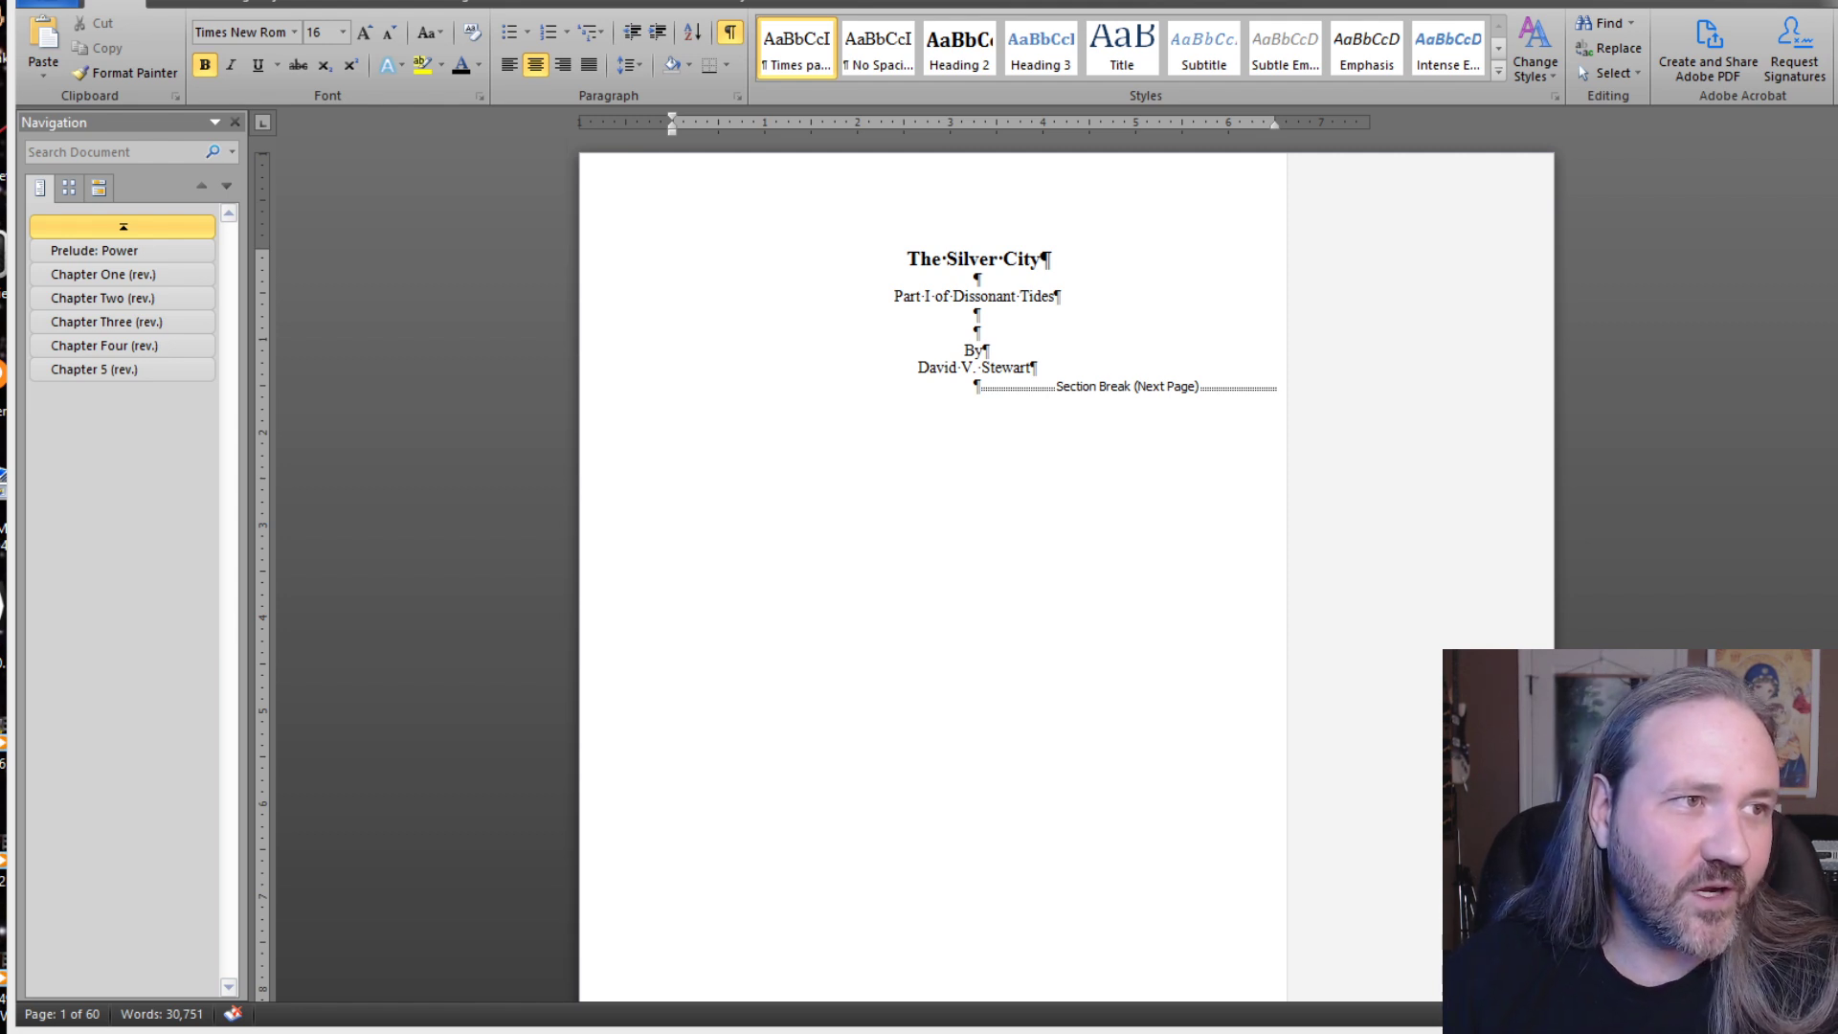
- Set the display options to always show all formatting marks on the screen
click(48, 6)
click(107, 448)
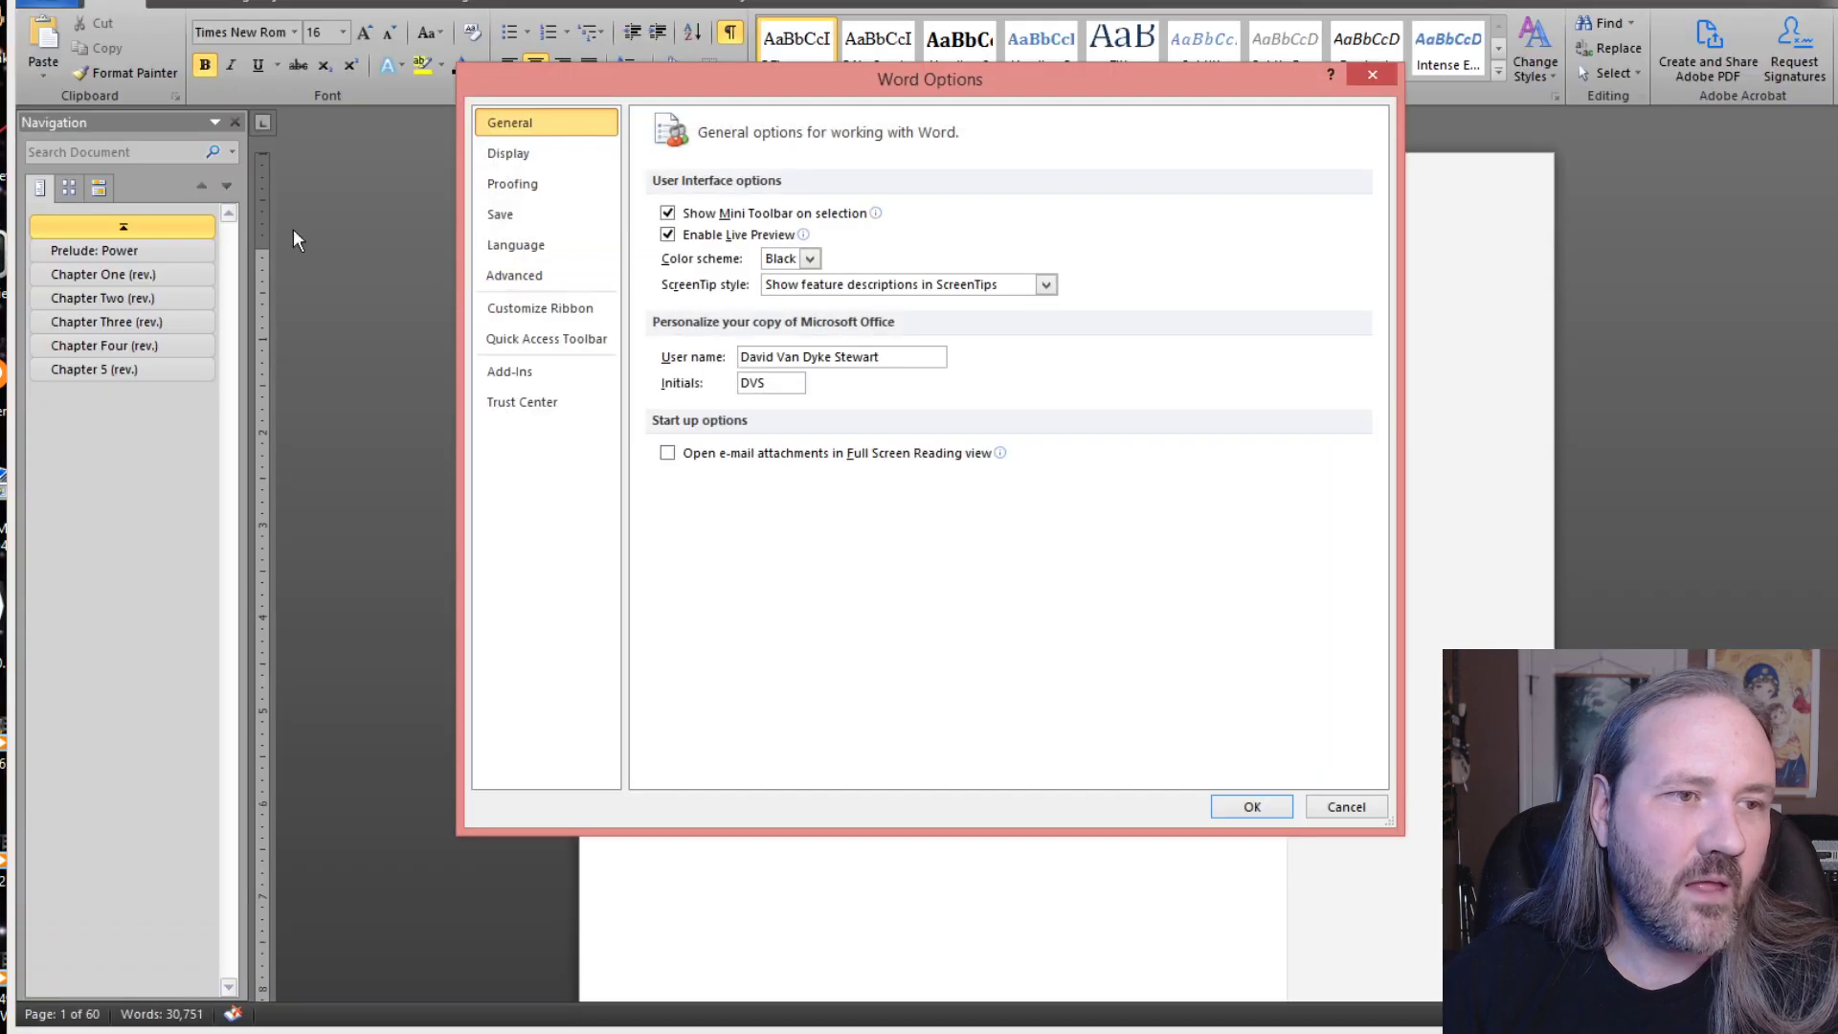
click(529, 160)
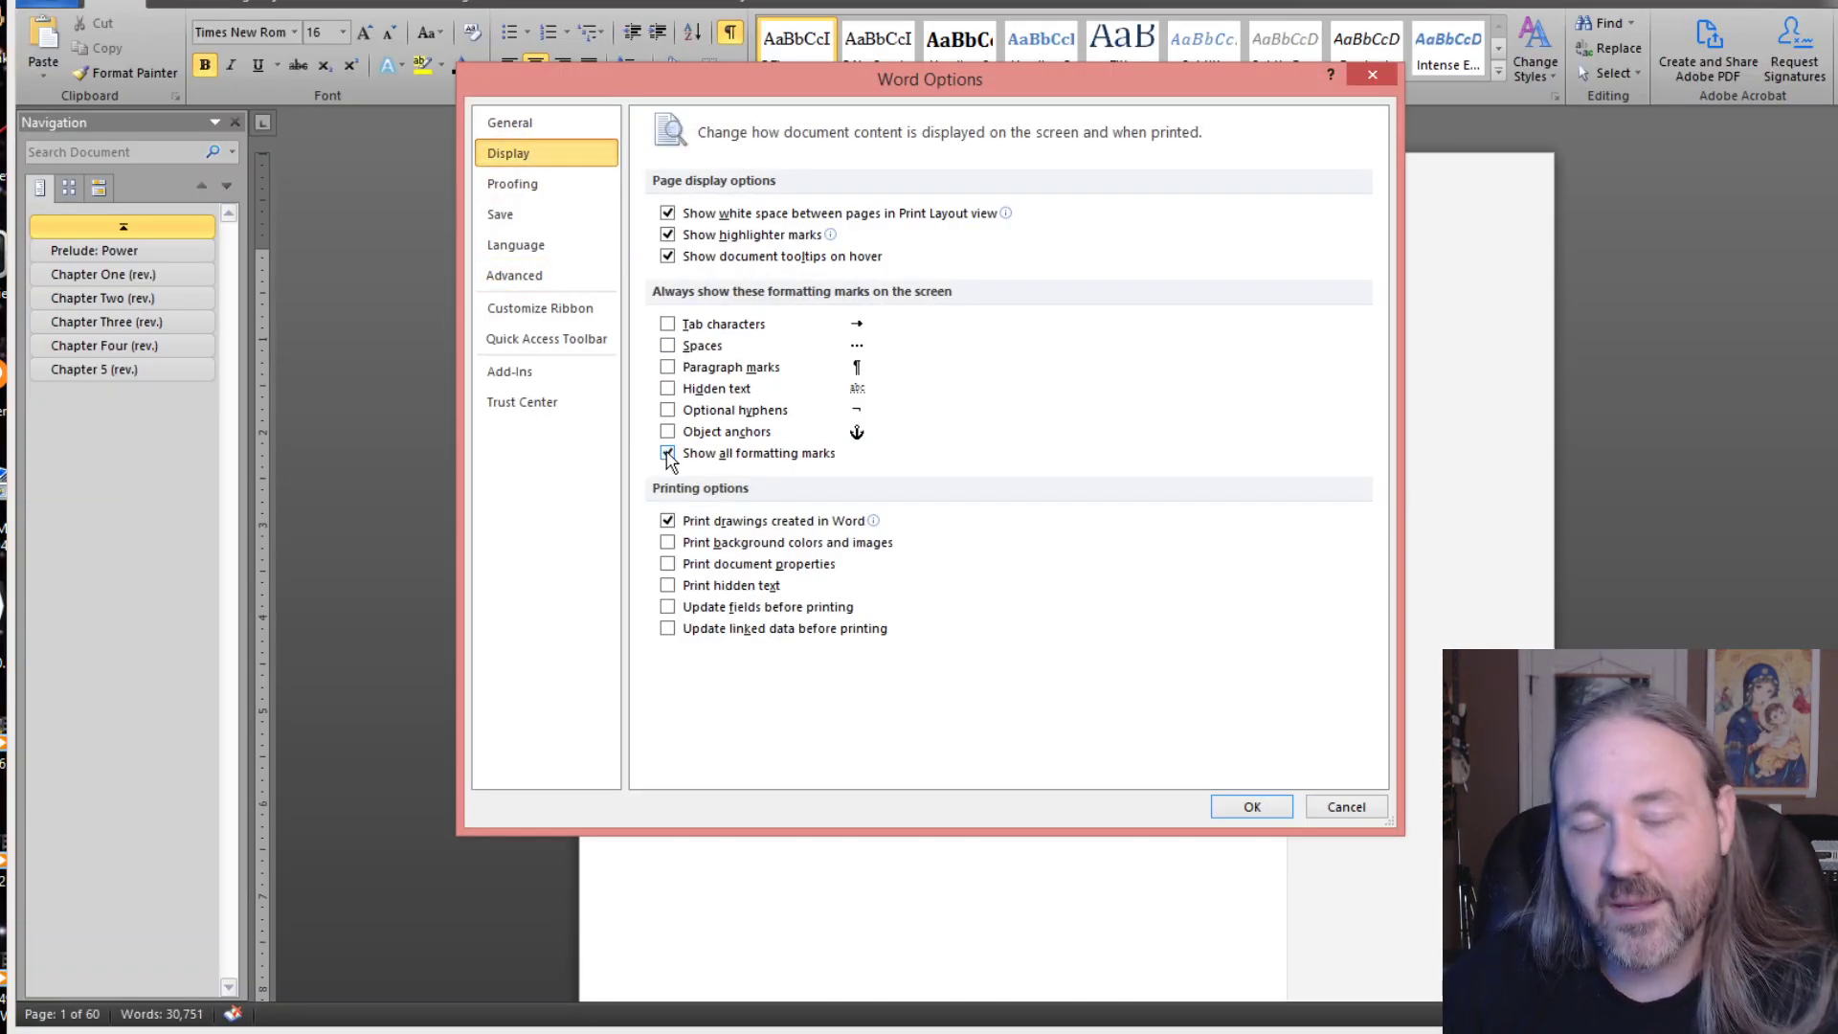
click(1242, 809)
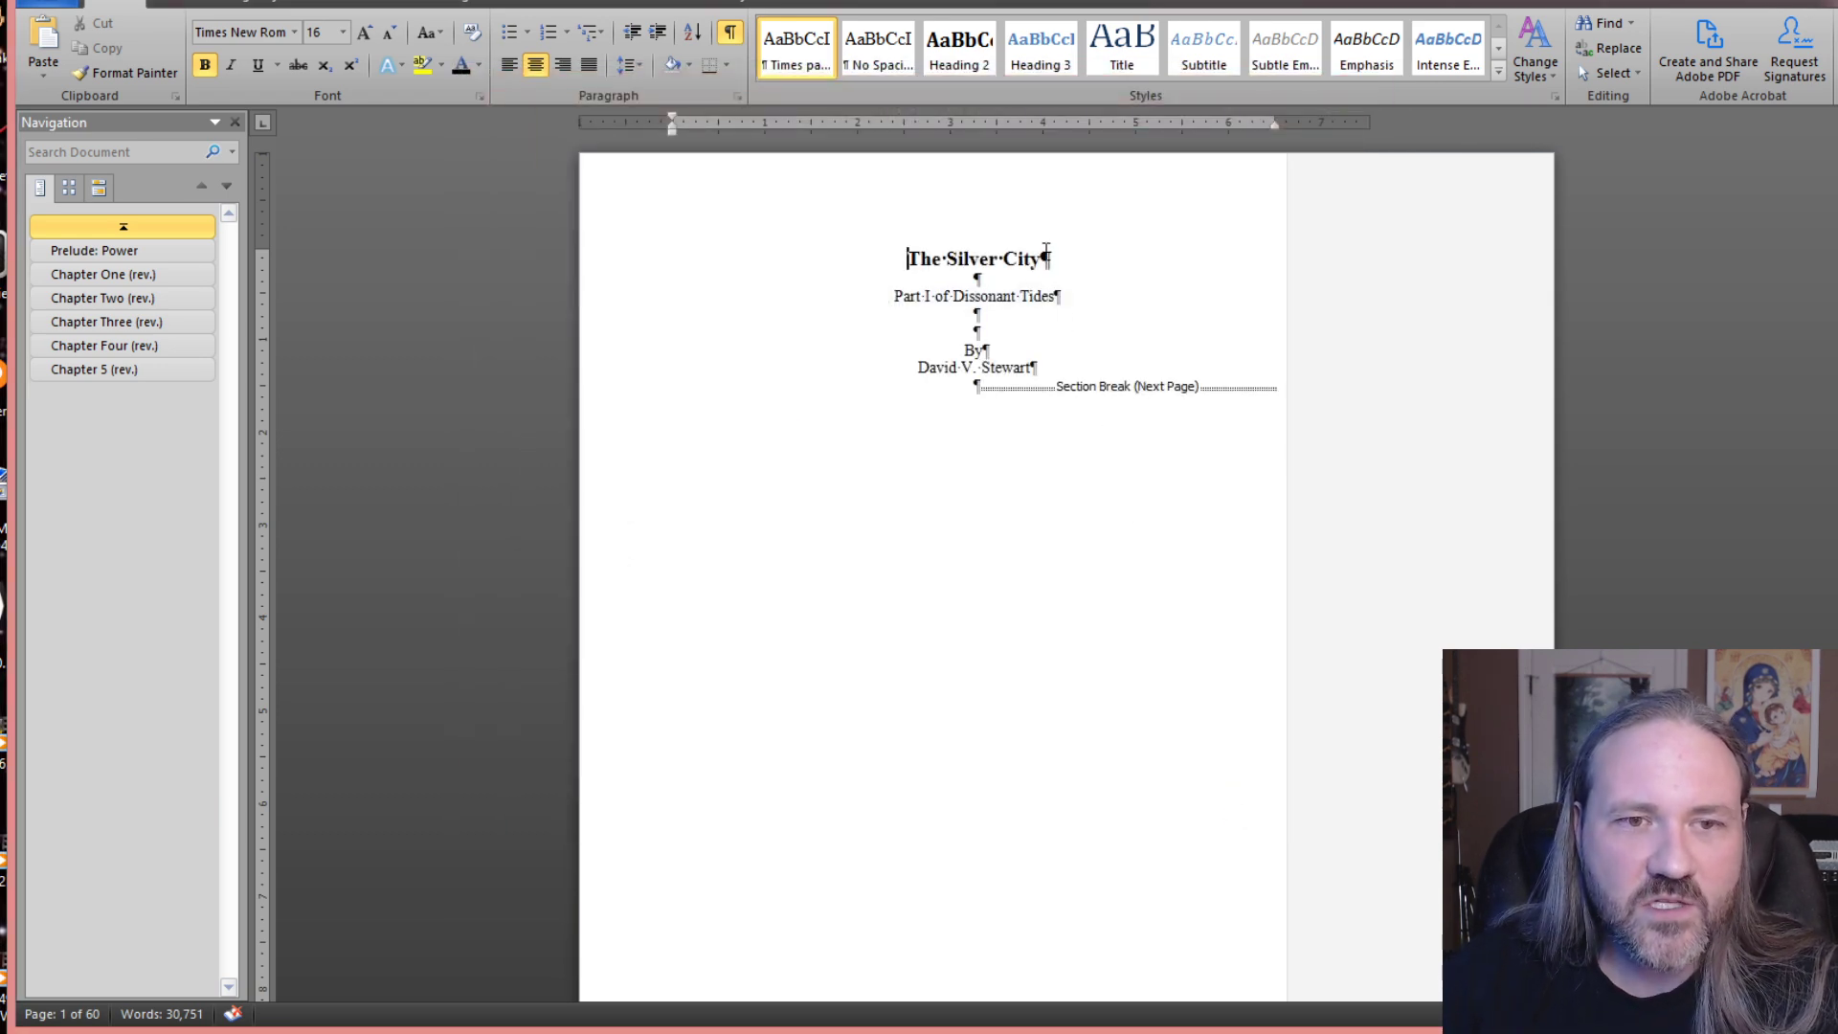
click(1025, 315)
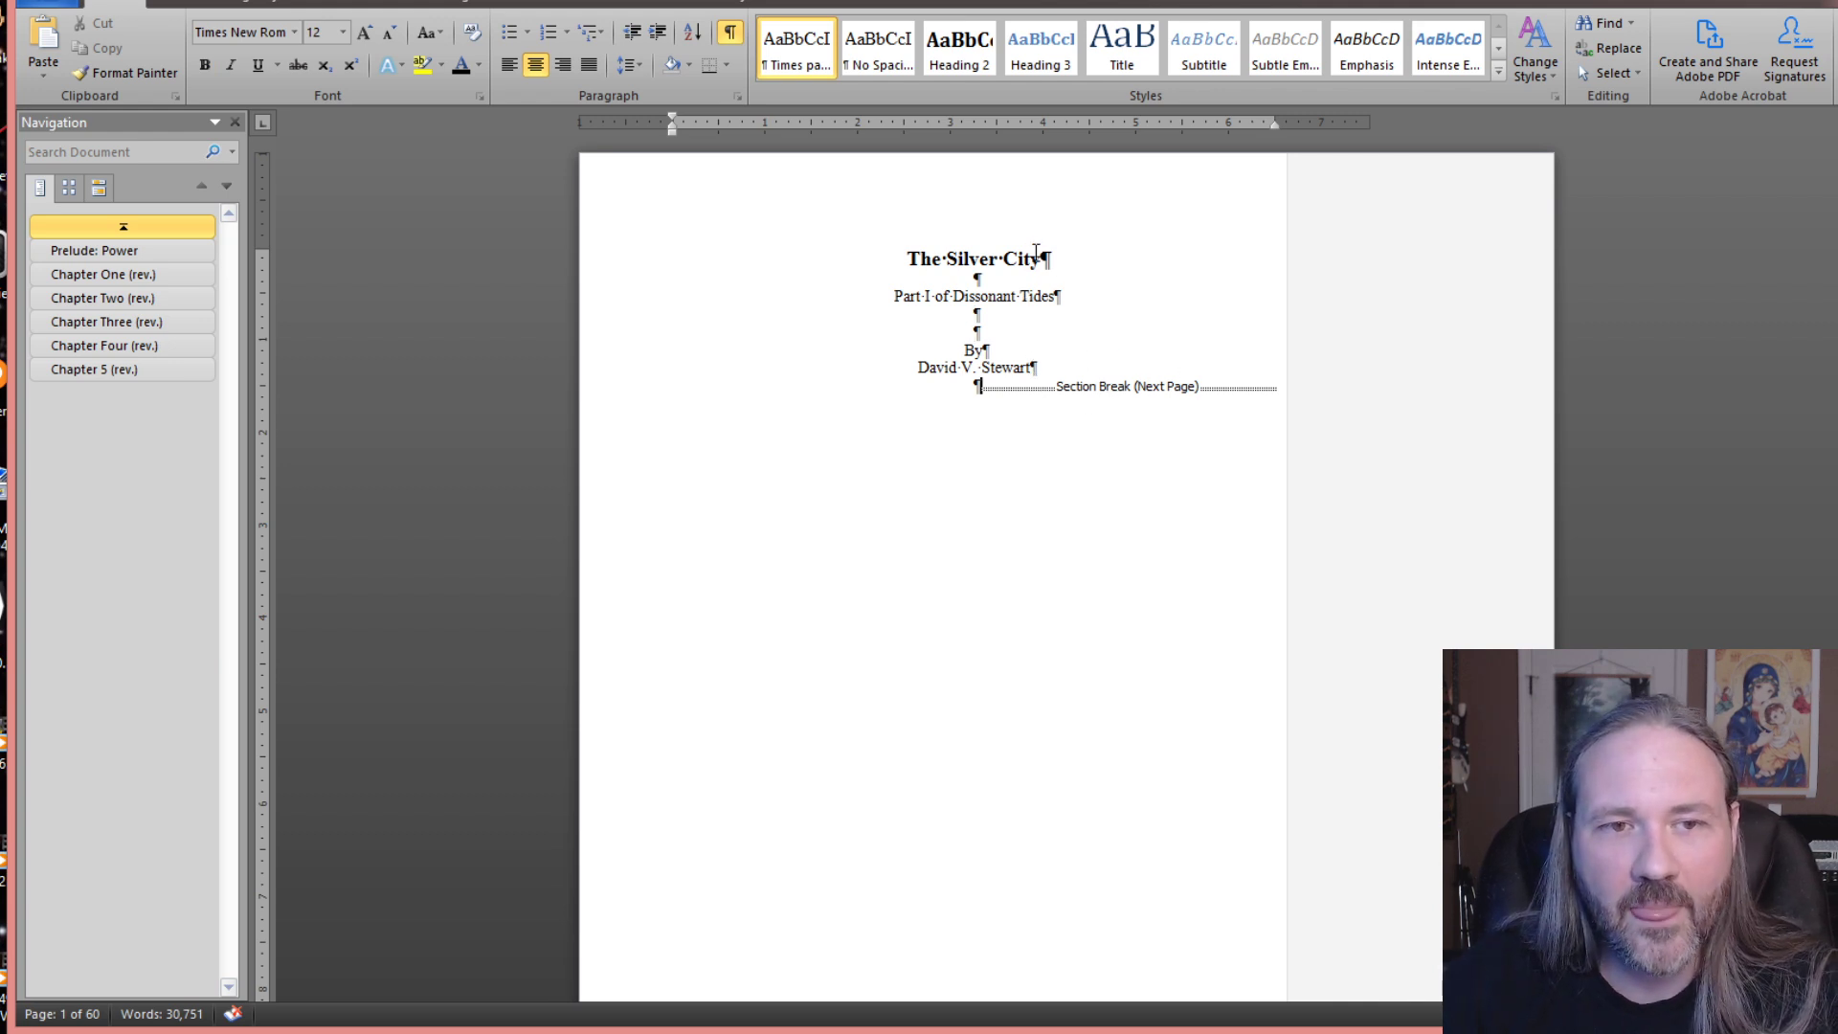
drag(1044, 259, 904, 259)
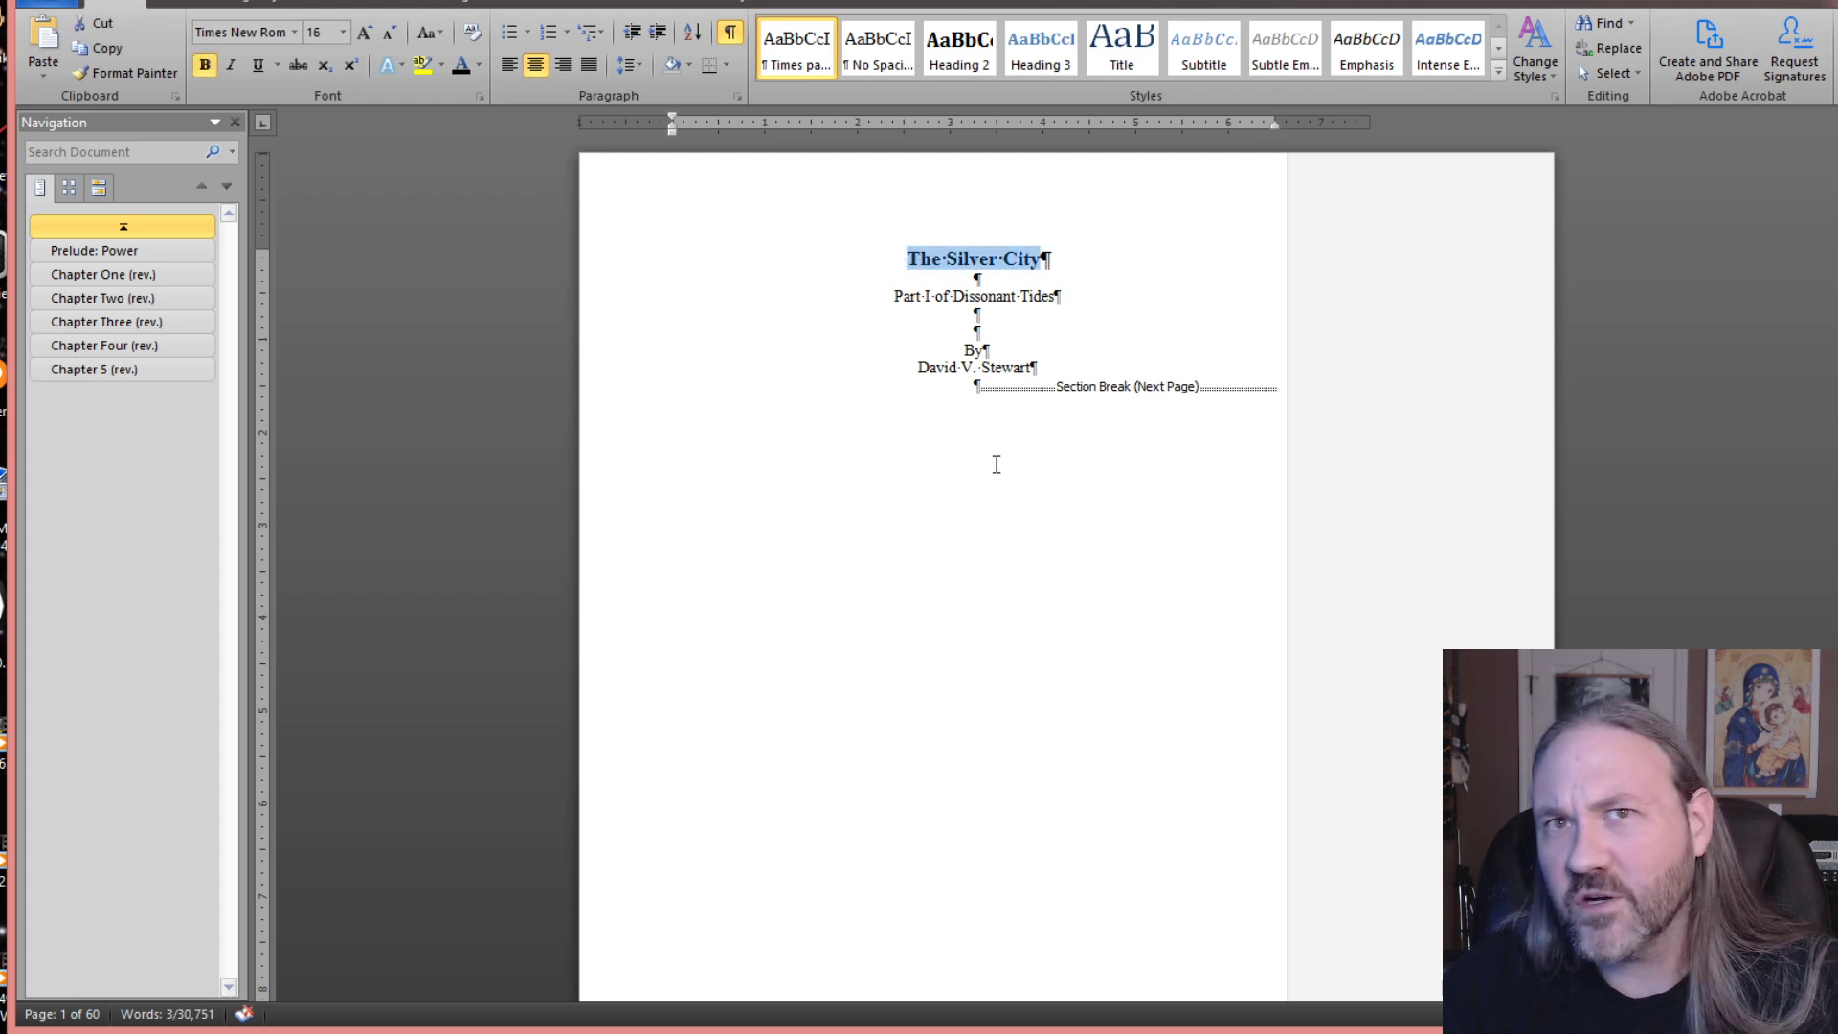
click(1006, 368)
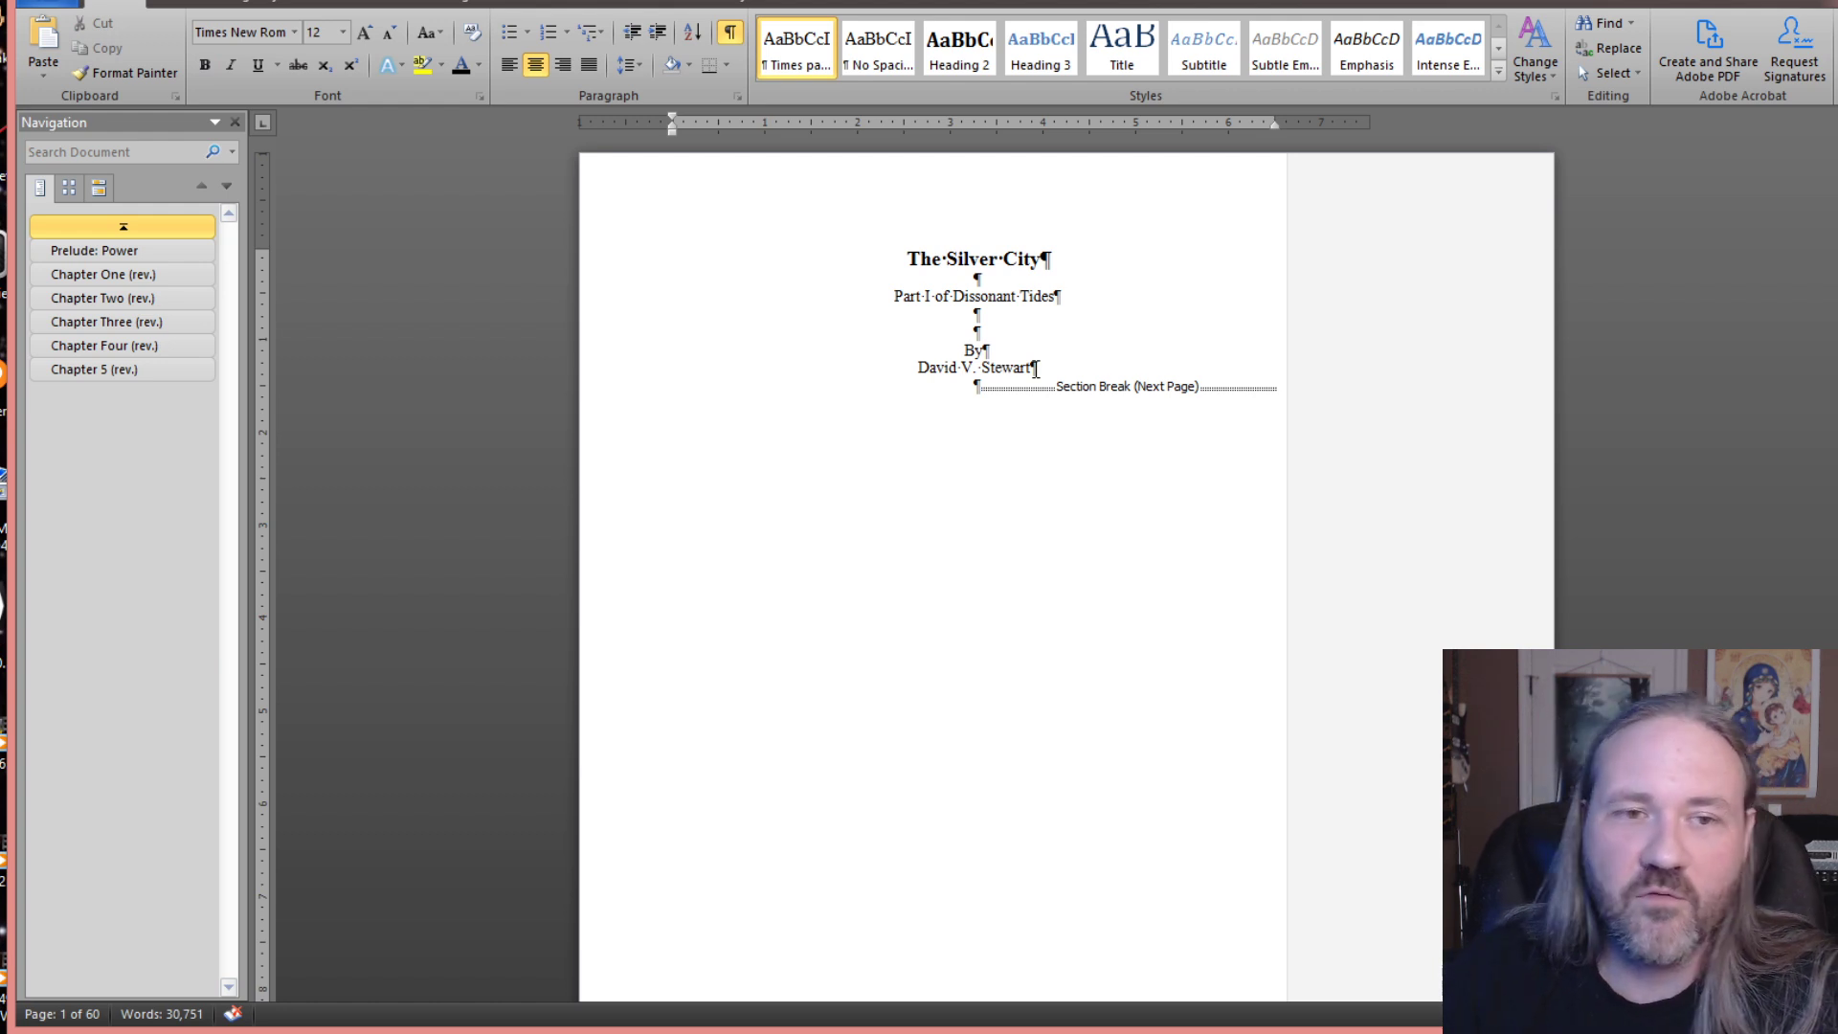
drag(1043, 257, 904, 259)
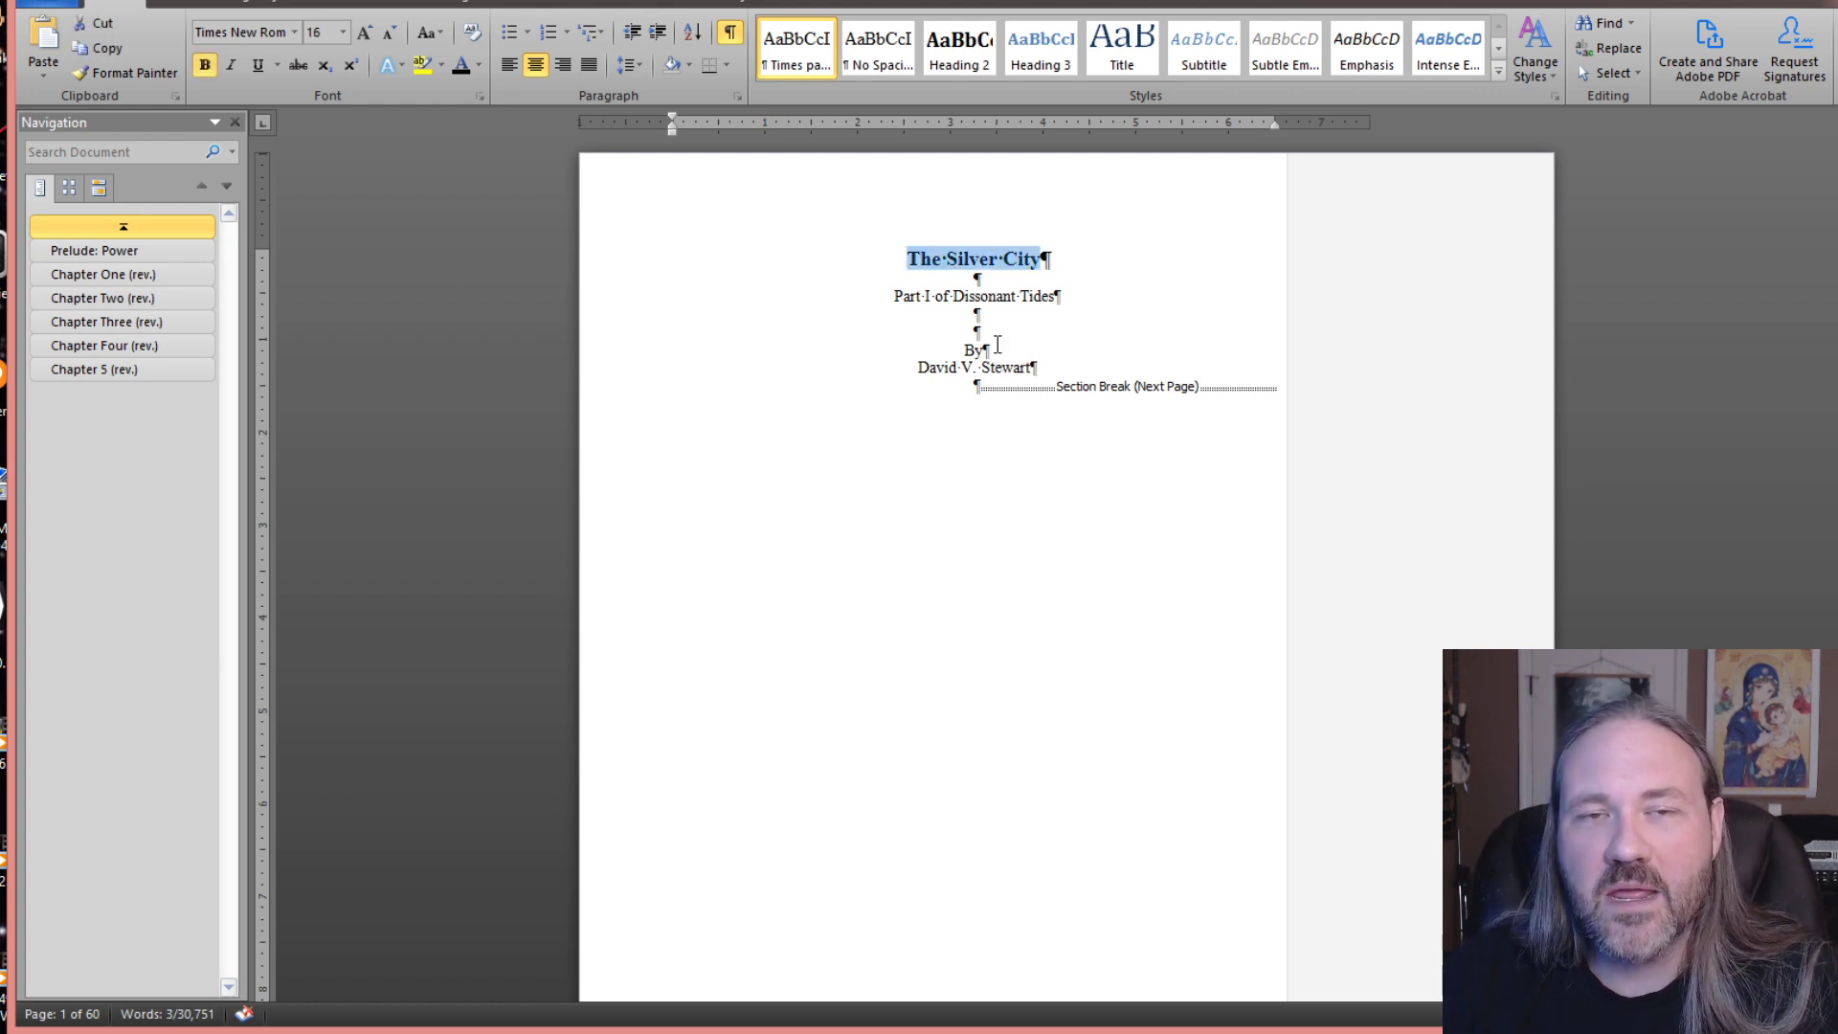
click(998, 345)
drag(1046, 257, 904, 258)
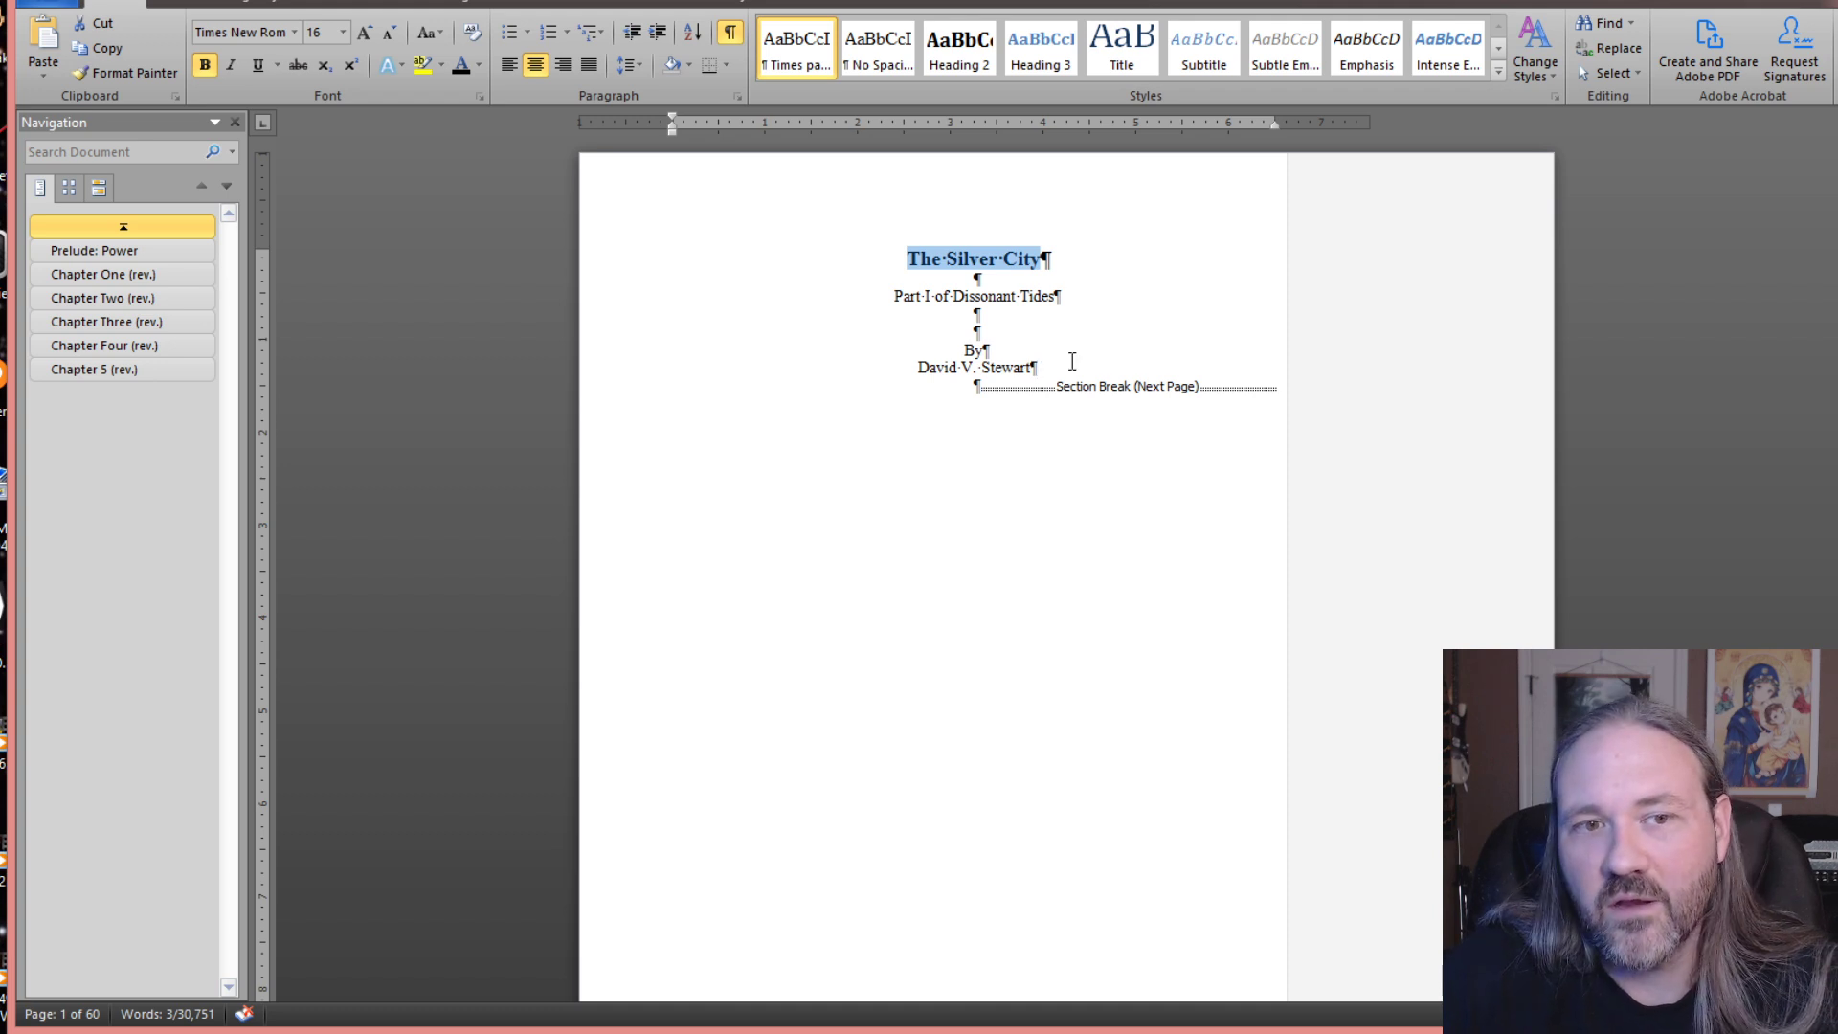
click(1043, 261)
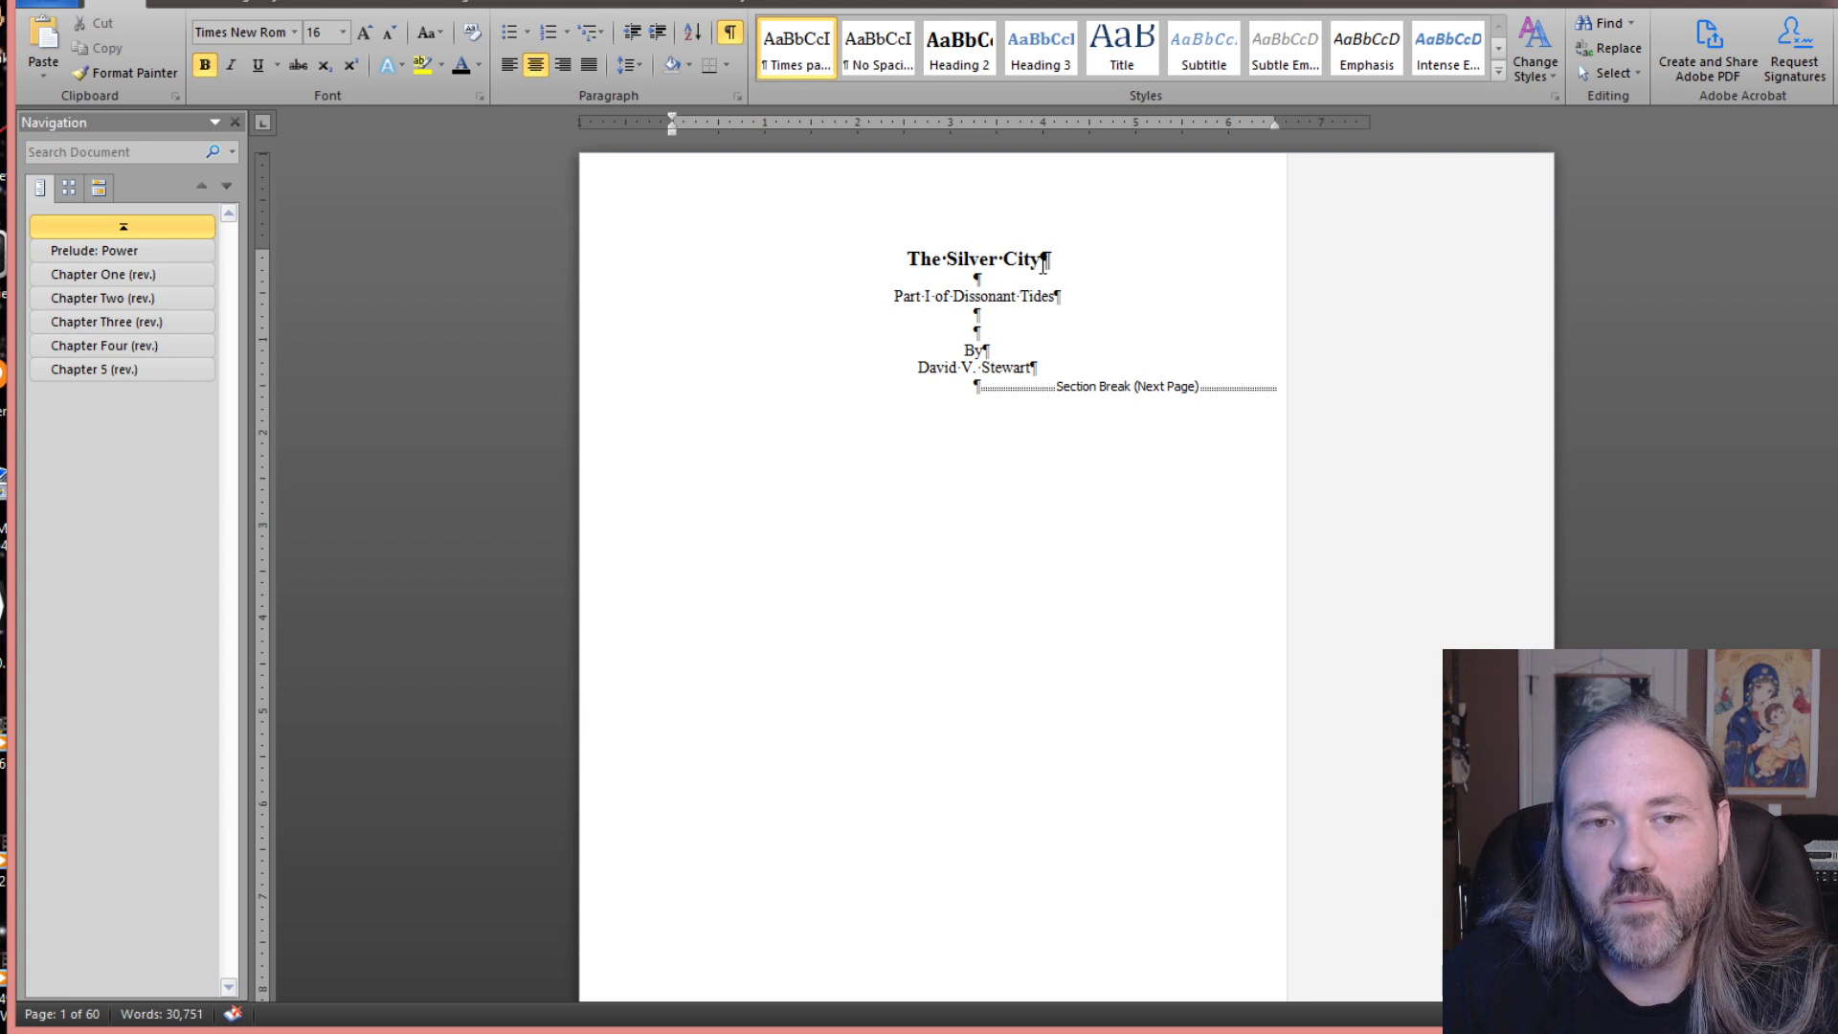
drag(1043, 261, 907, 260)
click(1002, 276)
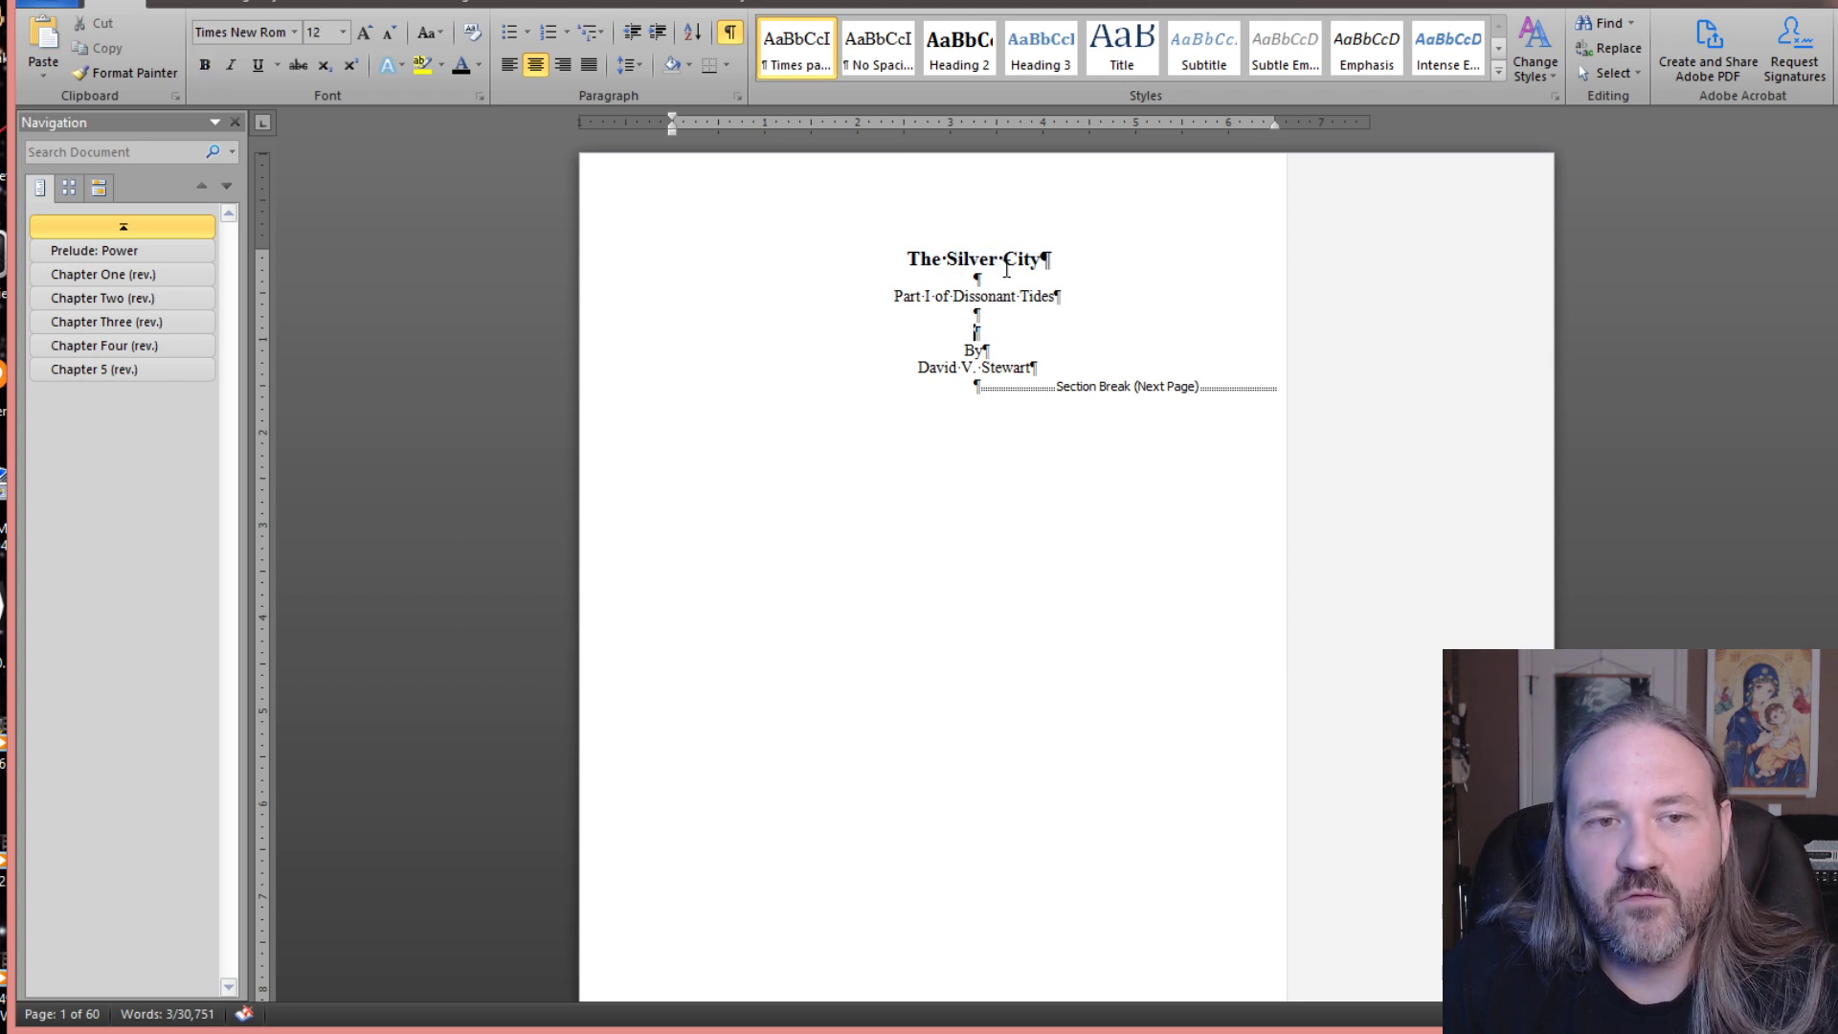
drag(1046, 257, 927, 259)
click(927, 260)
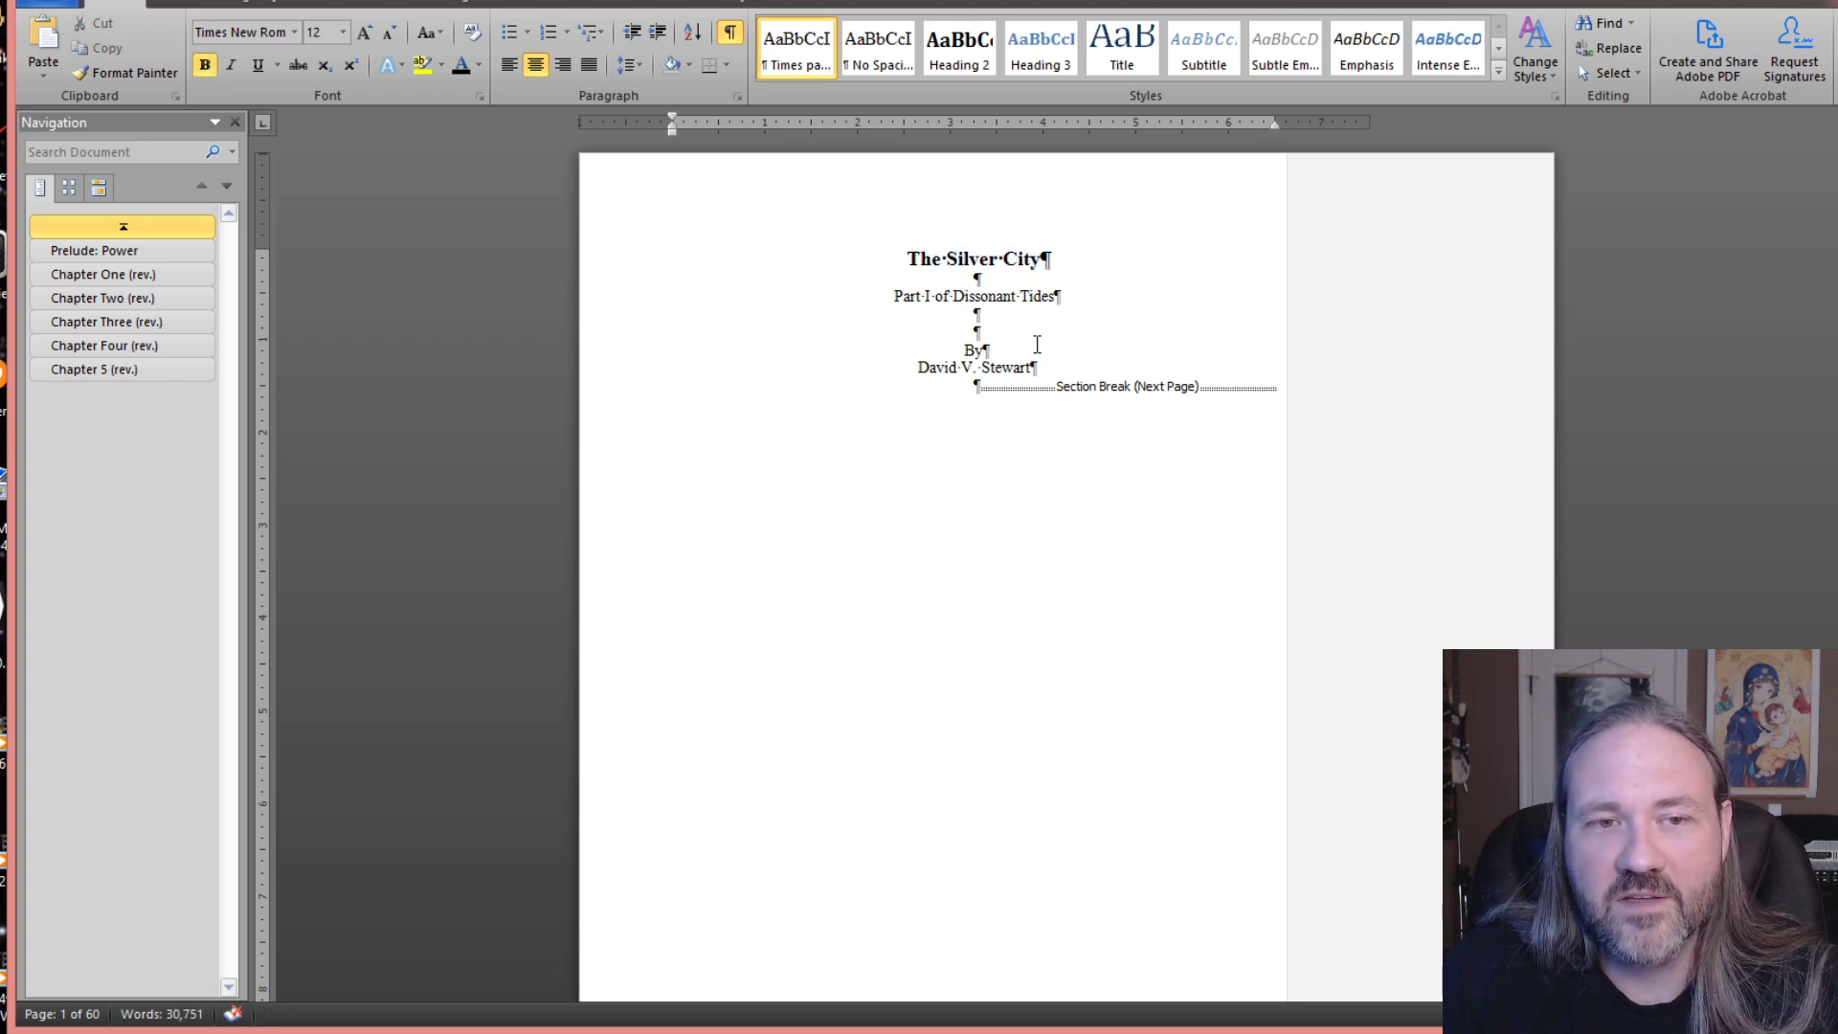
click(977, 279)
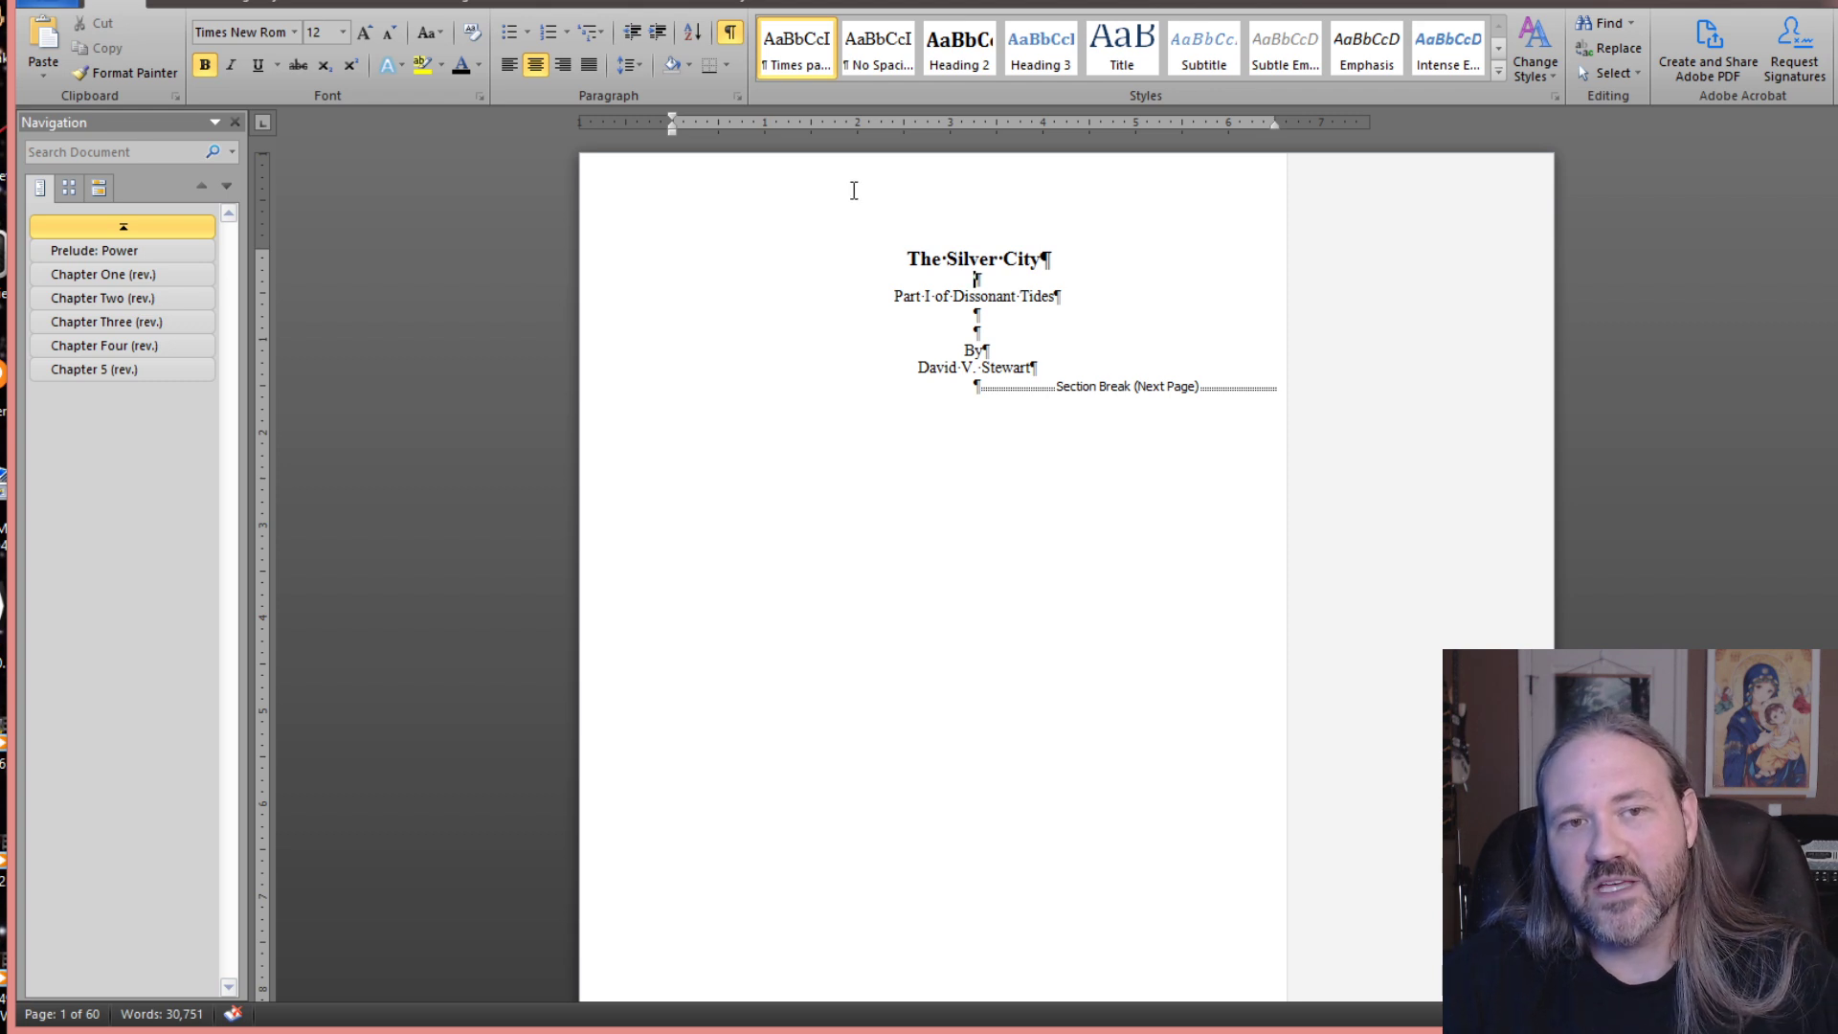
- Insert seven empty paragraphs above the title The Silver City
click(906, 252)
key(Return)
key(Return)
key(Return)
key(Return)
key(Return)
key(Return)
key(Return)
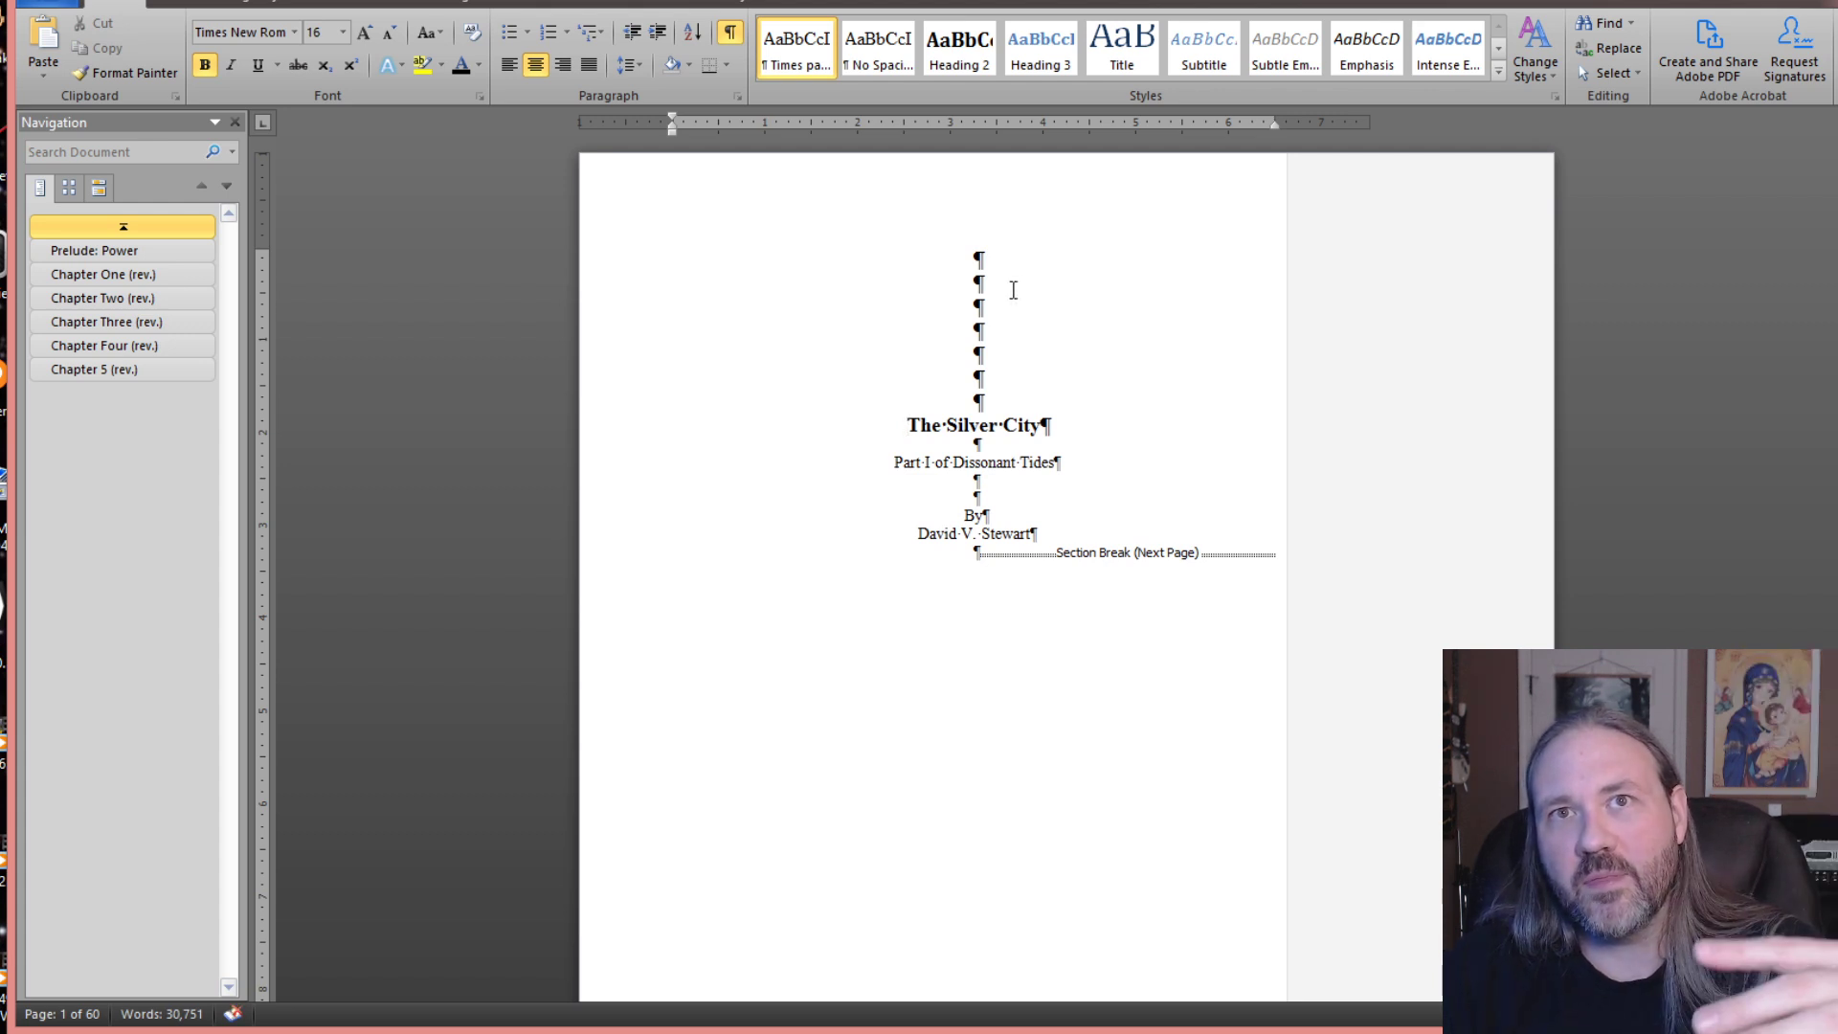
- Delete all the empty paragraphs above the title The Silver City
drag(1022, 404, 986, 278)
key(Delete)
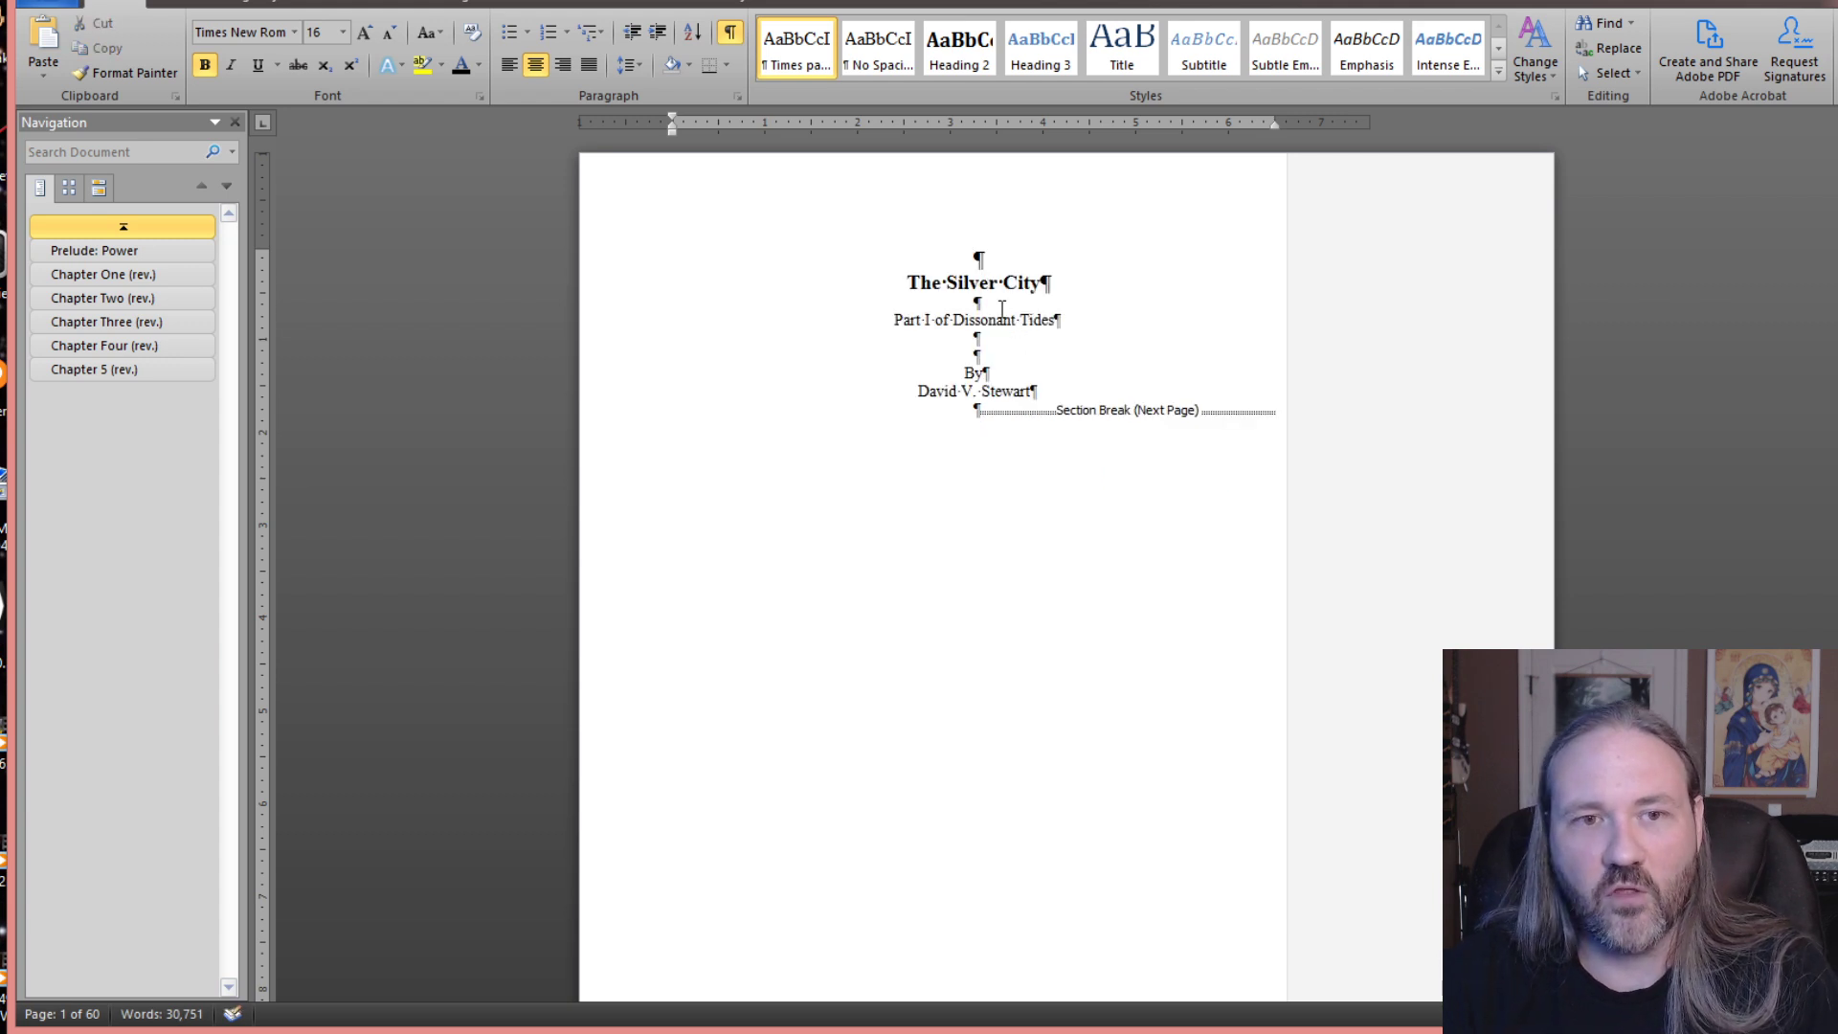
key(Delete)
click(1202, 455)
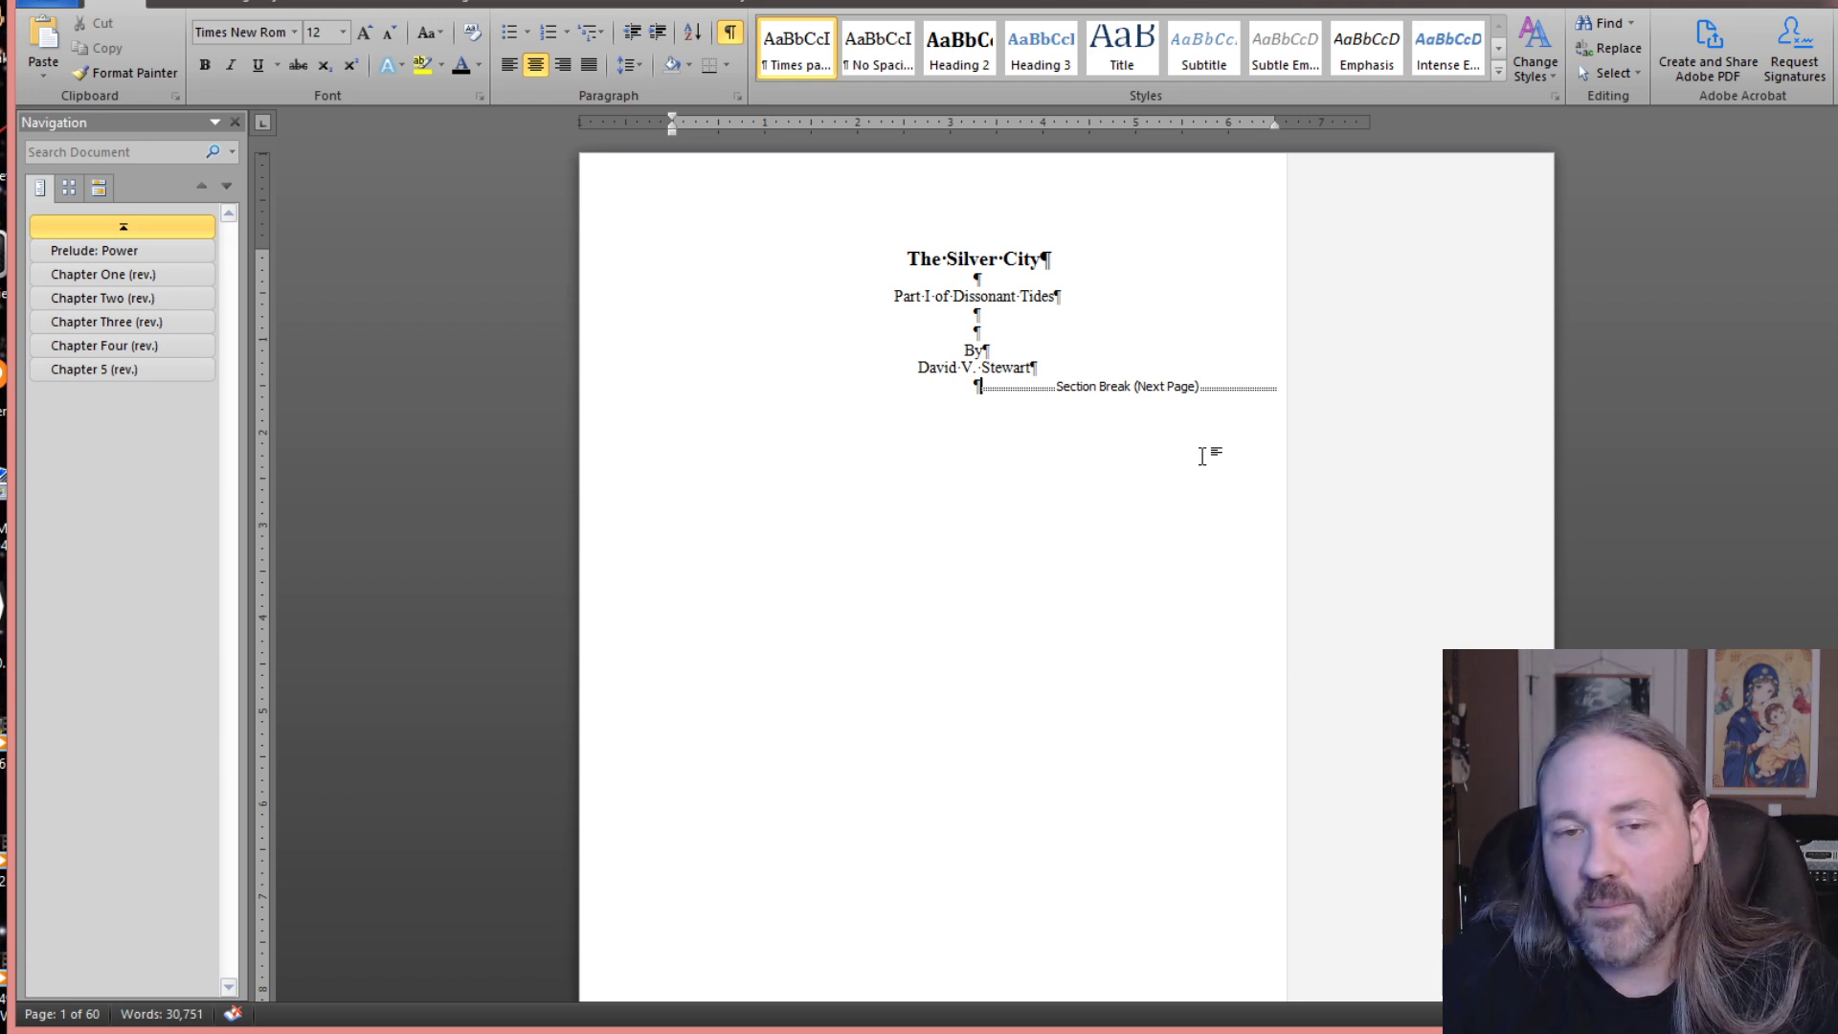
- Review the section breaks that end the title page, the copyright page and the contents page
scroll(1161, 399, down, 3)
scroll(1158, 394, up, 3)
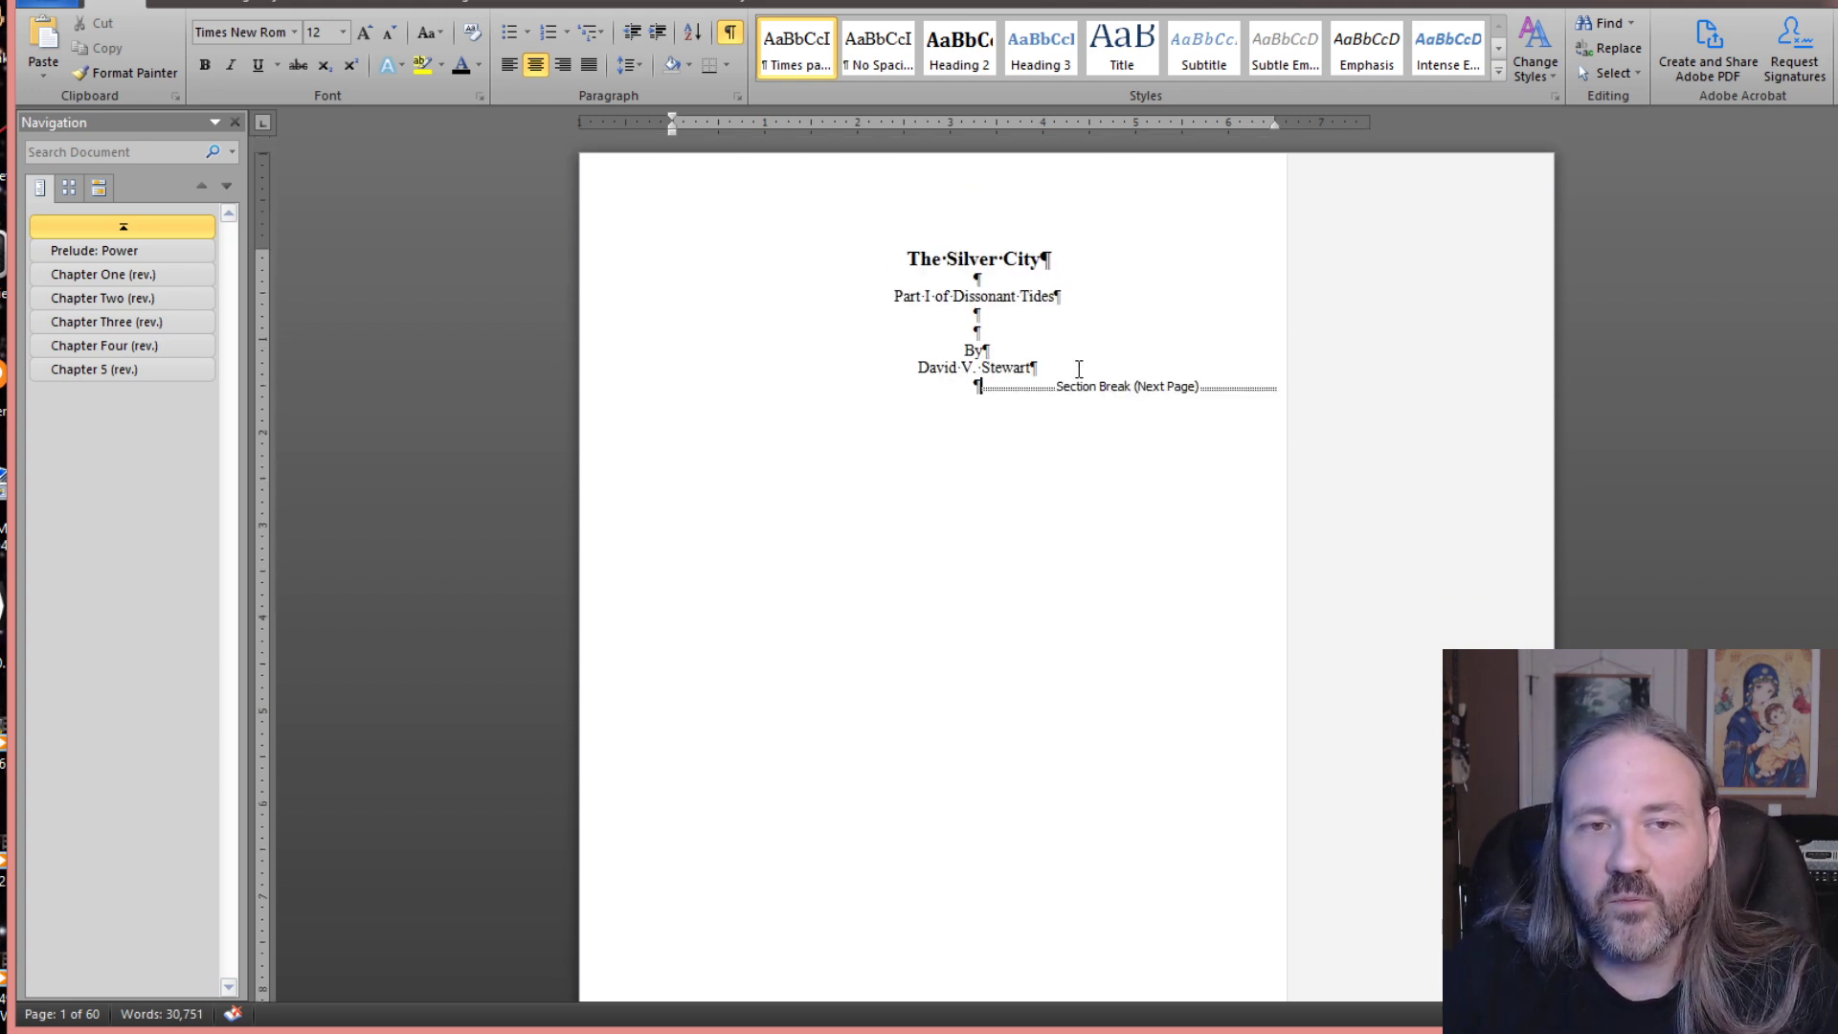
scroll(1079, 369, down, 10)
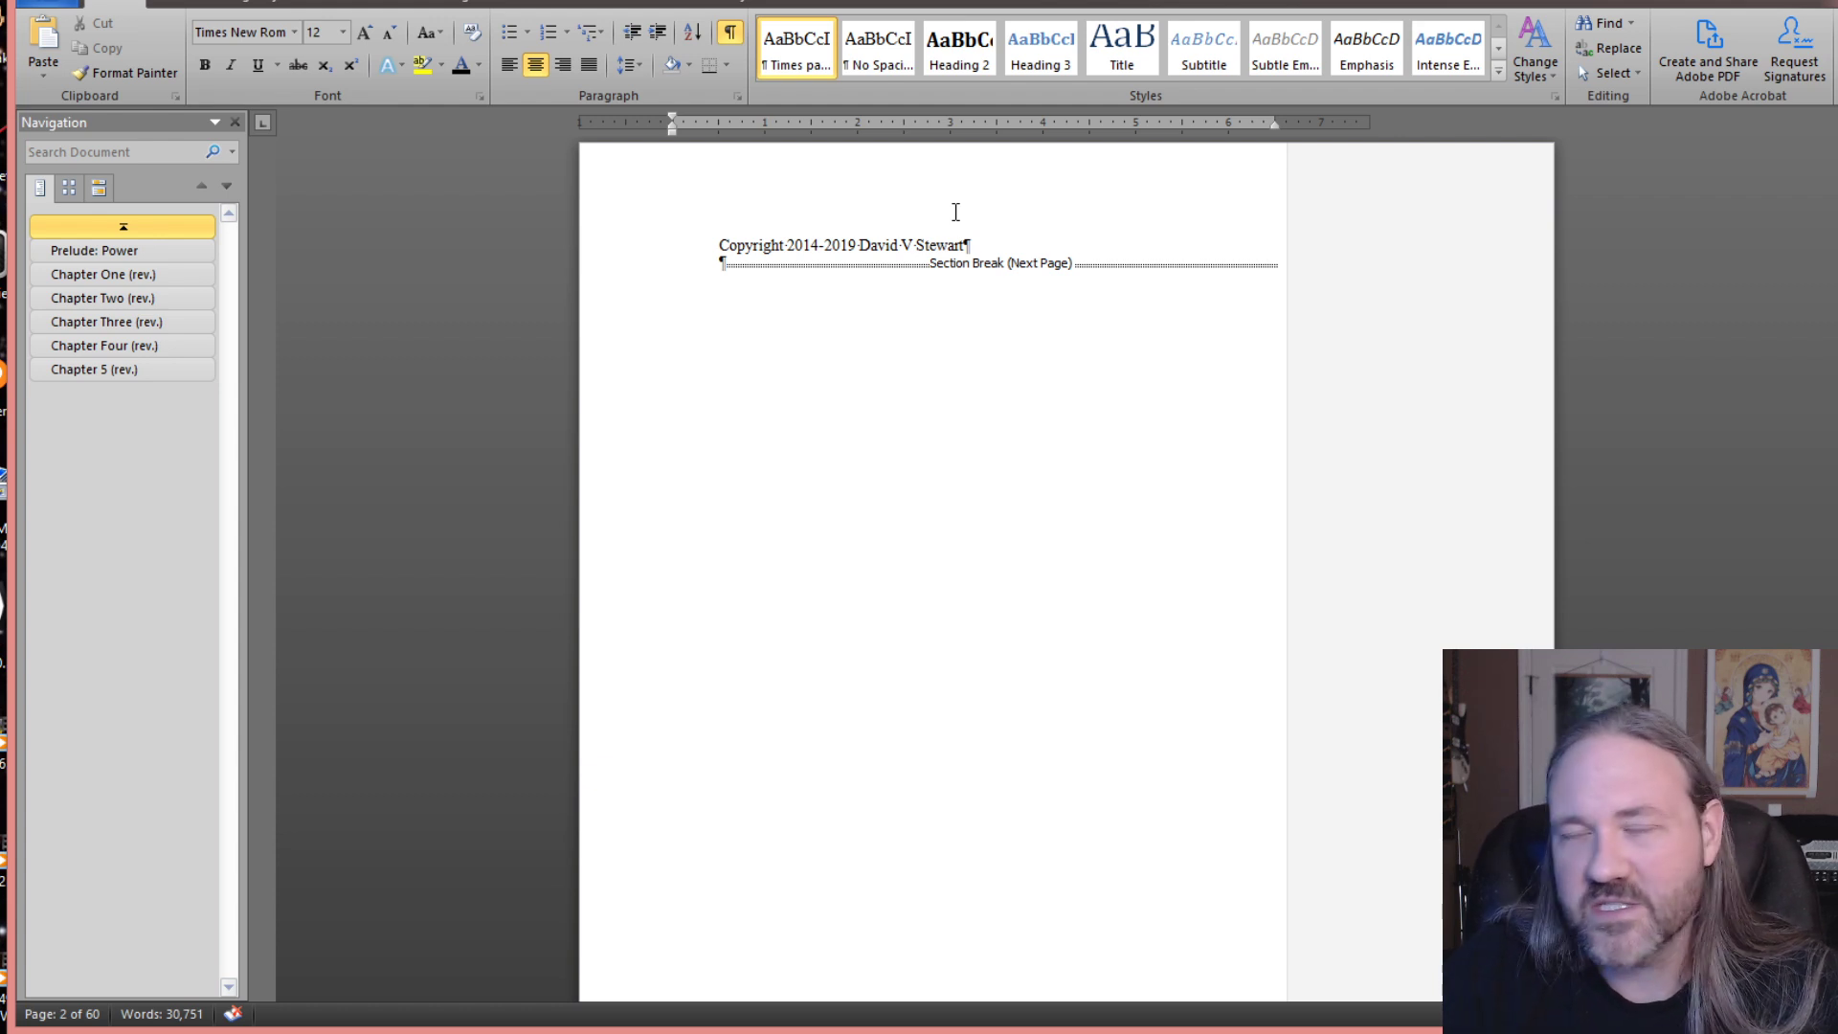
click(948, 271)
scroll(1085, 444, down, 1)
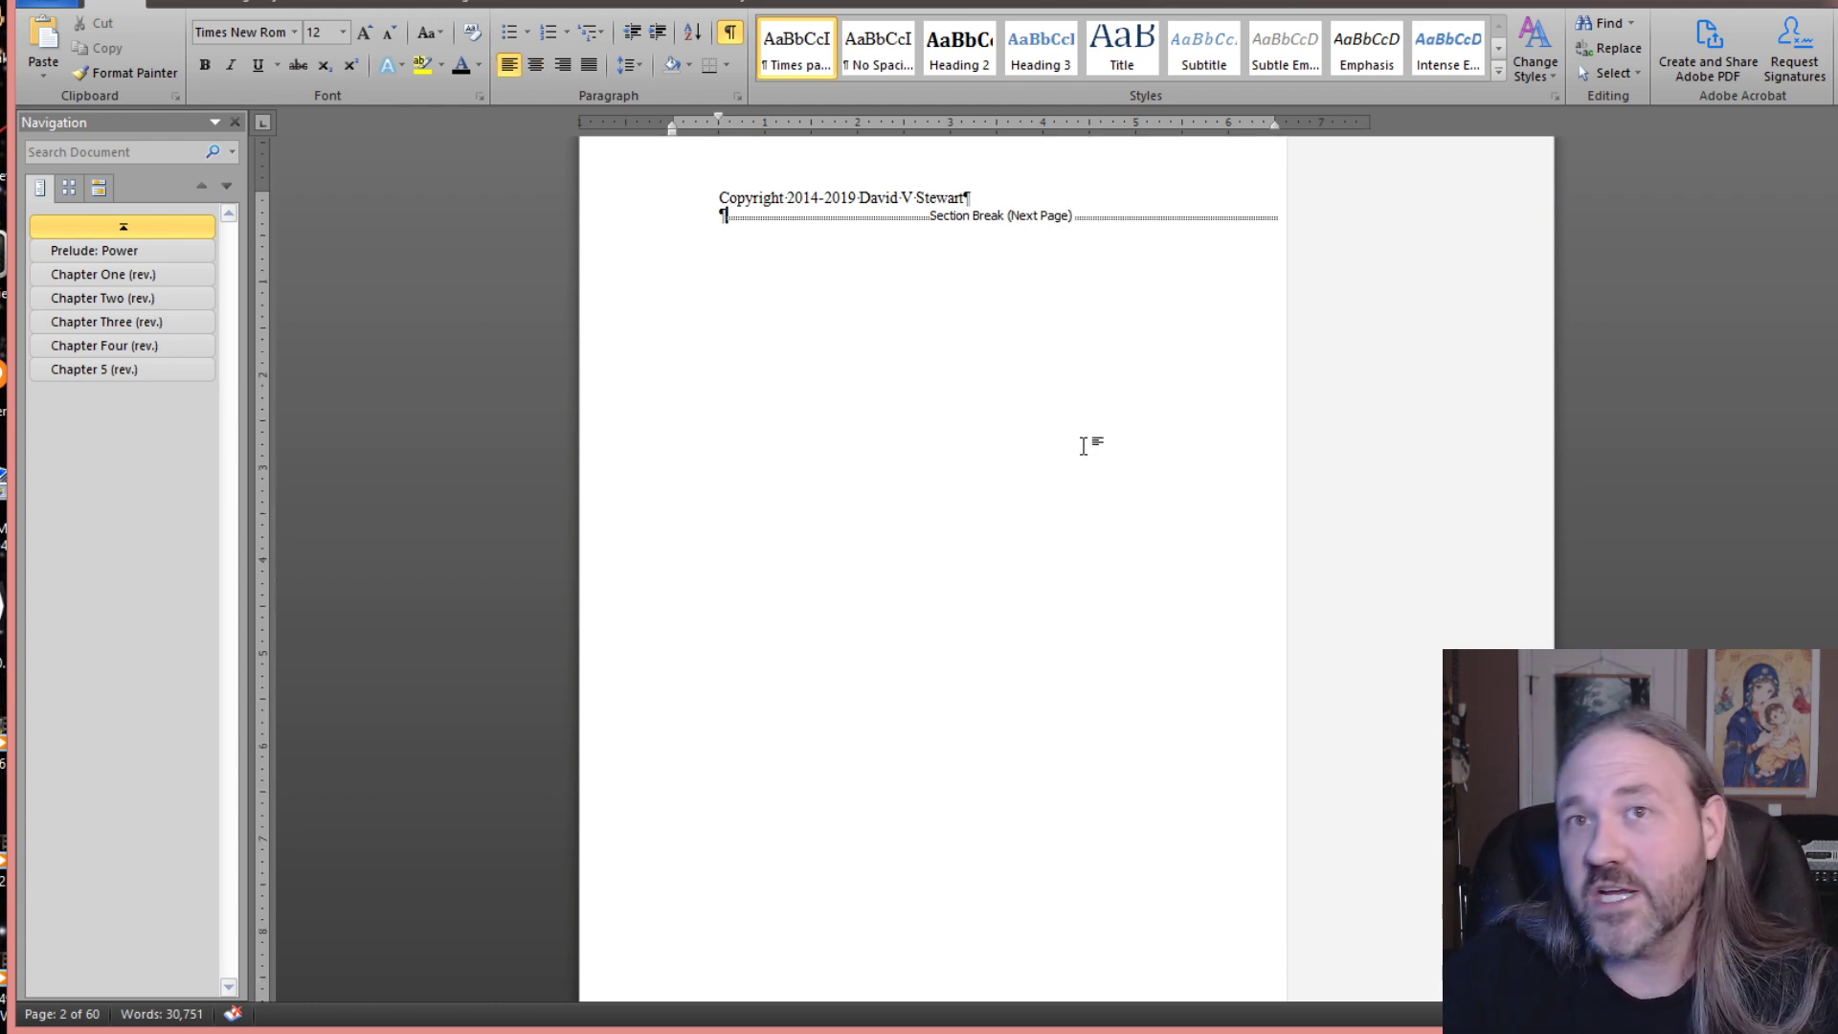
scroll(1085, 445, down, 18)
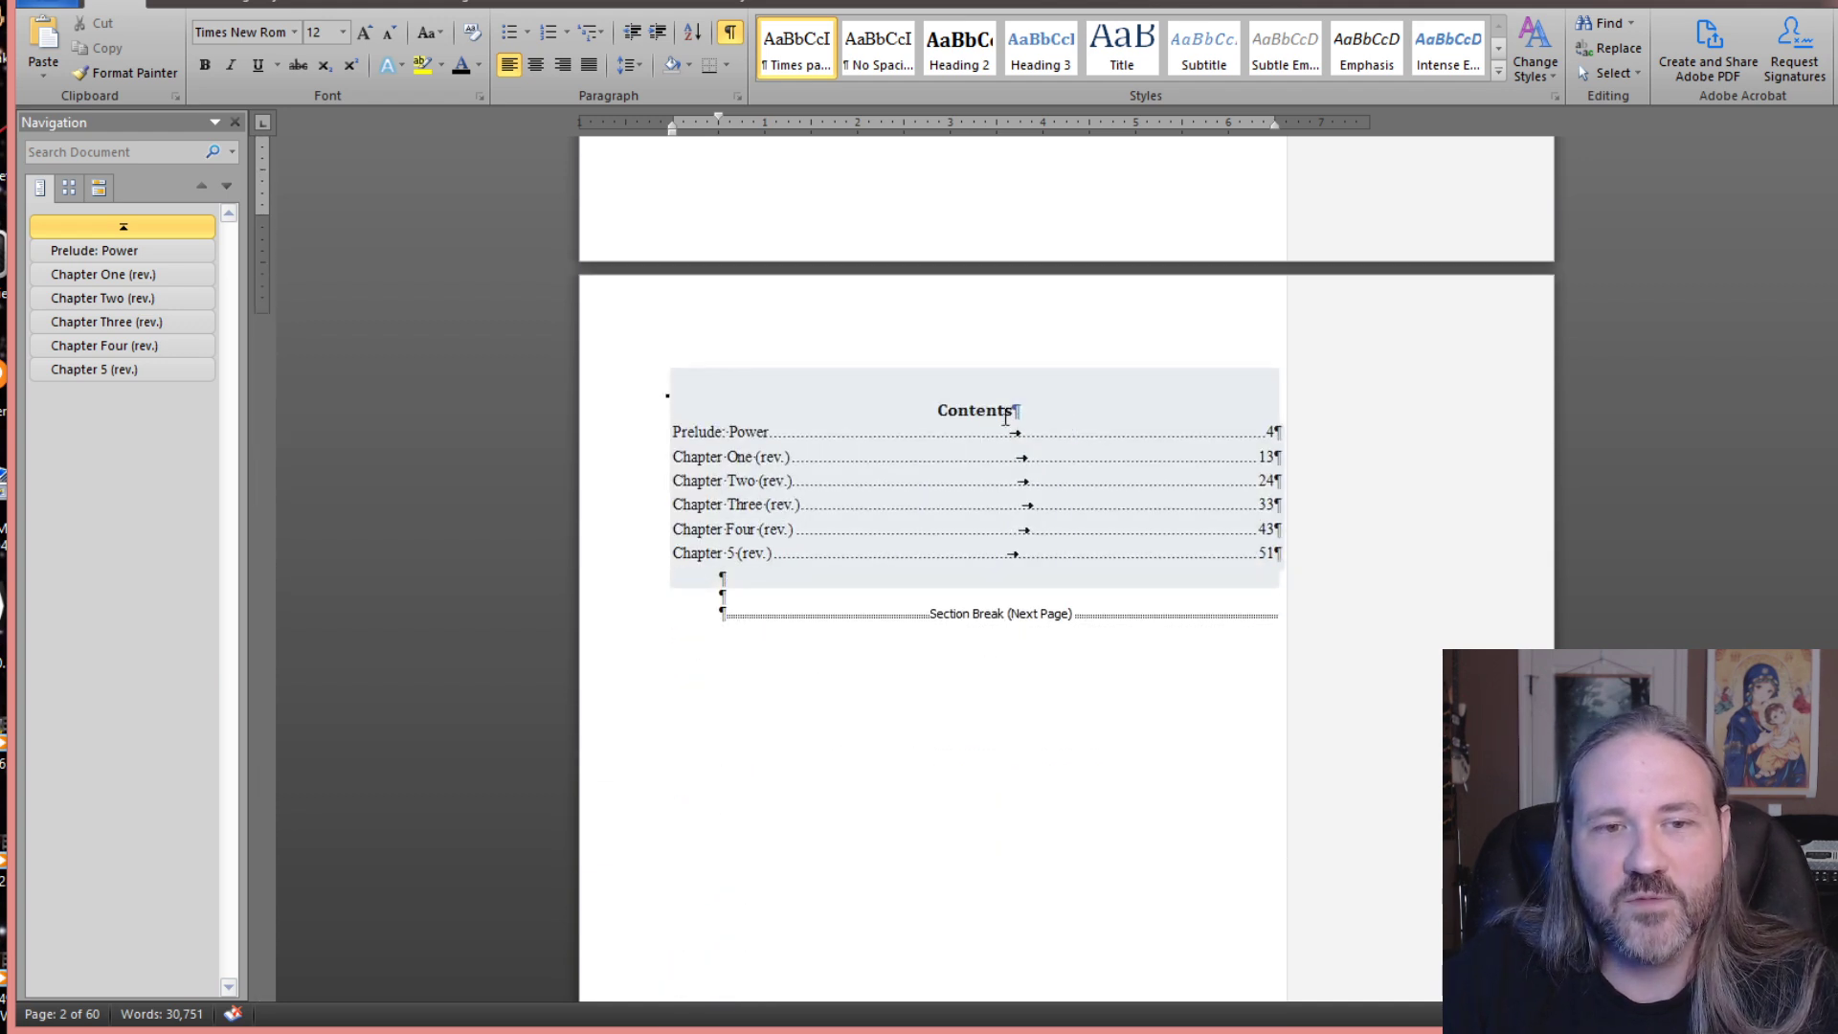
scroll(968, 433, down, 3)
- Delete the table of contents with its surplus blank lines, leaving an empty paragraph before the section break
click(985, 357)
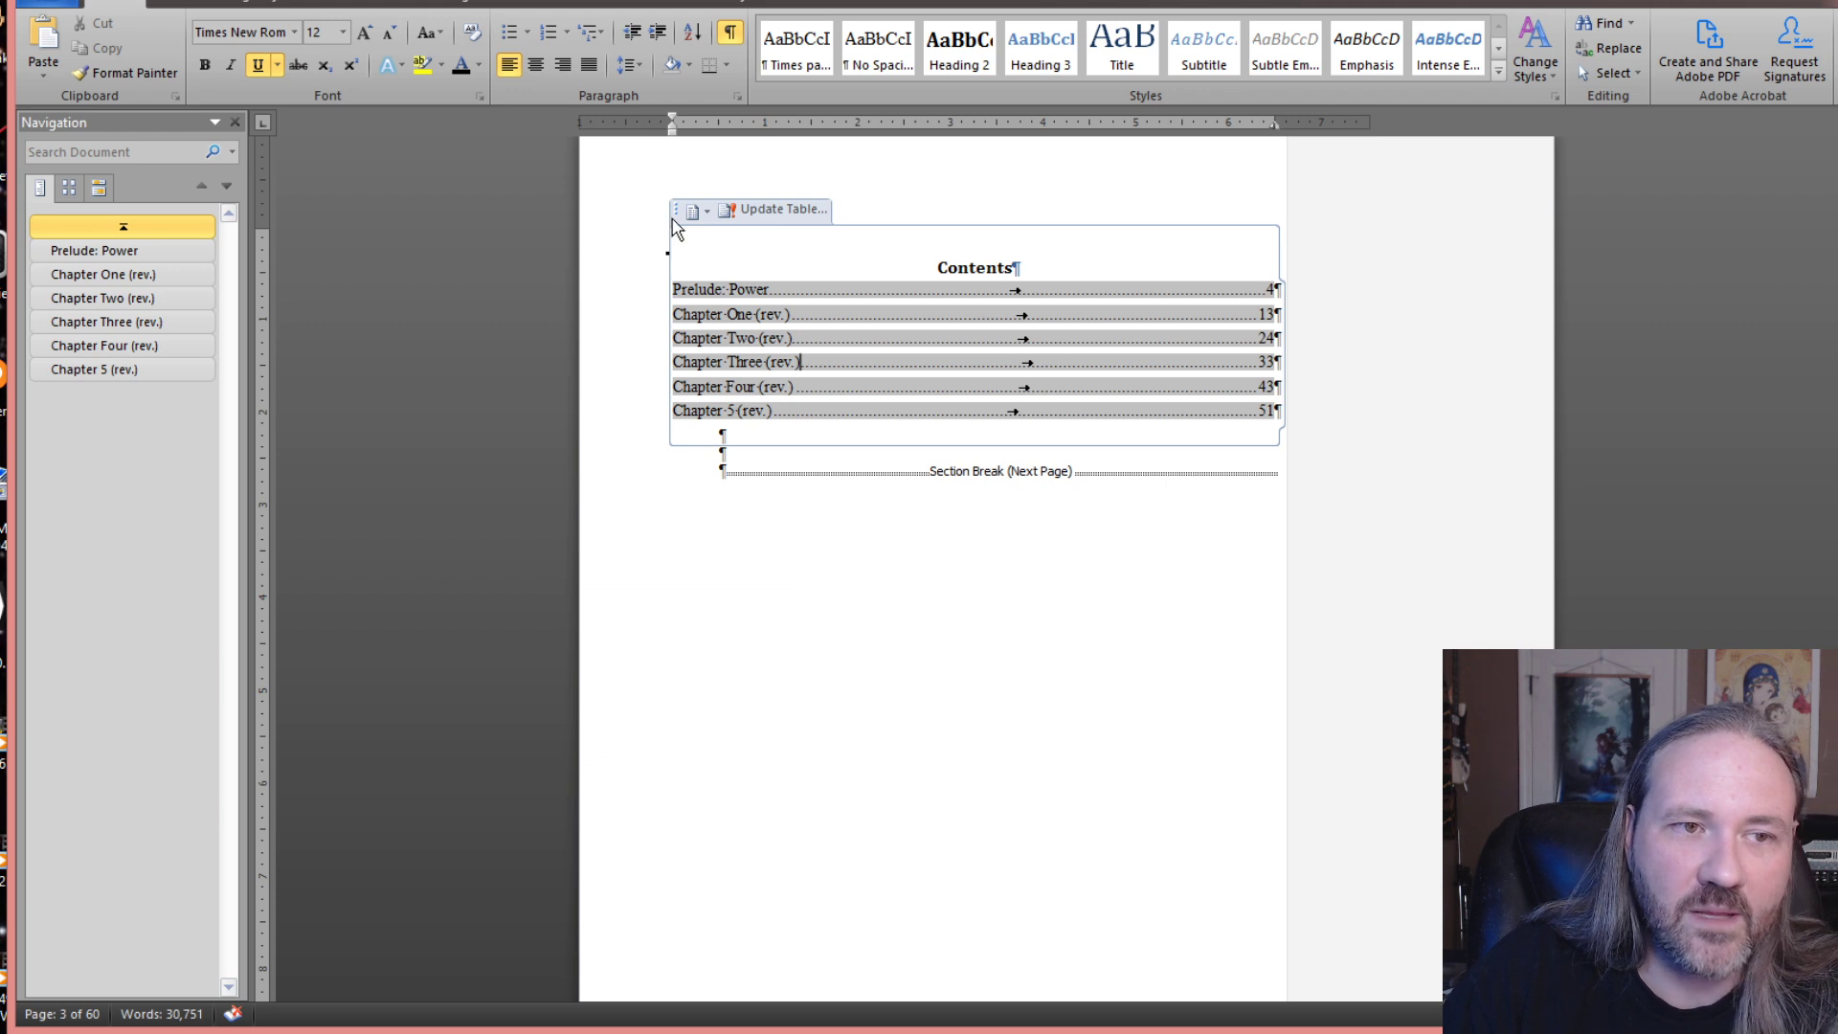
key(Delete)
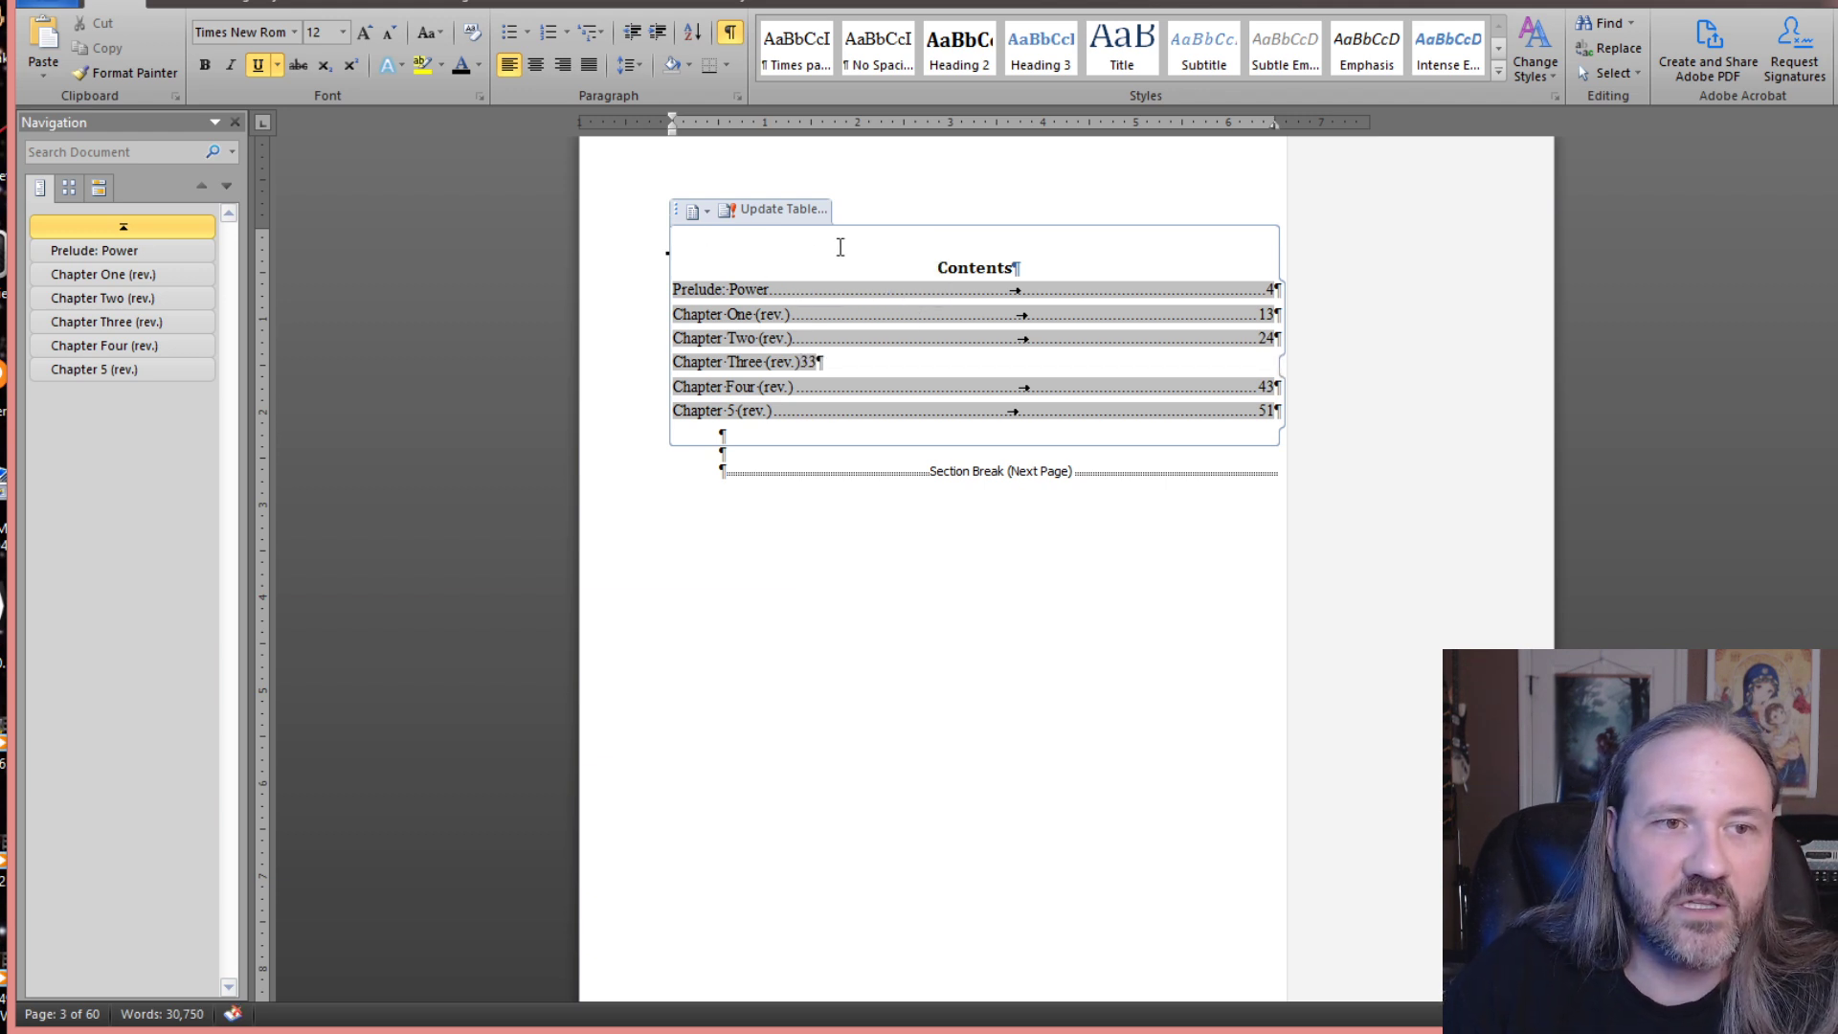
click(675, 211)
key(Delete)
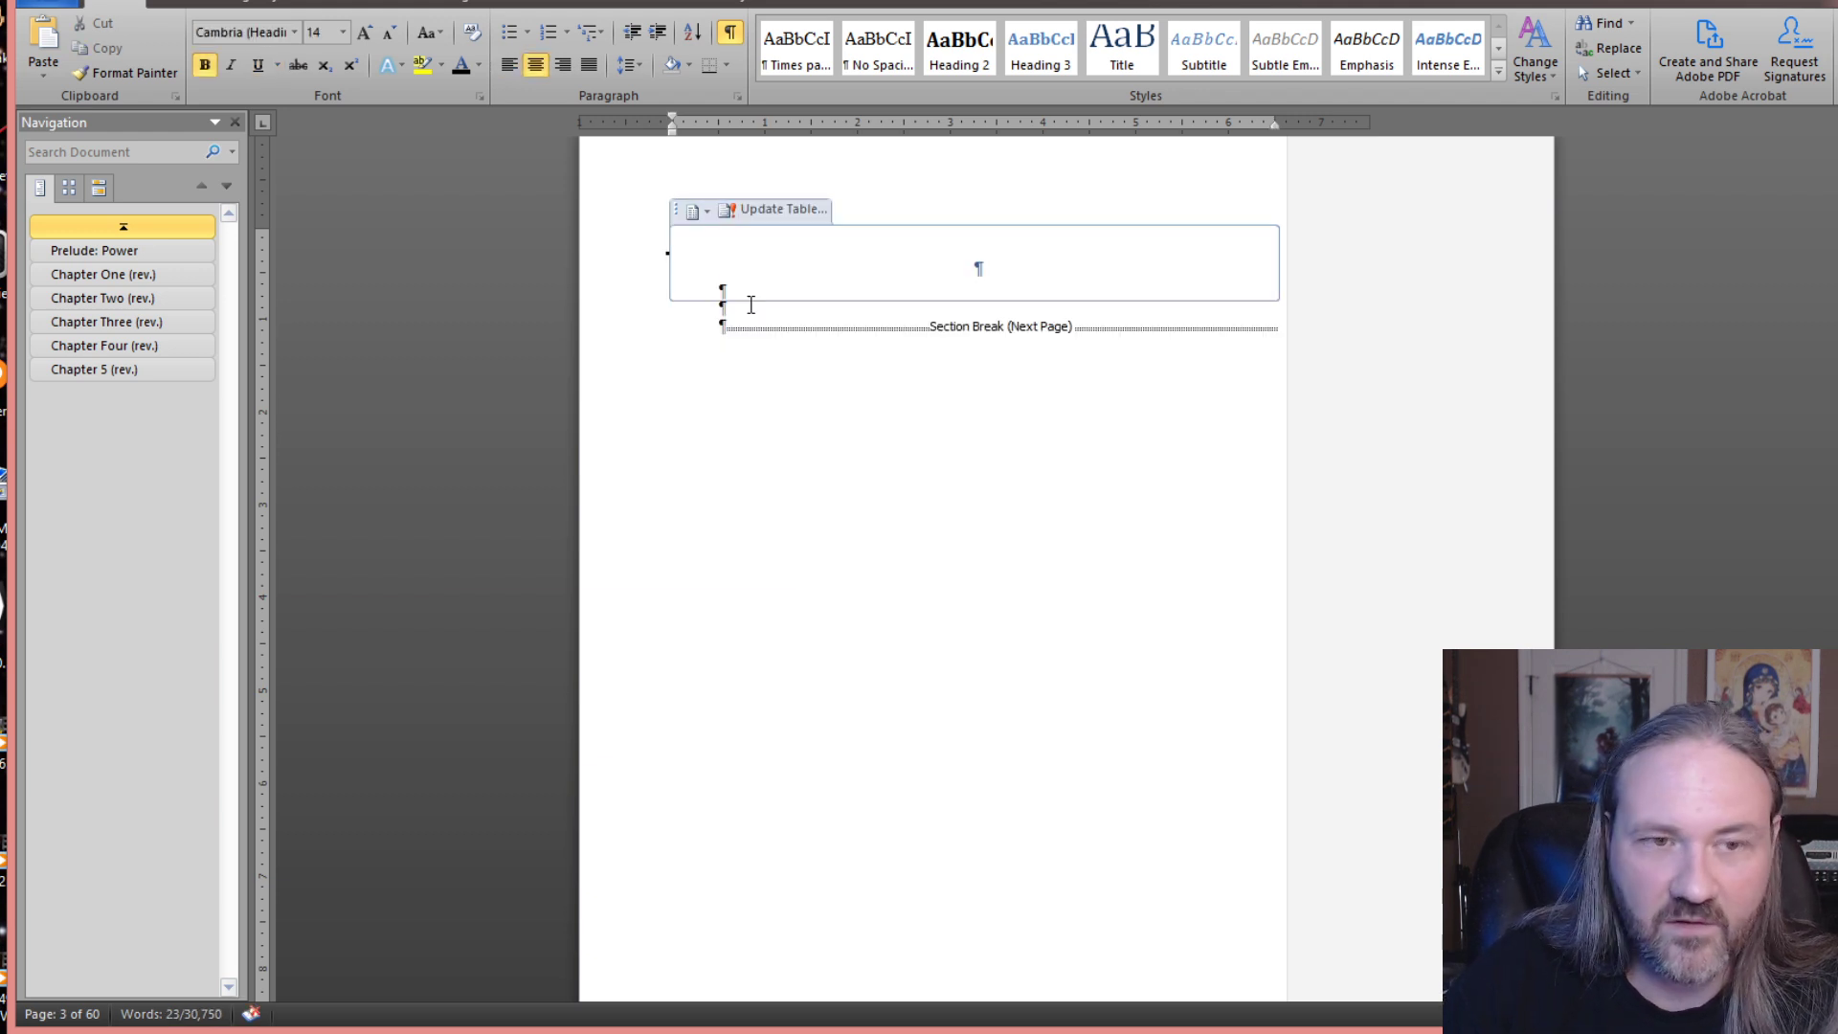
drag(854, 319, 754, 235)
key(Delete)
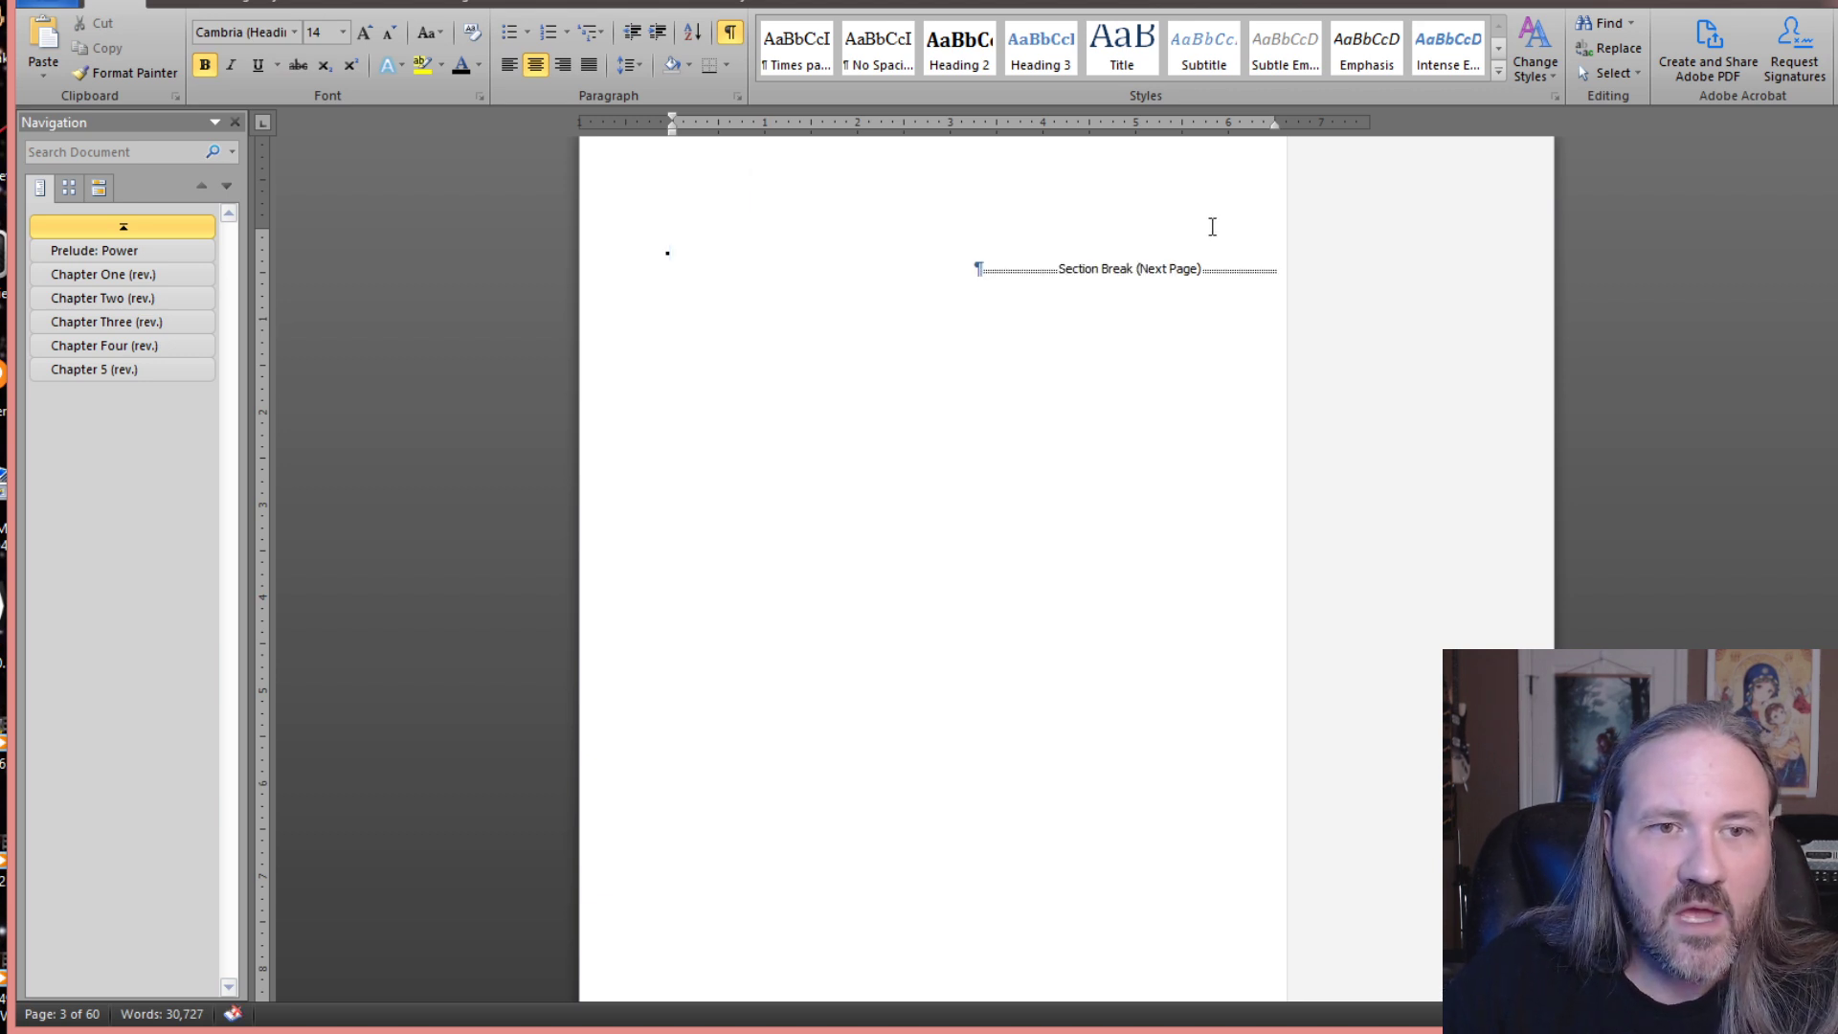
key(Return)
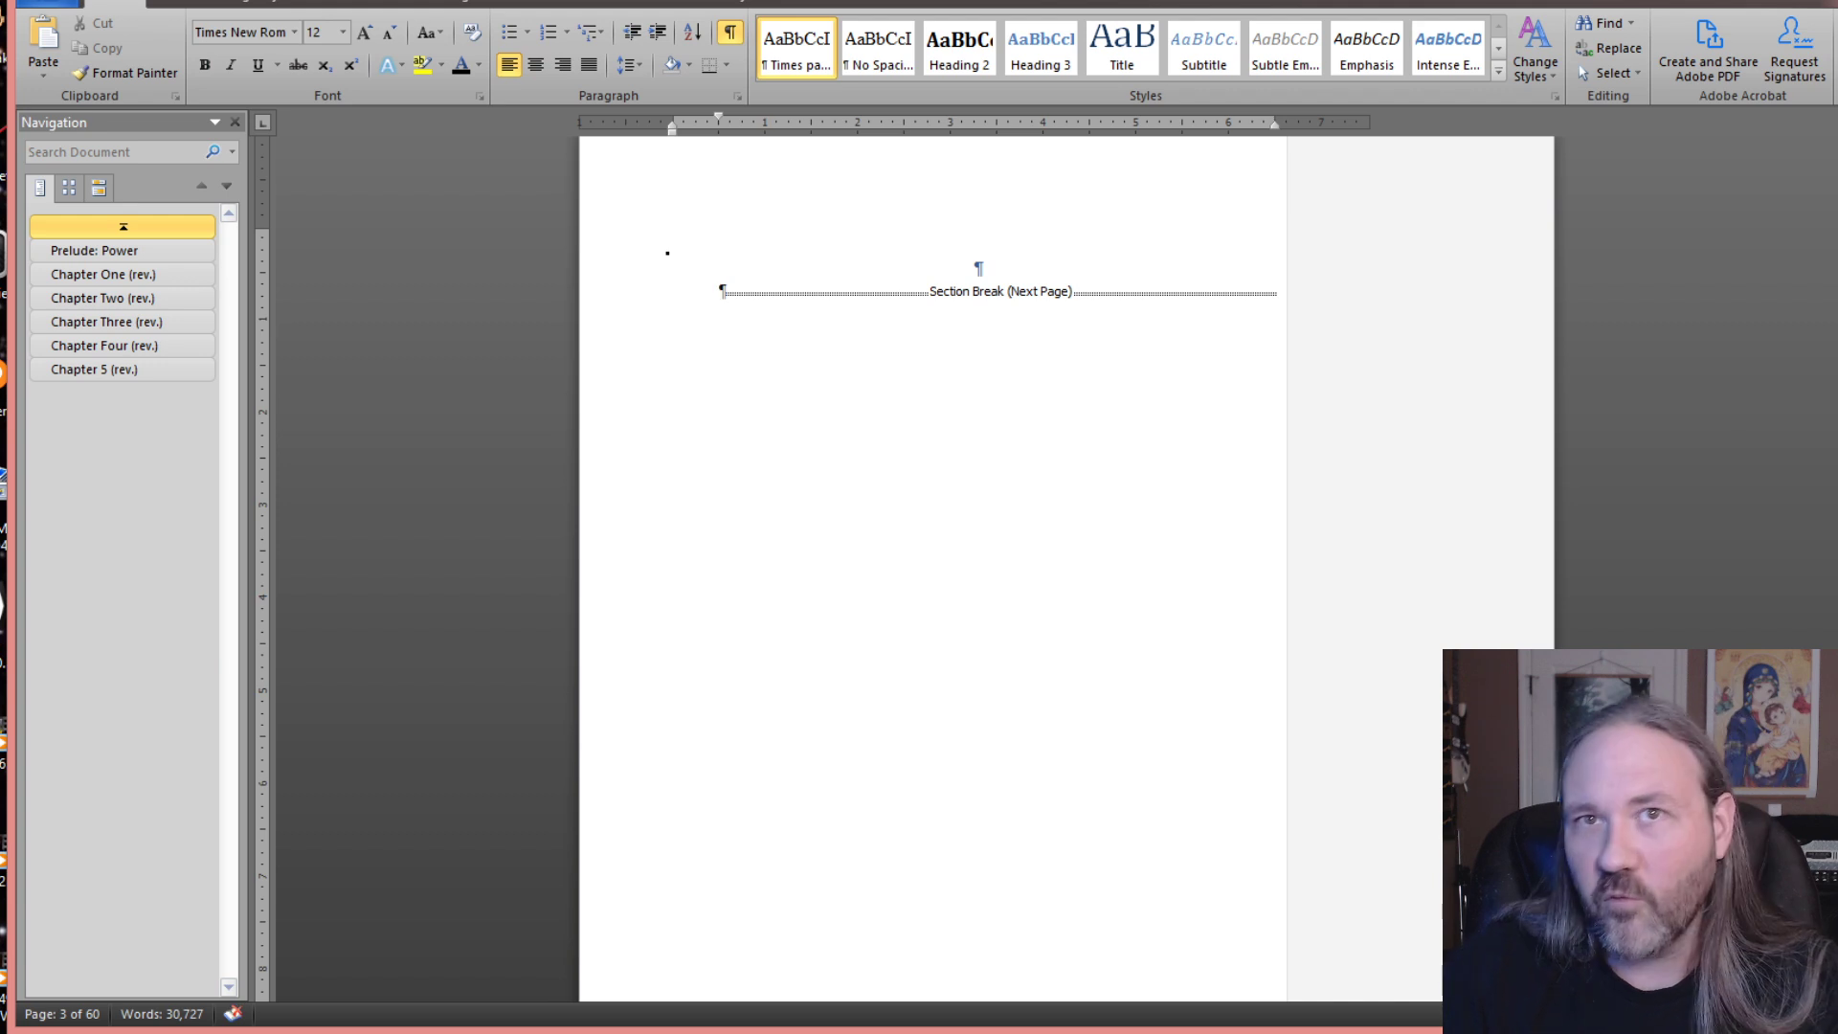
- Hide the Navigation pane and show it again
click(979, 271)
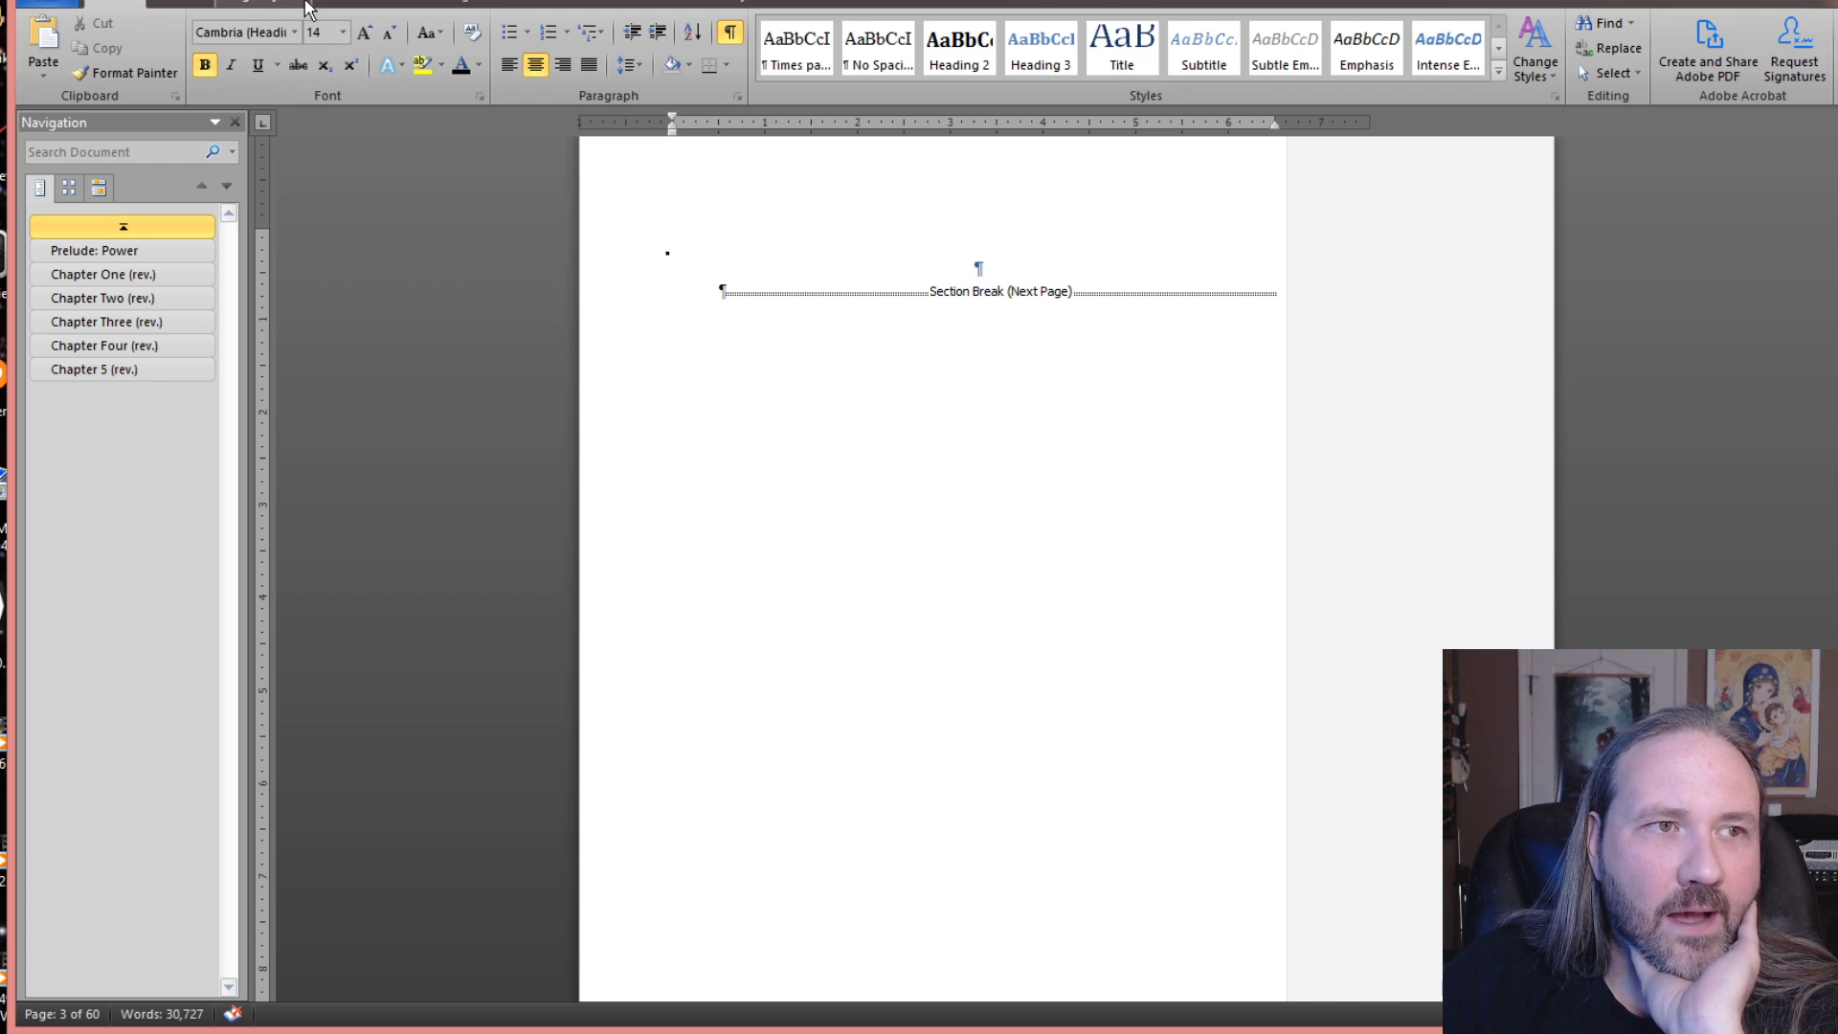
click(593, 4)
click(305, 73)
click(304, 72)
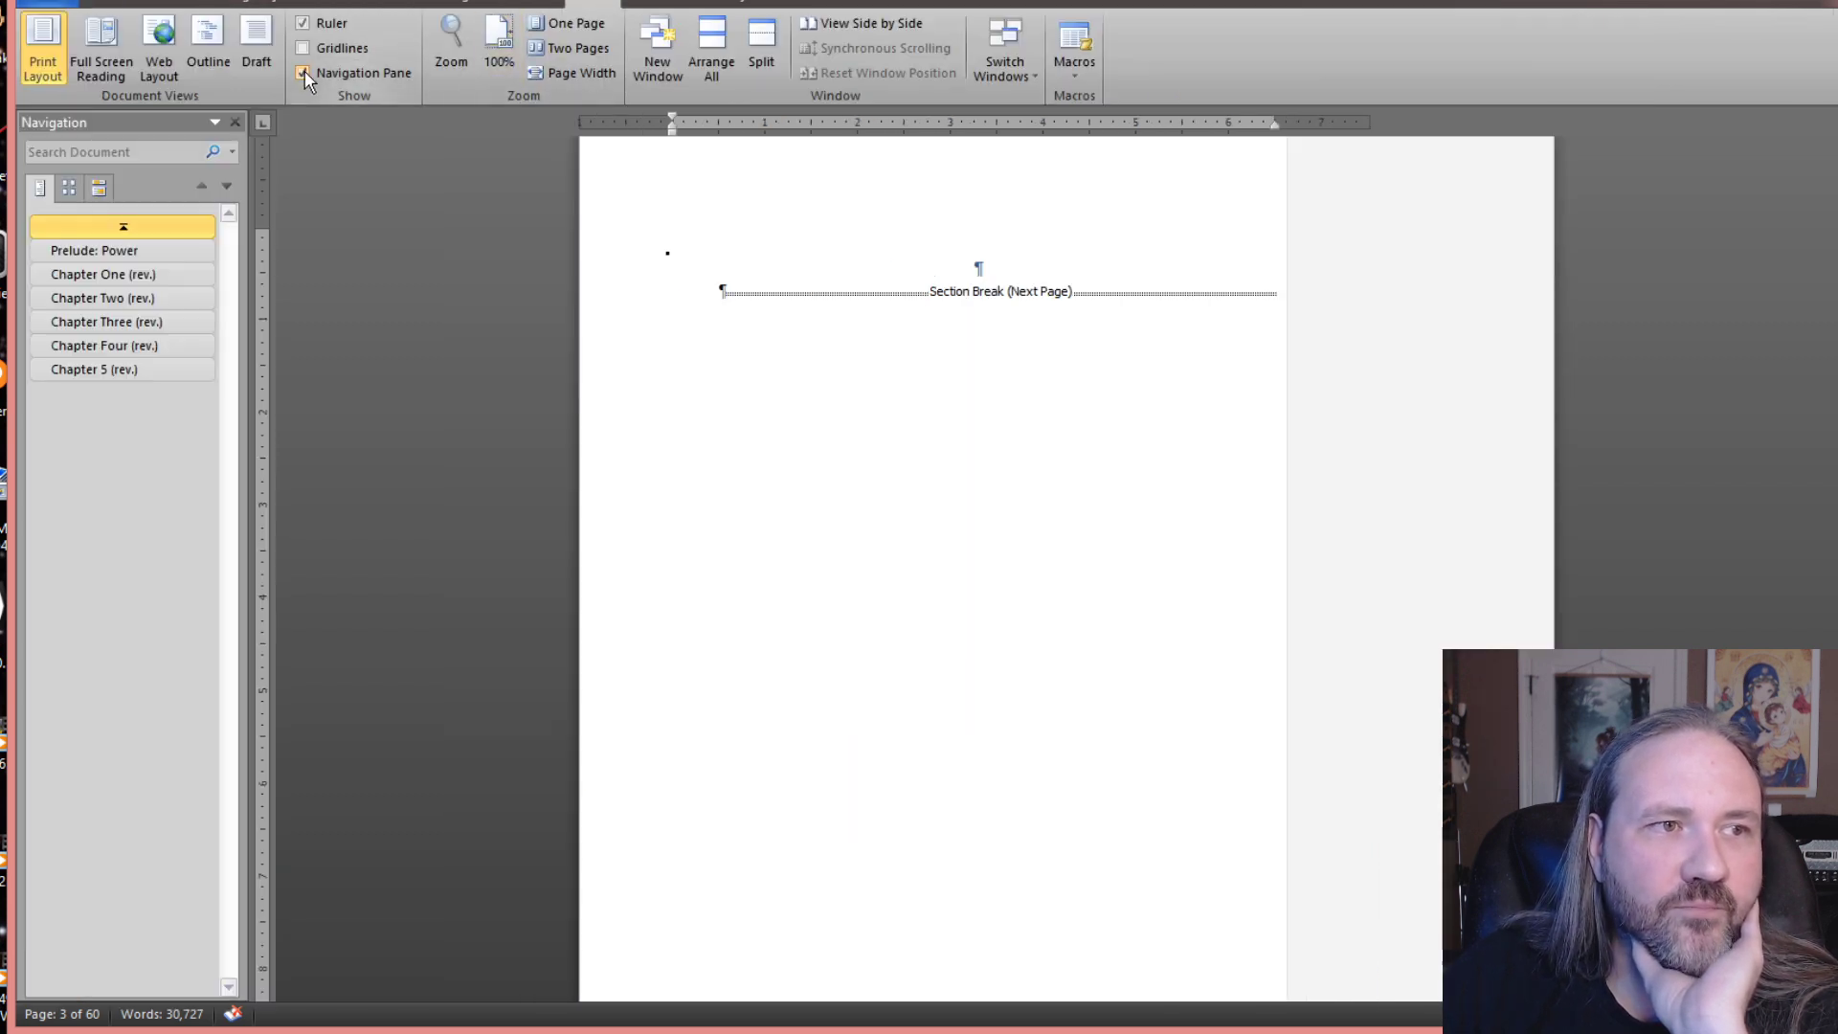
- Go through the chapter headings from Prelude: Power to Chapter 5 (rev.) and return to Prelude: Power
click(146, 252)
click(151, 276)
click(155, 299)
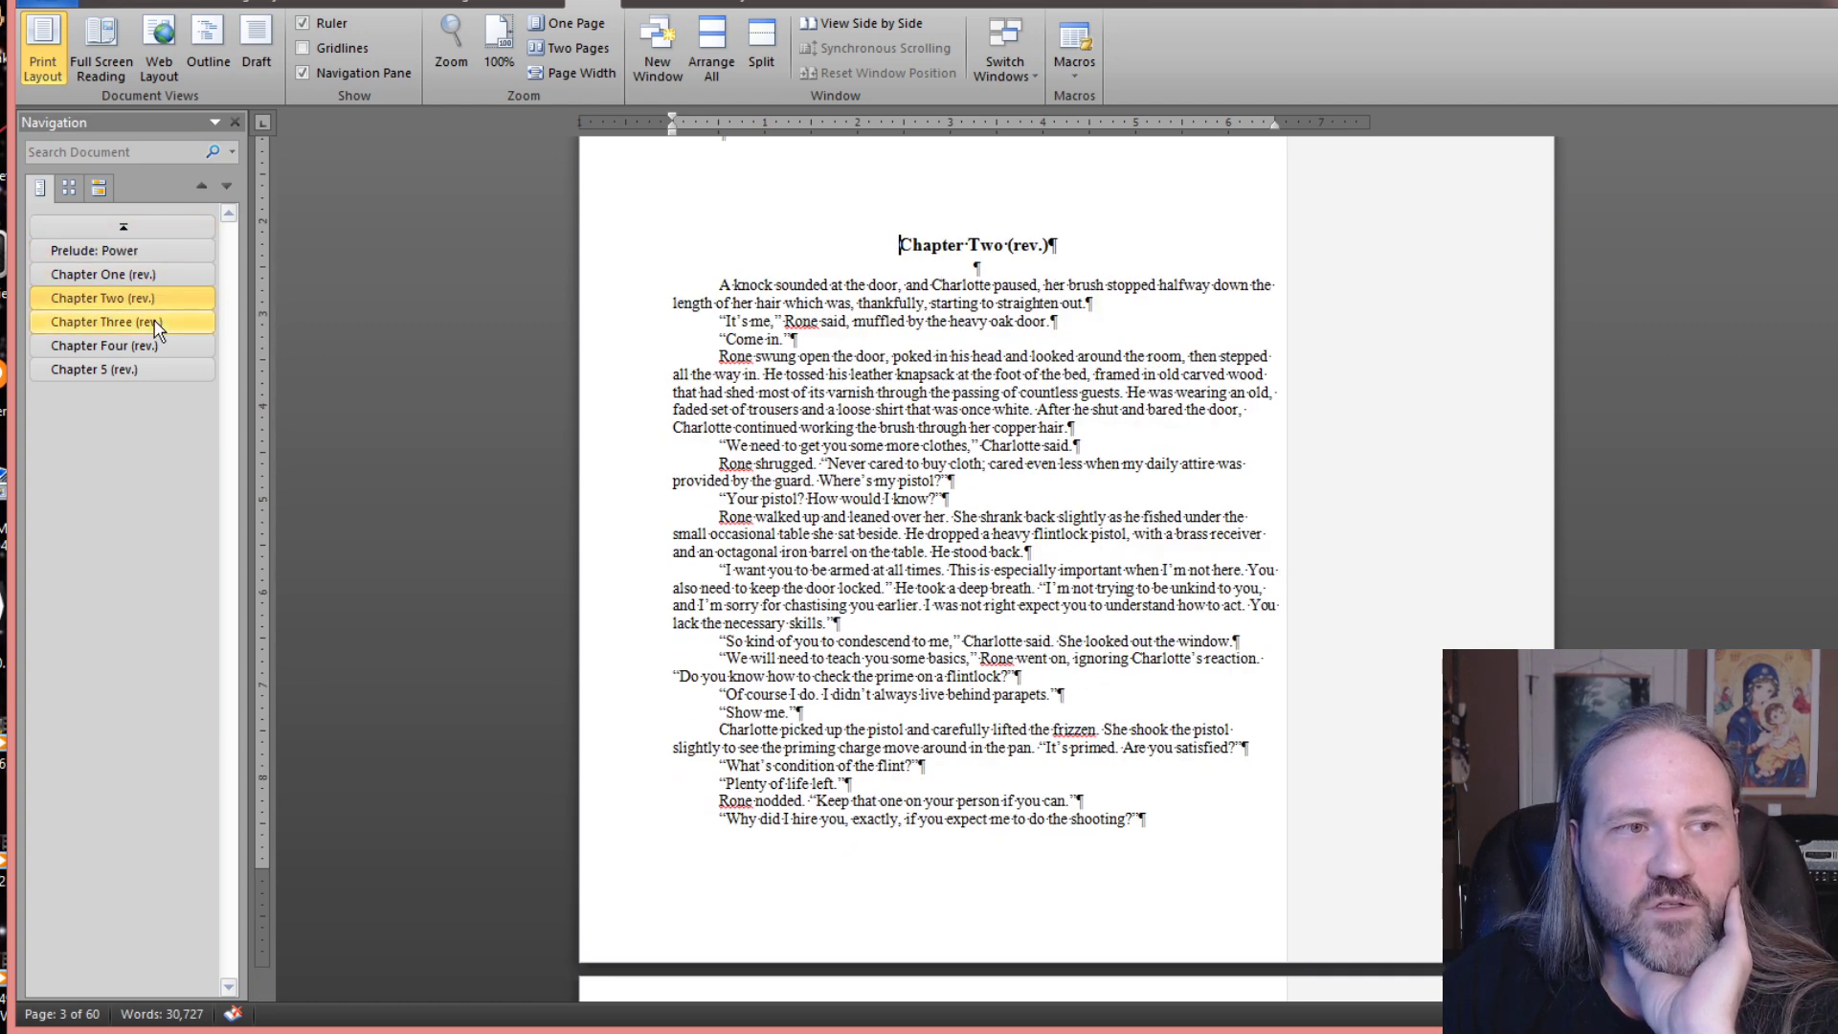
click(158, 325)
click(151, 346)
click(144, 369)
click(146, 252)
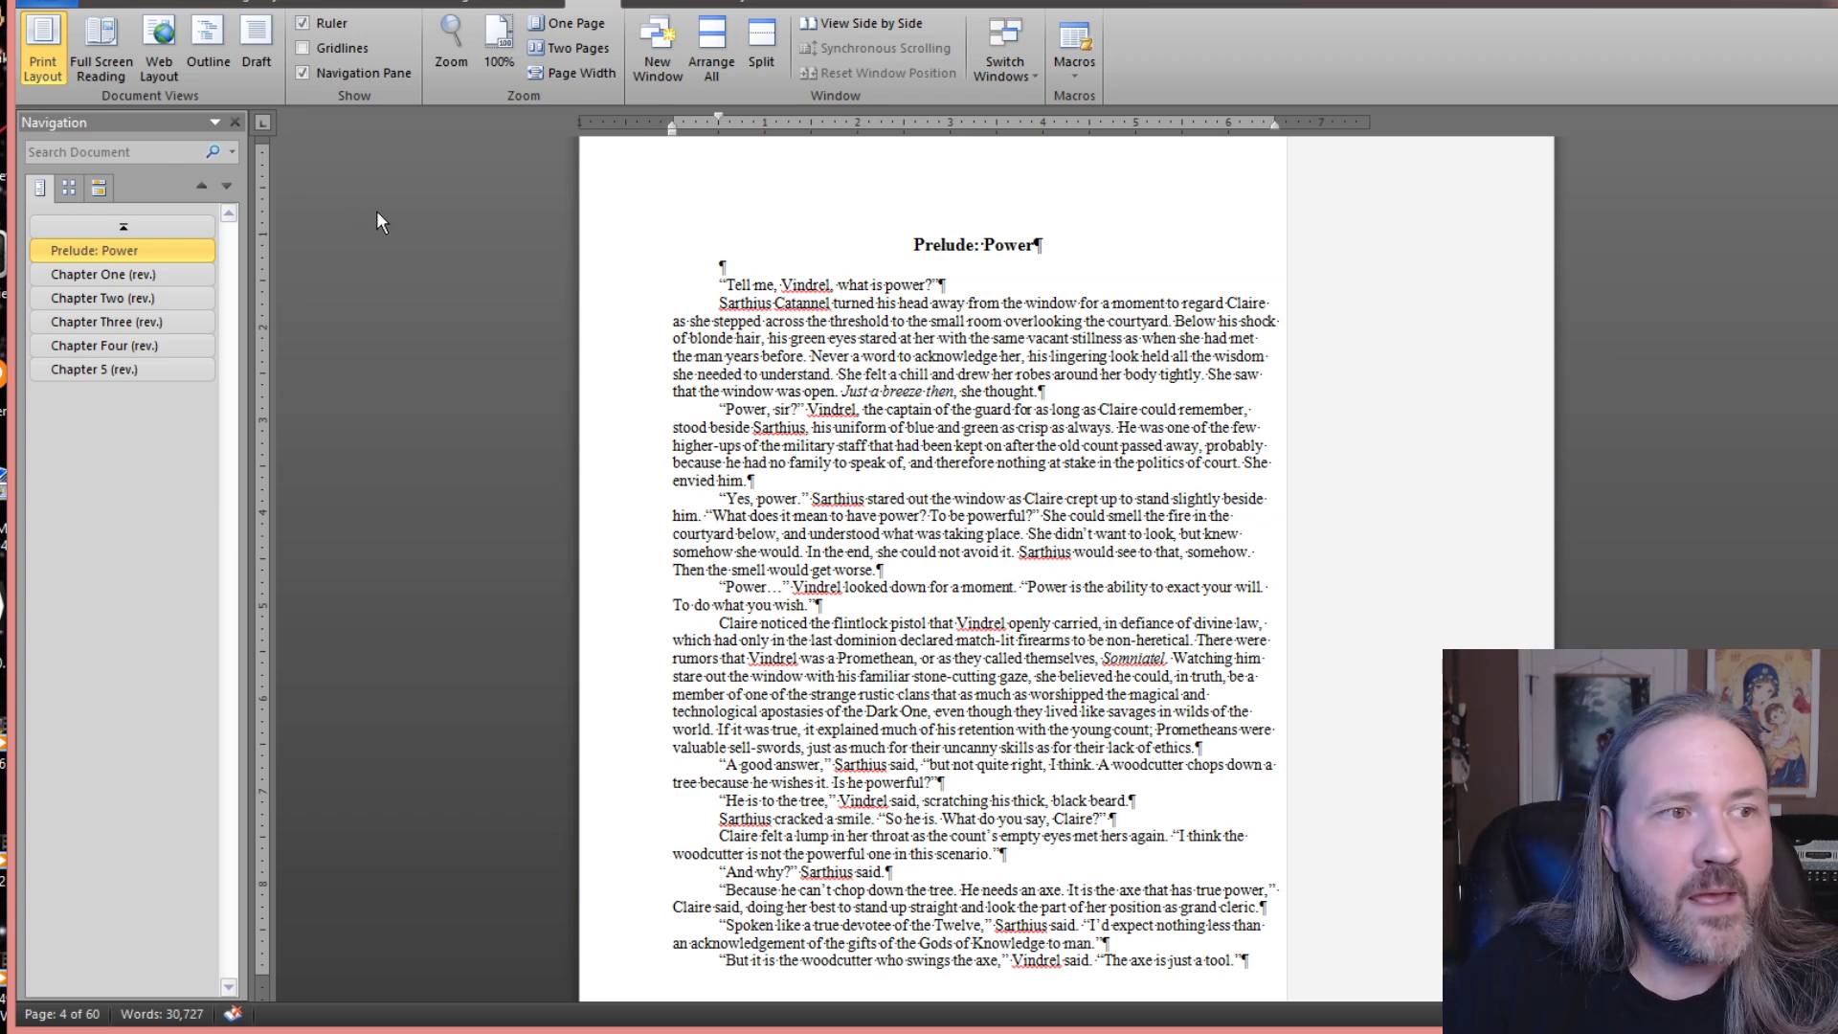
- Apply the Heading 1 style to the Prelude: Power heading and update the style to match its formatting
drag(1035, 241, 913, 244)
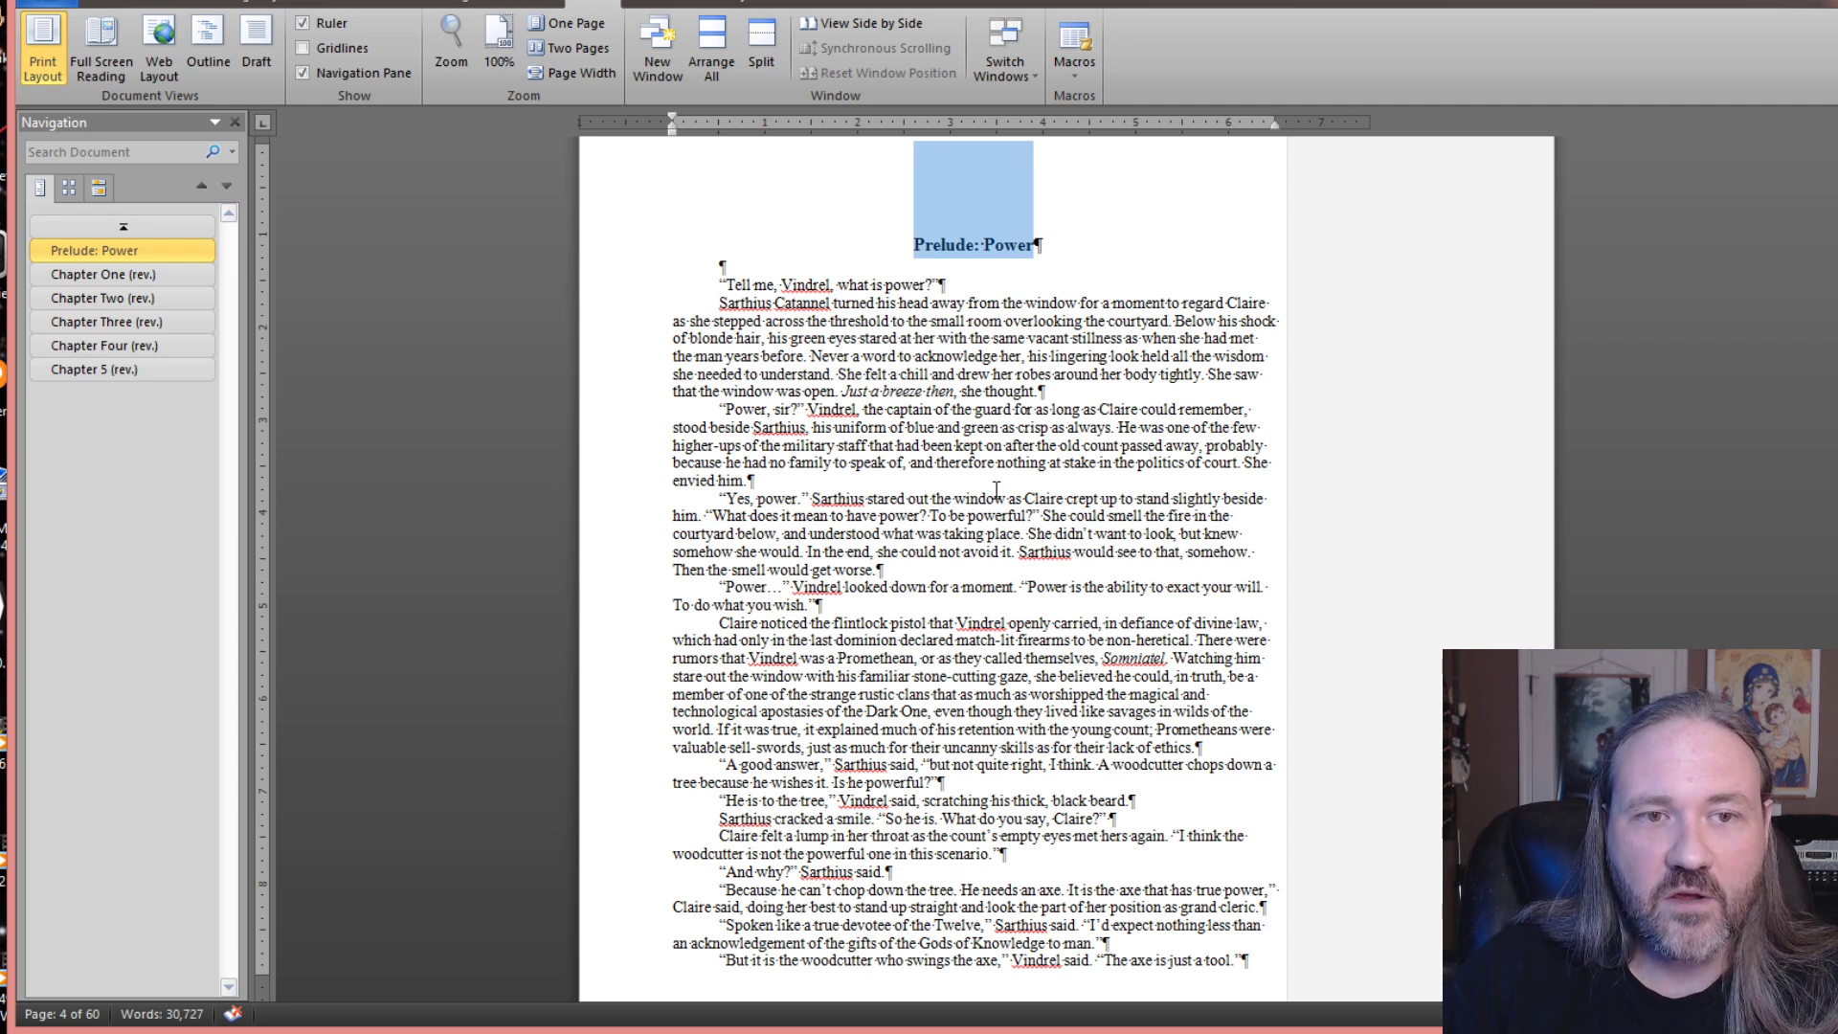
scroll(988, 483, up, 3)
right_click(997, 375)
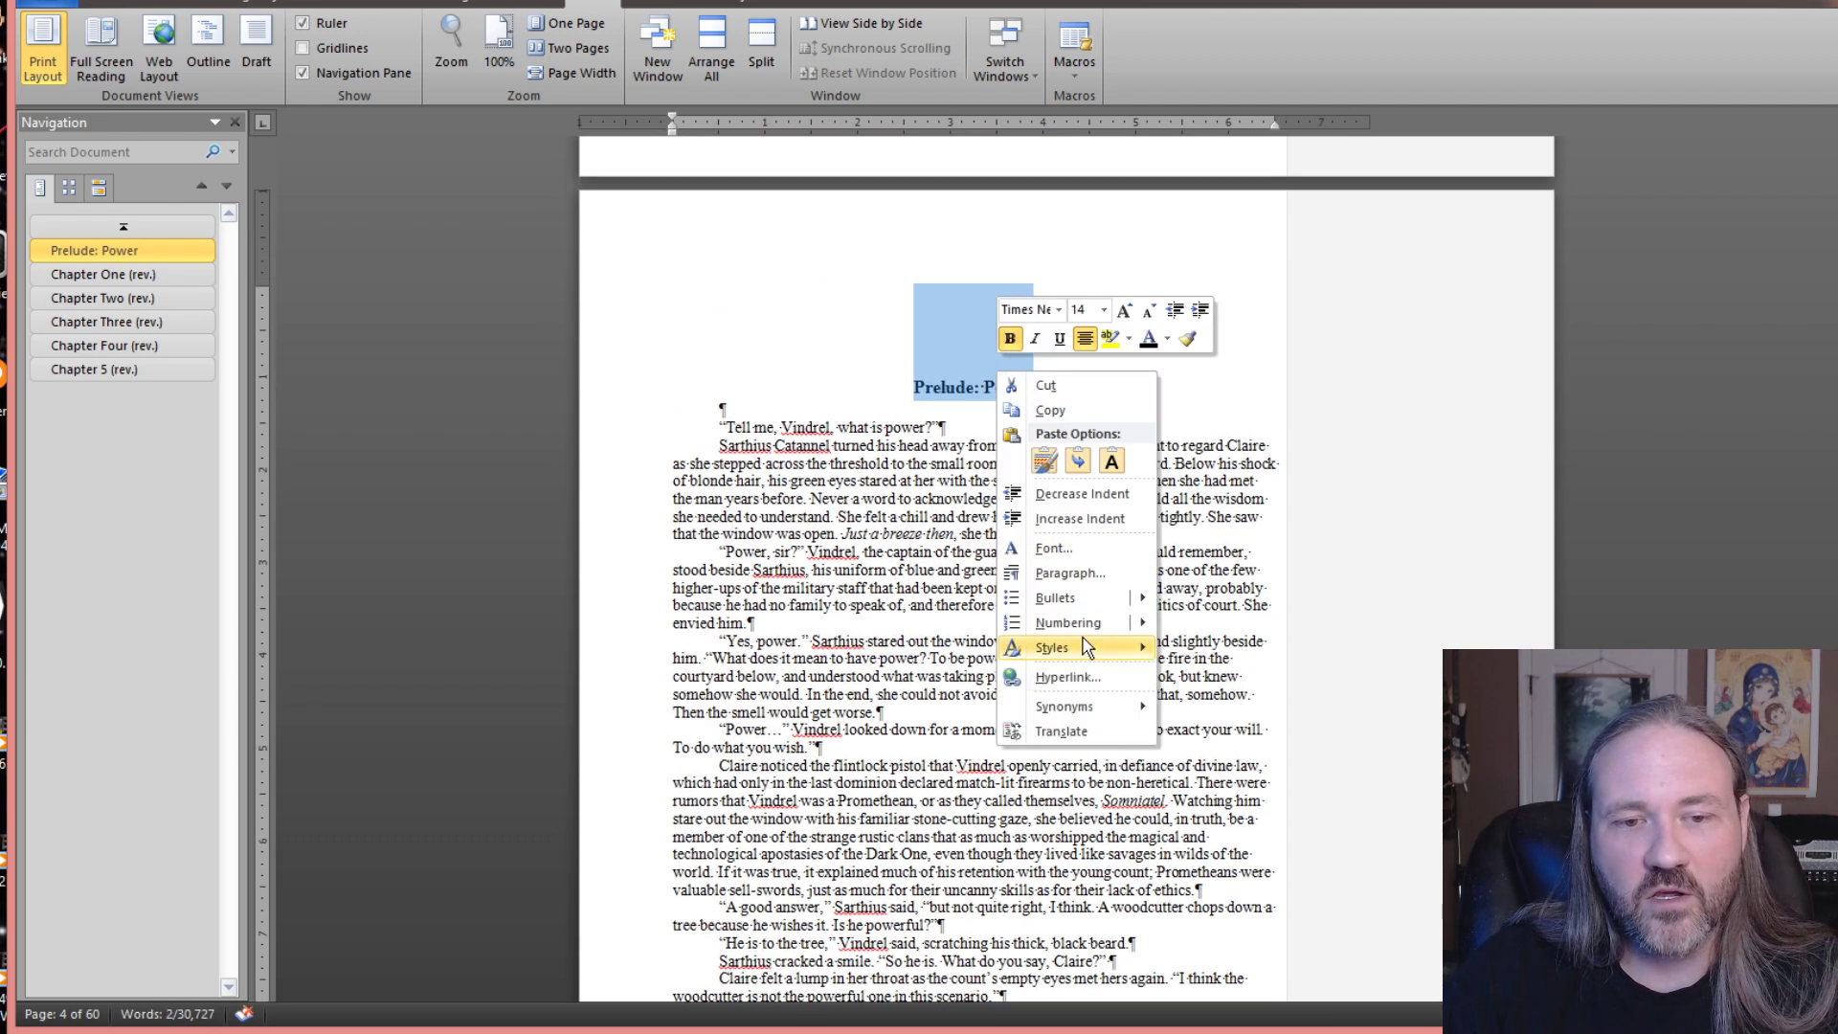
mouse_move(1087, 648)
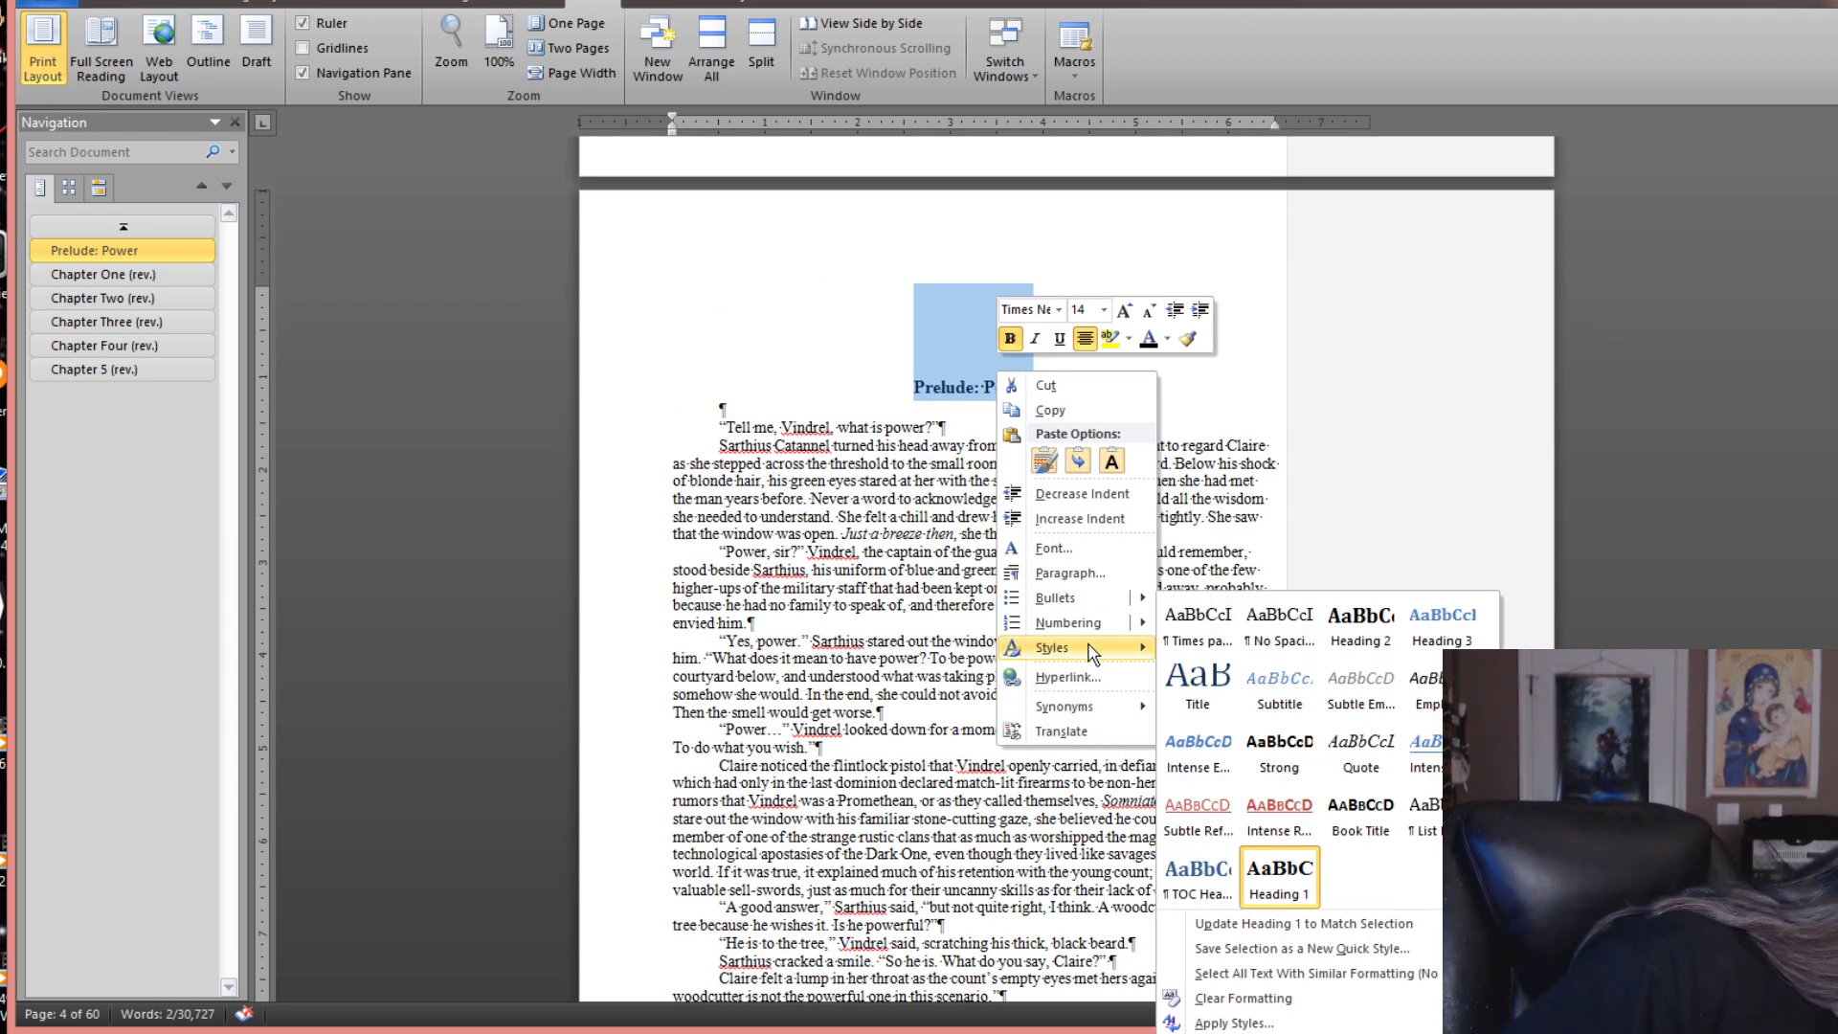
click(1293, 883)
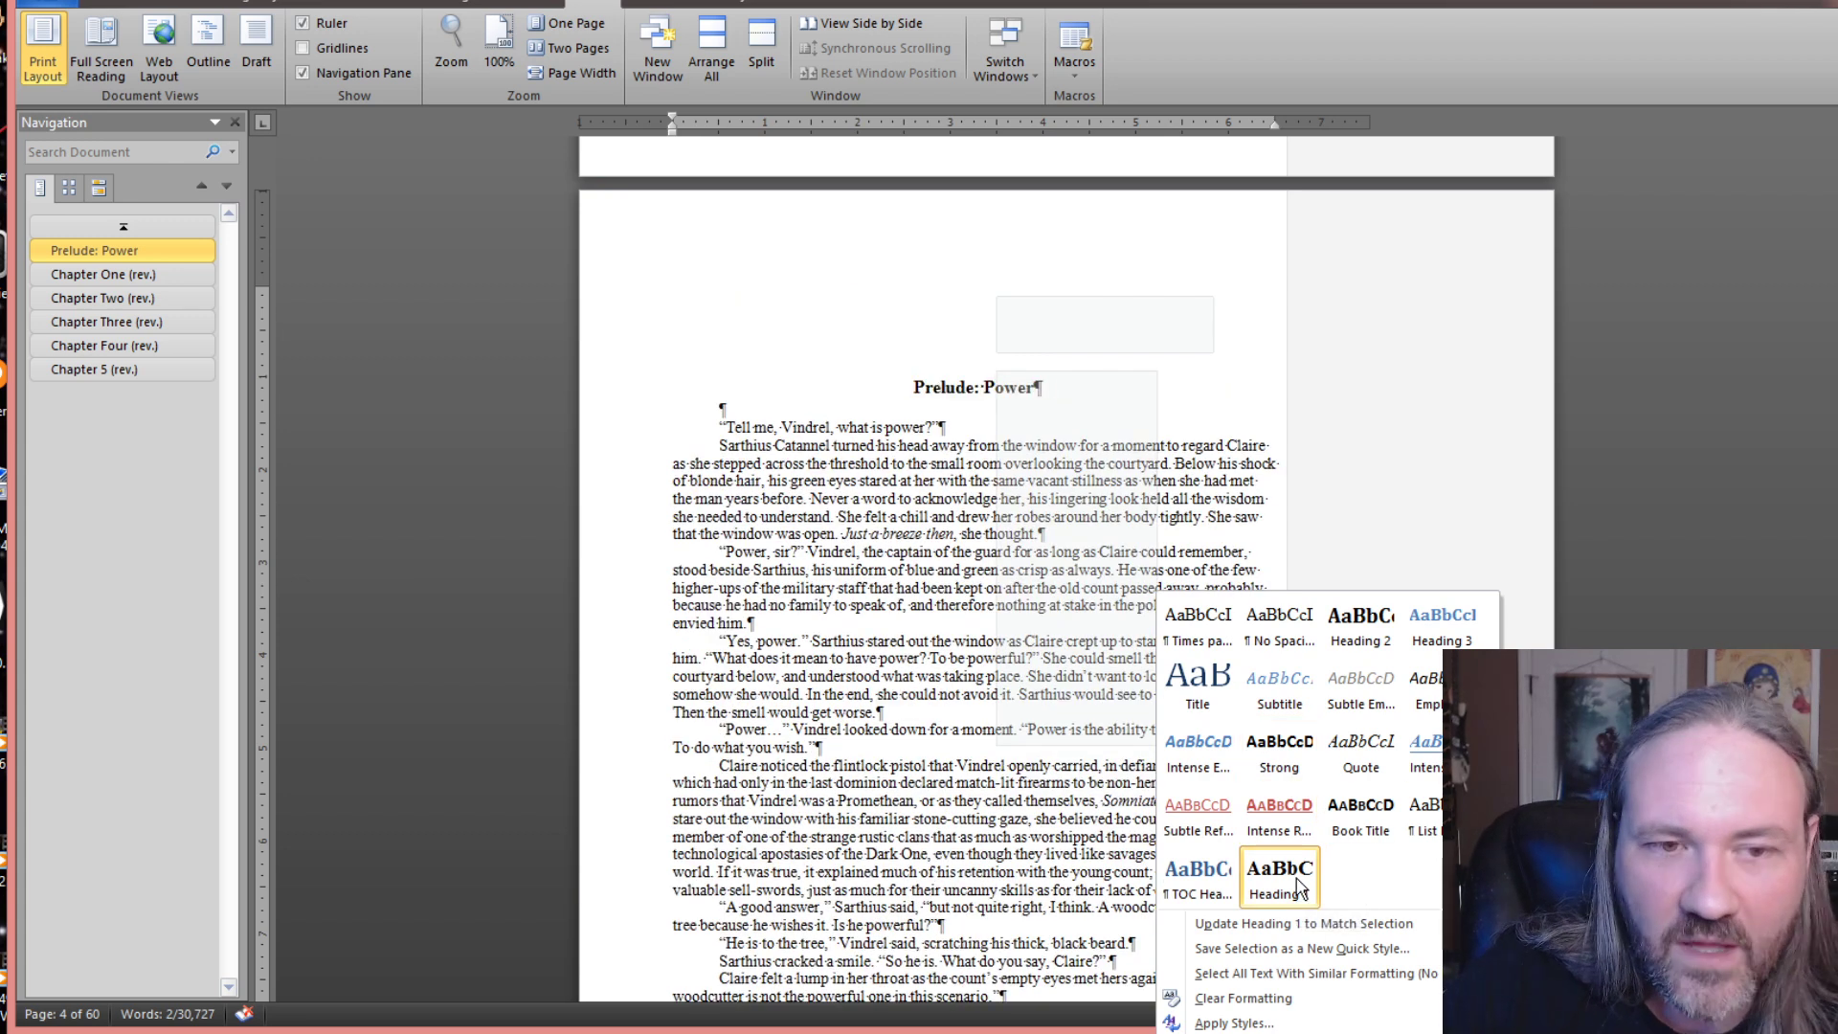
click(1245, 923)
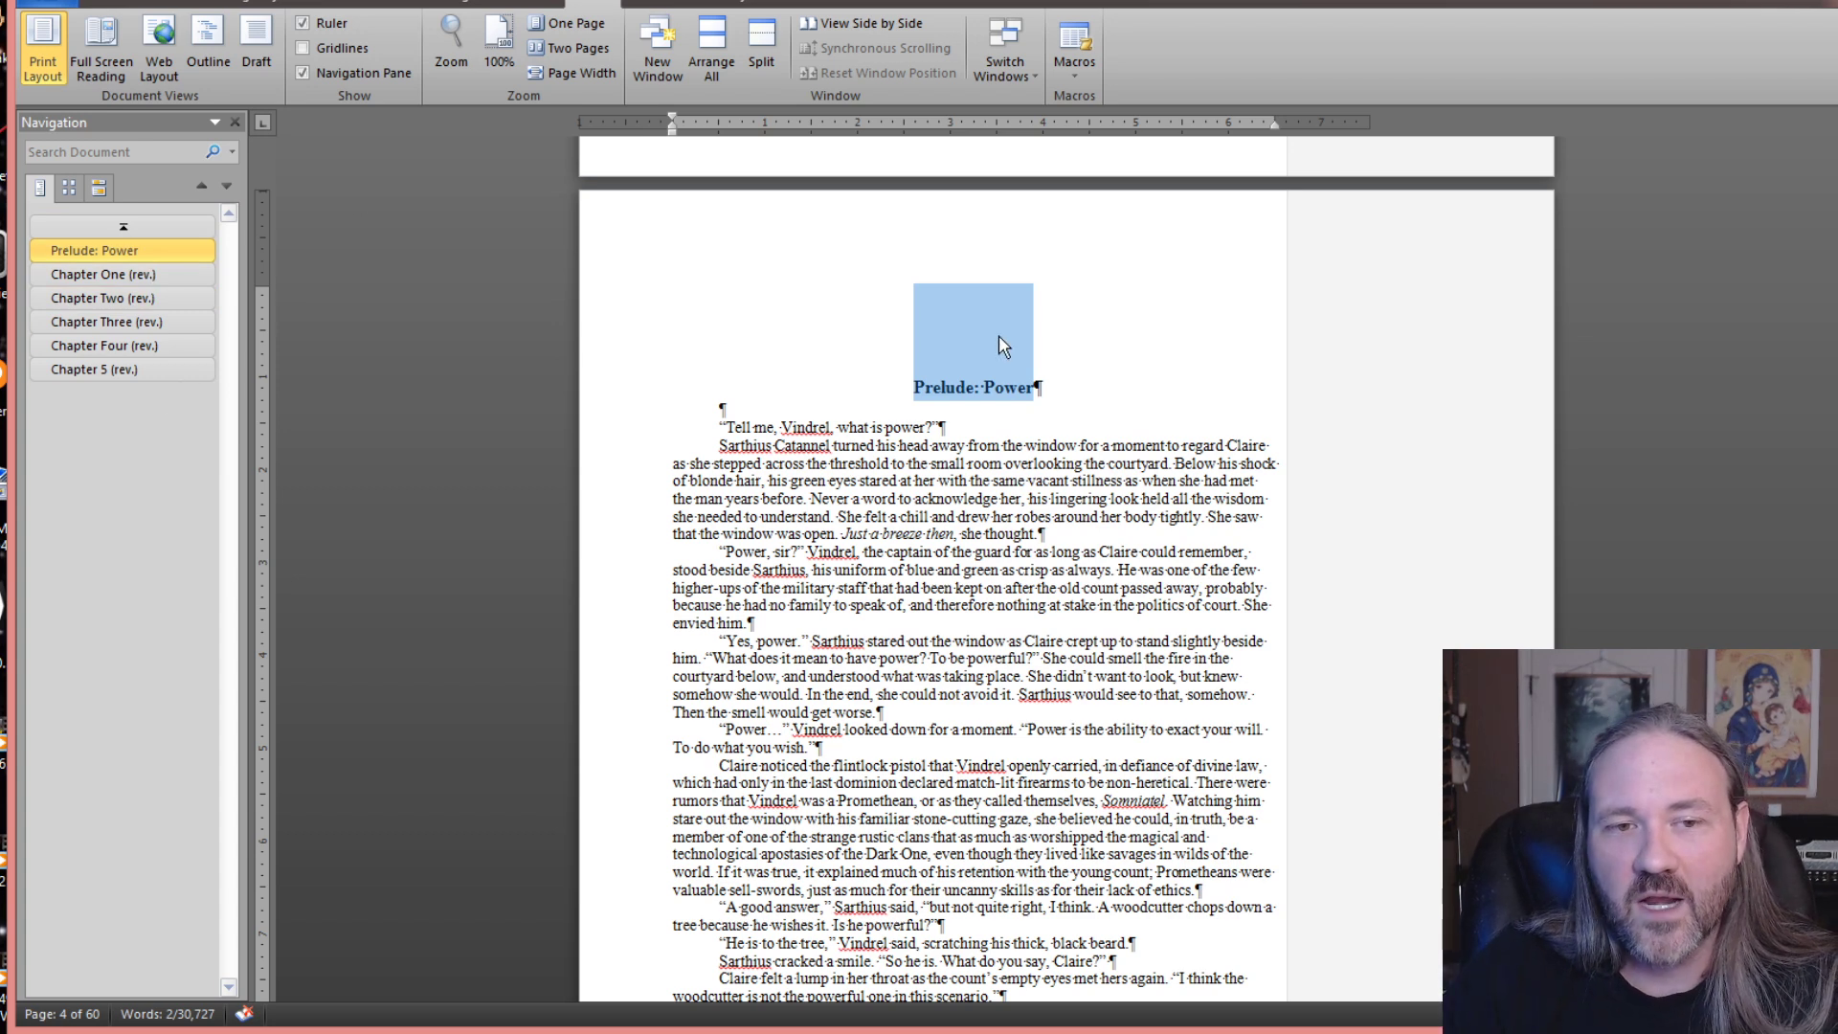
- Modify the Heading 1 style of the Prelude: Power heading to use font size 18
right_click(1007, 395)
mouse_move(1135, 677)
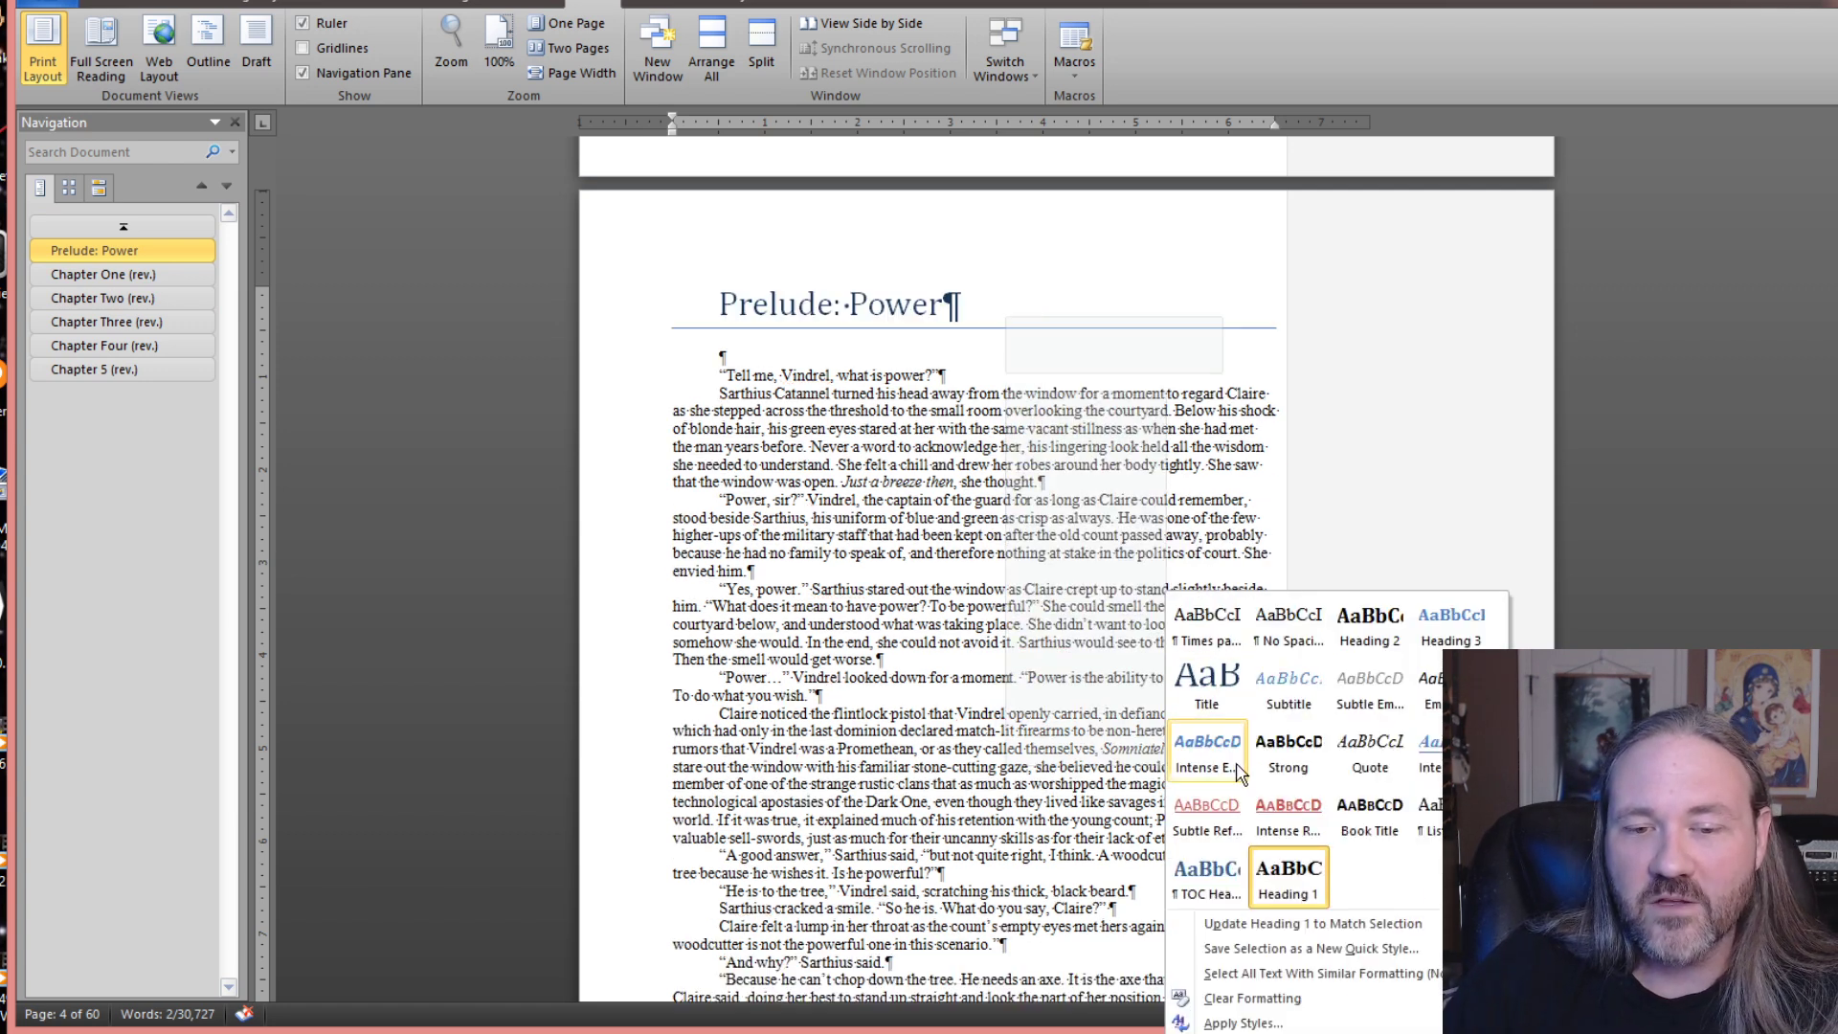
right_click(1280, 883)
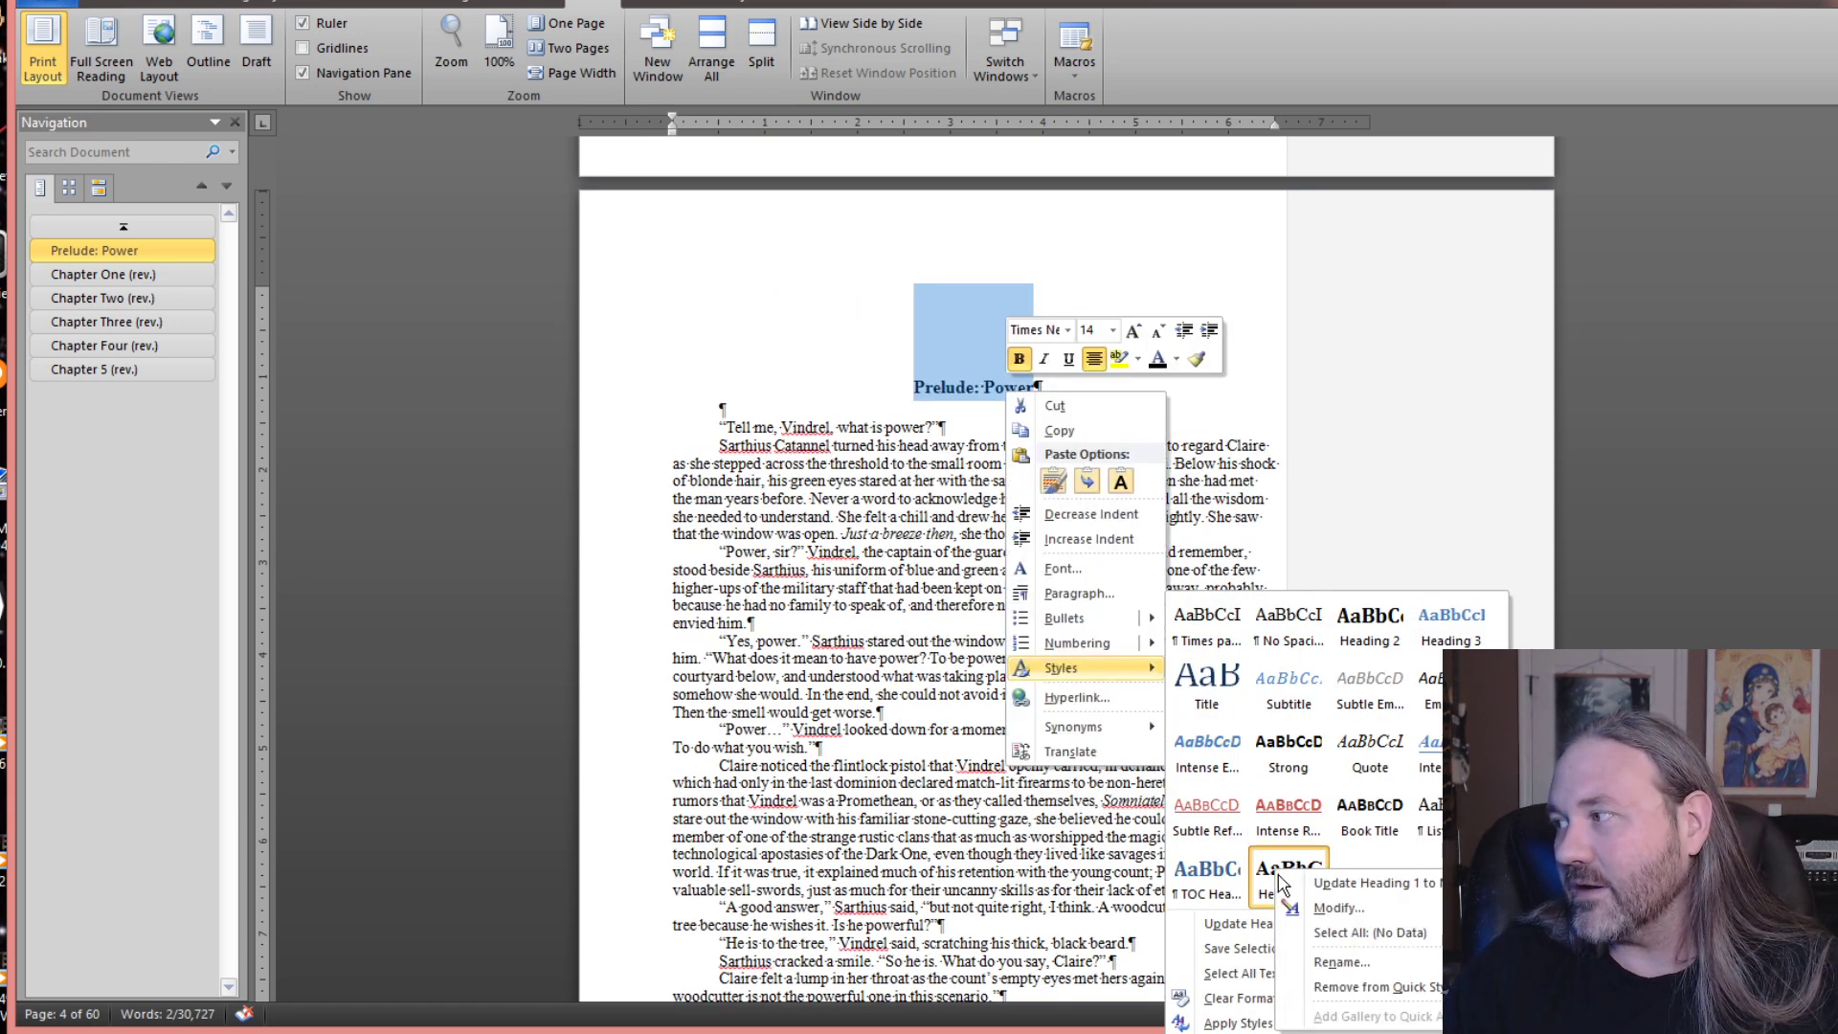
click(1339, 908)
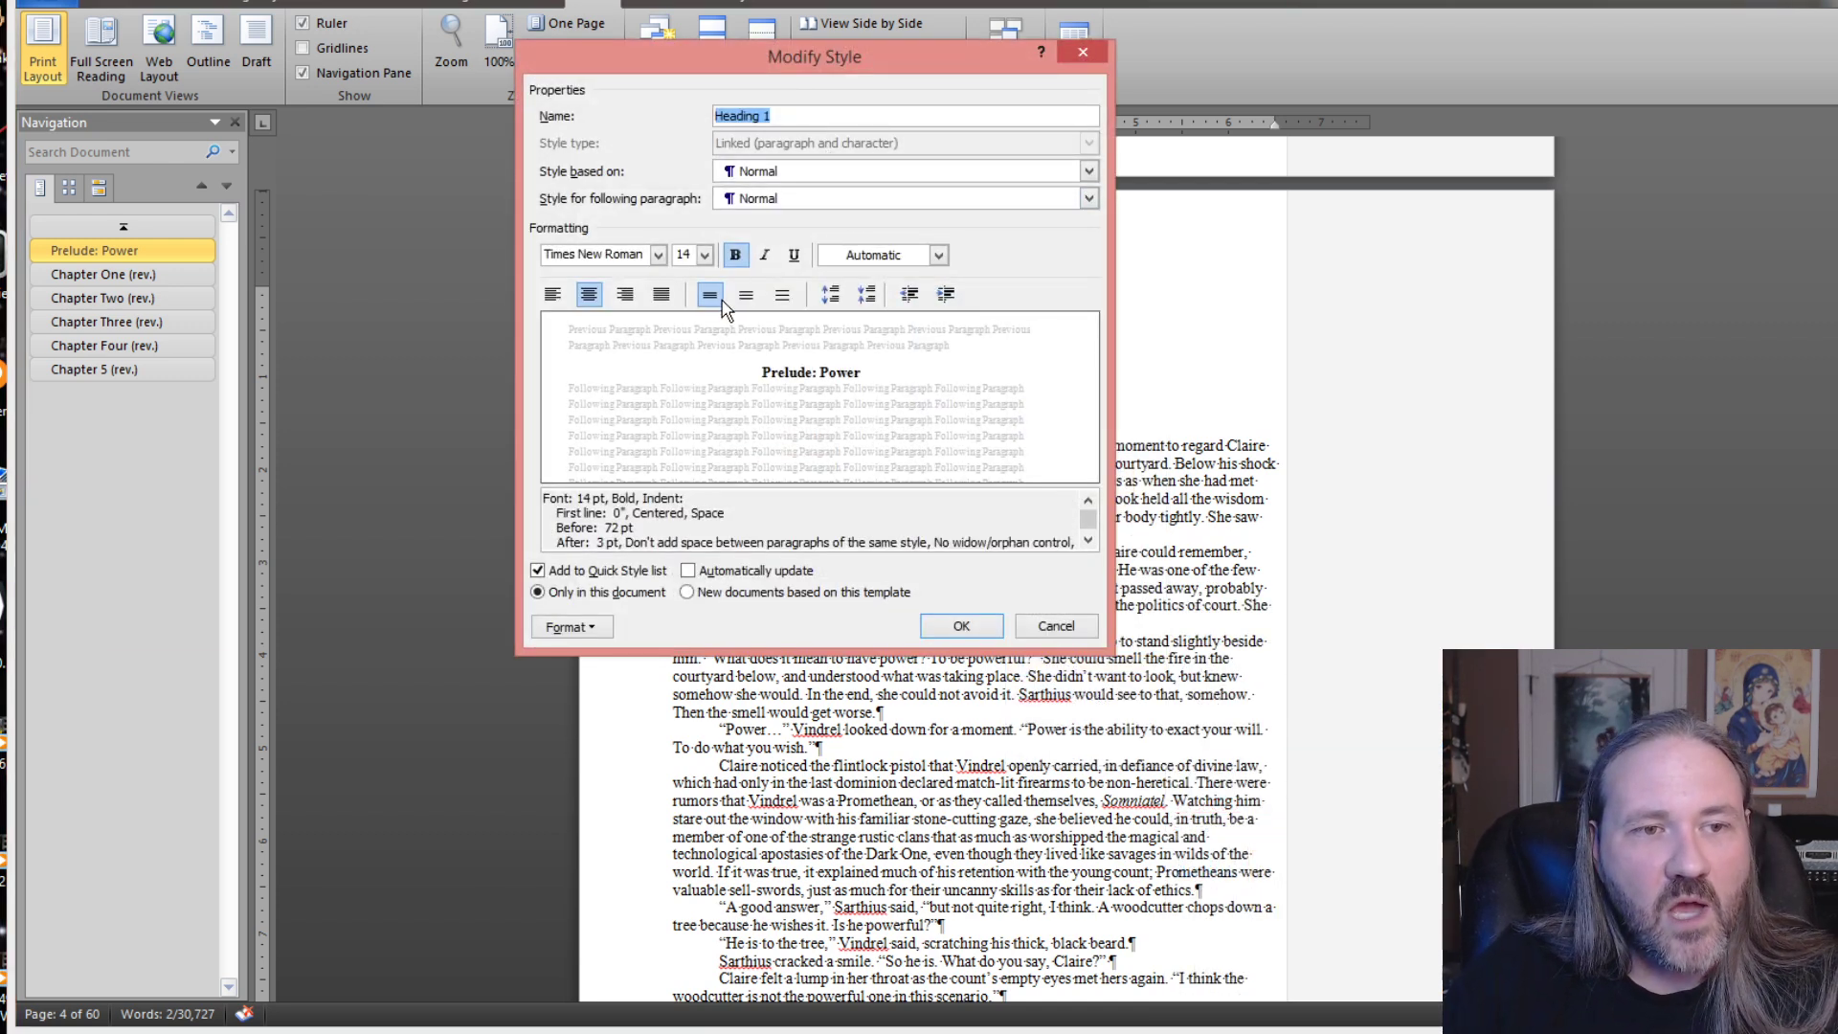
click(704, 254)
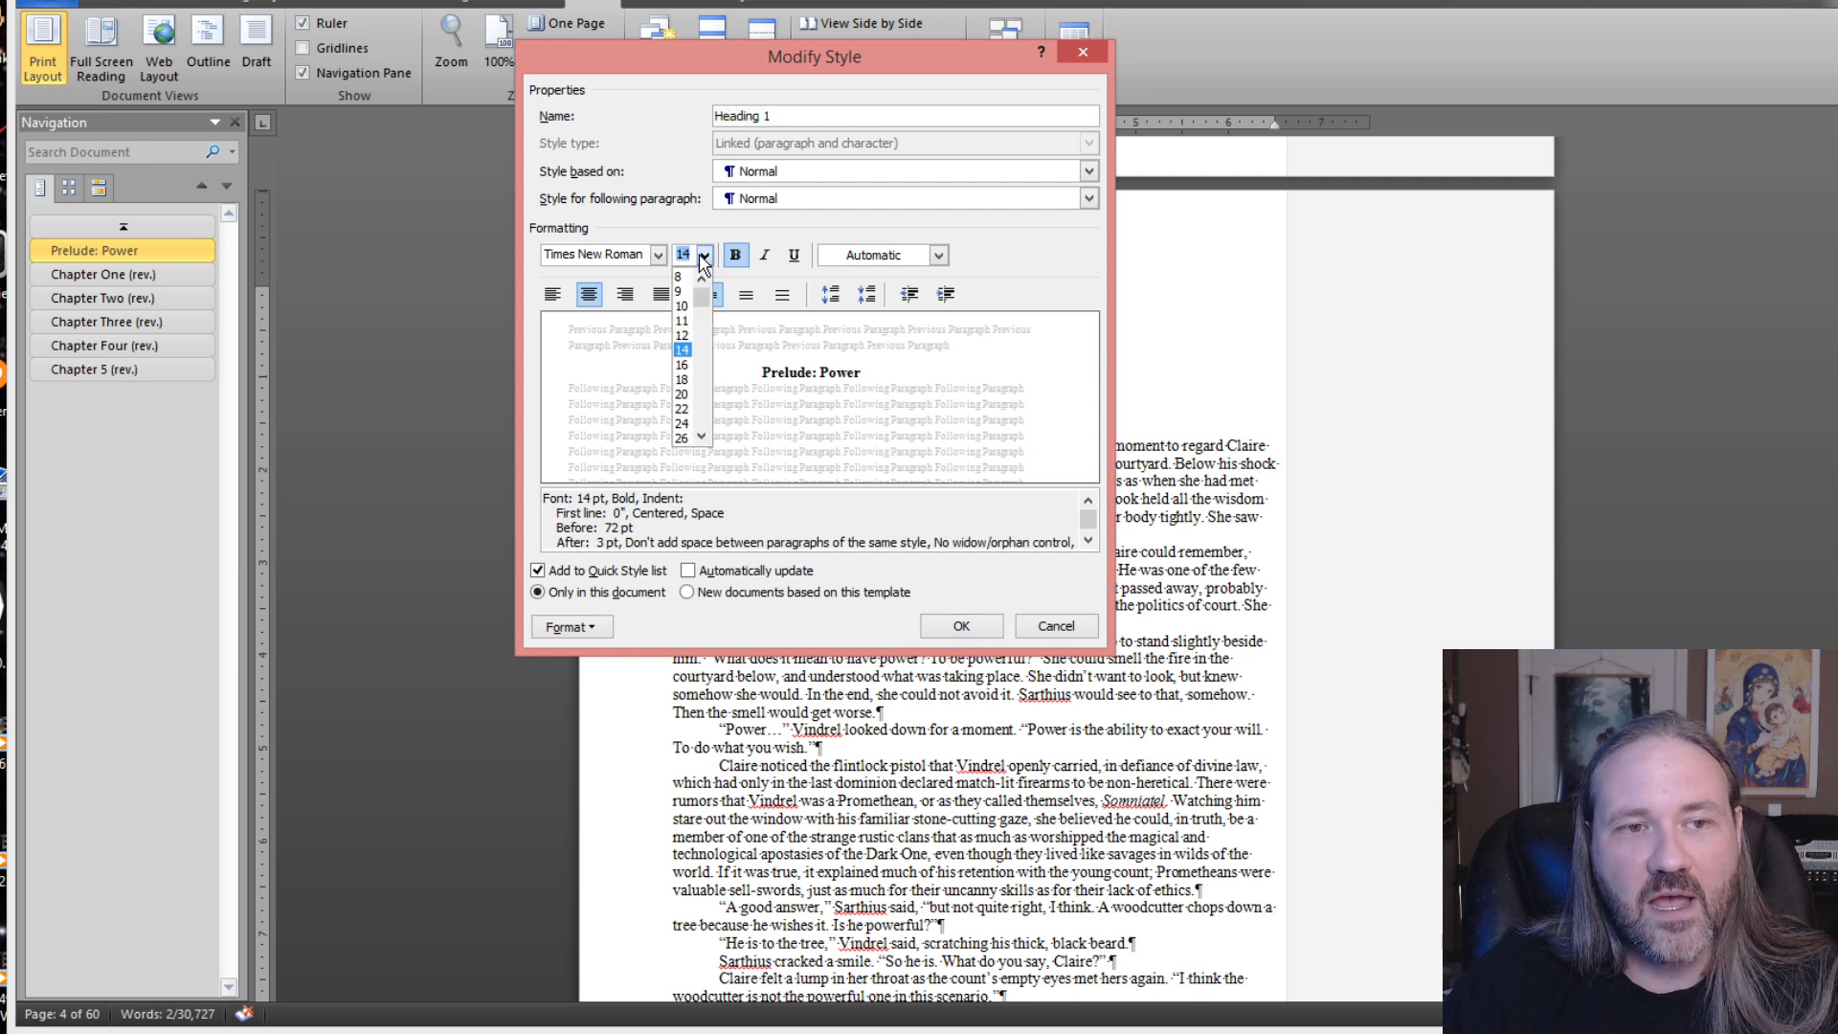
click(681, 382)
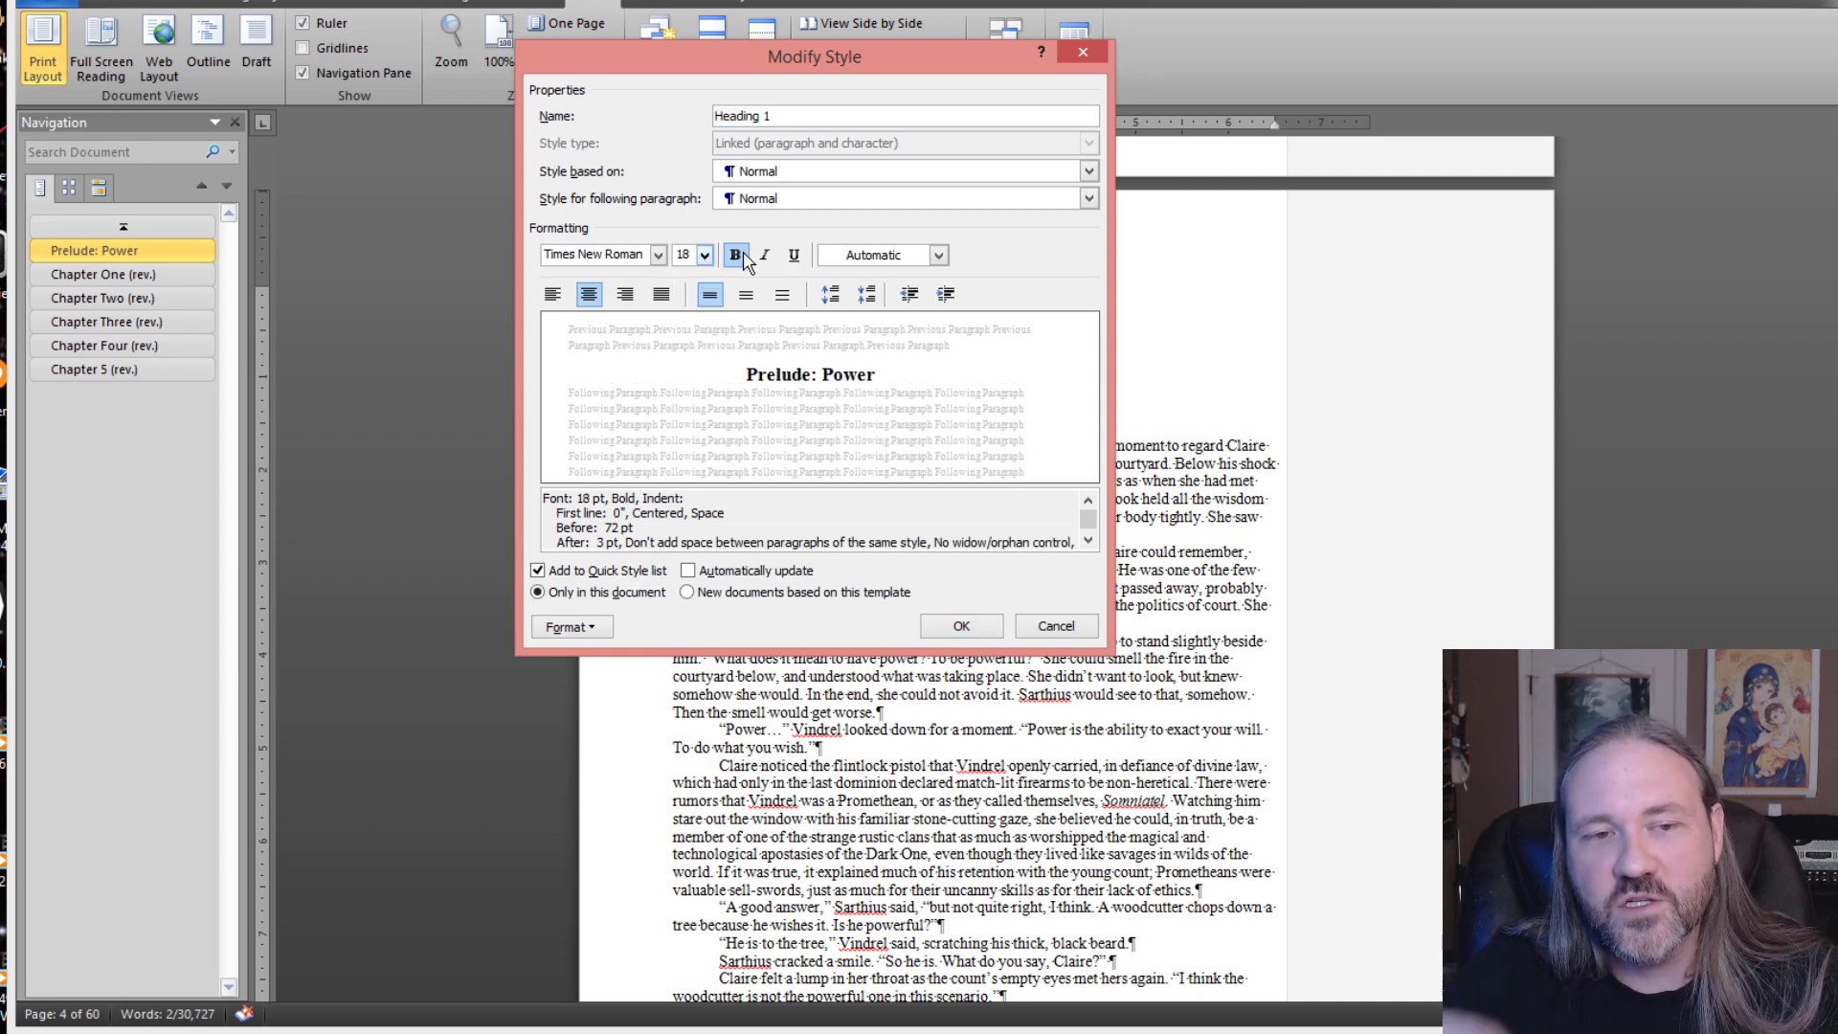
- Set the Heading 1 style's paragraph spacing after to 18 pt, keeping no added space between paragraphs of the same style, and apply the changes
click(603, 627)
click(608, 684)
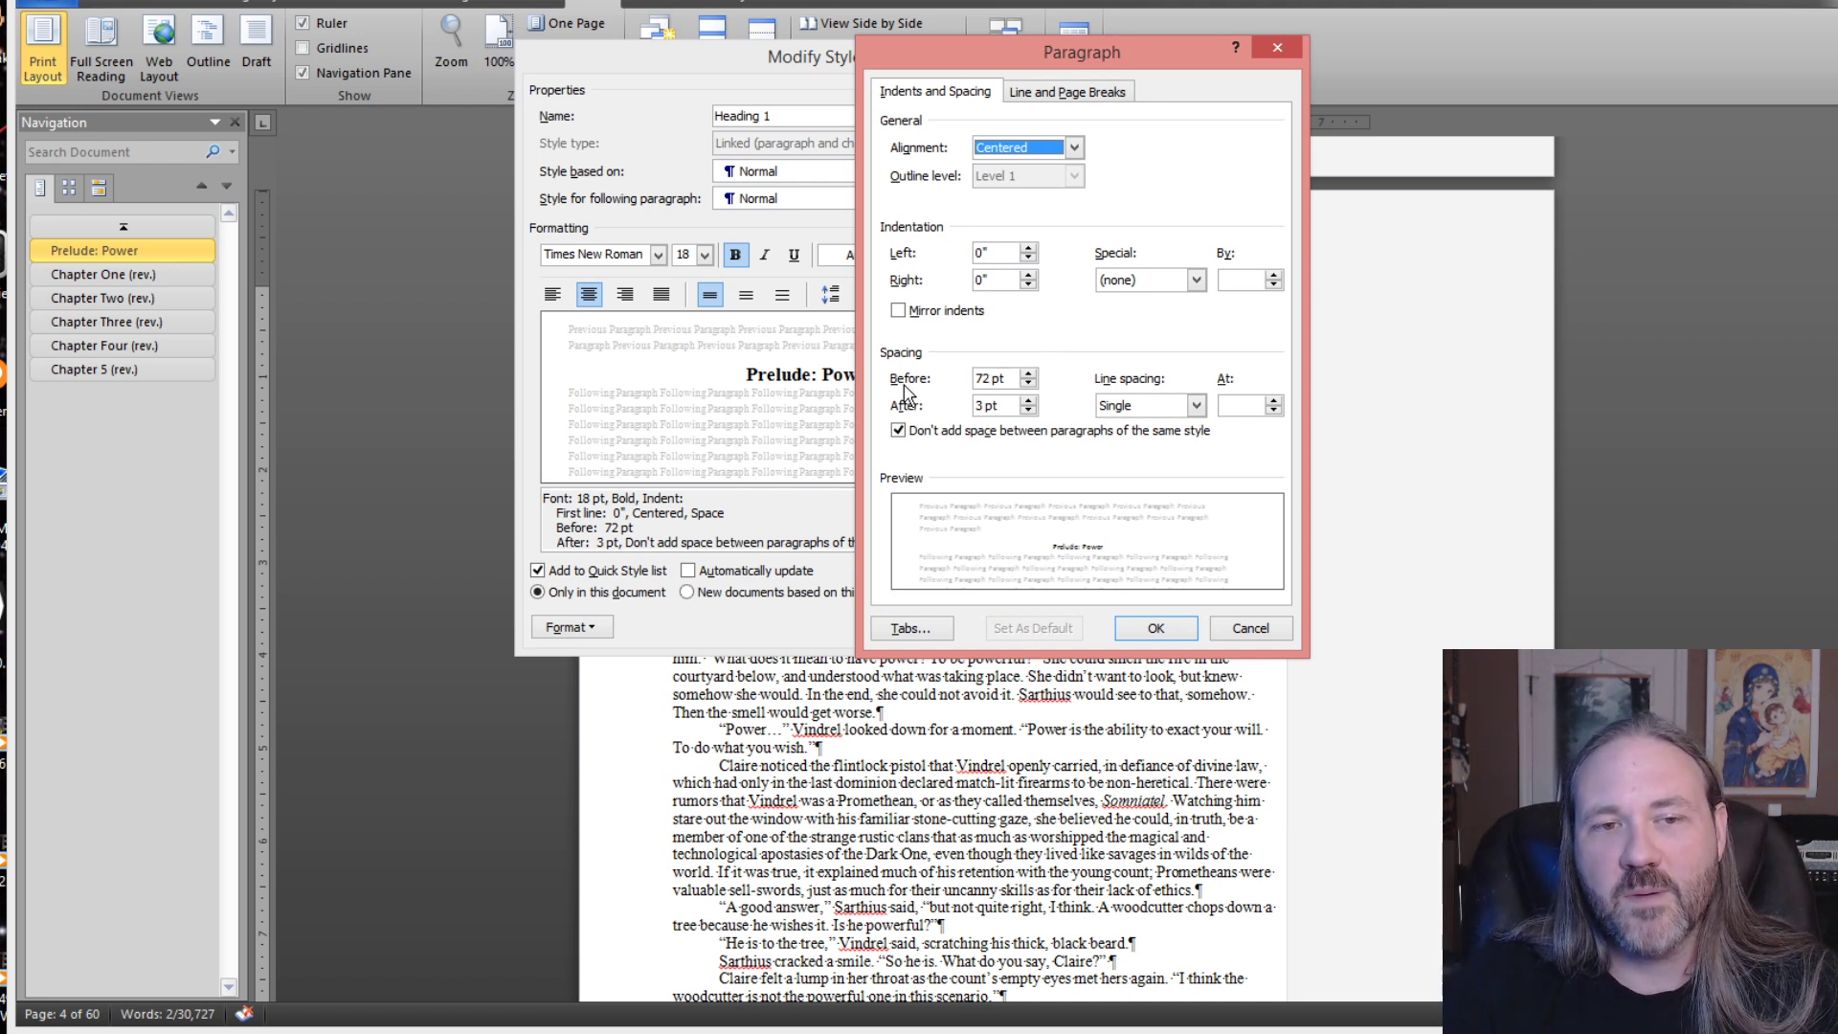
click(1029, 400)
click(1029, 400)
click(1029, 400)
click(1030, 411)
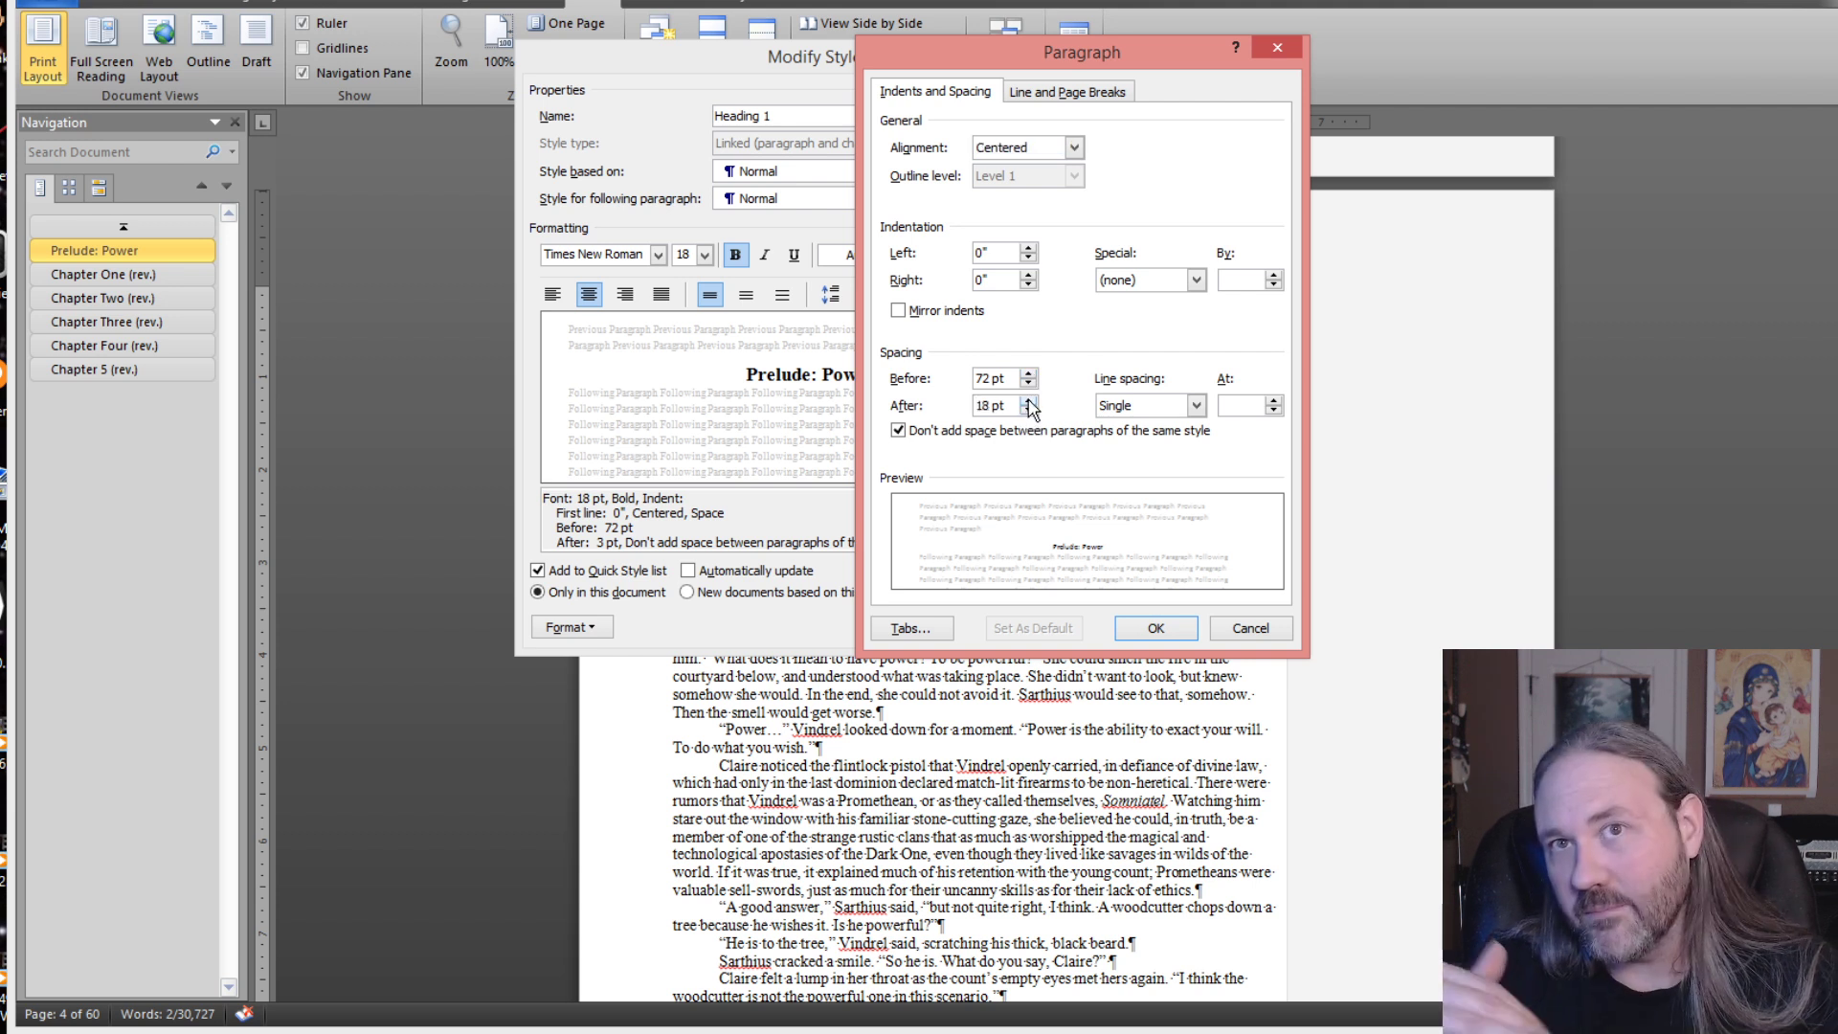
click(905, 437)
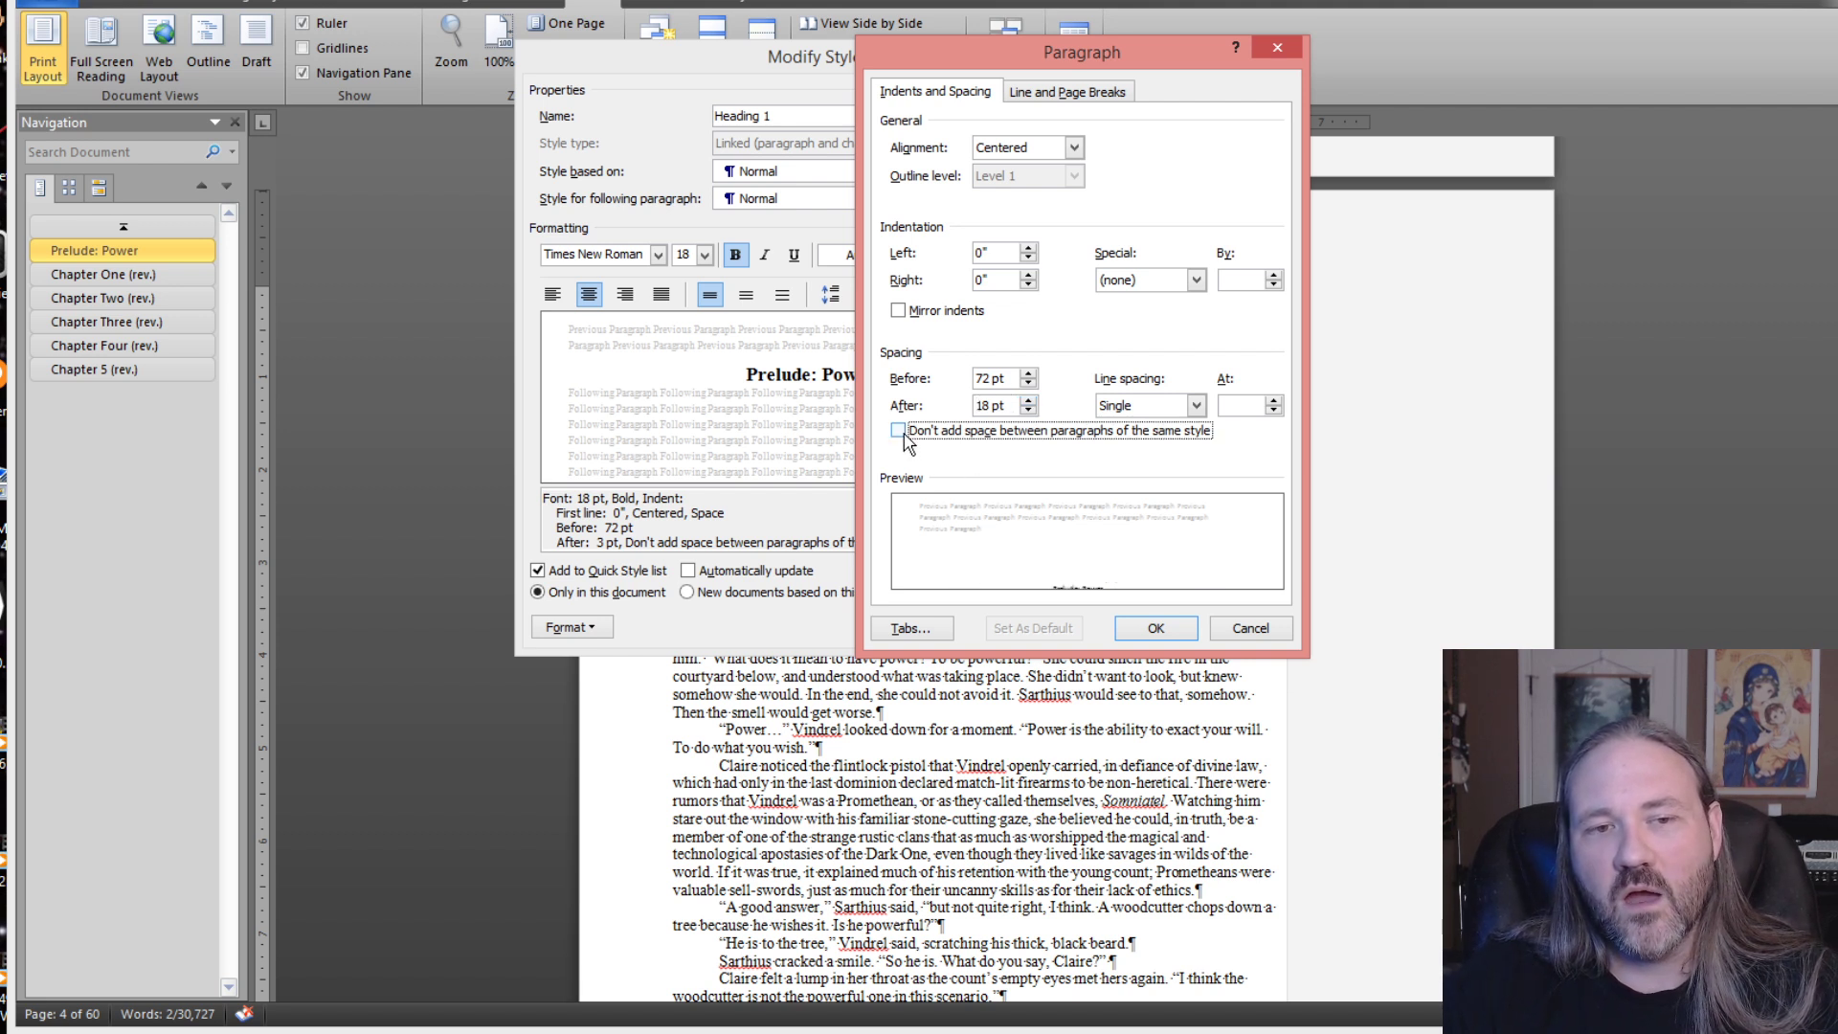
click(905, 436)
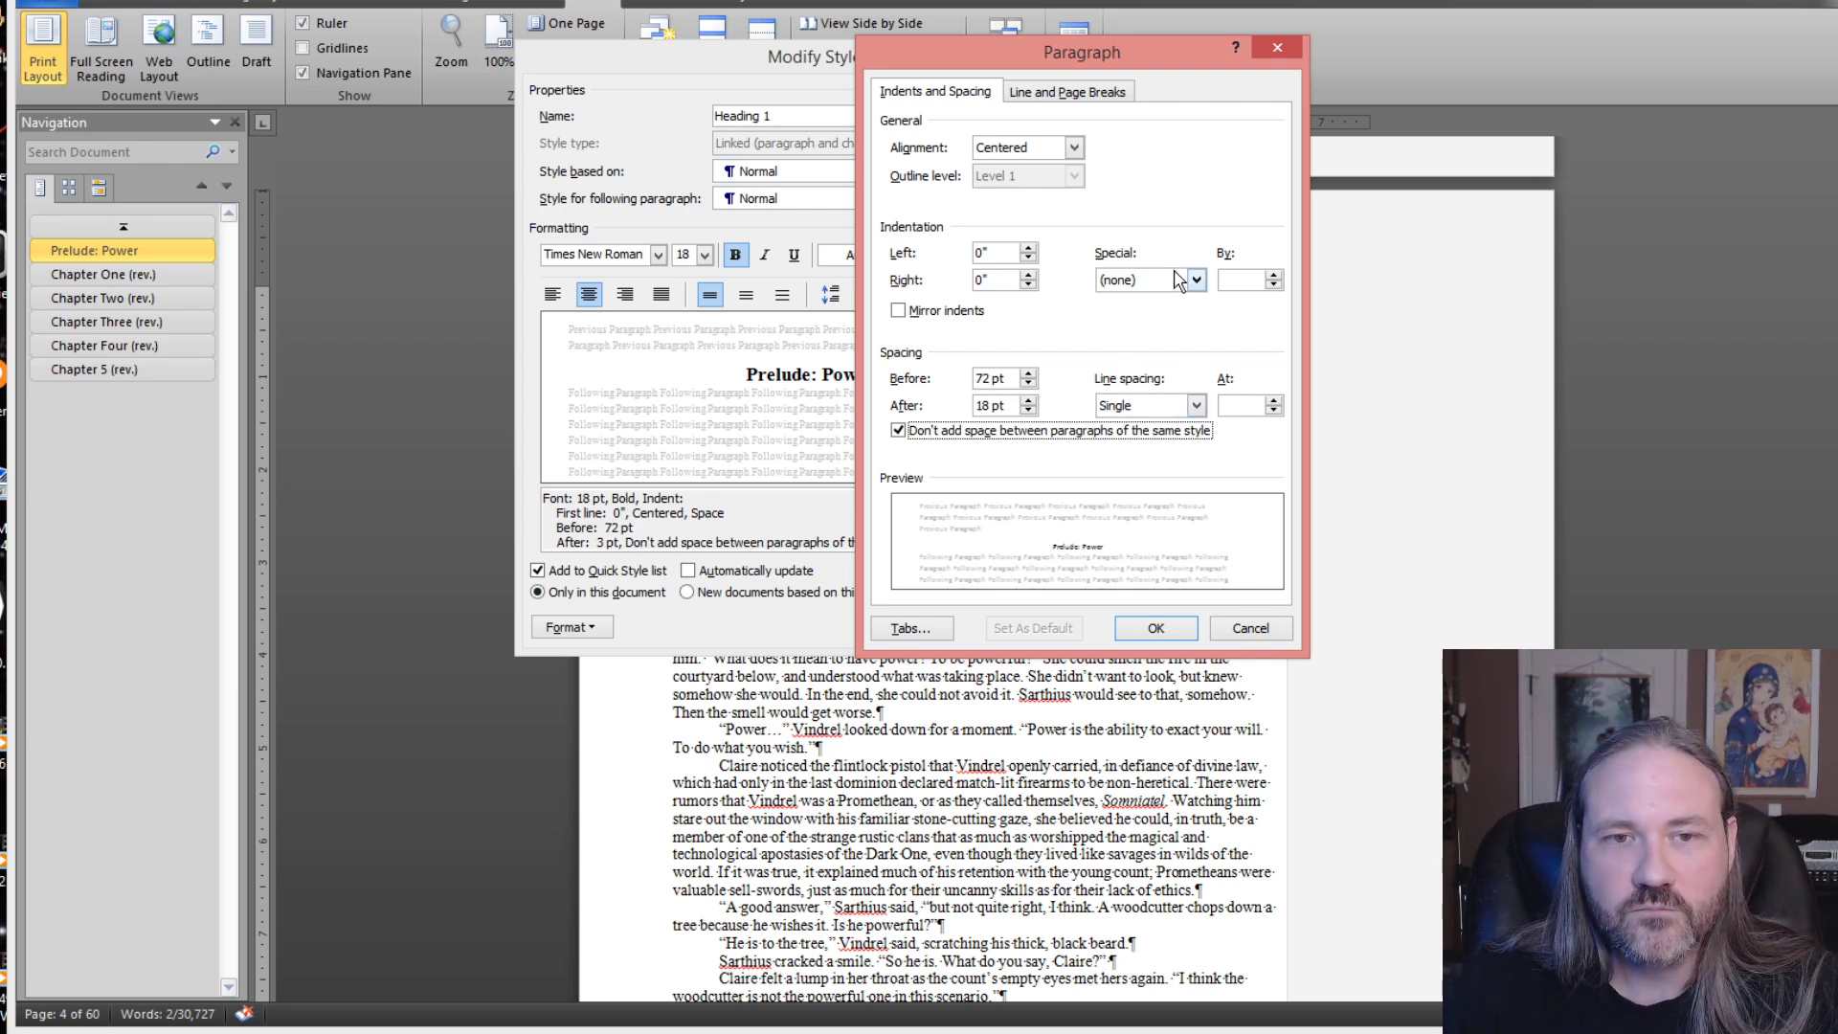
click(1154, 629)
click(962, 626)
- Delete the empty paragraph between the Prelude: Power heading and its opening line
click(925, 297)
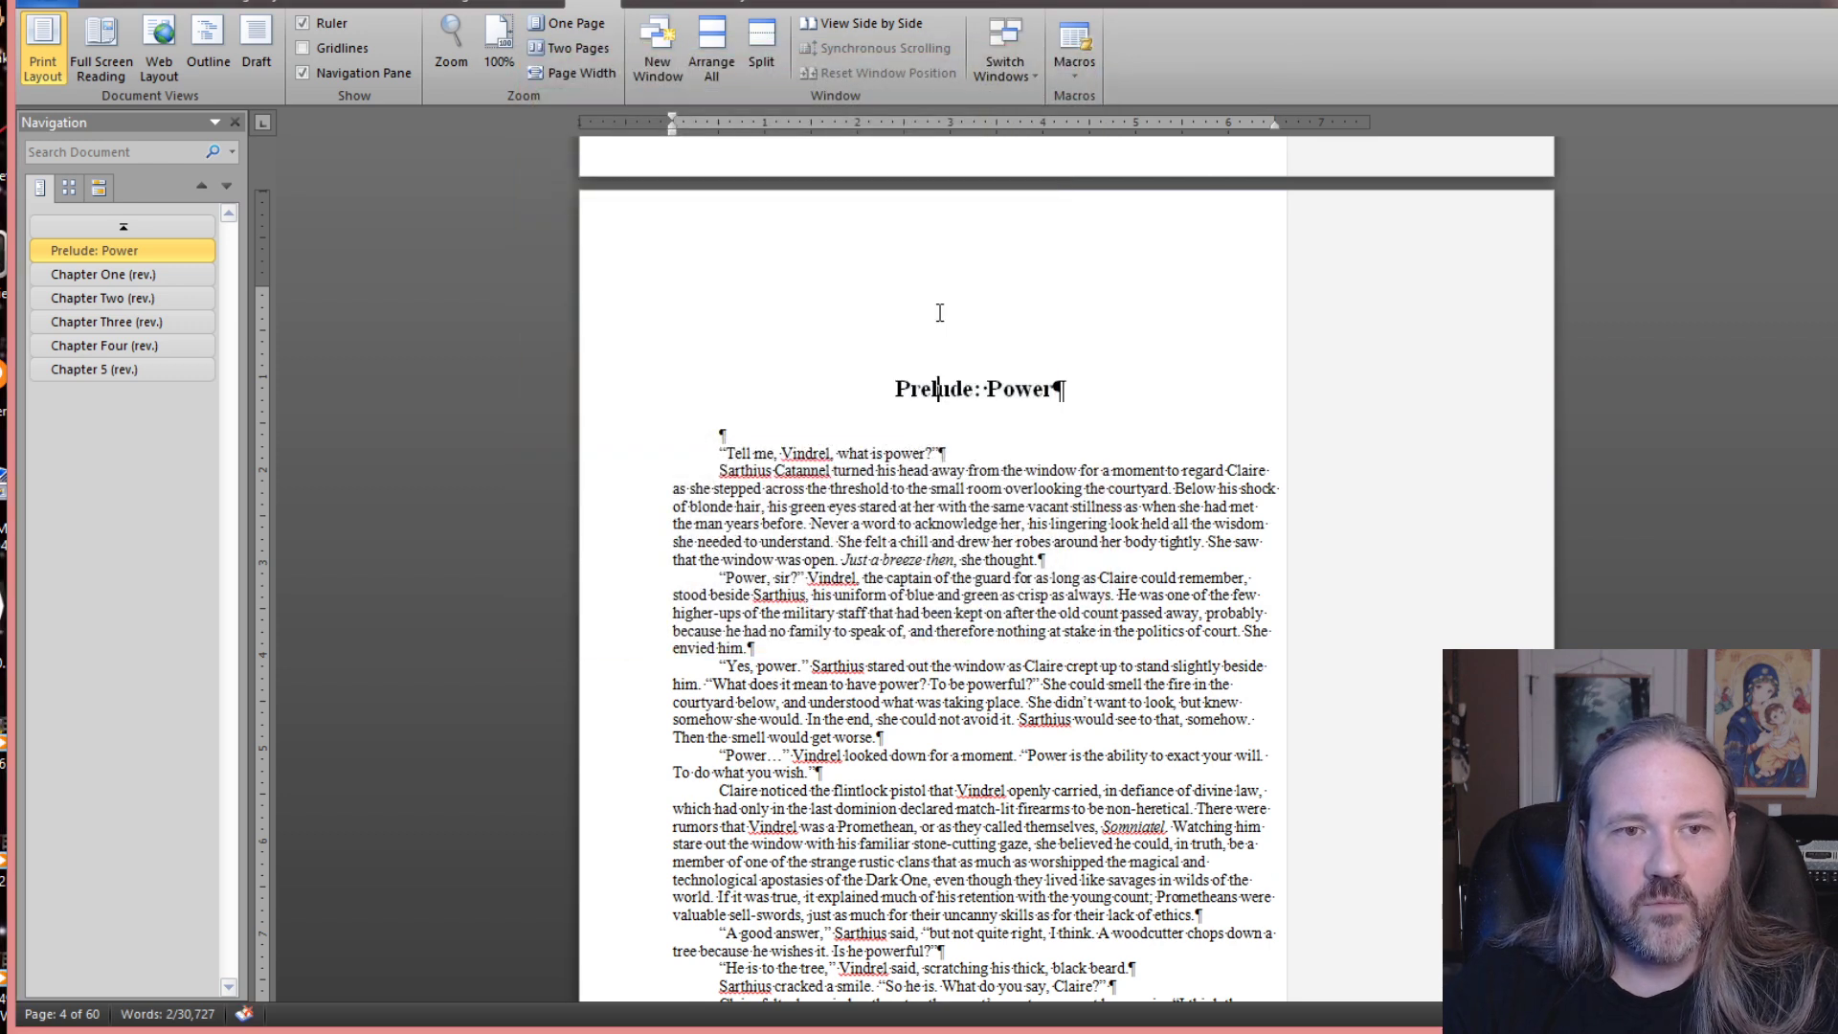
click(898, 374)
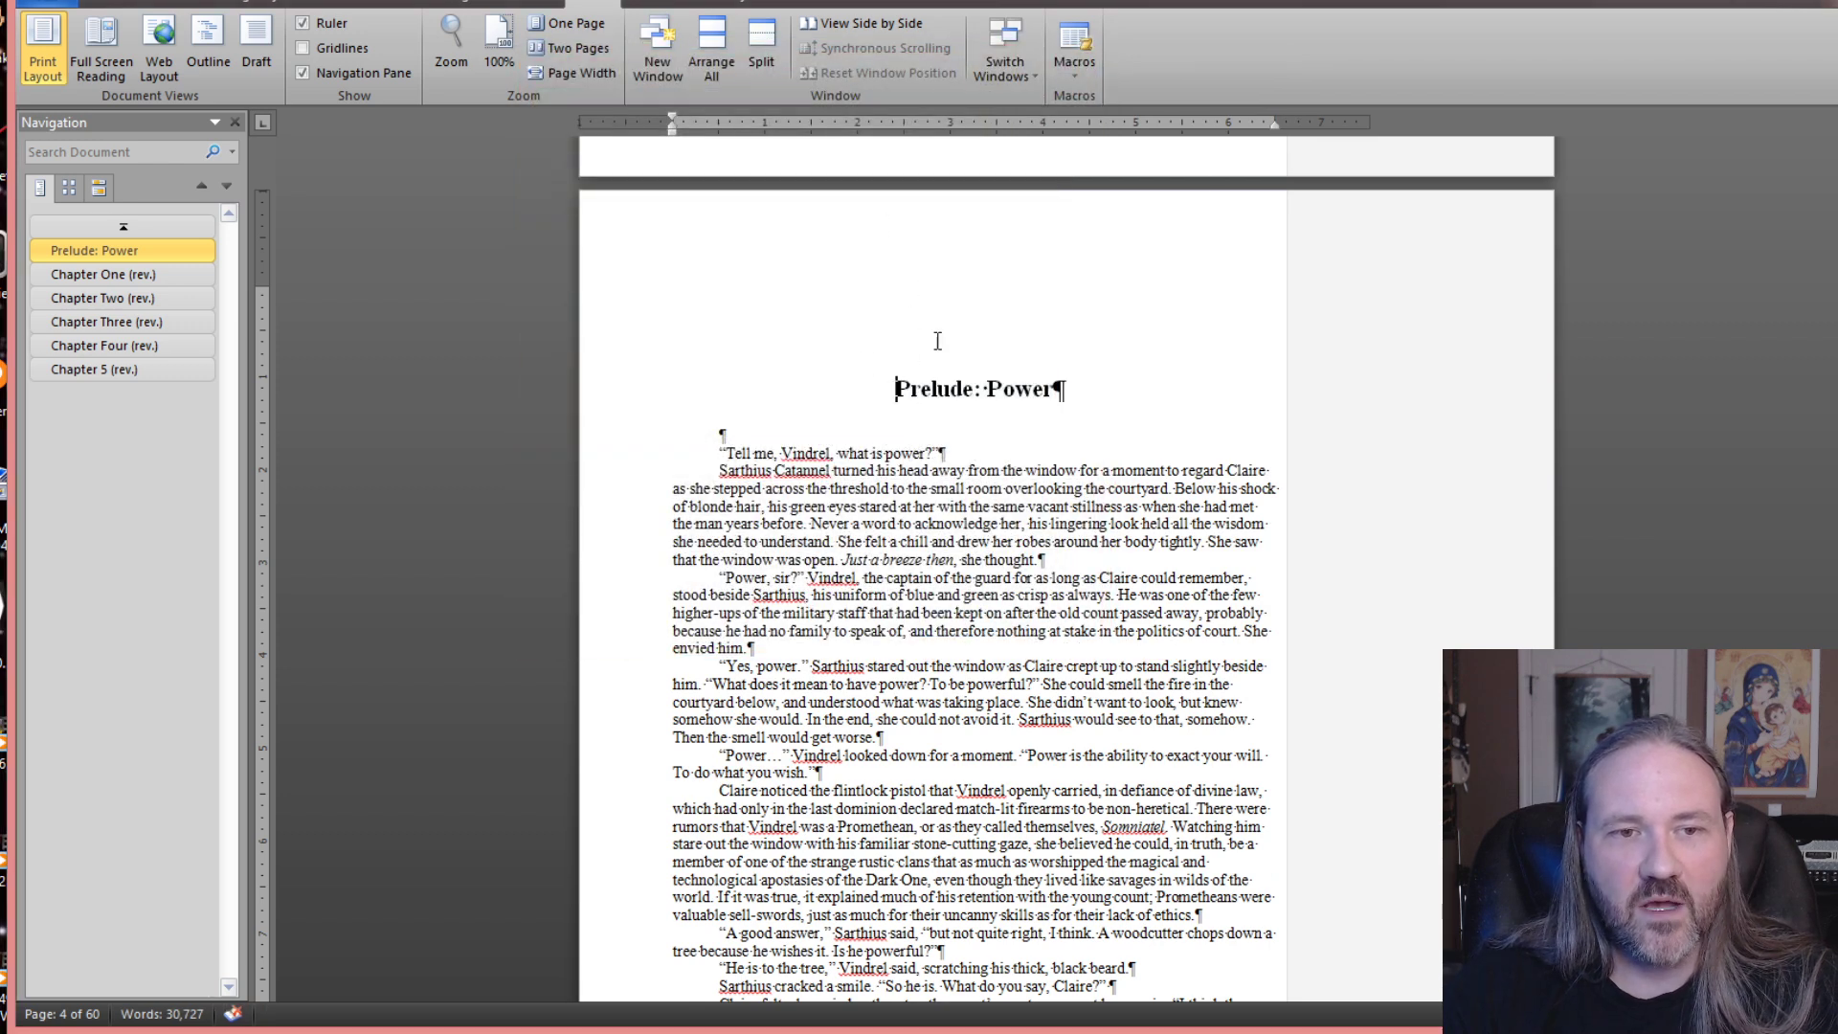
click(835, 436)
key(Delete)
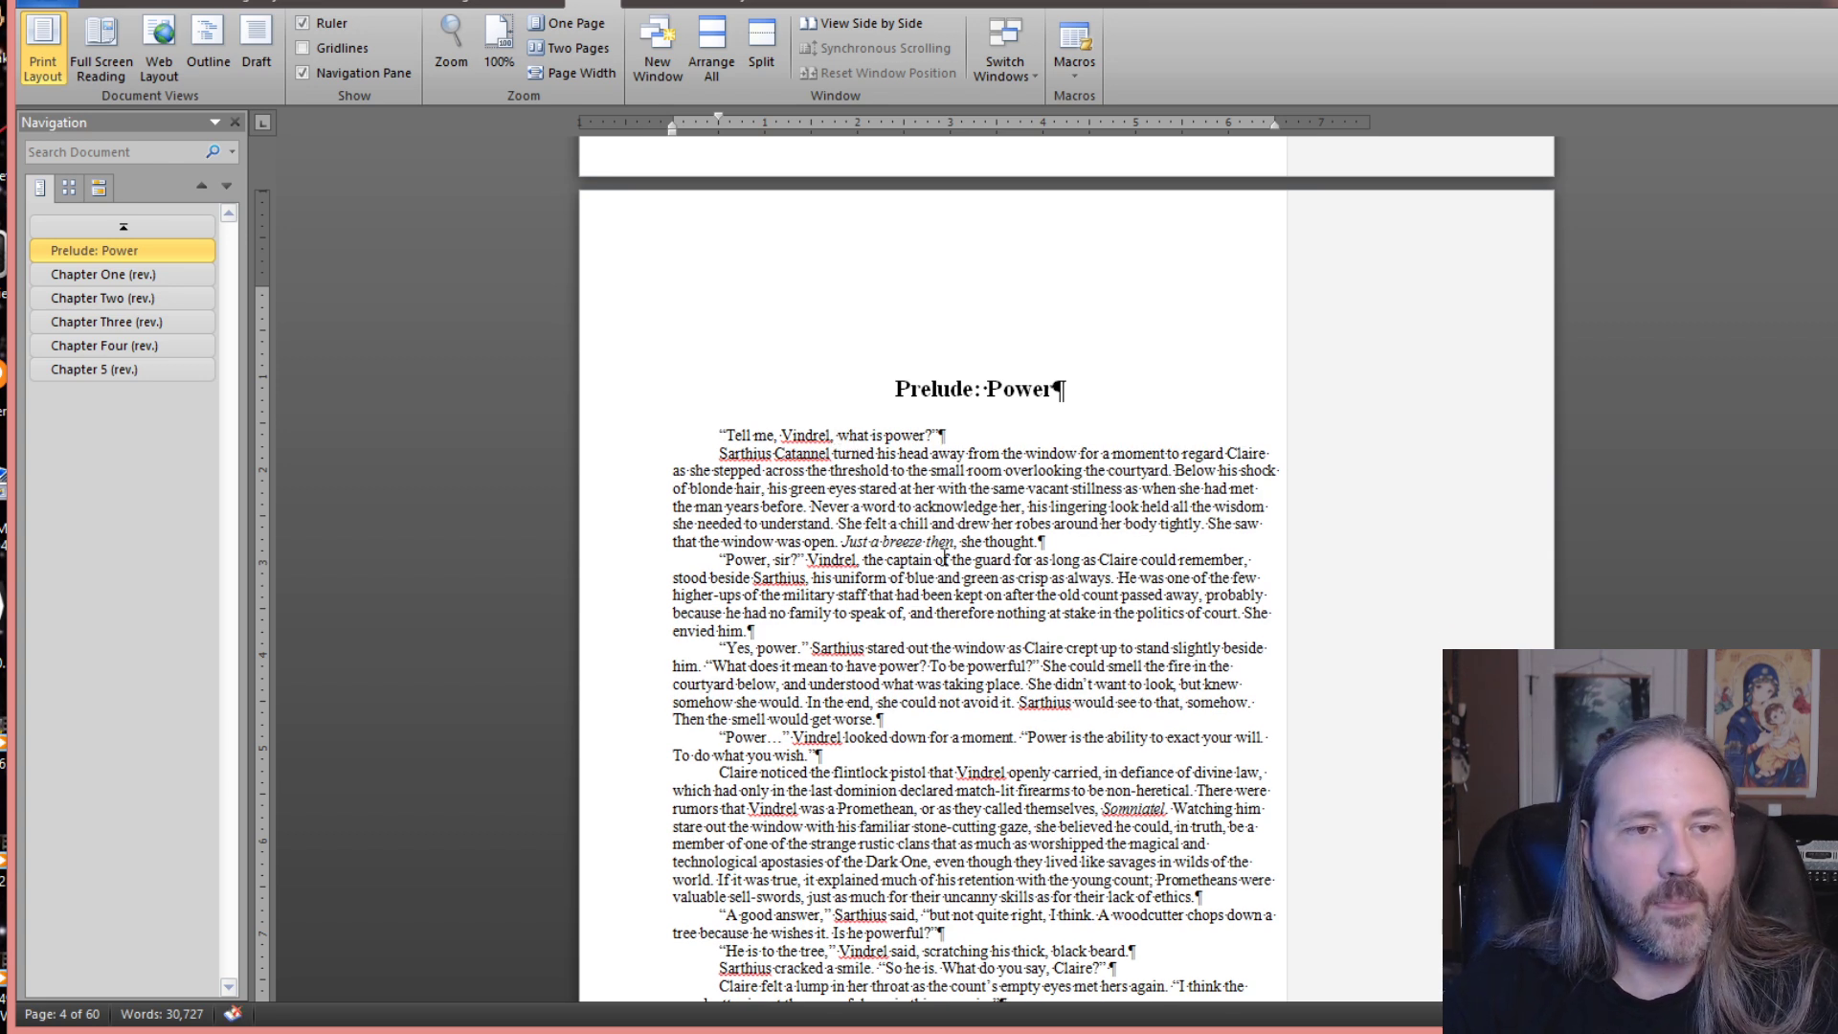
- Delete the empty paragraph below the Chapter One, Two, Three and Four headings, and check below the Chapter 5 (rev.) heading
click(144, 274)
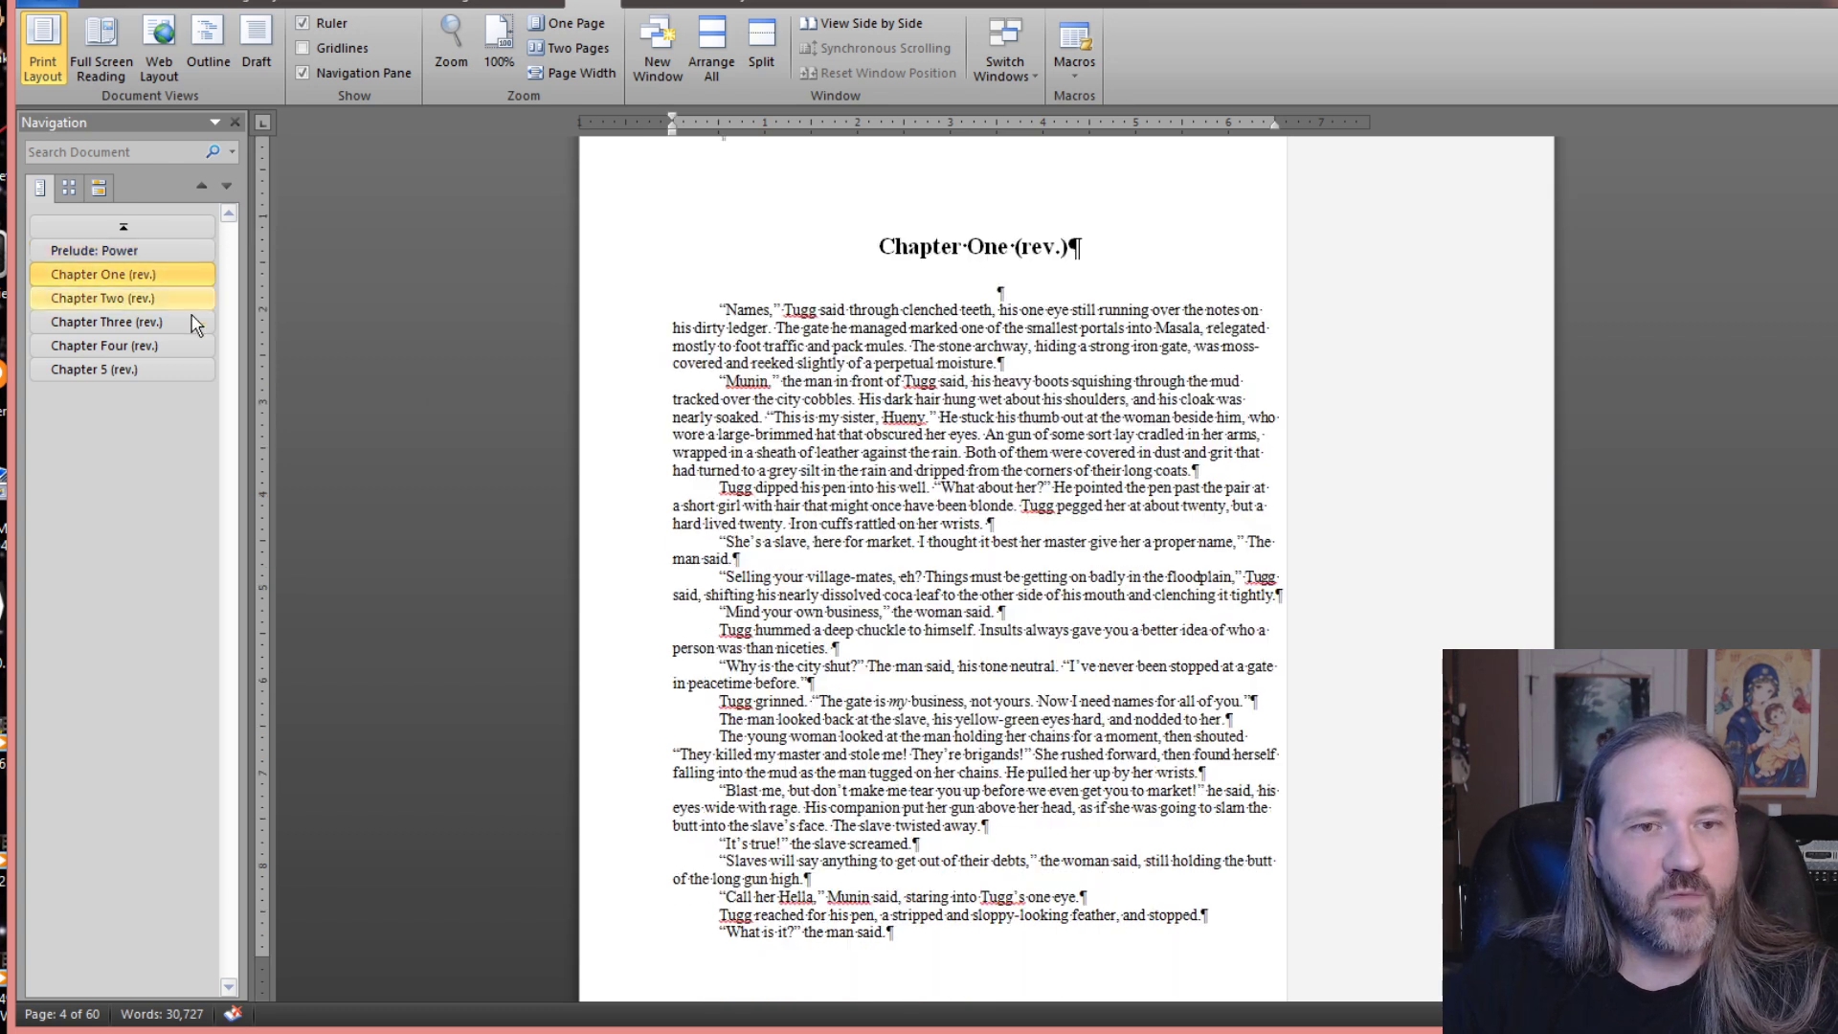
click(893, 297)
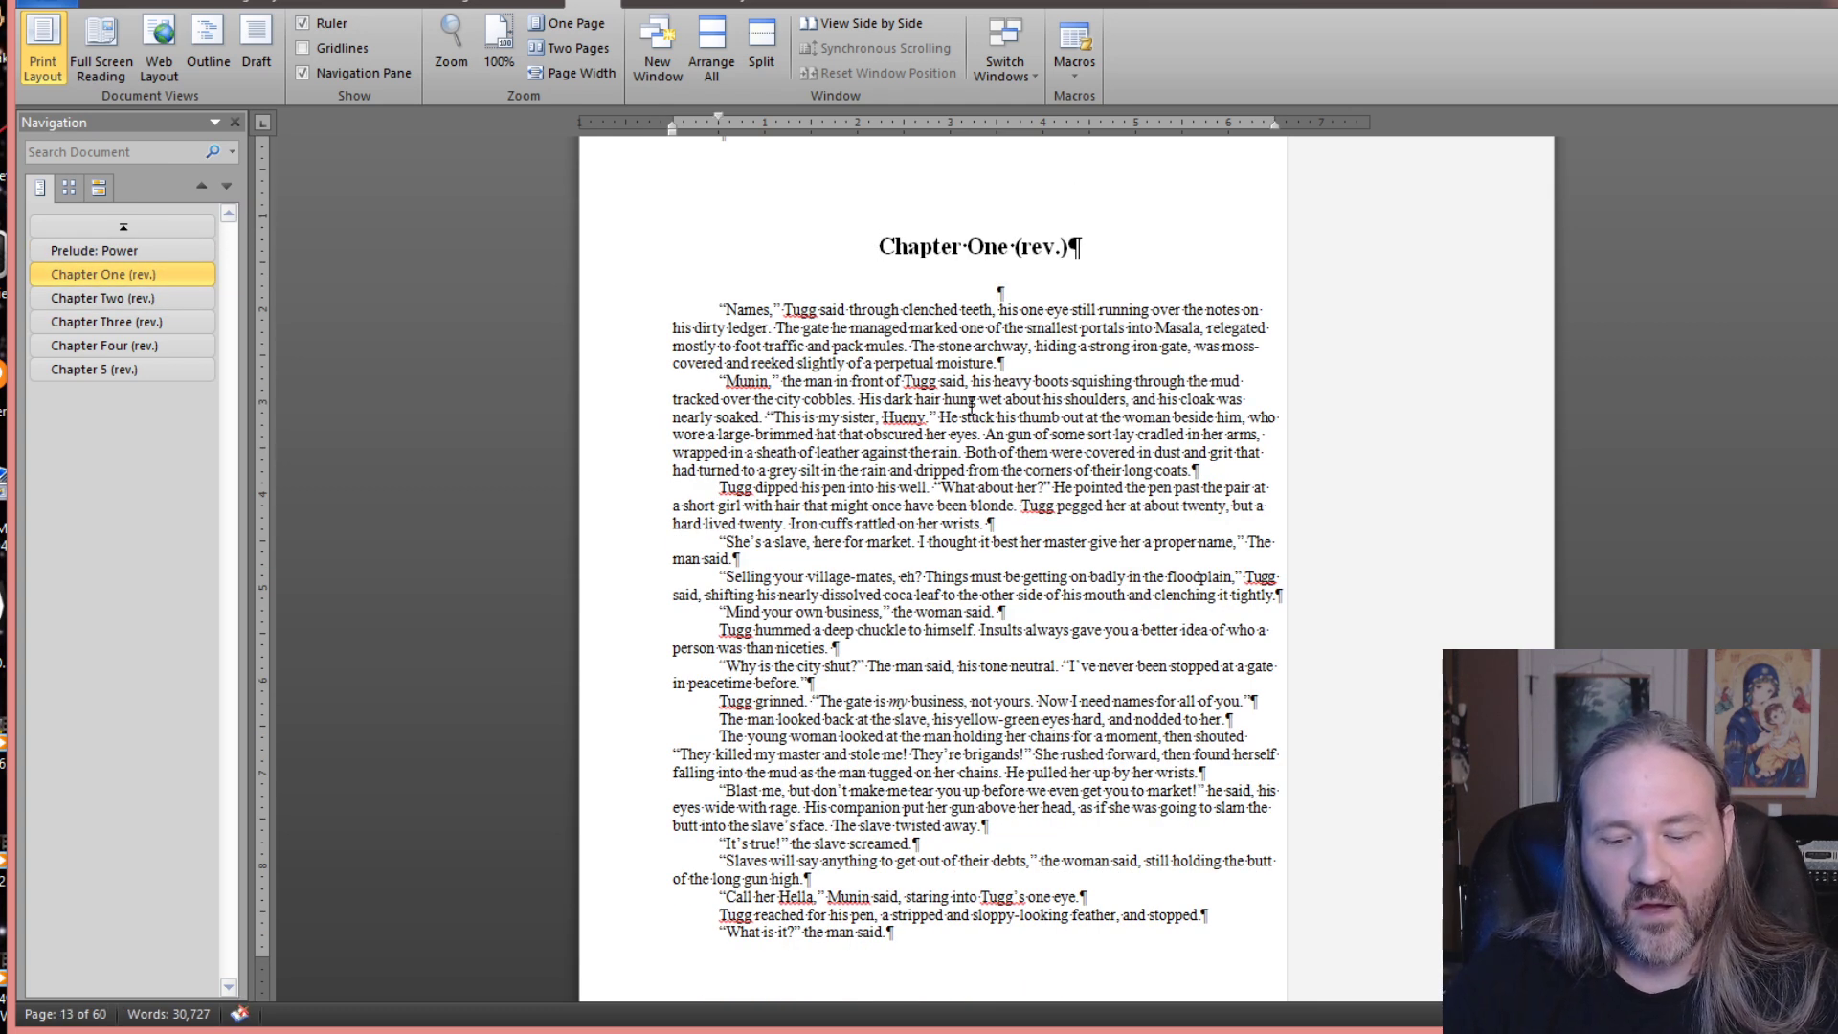
key(Delete)
click(103, 298)
click(972, 291)
key(Delete)
click(105, 322)
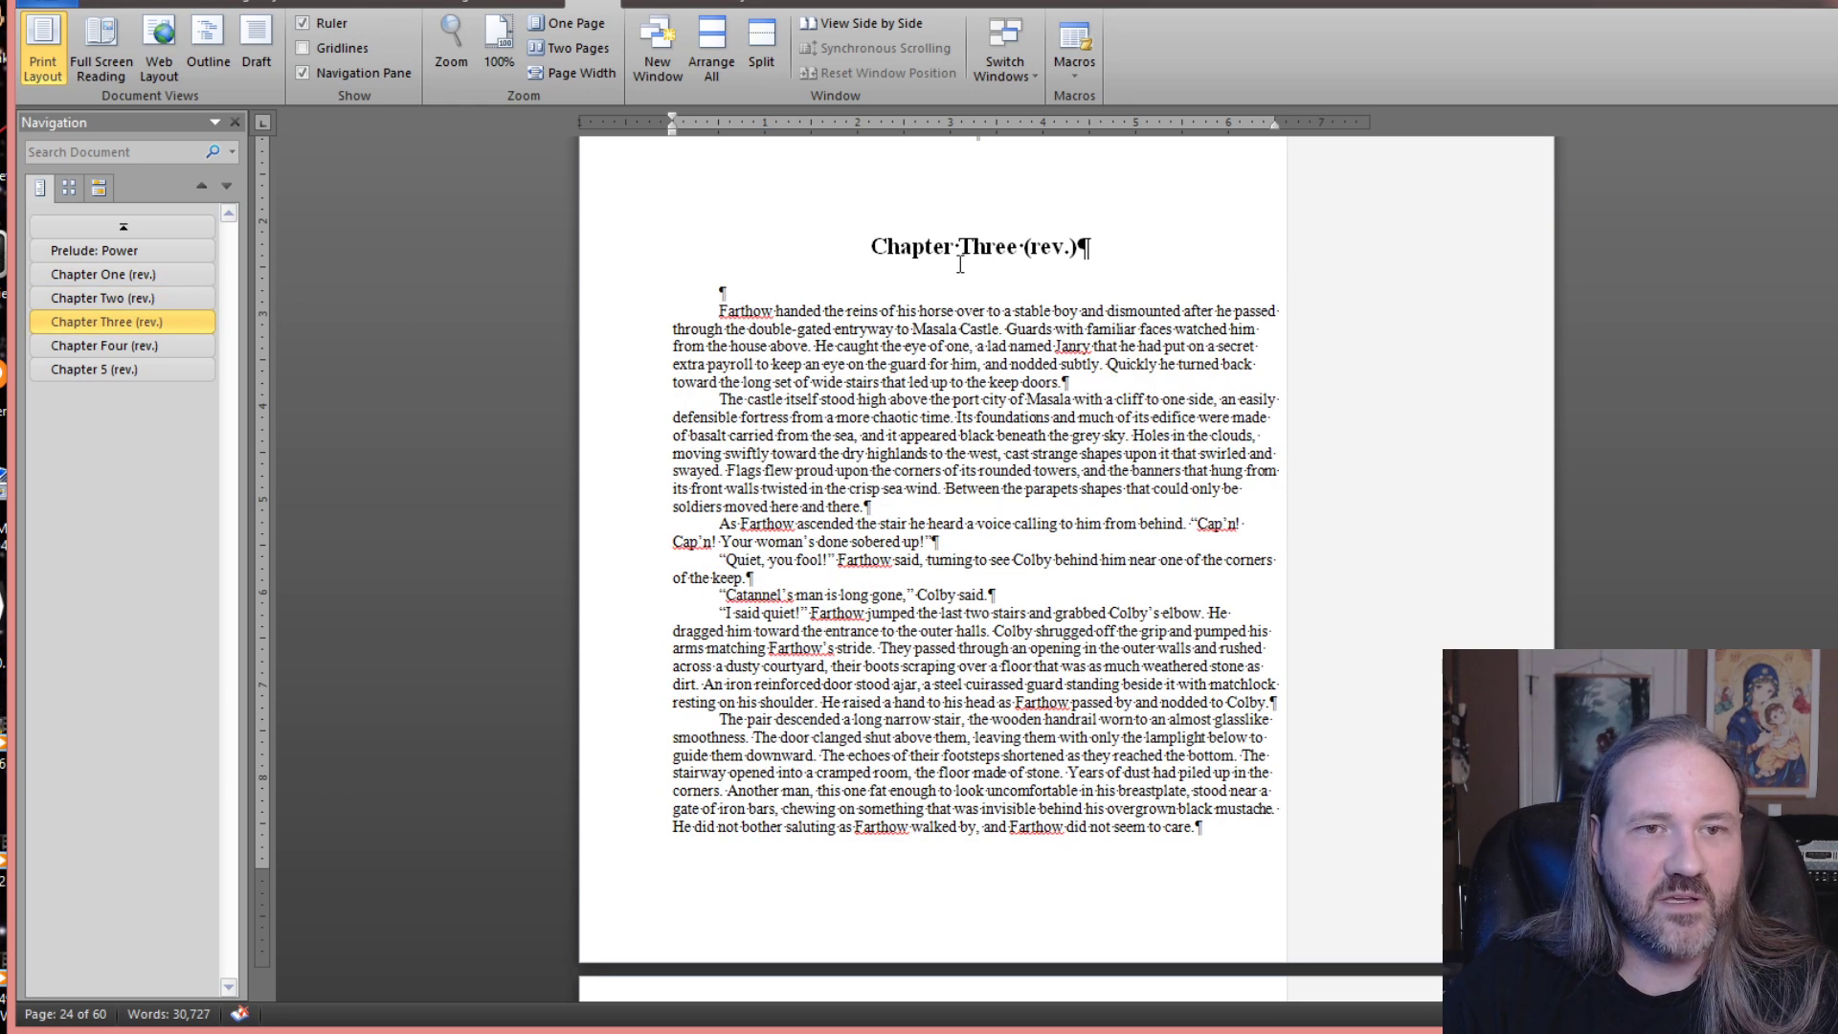
click(897, 297)
key(Delete)
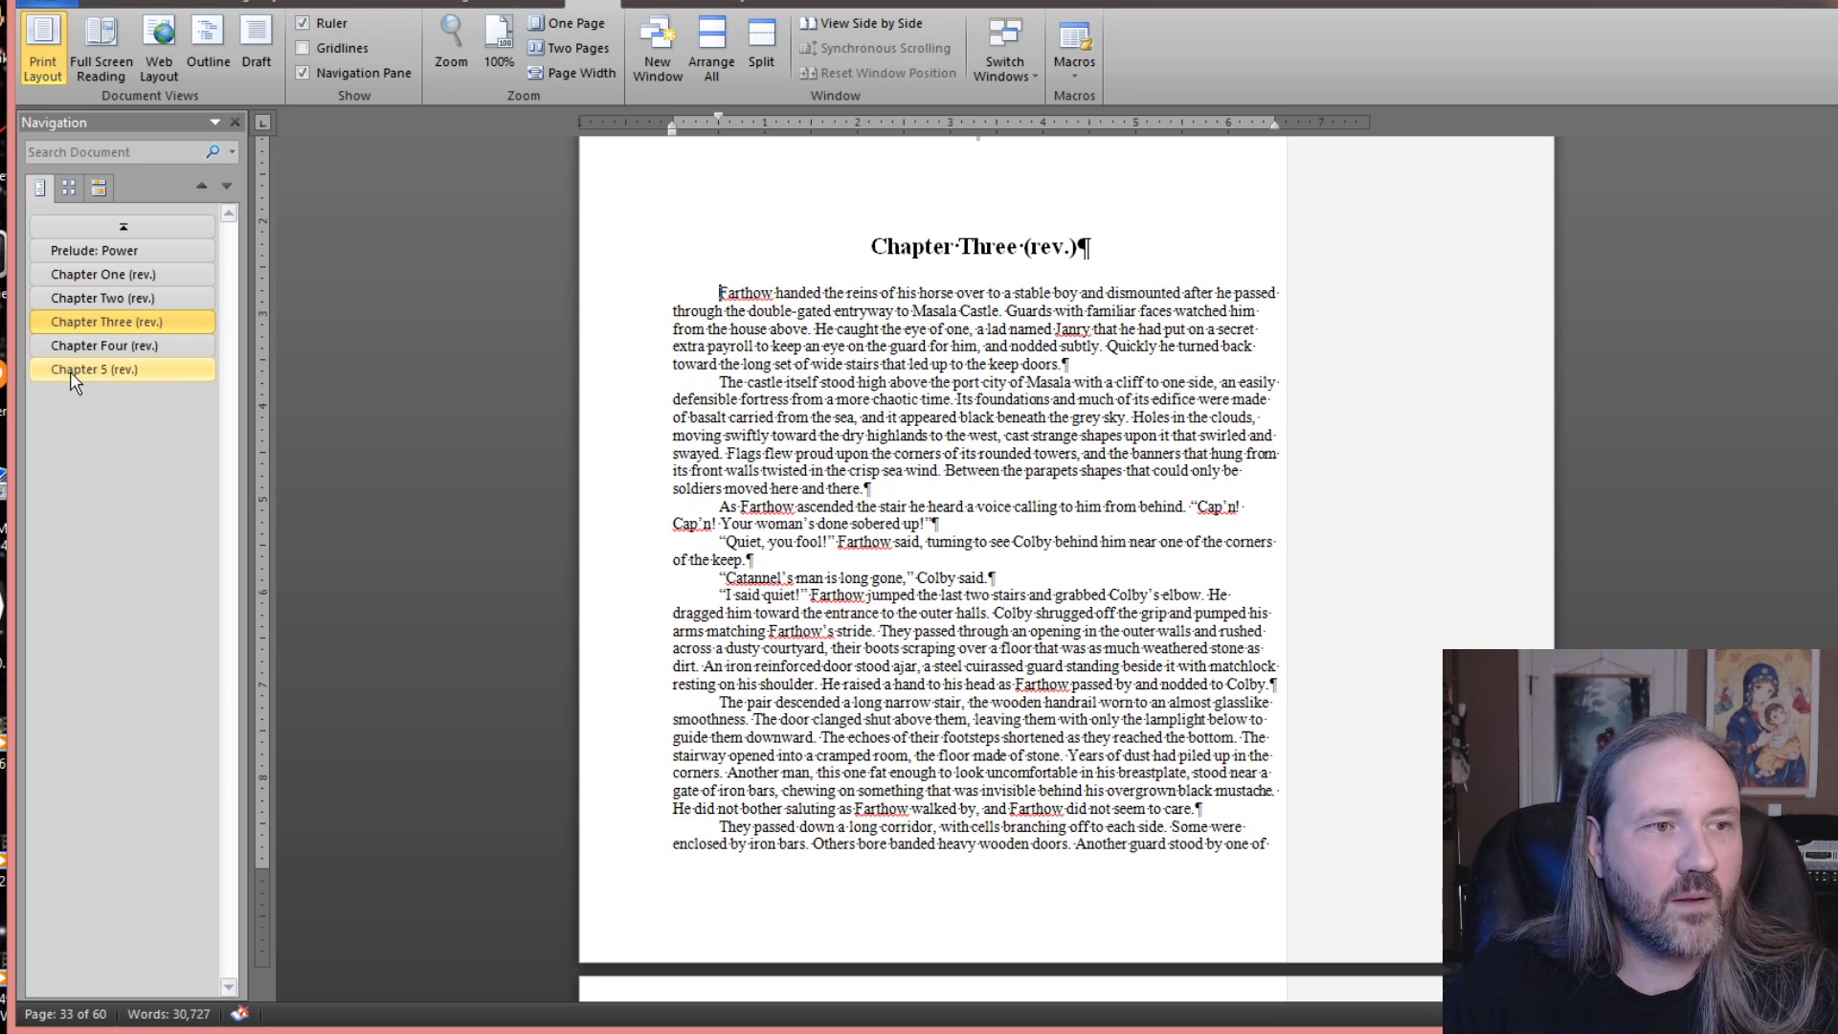
click(96, 346)
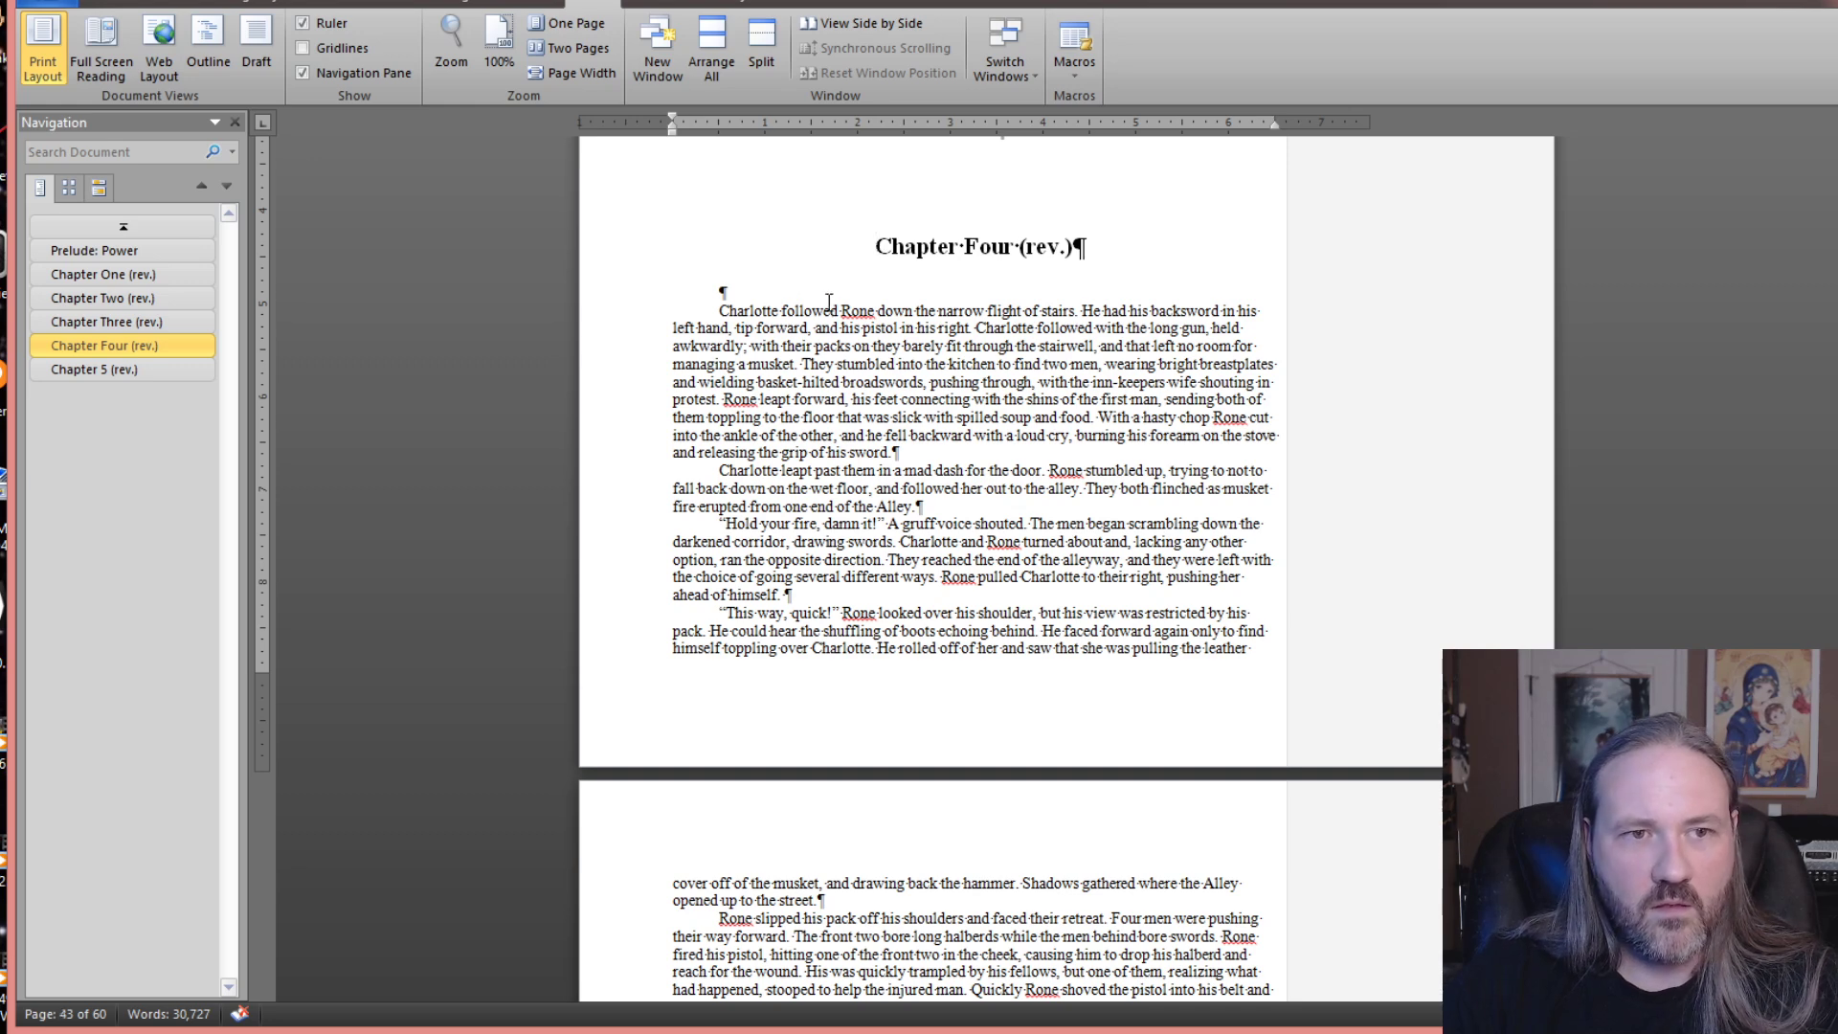
key(Delete)
click(123, 369)
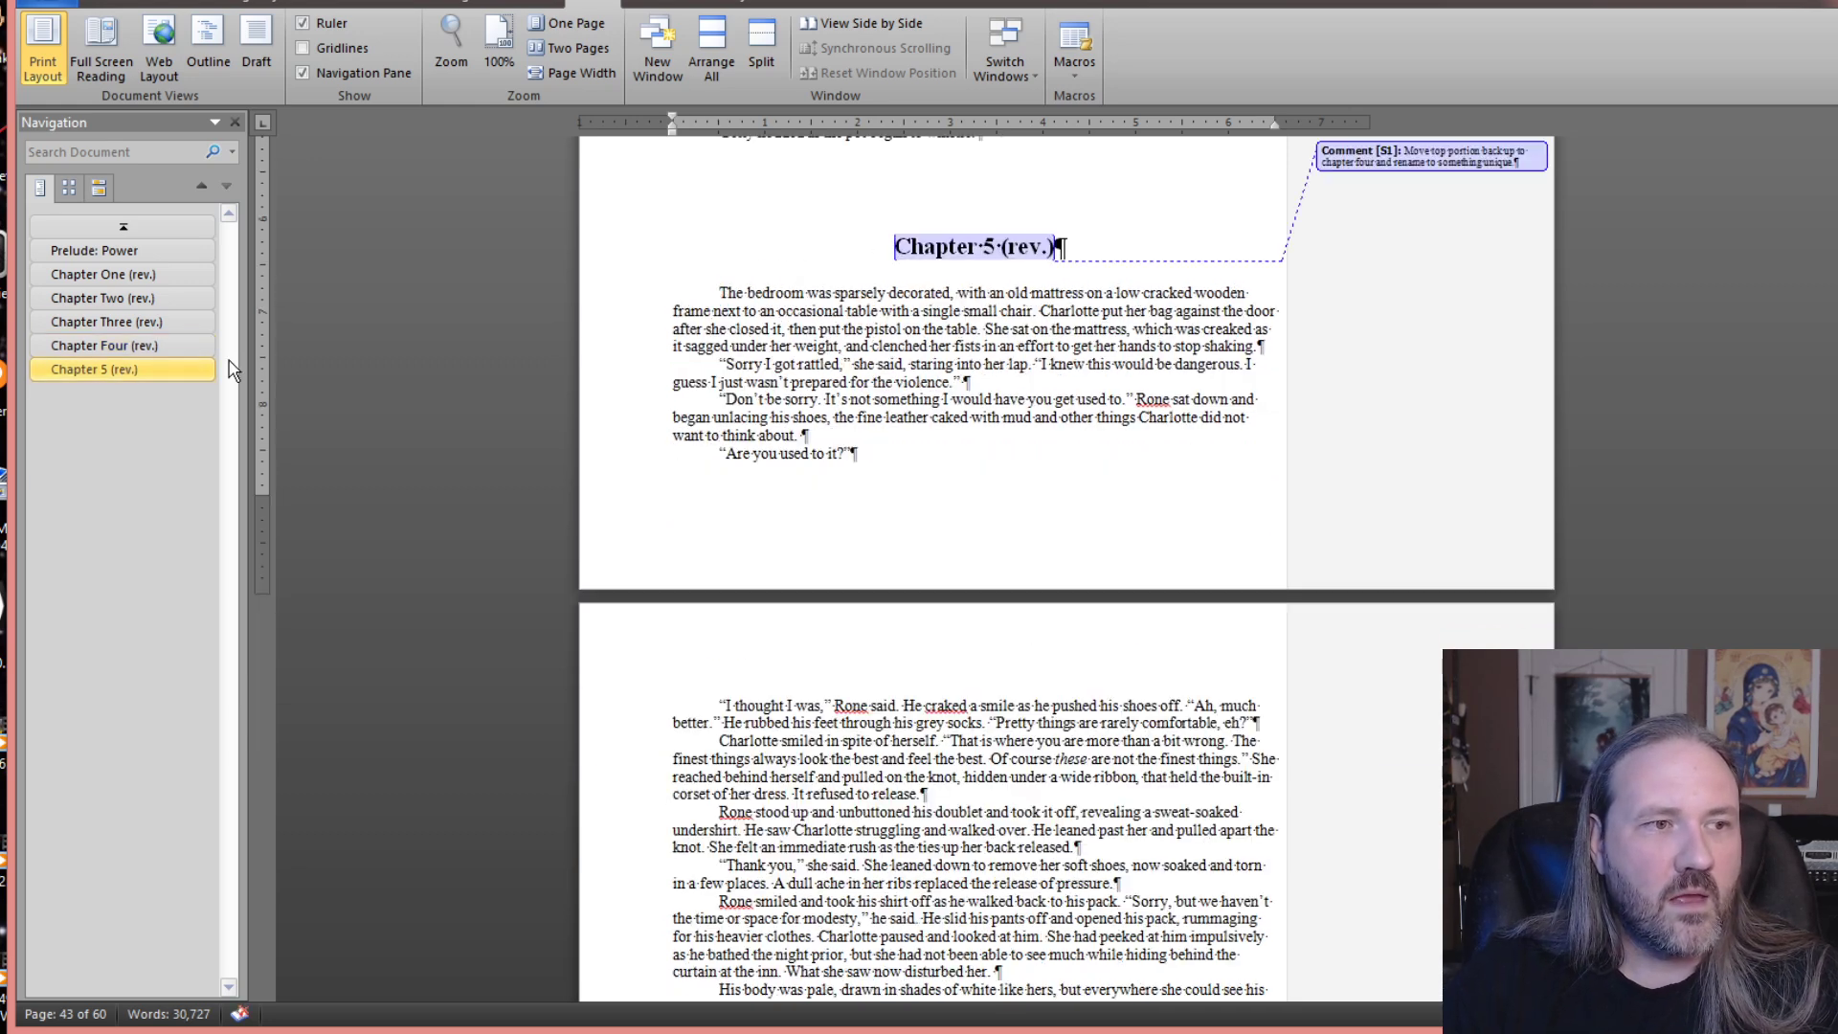
- Select the first two body paragraphs under Prelude: Power and open their Times paragraph style for modification
click(94, 250)
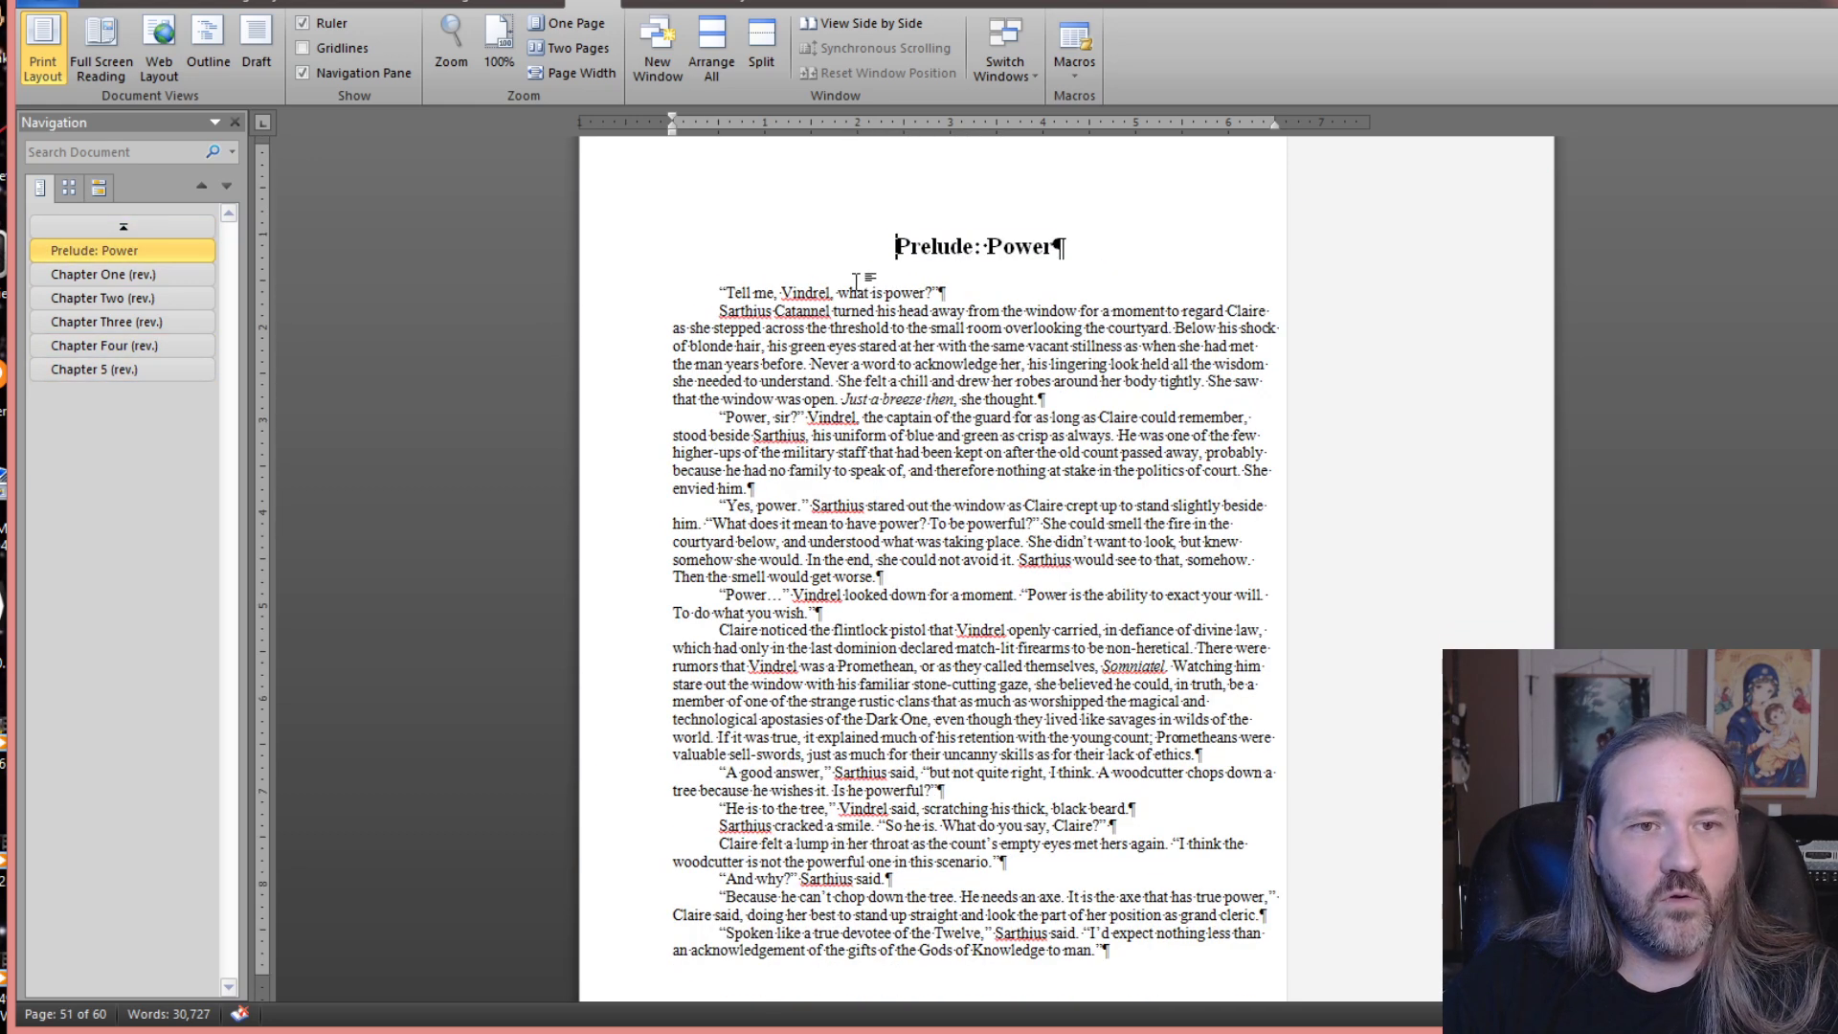
scroll(902, 347, up, 3)
click(1080, 542)
drag(1041, 542, 720, 435)
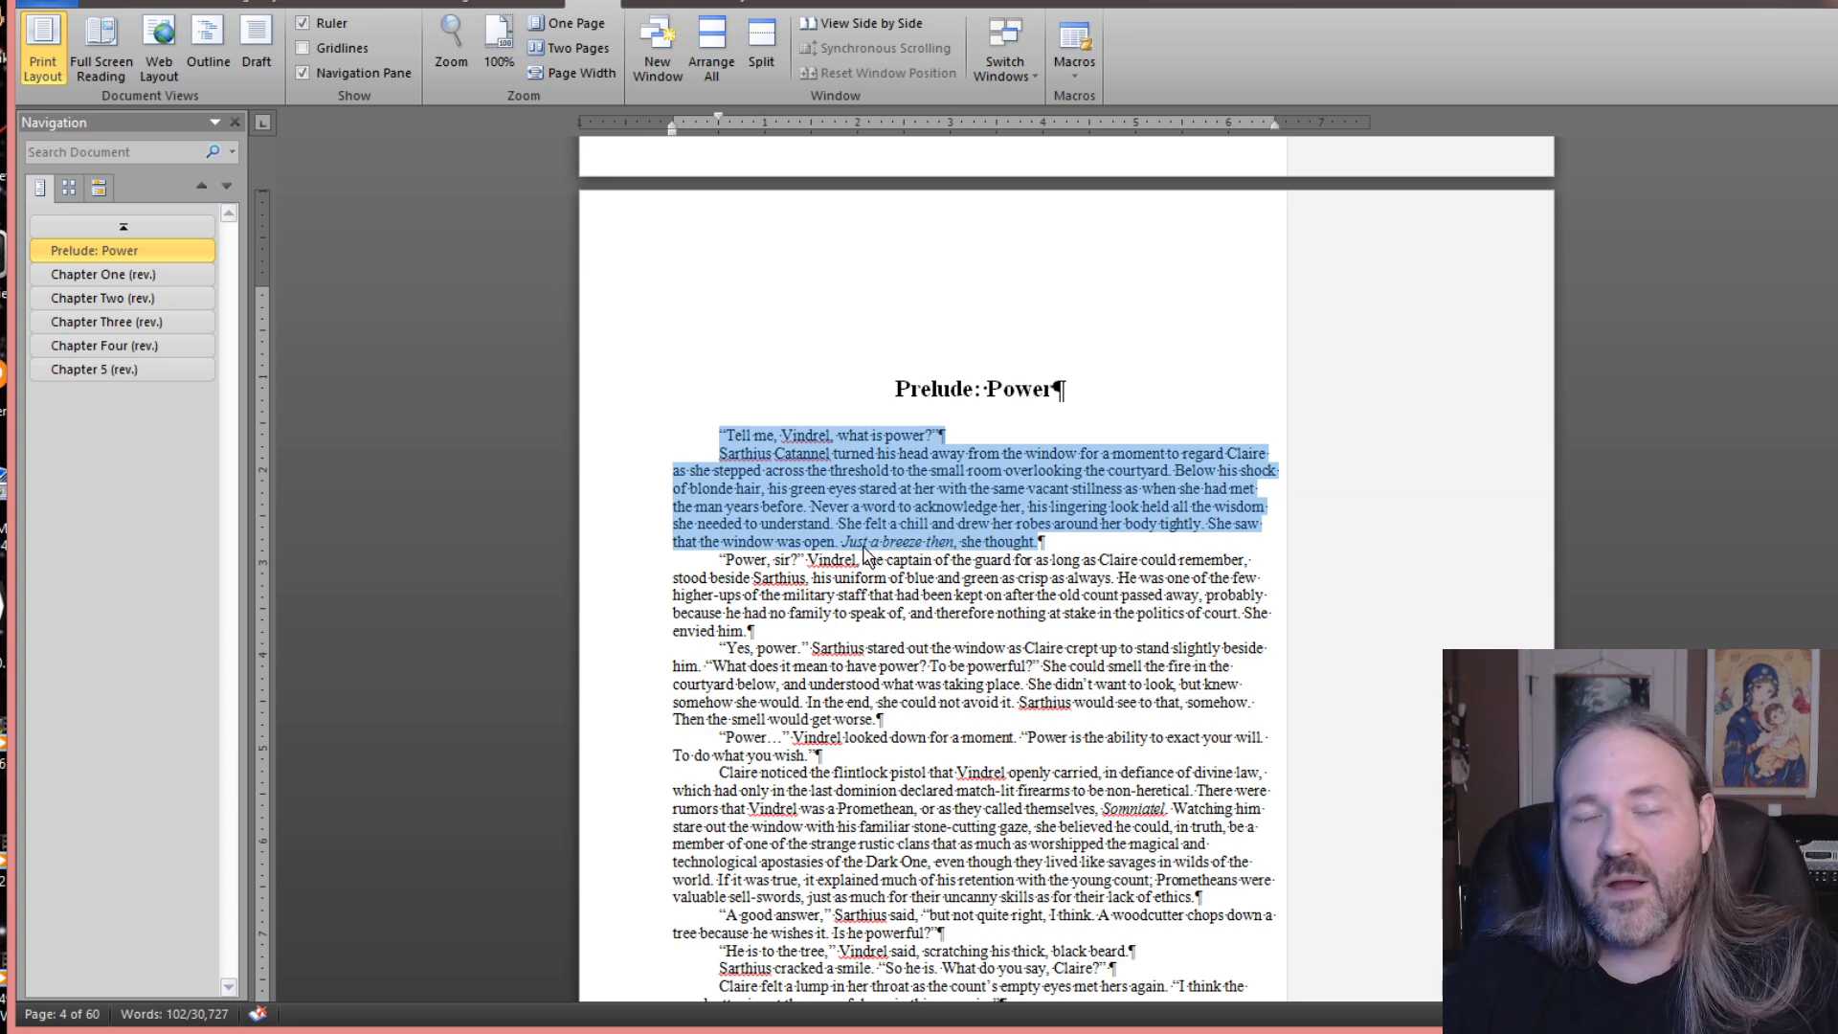
click(115, 6)
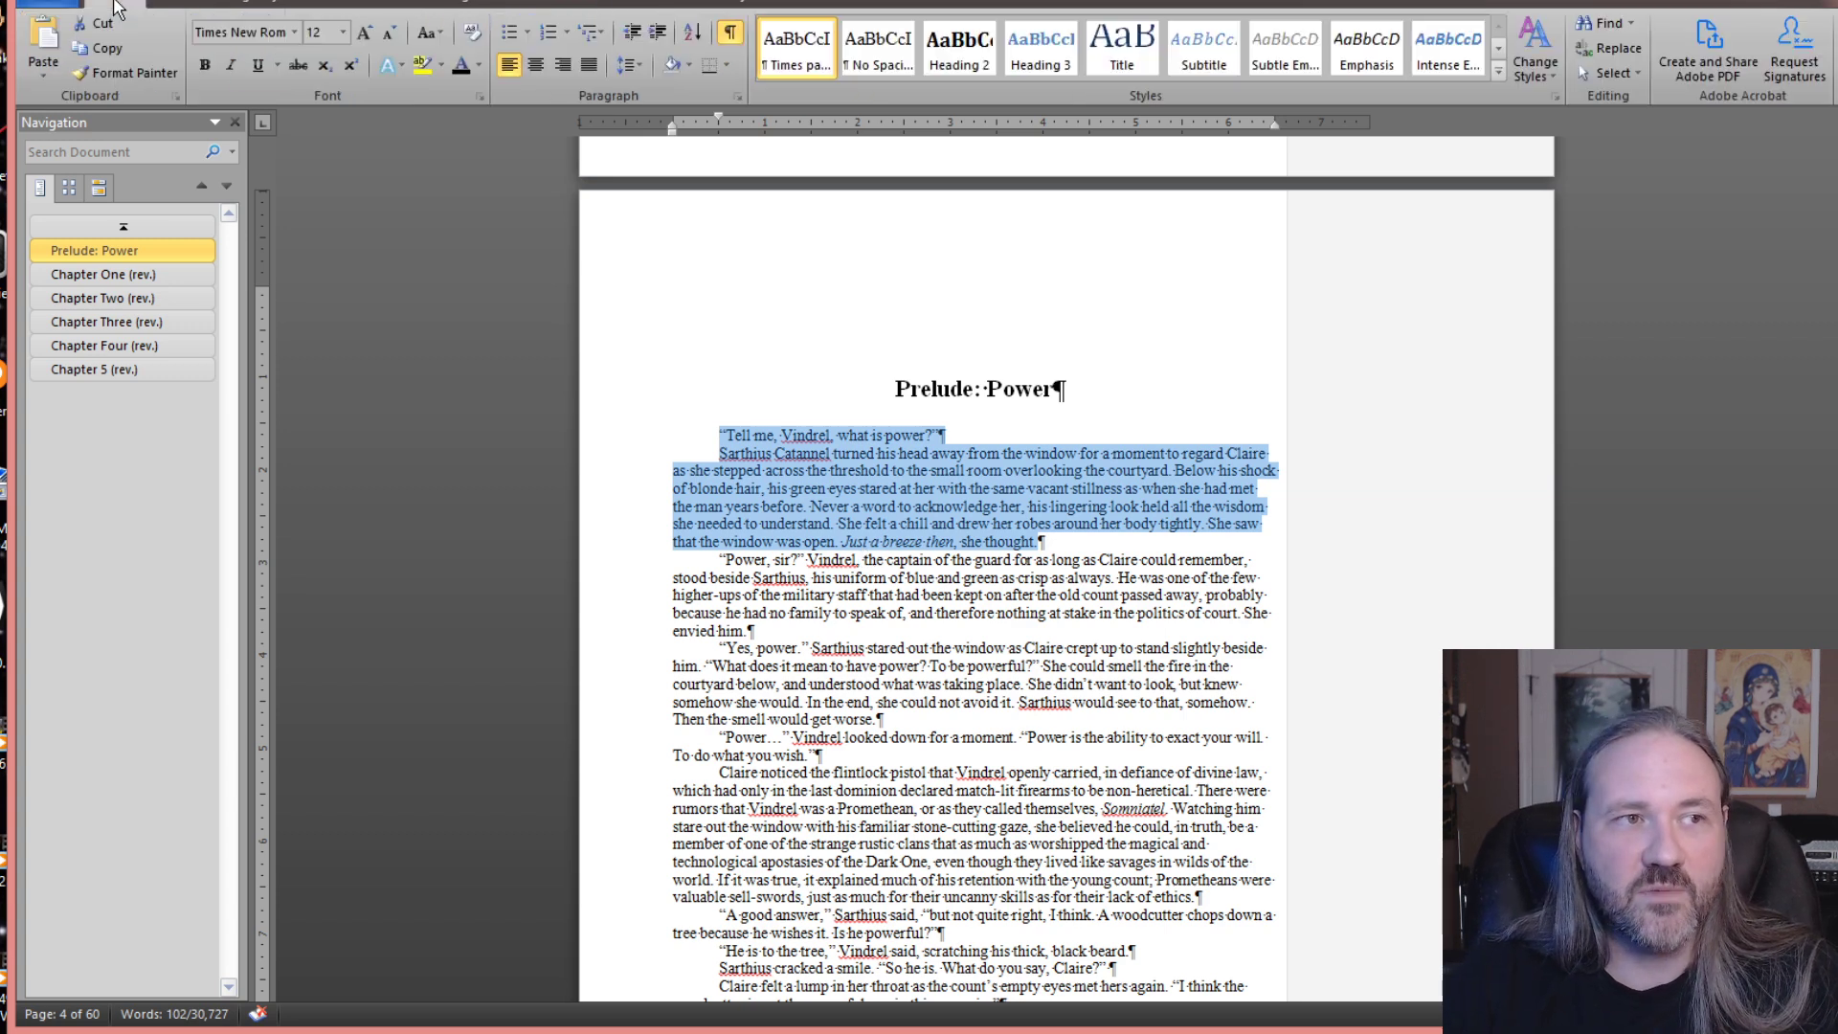
right_click(810, 44)
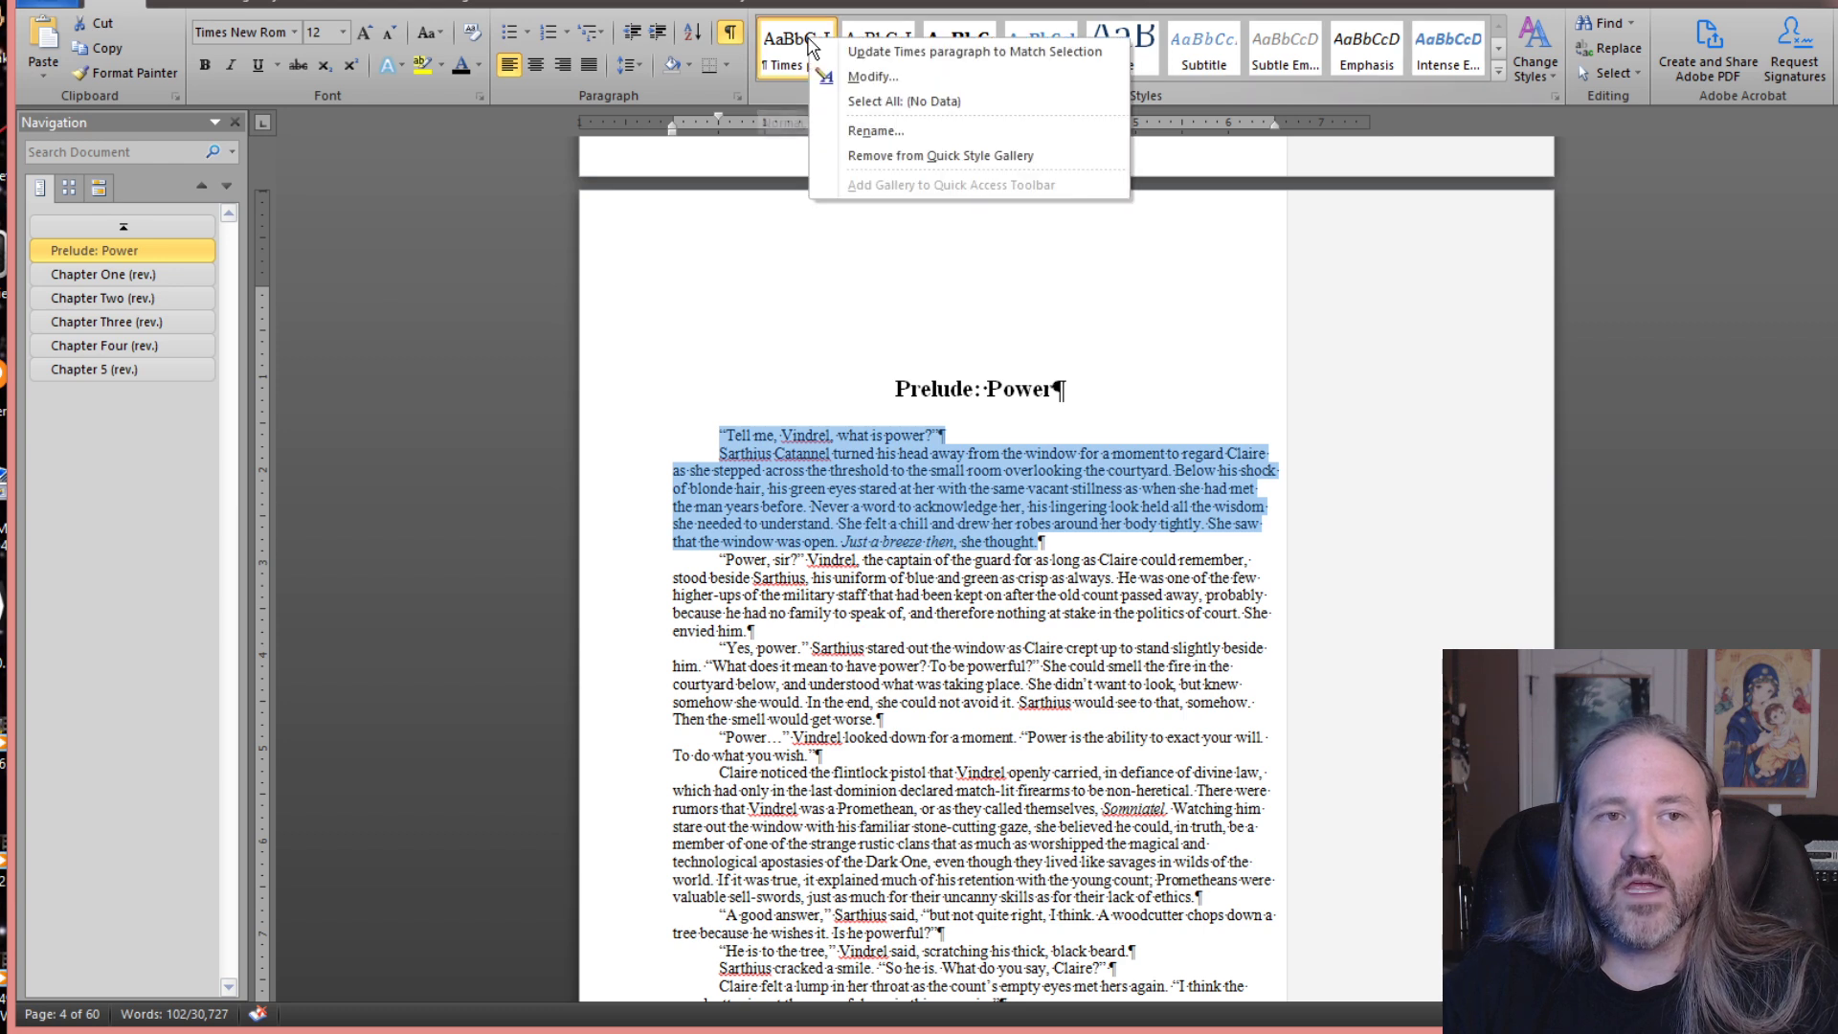
click(857, 77)
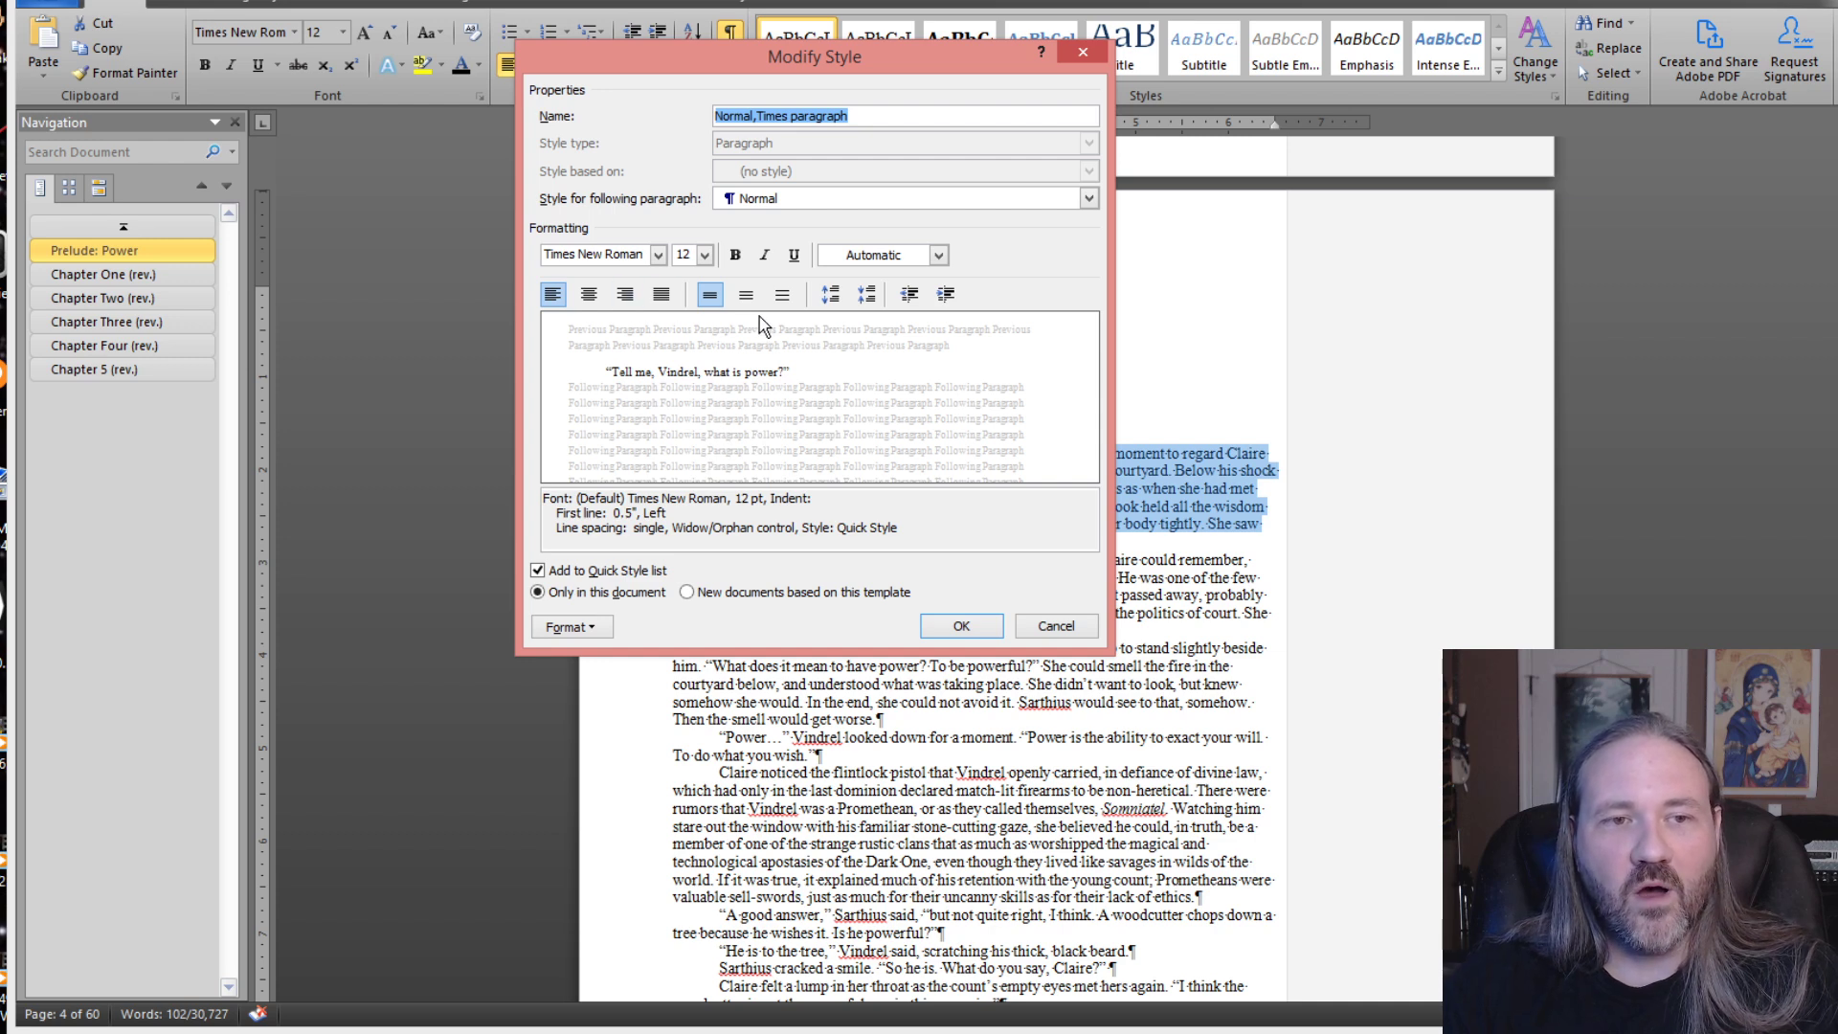
- Set the paragraph alignment of the Times paragraph style to Justified, with single line spacing
click(710, 295)
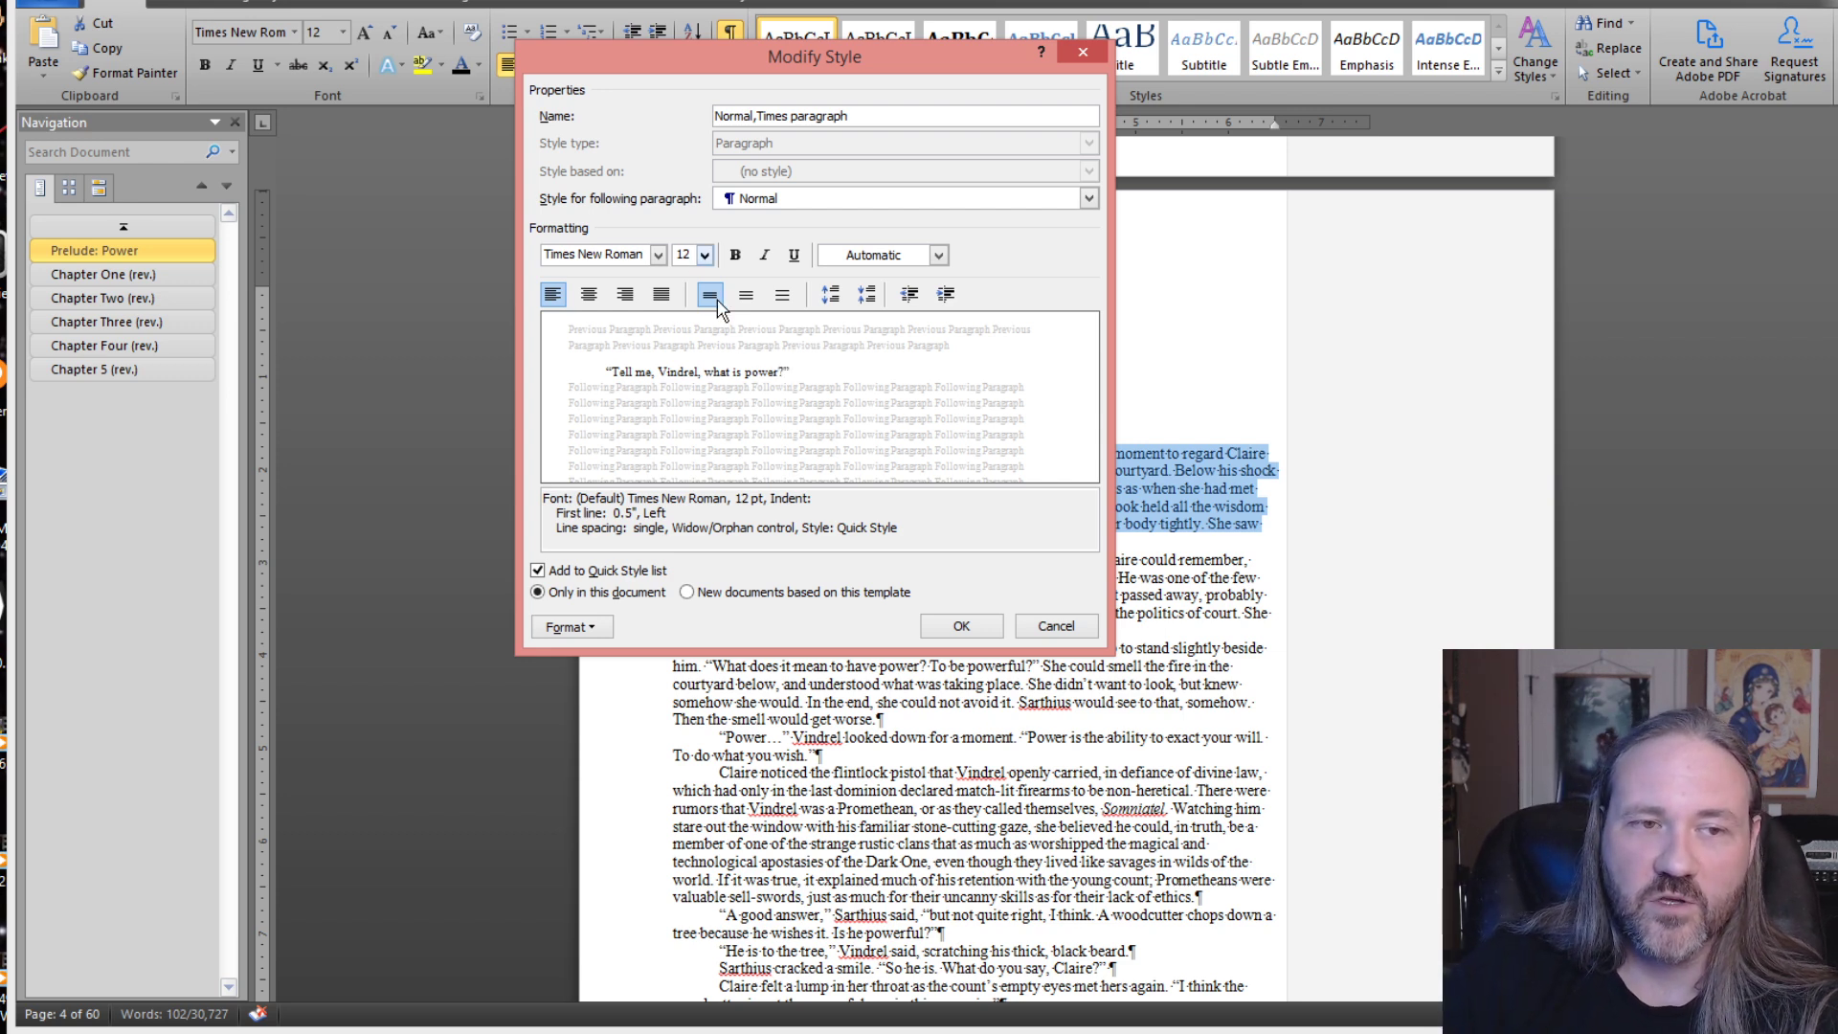
click(582, 629)
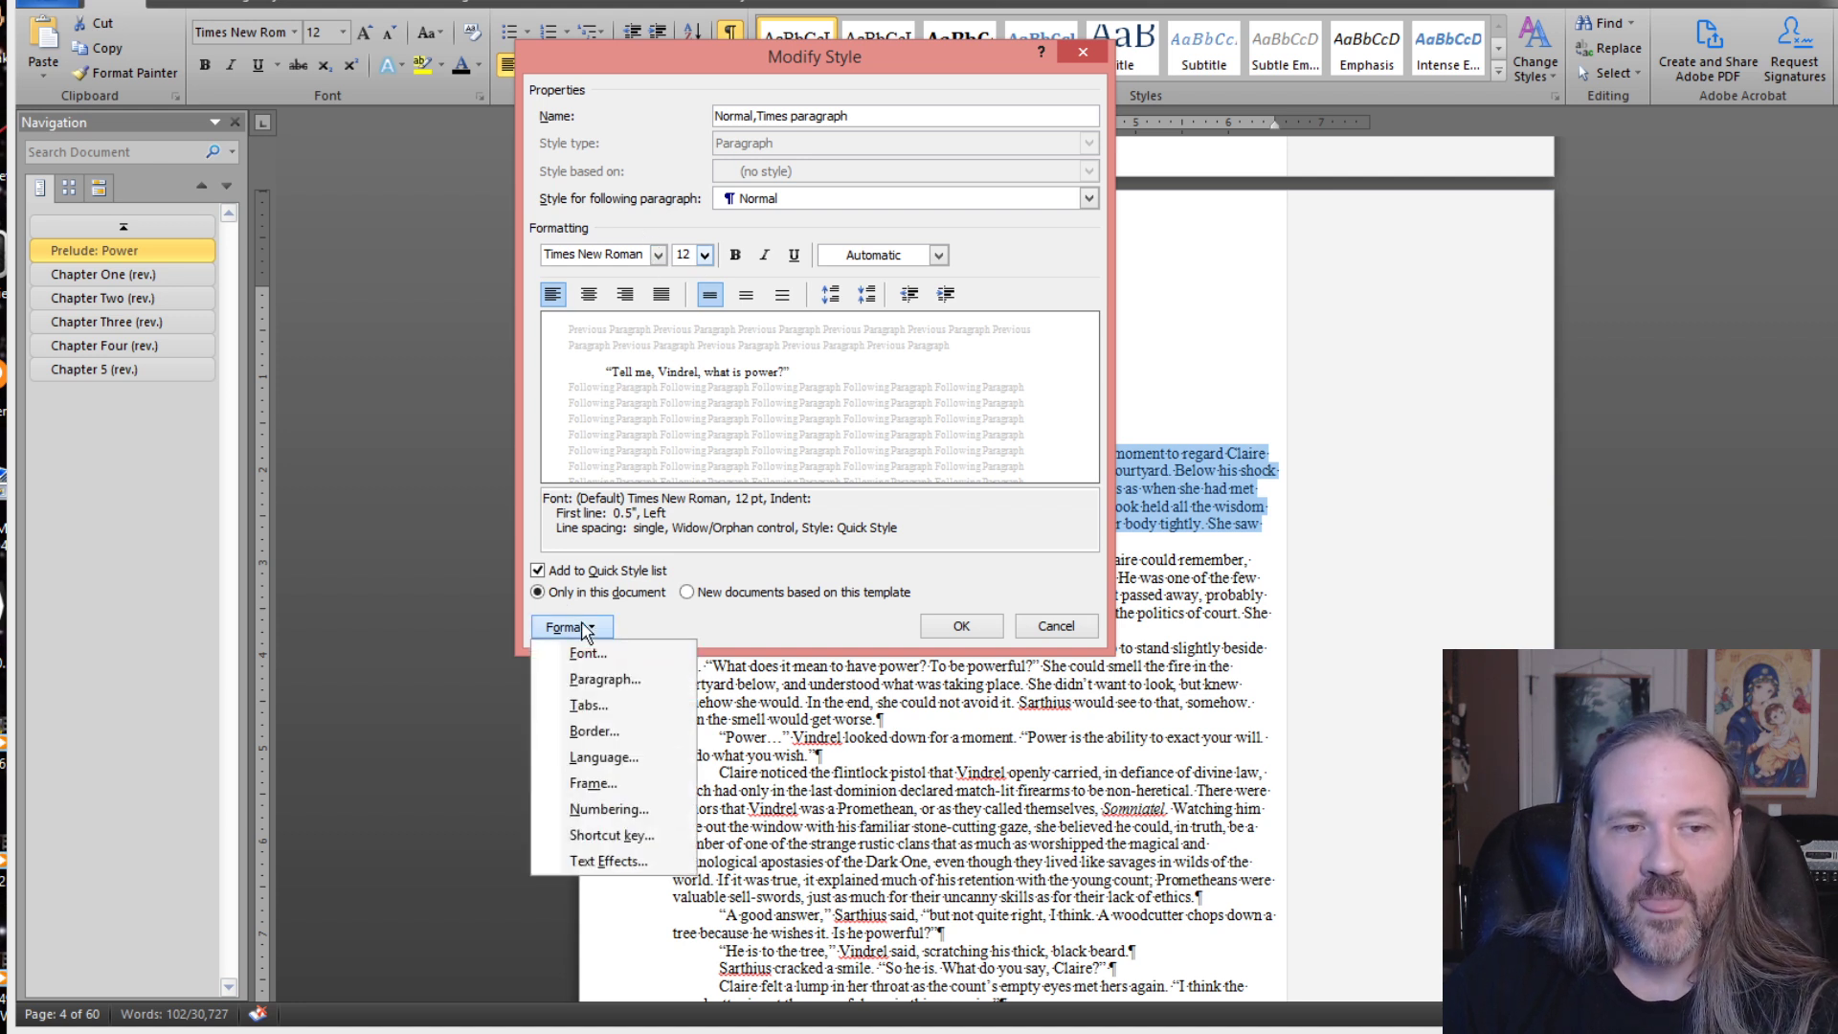
click(605, 679)
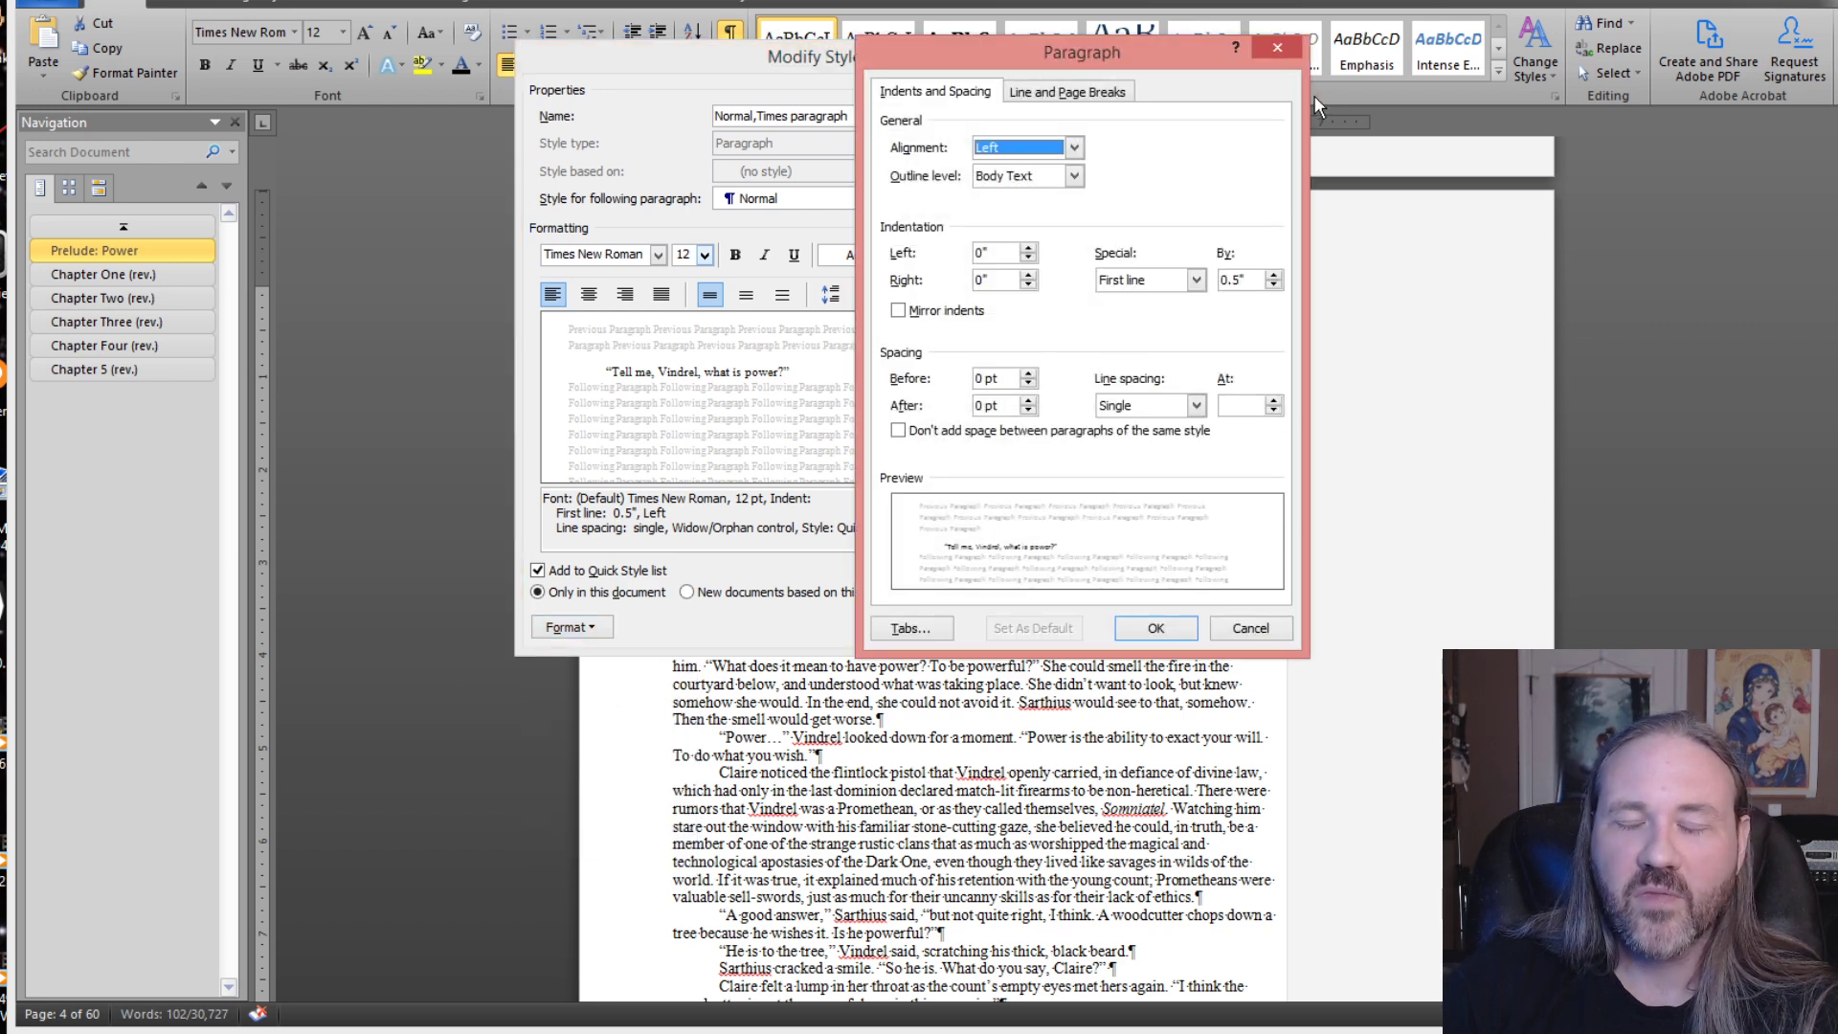
click(1074, 148)
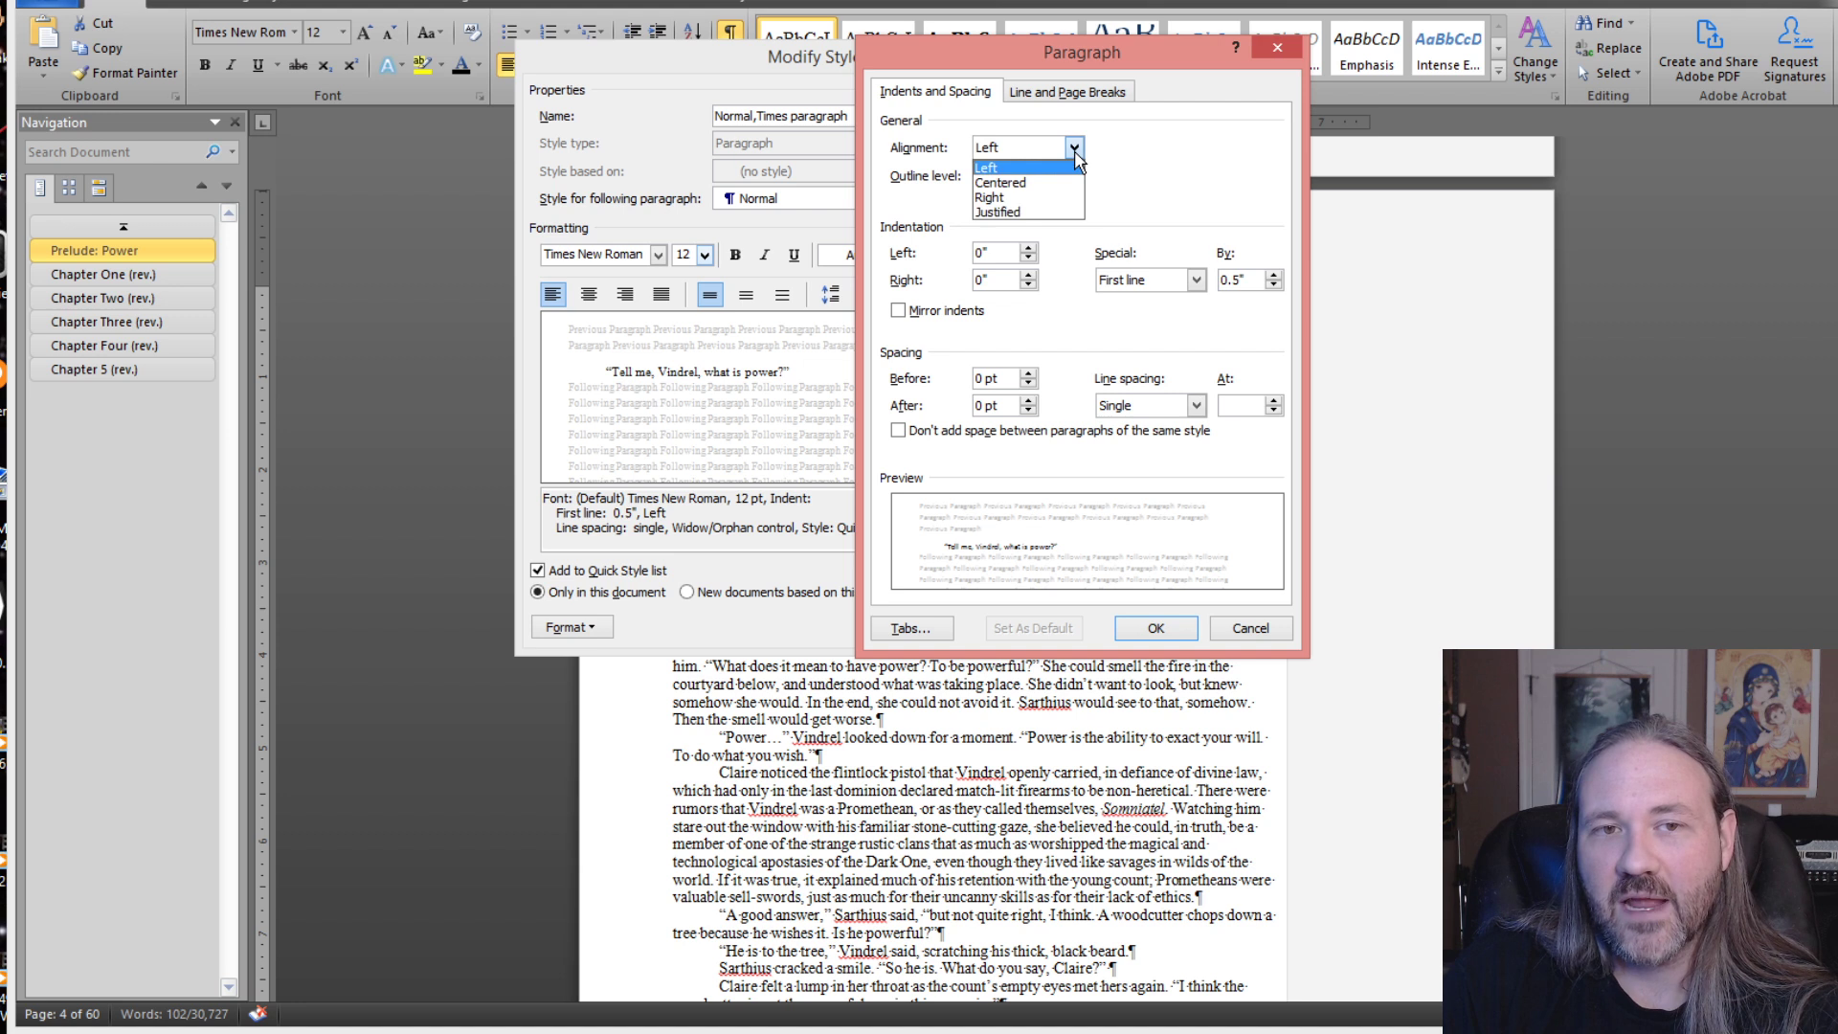
click(1024, 213)
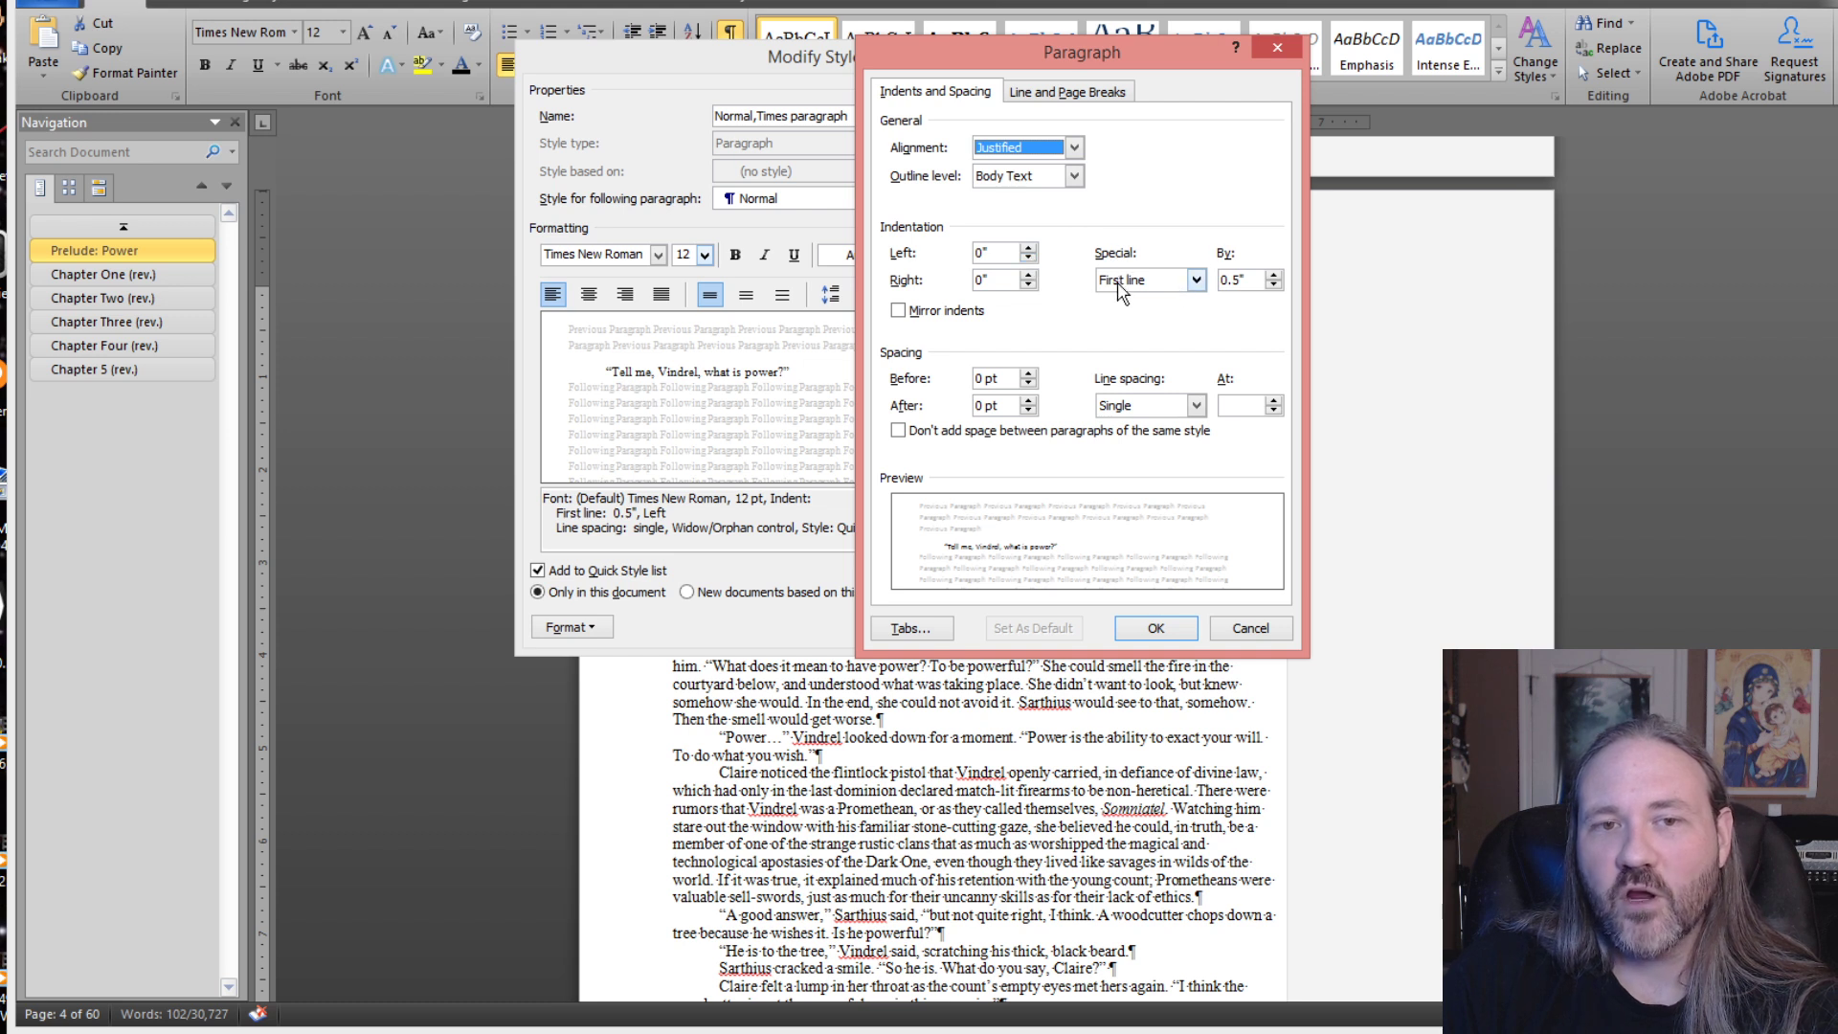
- Set the style's first-line indent to 0.25", suppress space between paragraphs of the same style, and apply the changes to the body text
click(1274, 284)
click(1273, 284)
click(1274, 284)
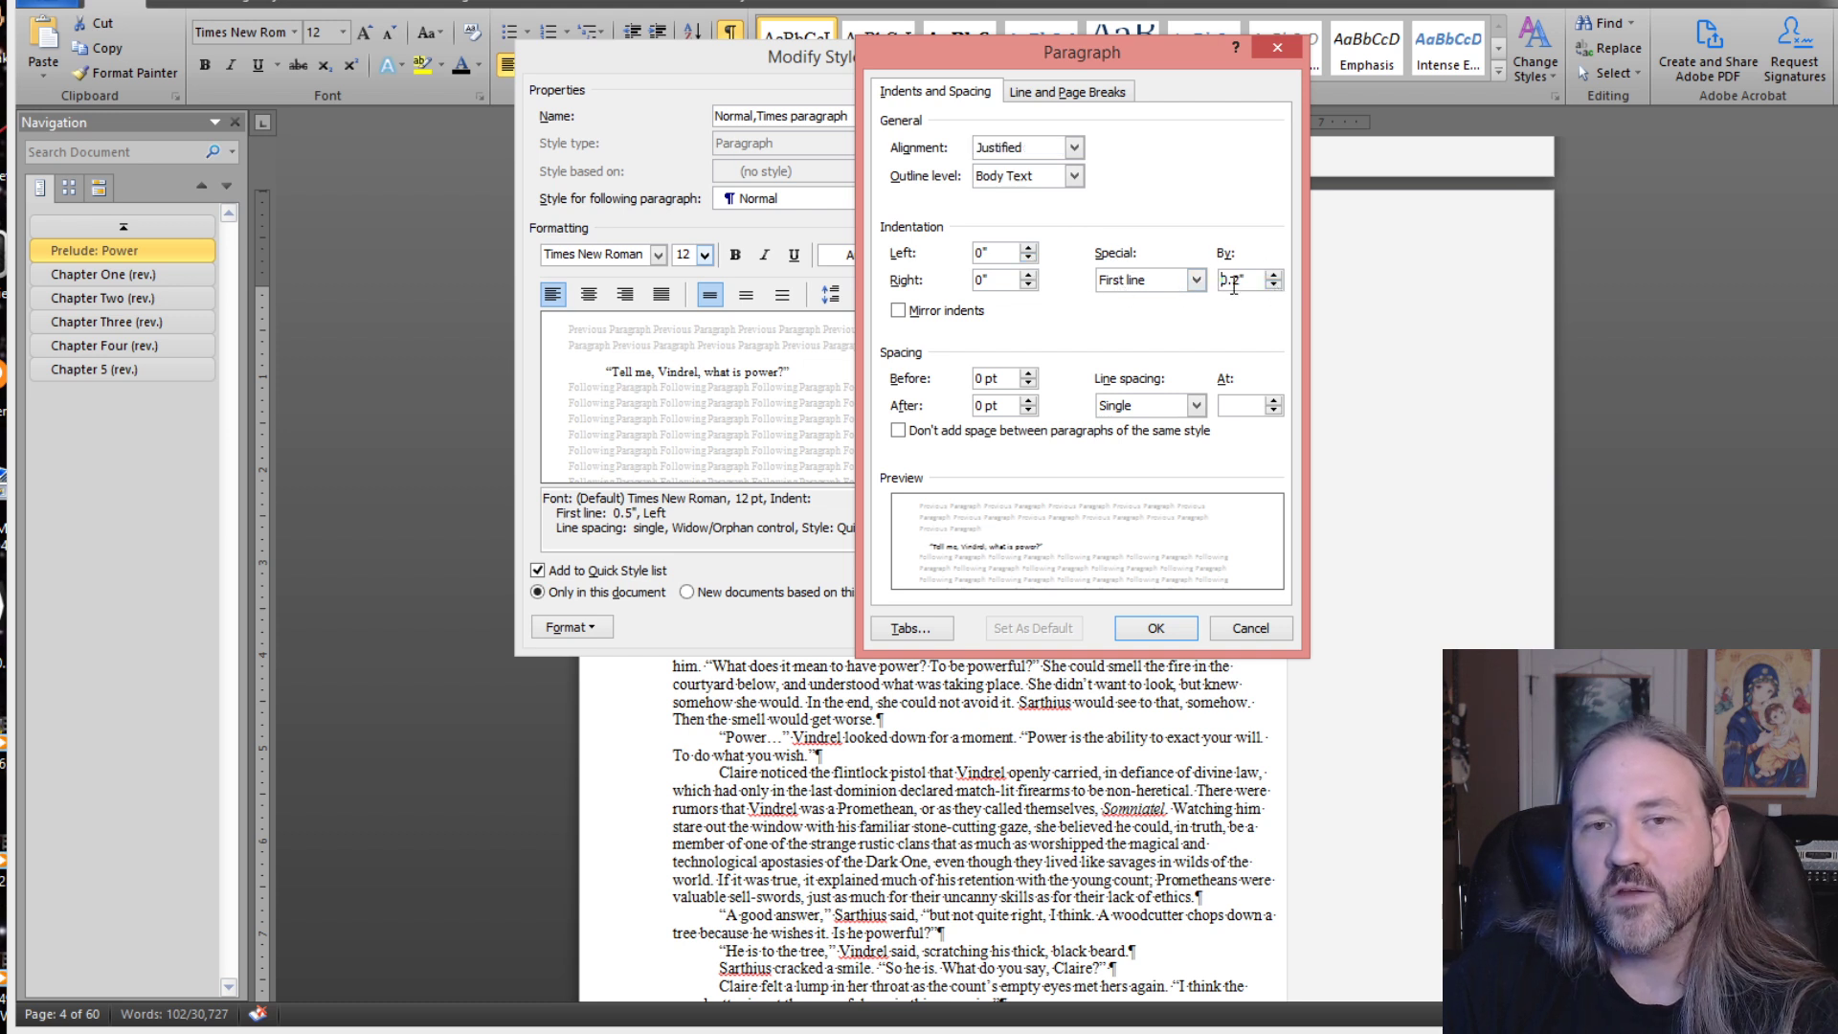
click(1246, 280)
text(5)
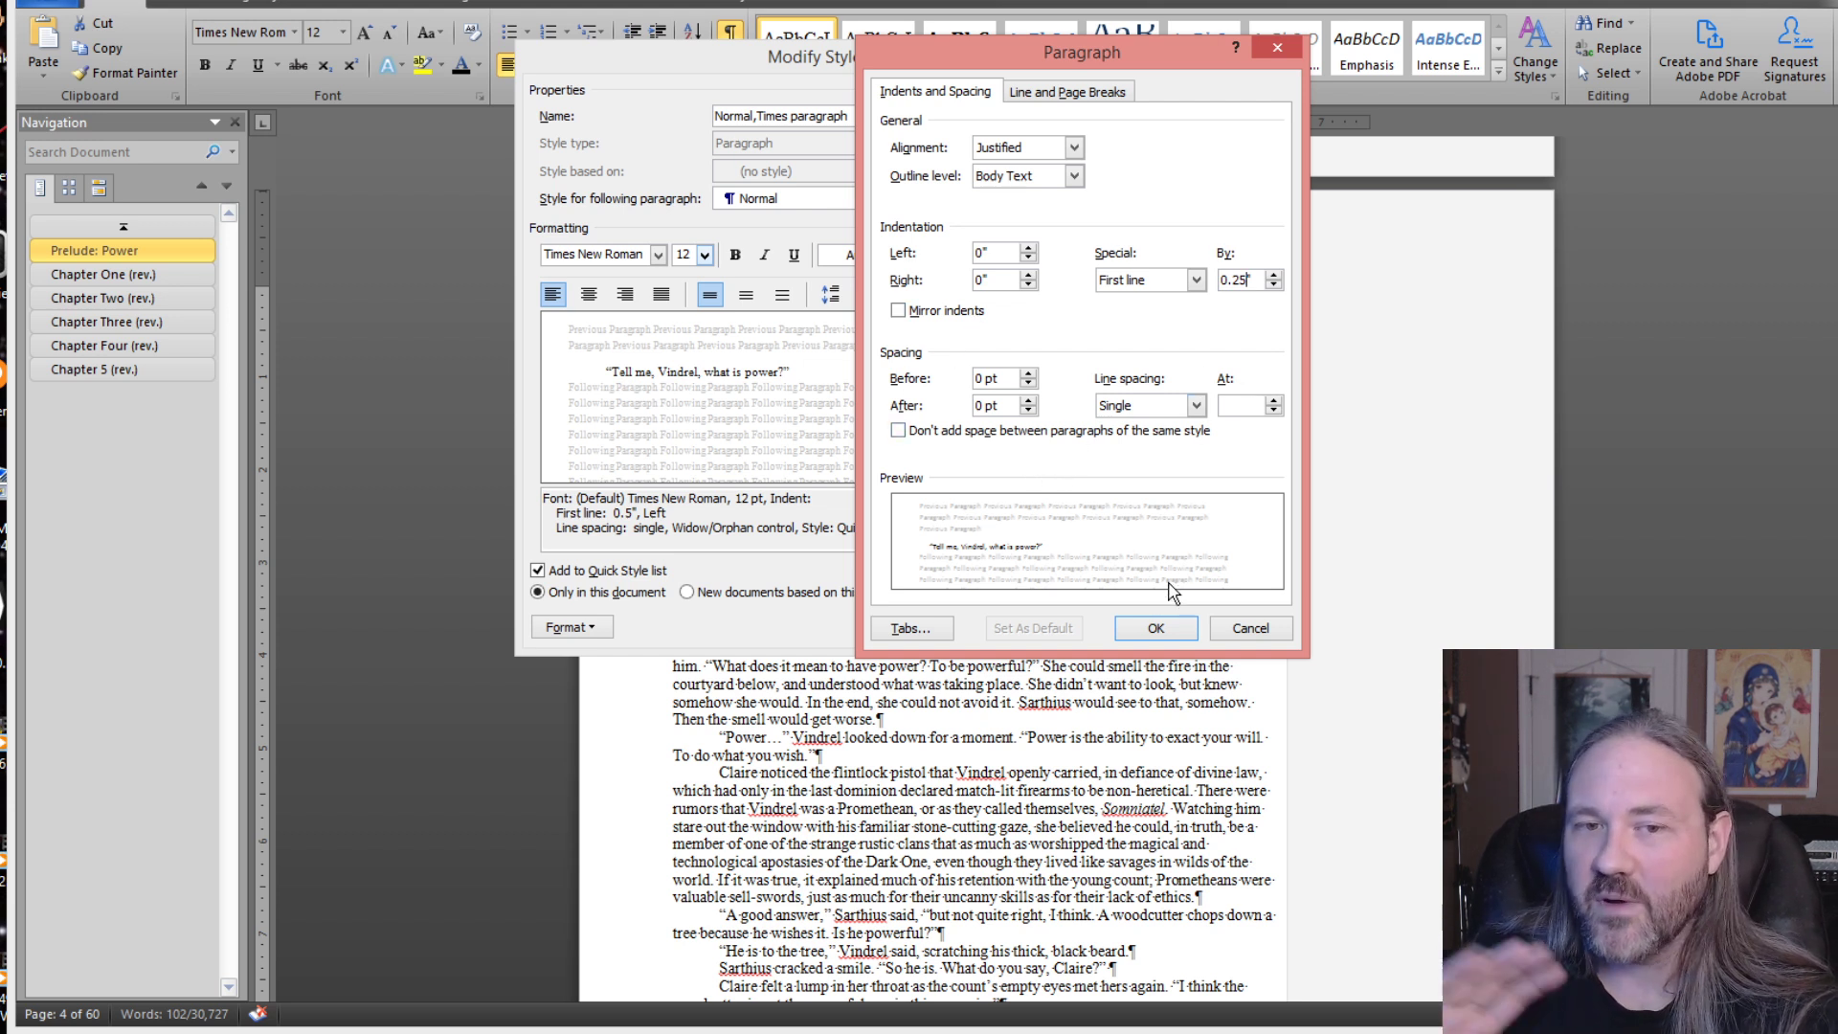
click(898, 431)
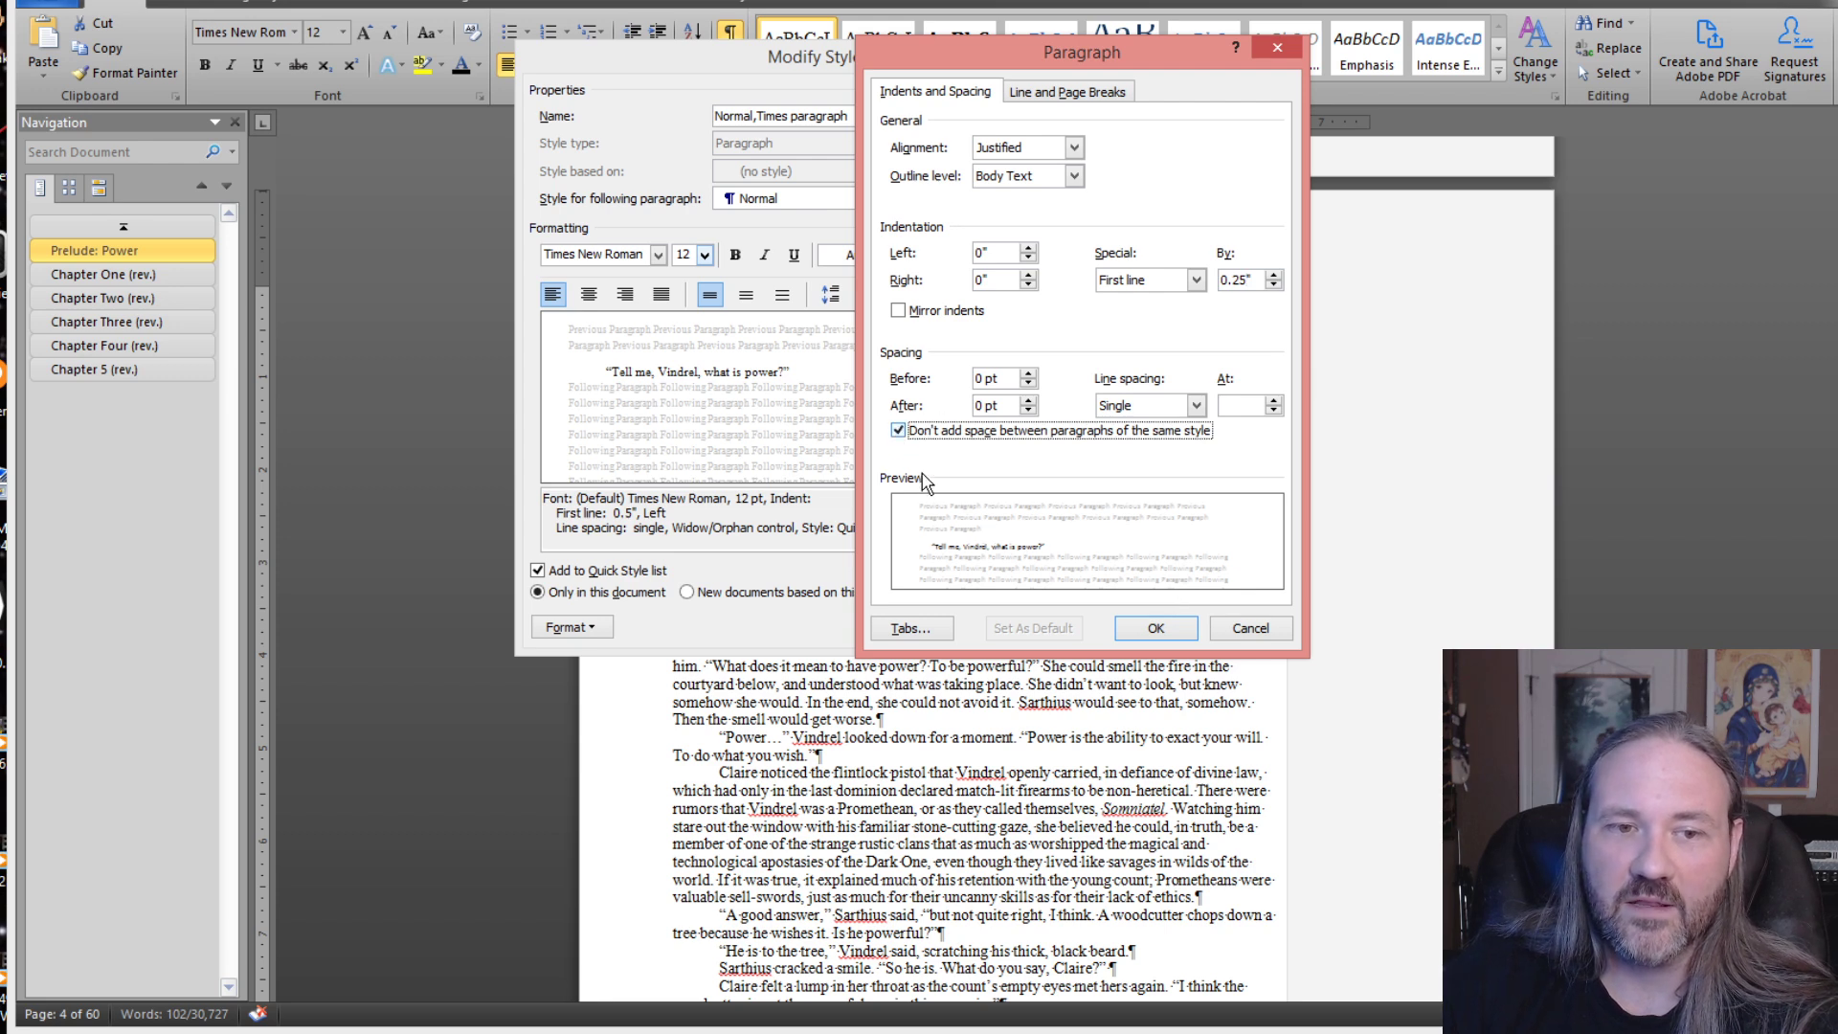
click(1160, 632)
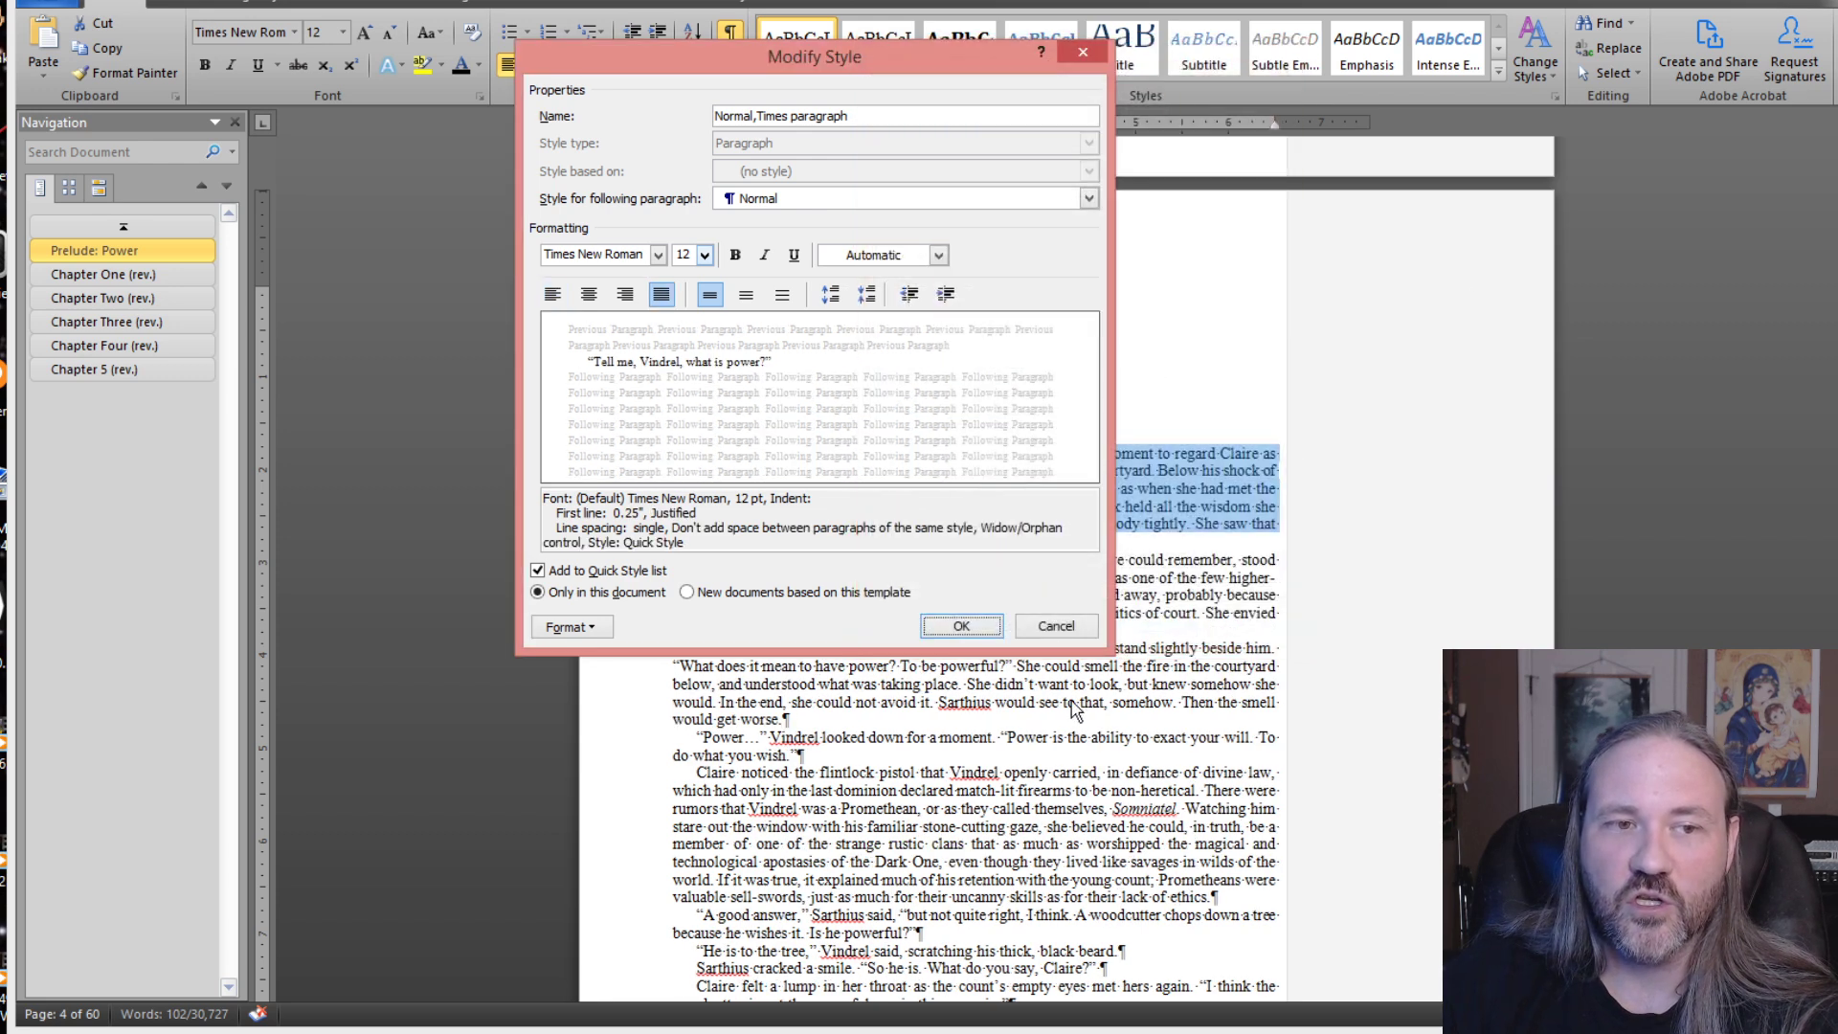
click(982, 635)
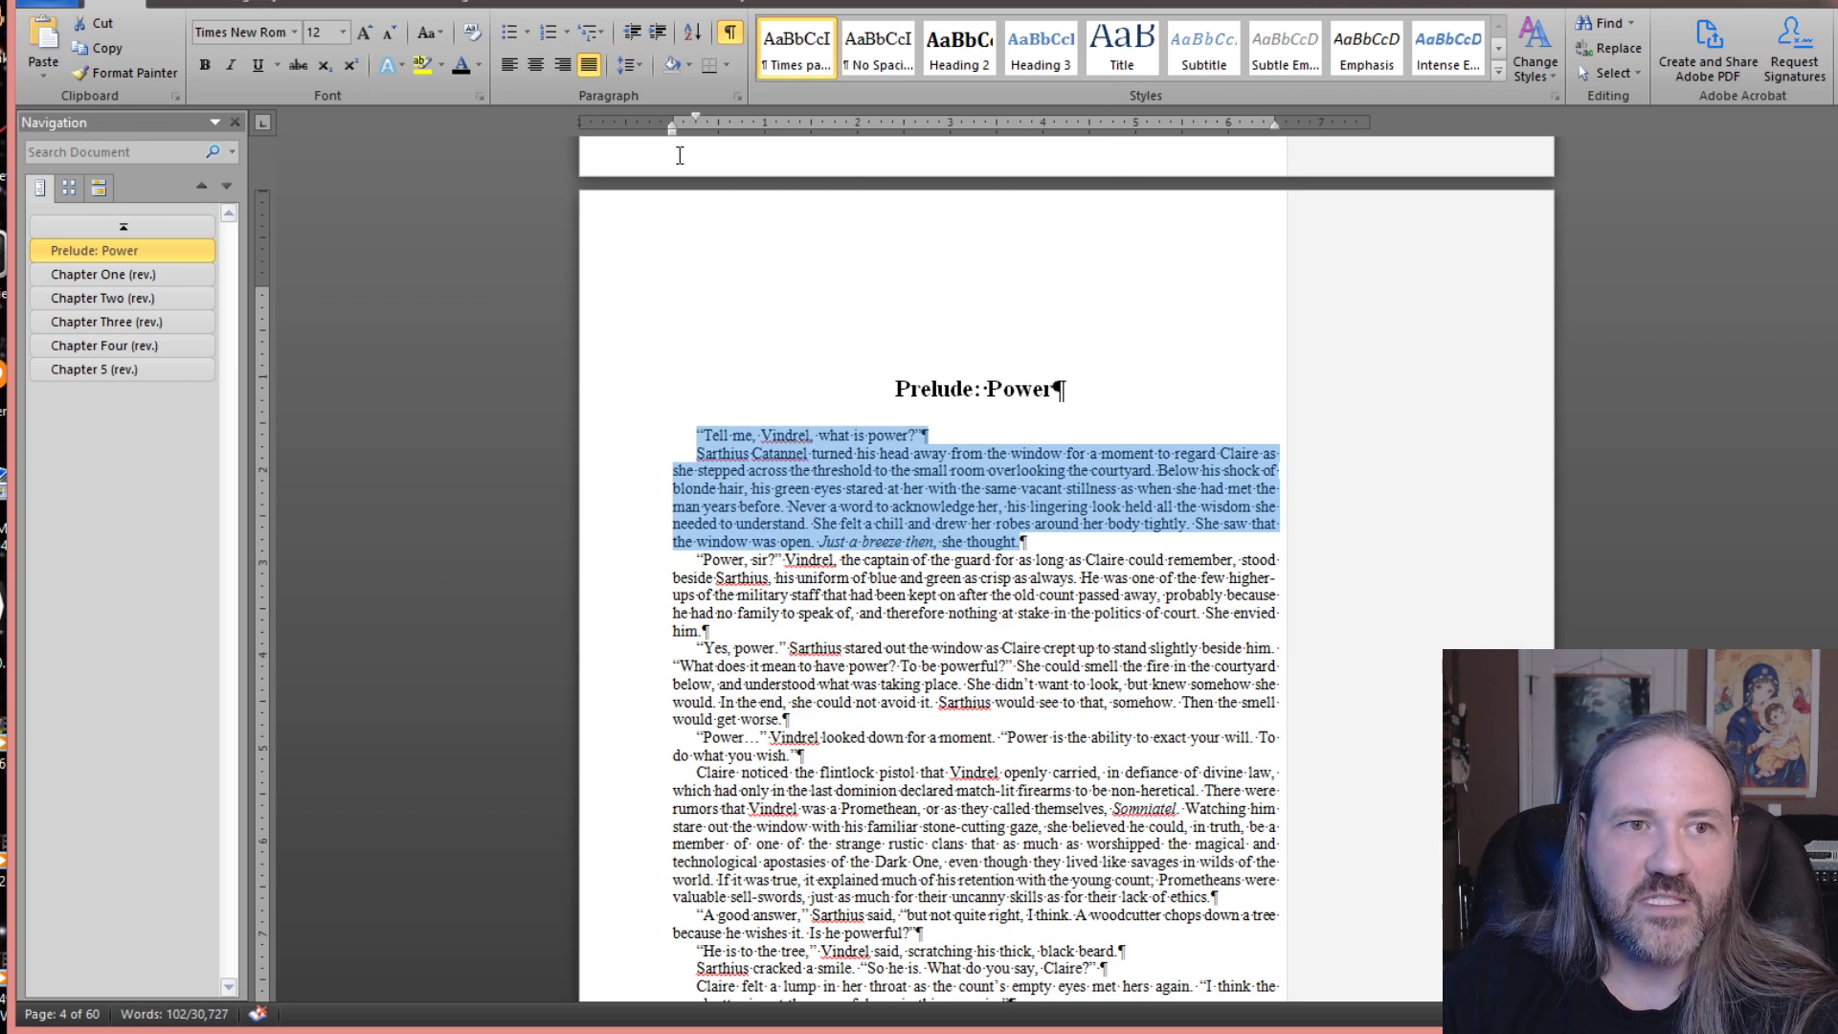
click(710, 489)
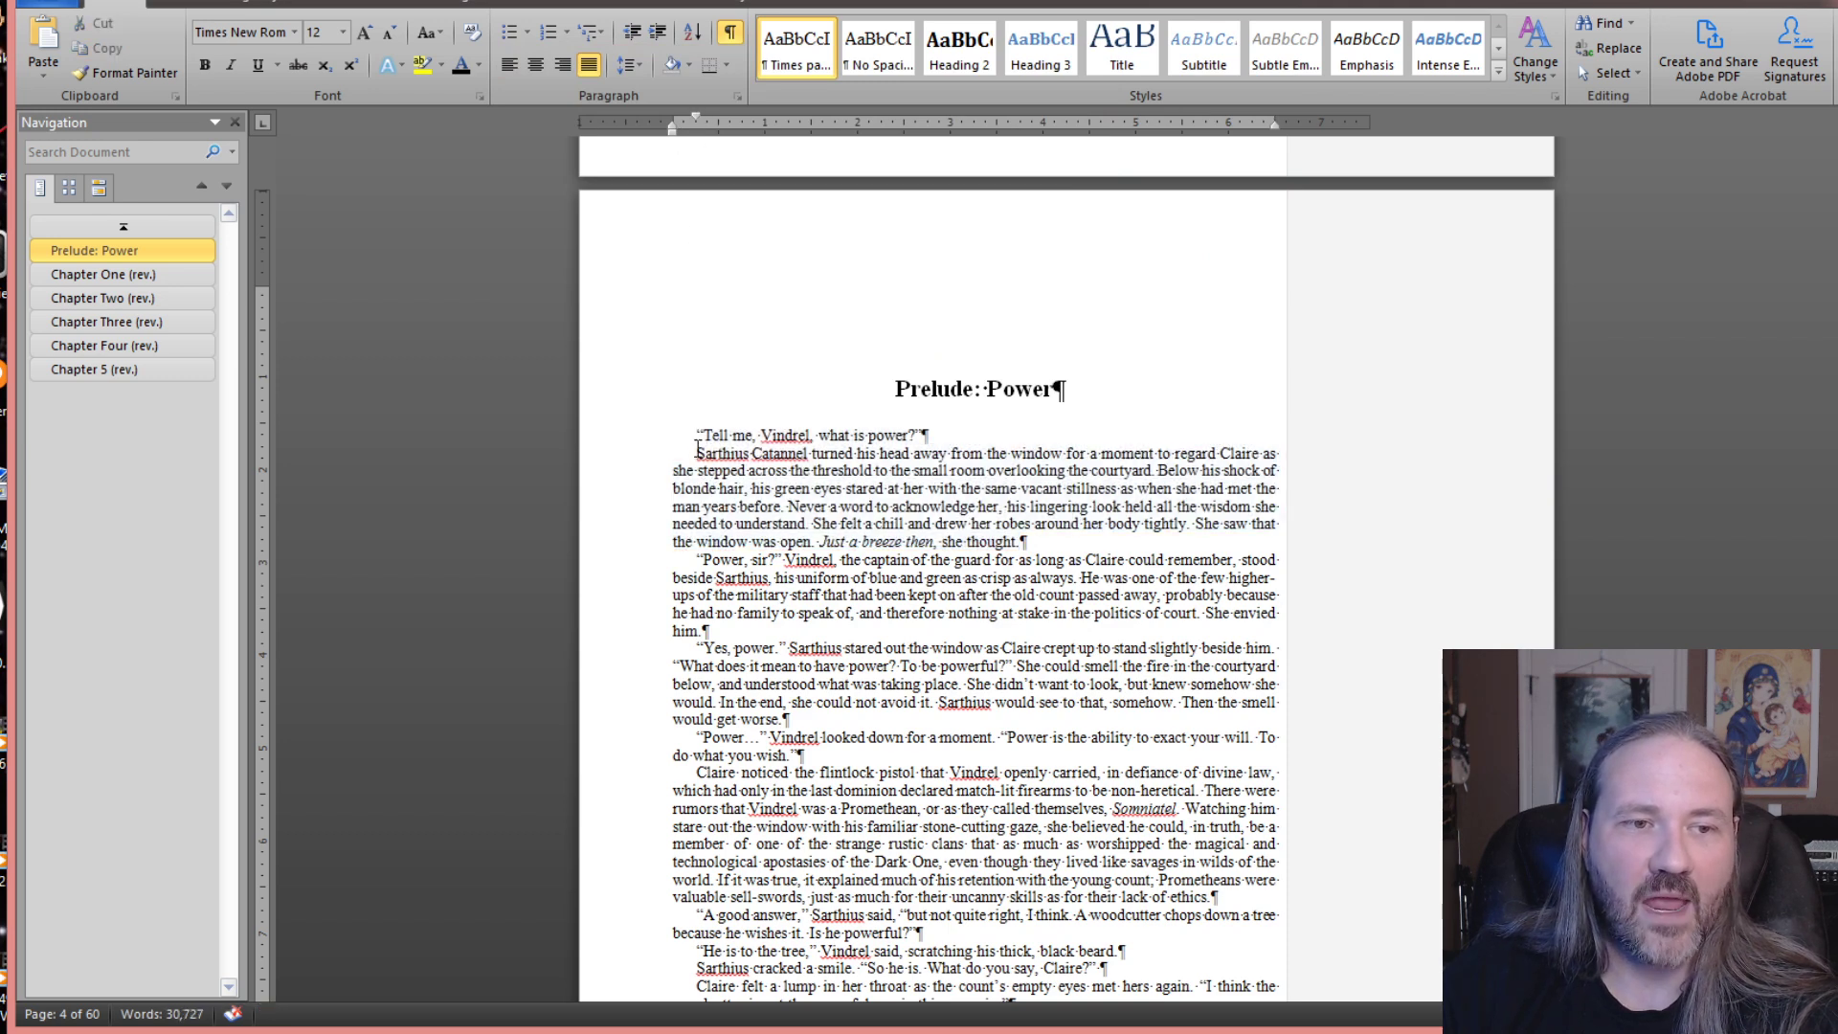
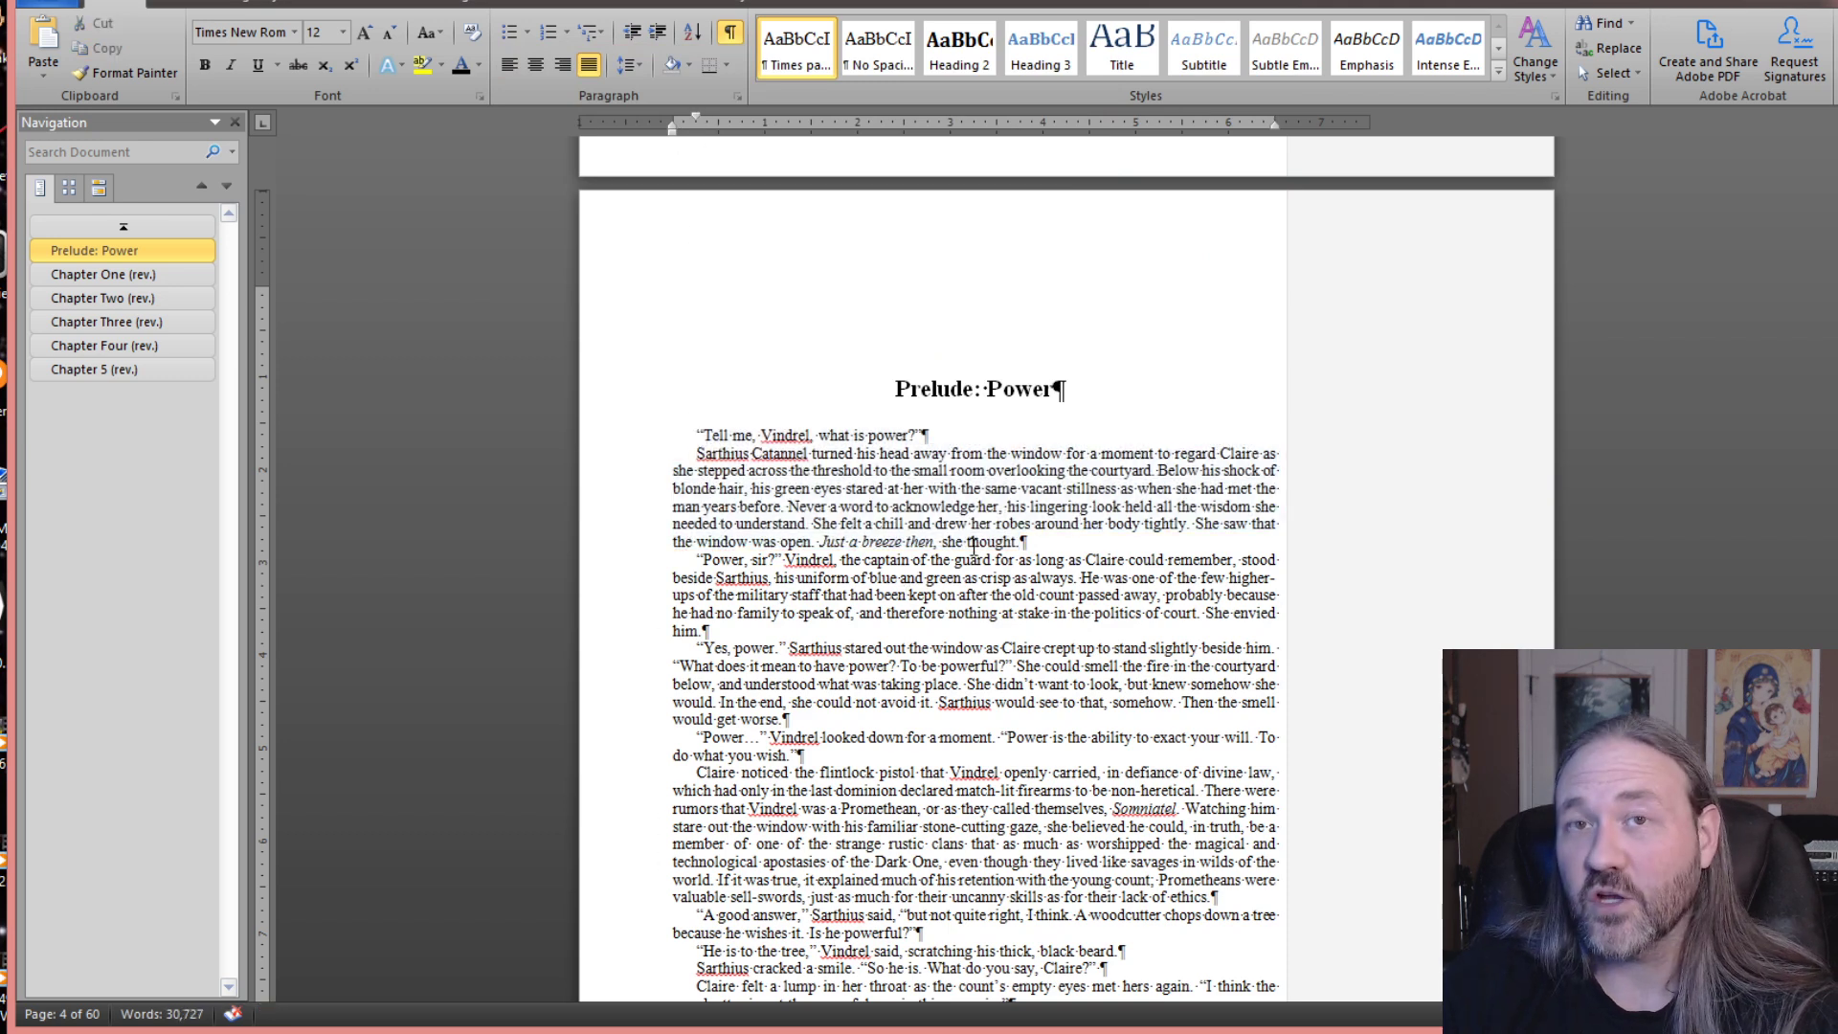
- Review the body text on the pages following the Prelude: Power heading for consistent indents, justification and stray empty paragraphs
scroll(973, 503, down, 20)
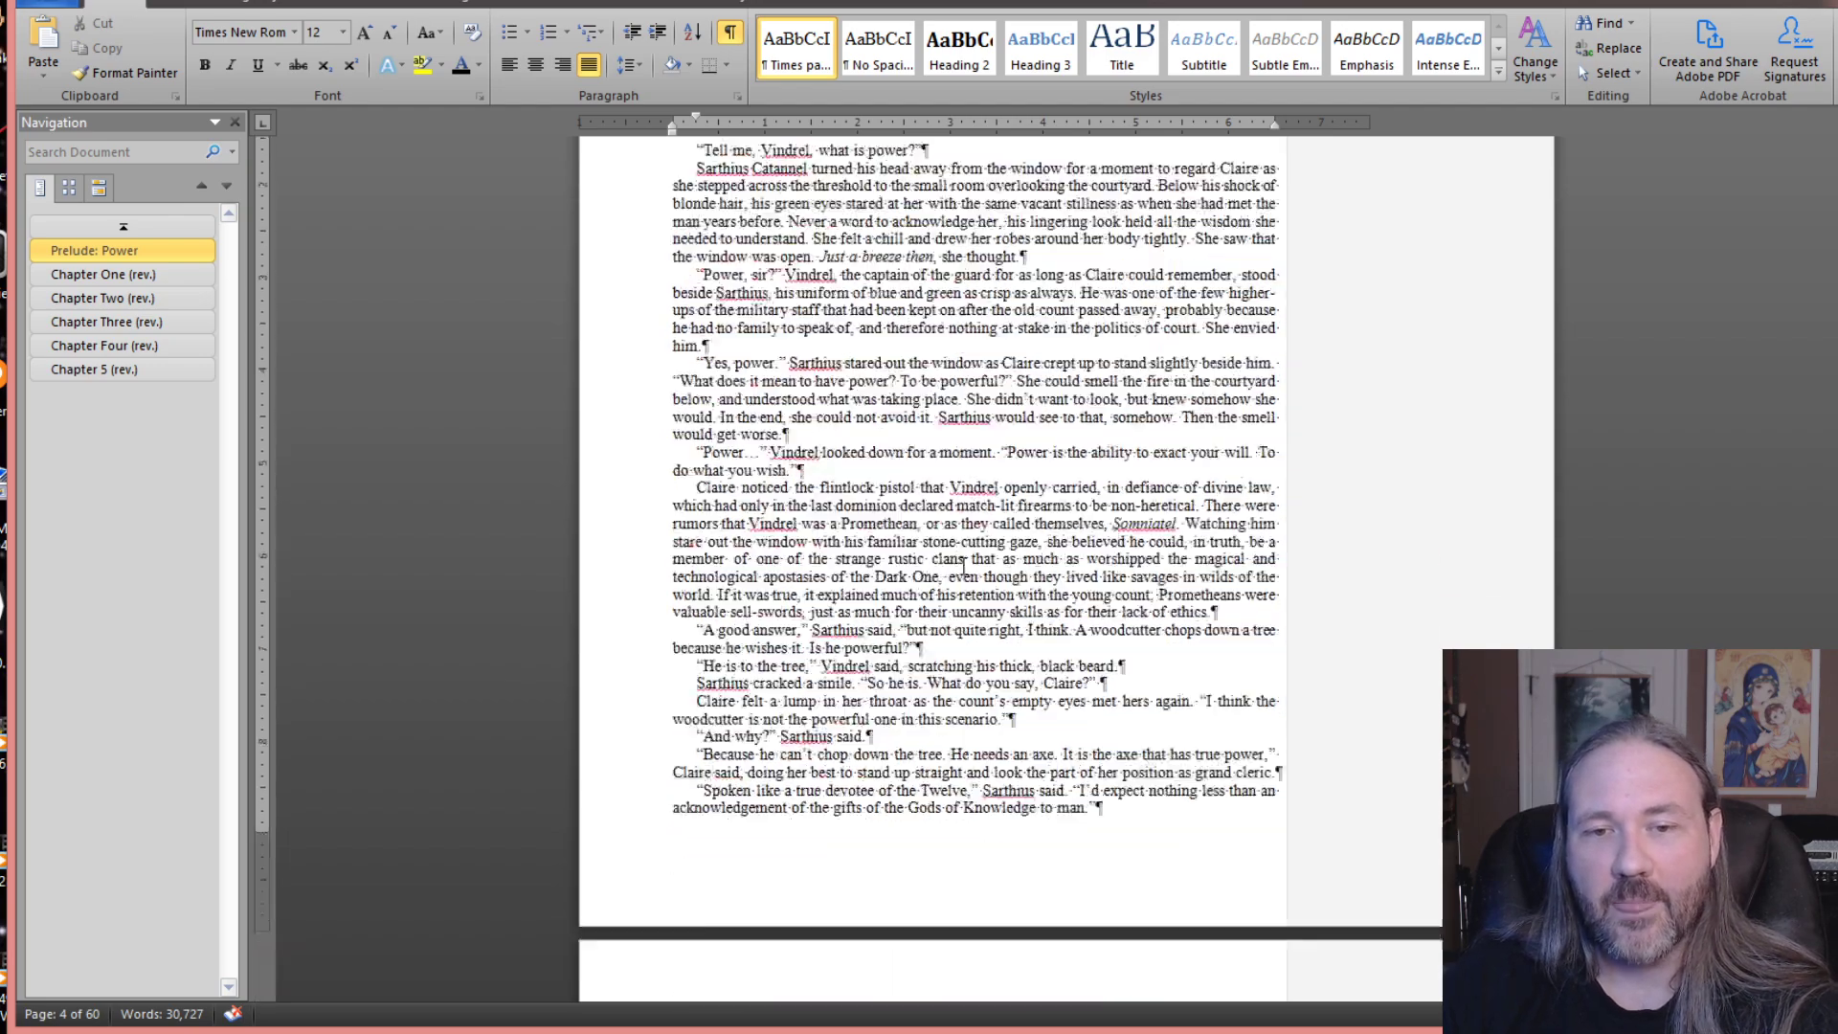
scroll(963, 570, down, 12)
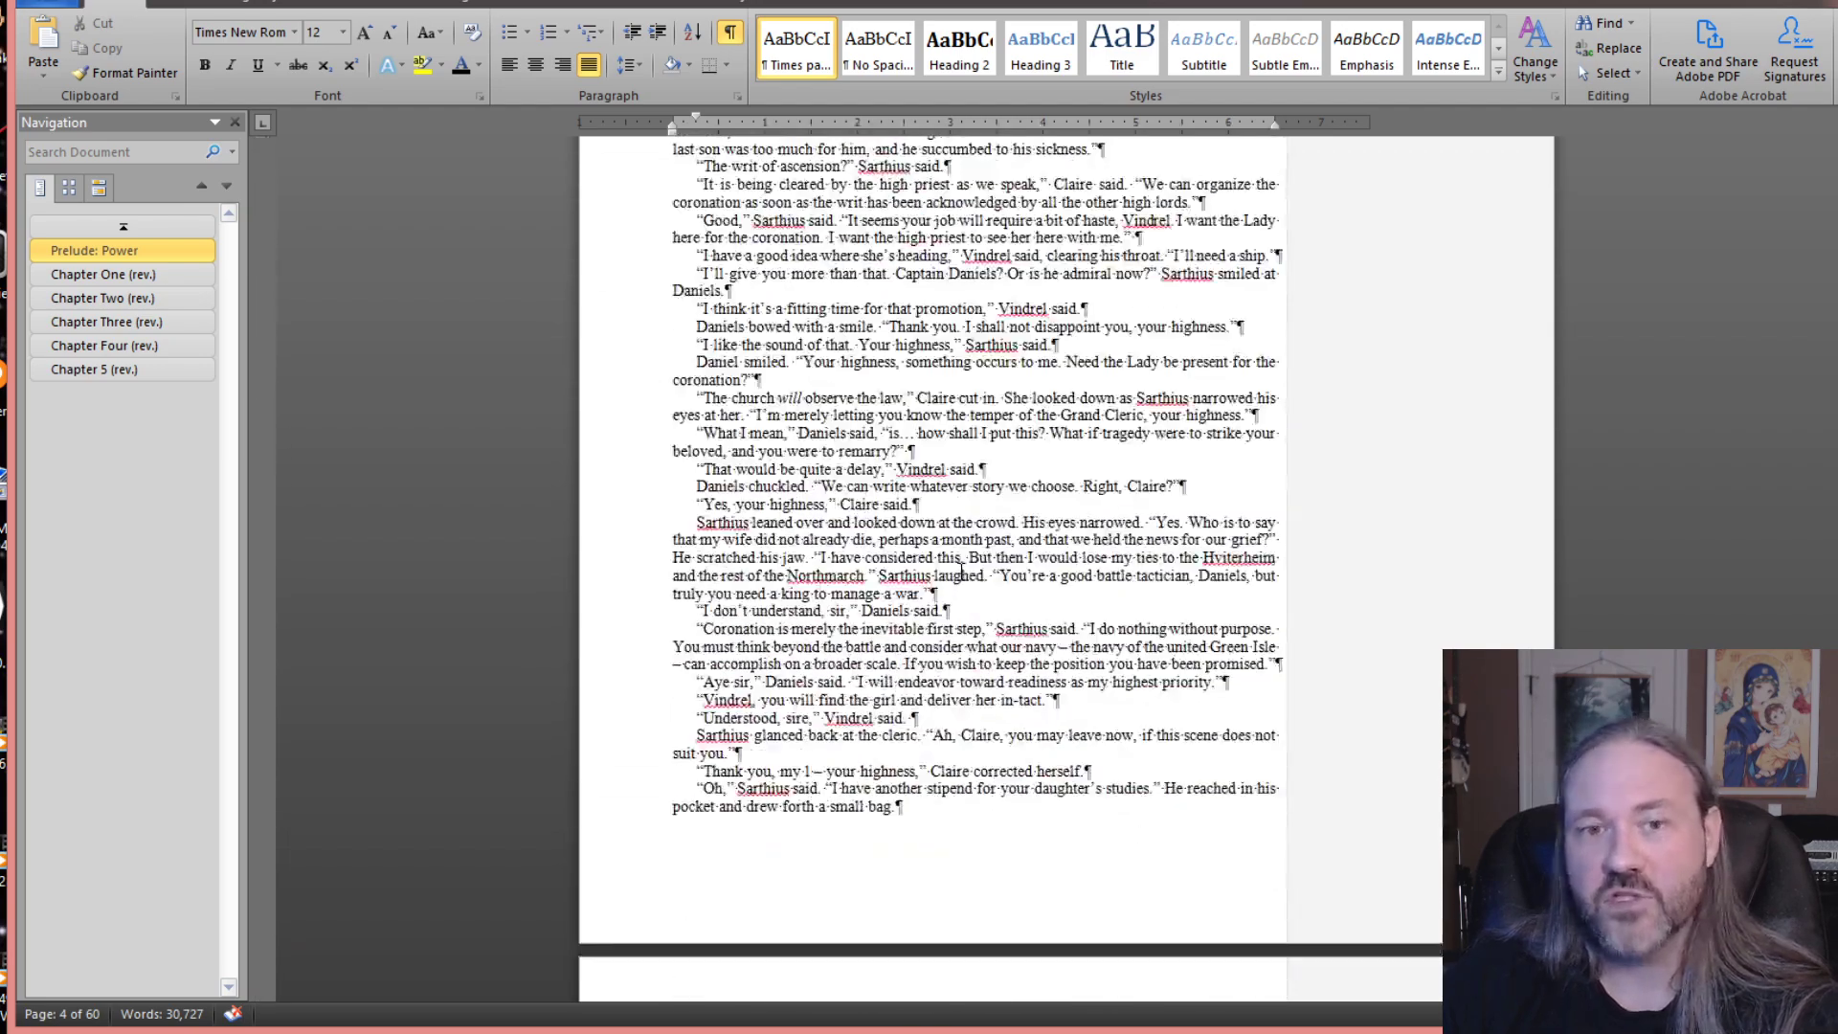
scroll(814, 517, down, 20)
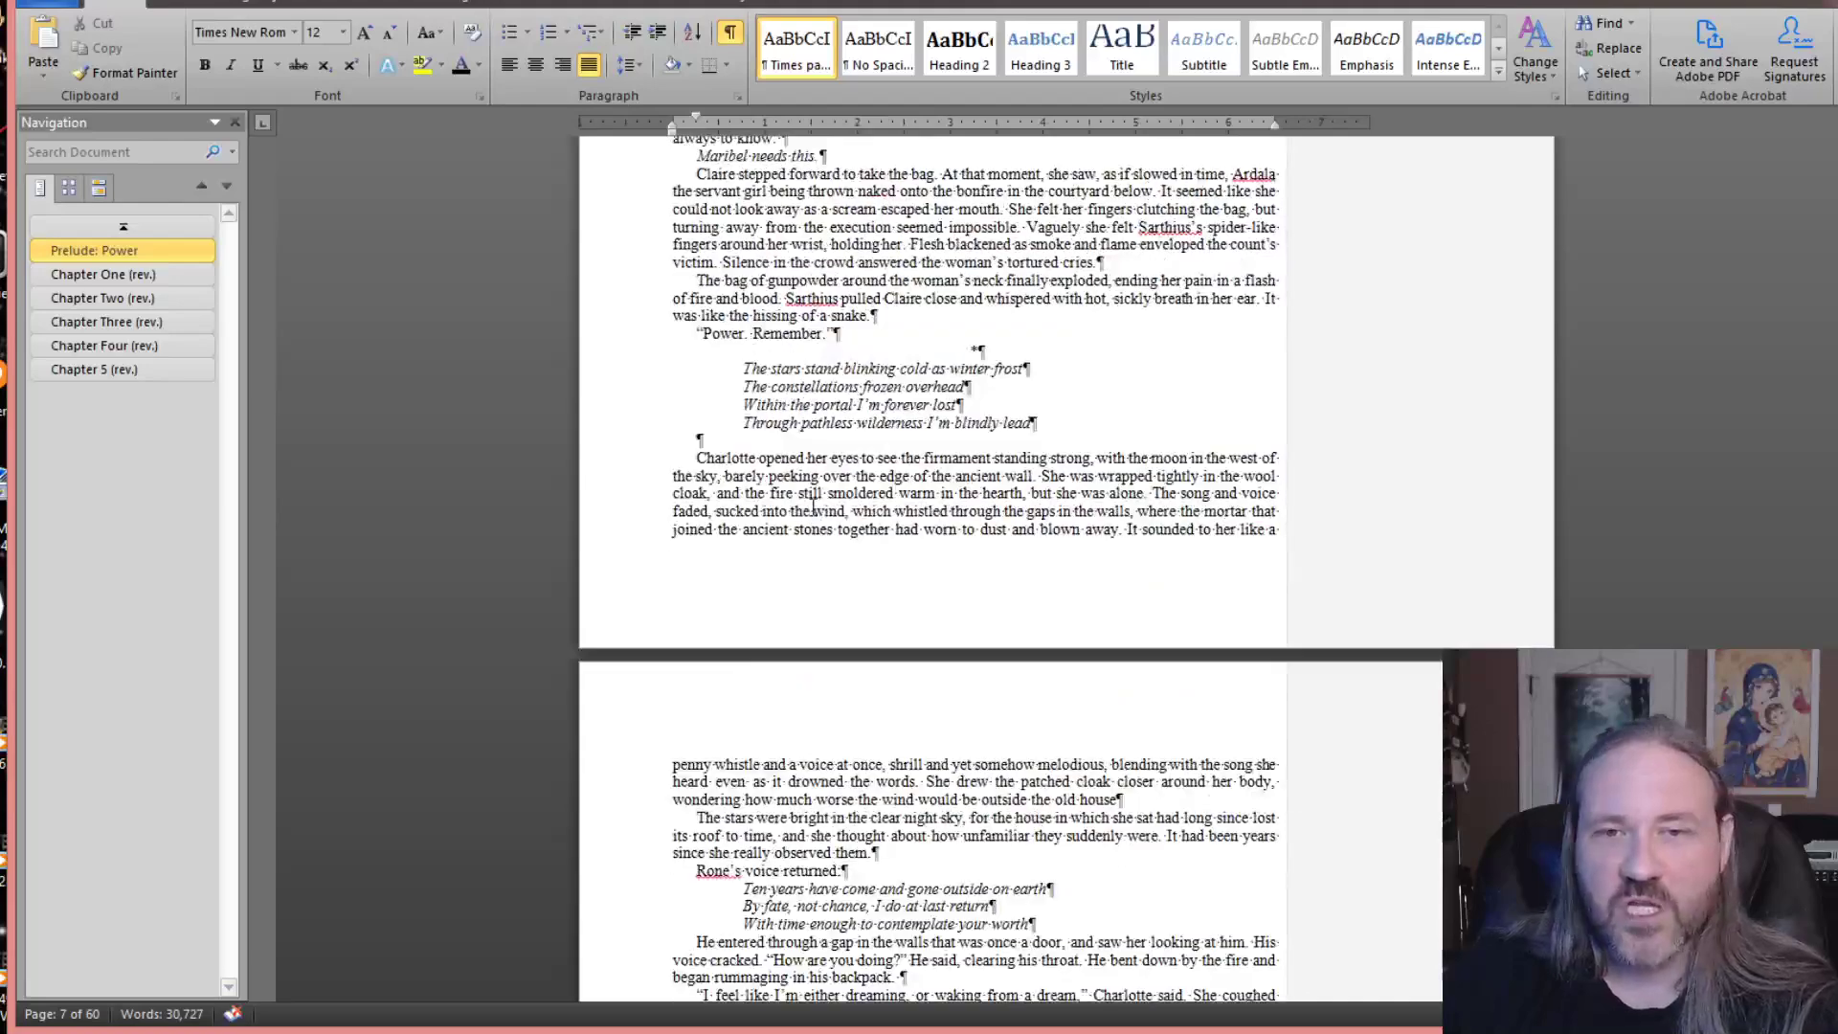
scroll(814, 512, up, 13)
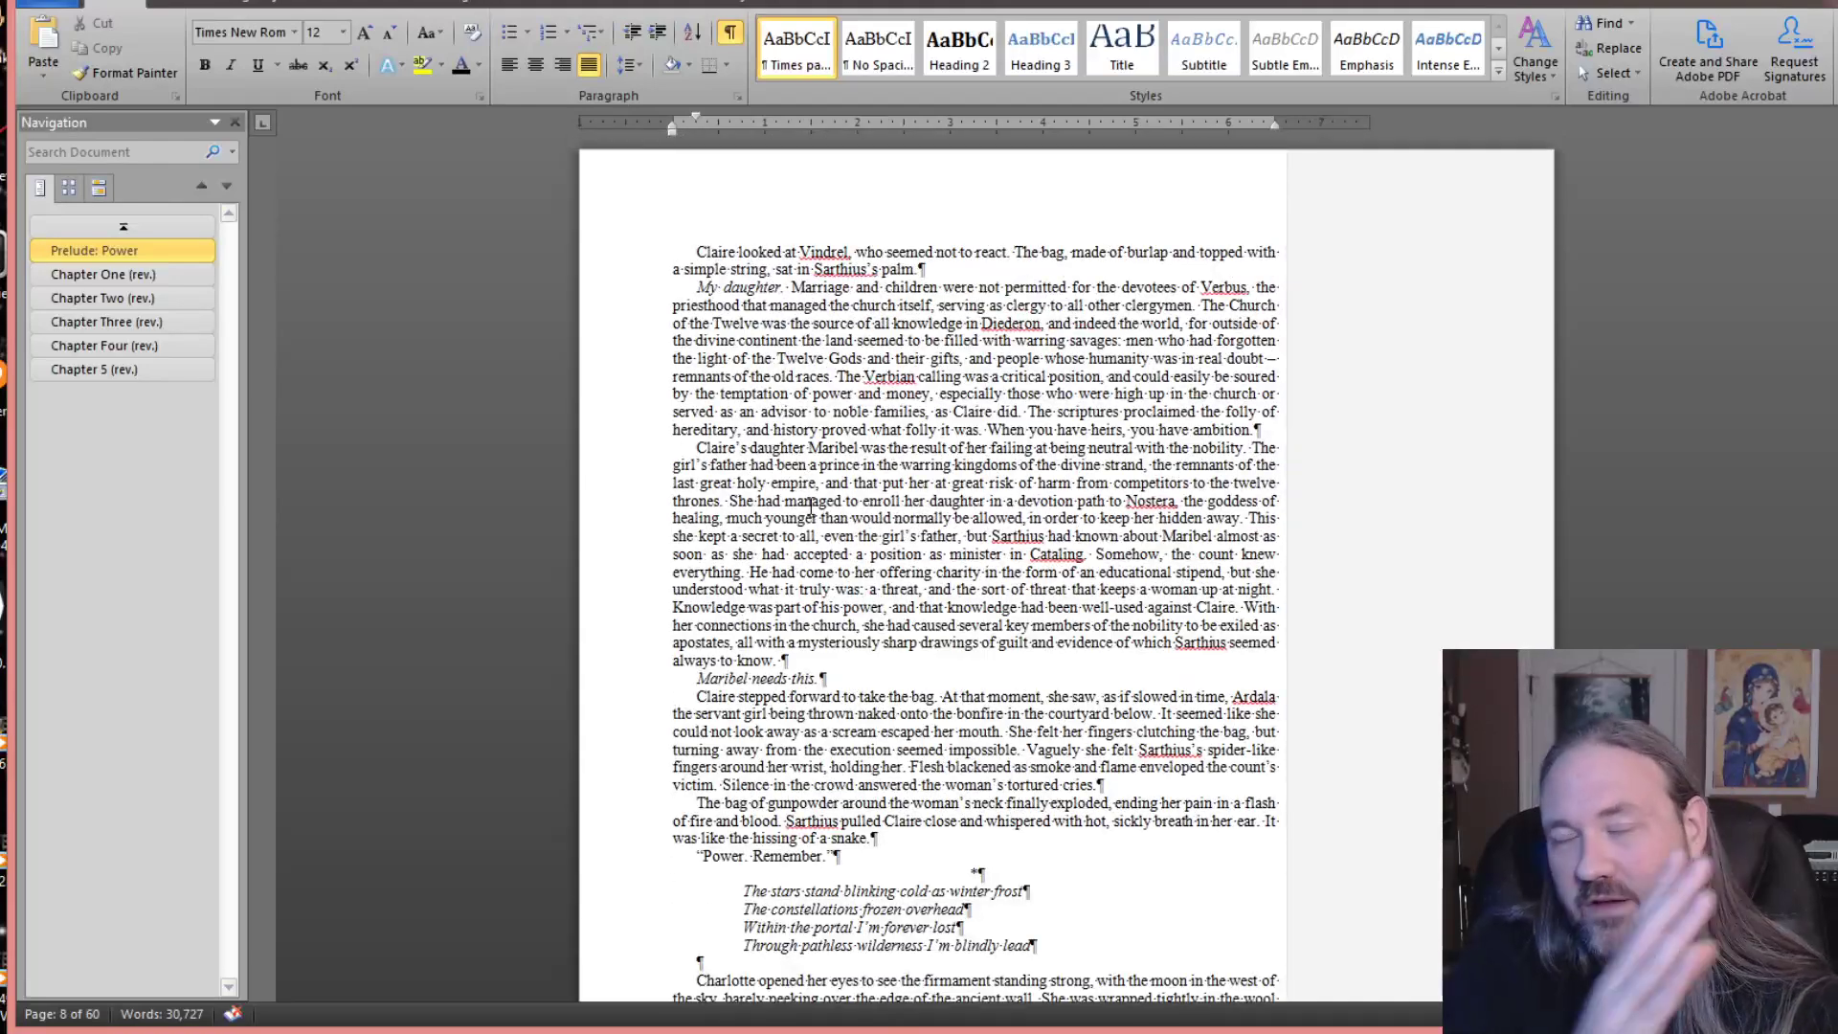
scroll(811, 503, down, 15)
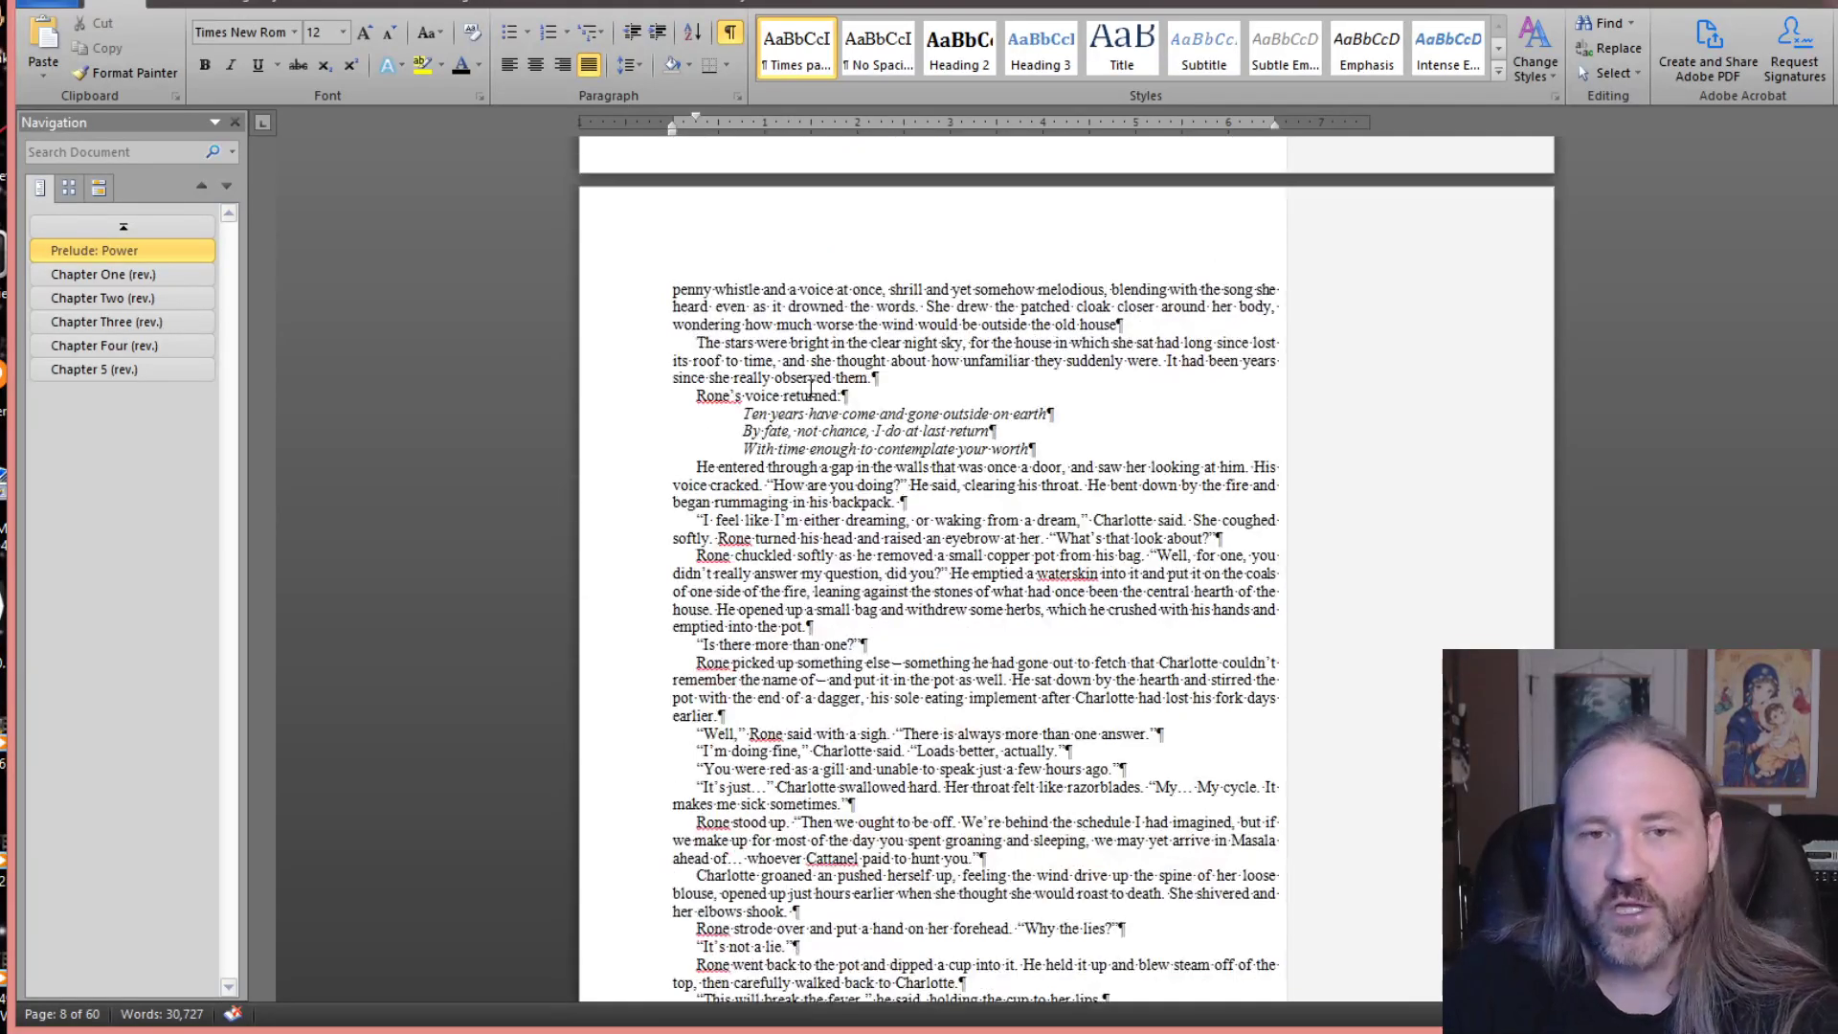
scroll(811, 390, down, 20)
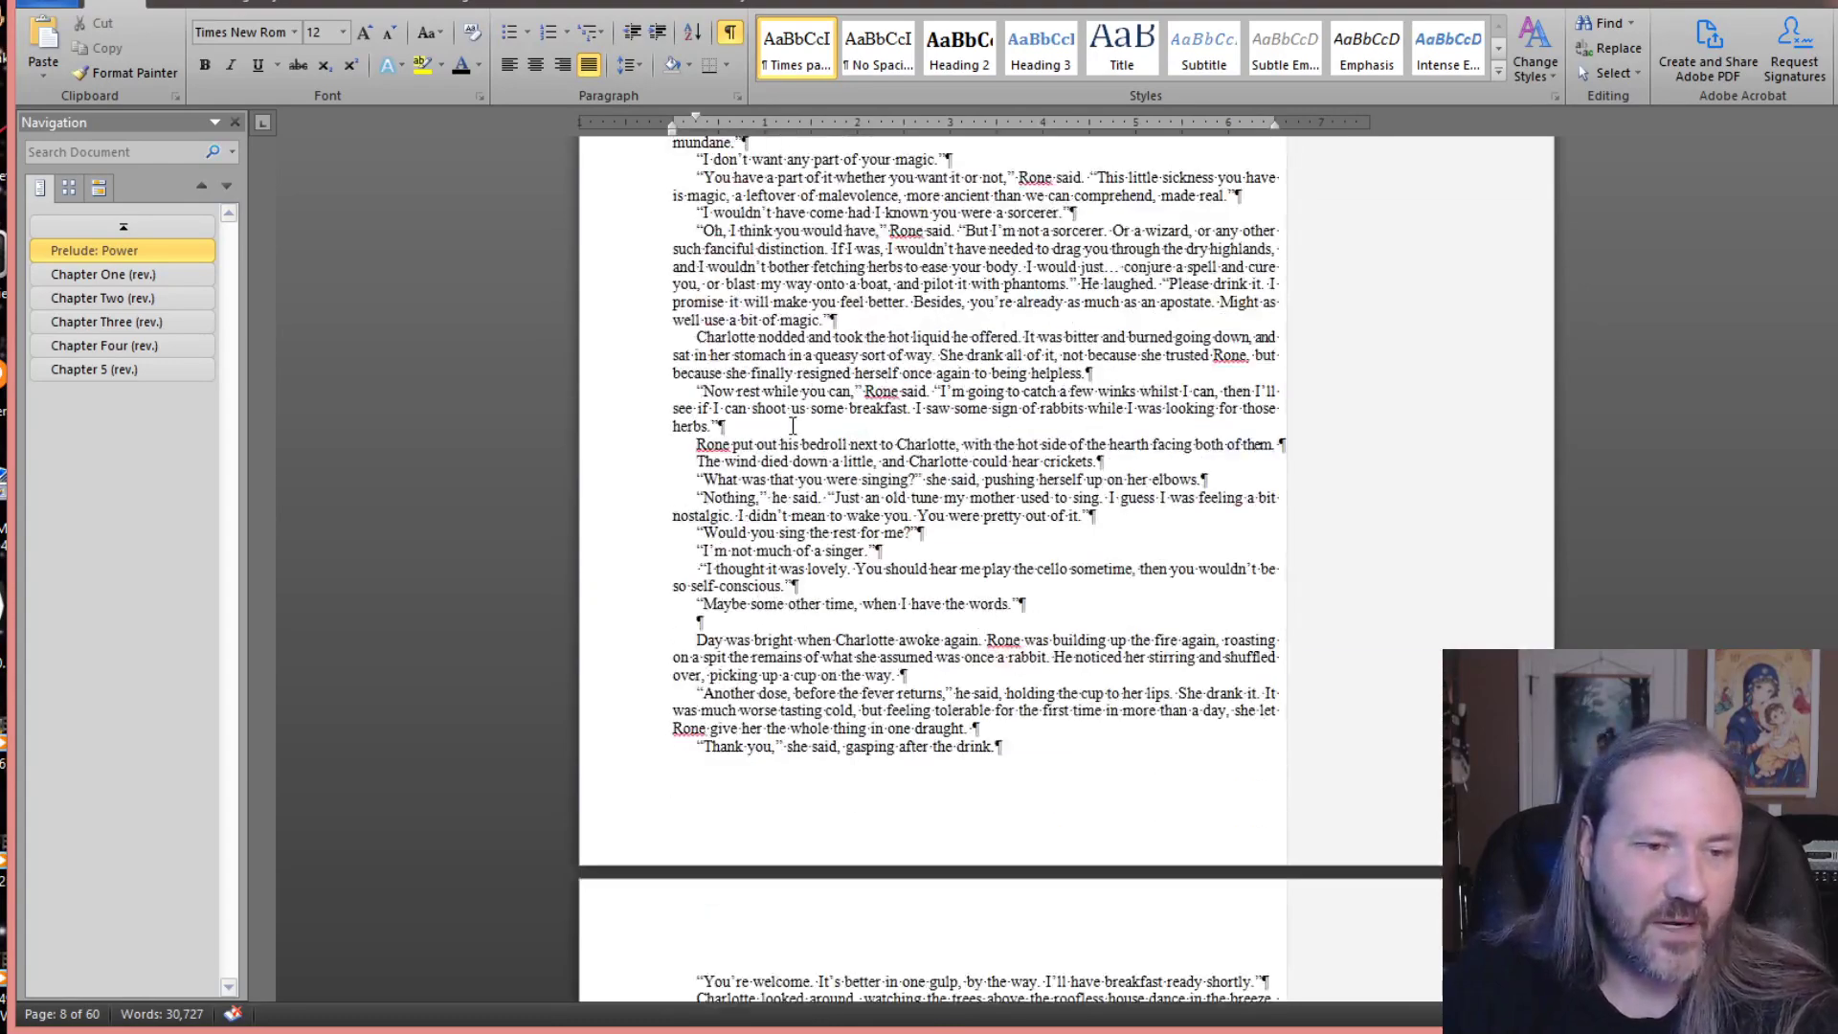
scroll(829, 198, up, 9)
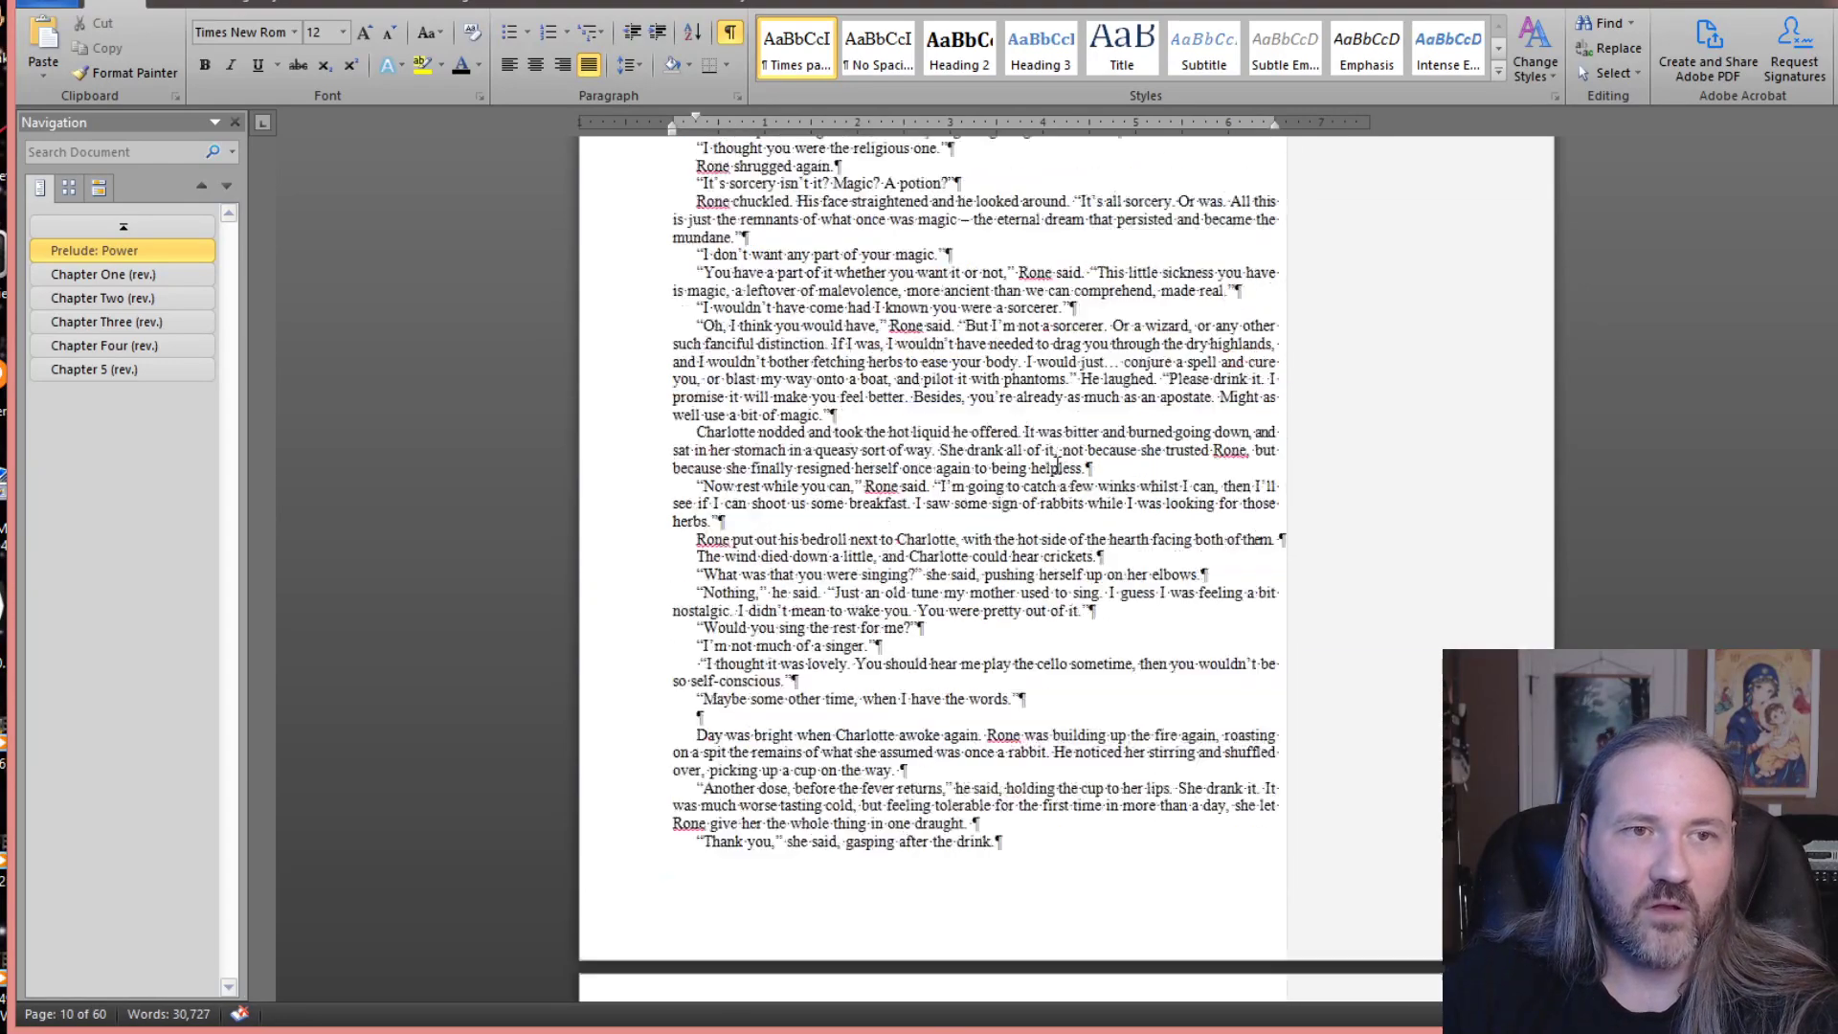
scroll(1050, 455, down, 11)
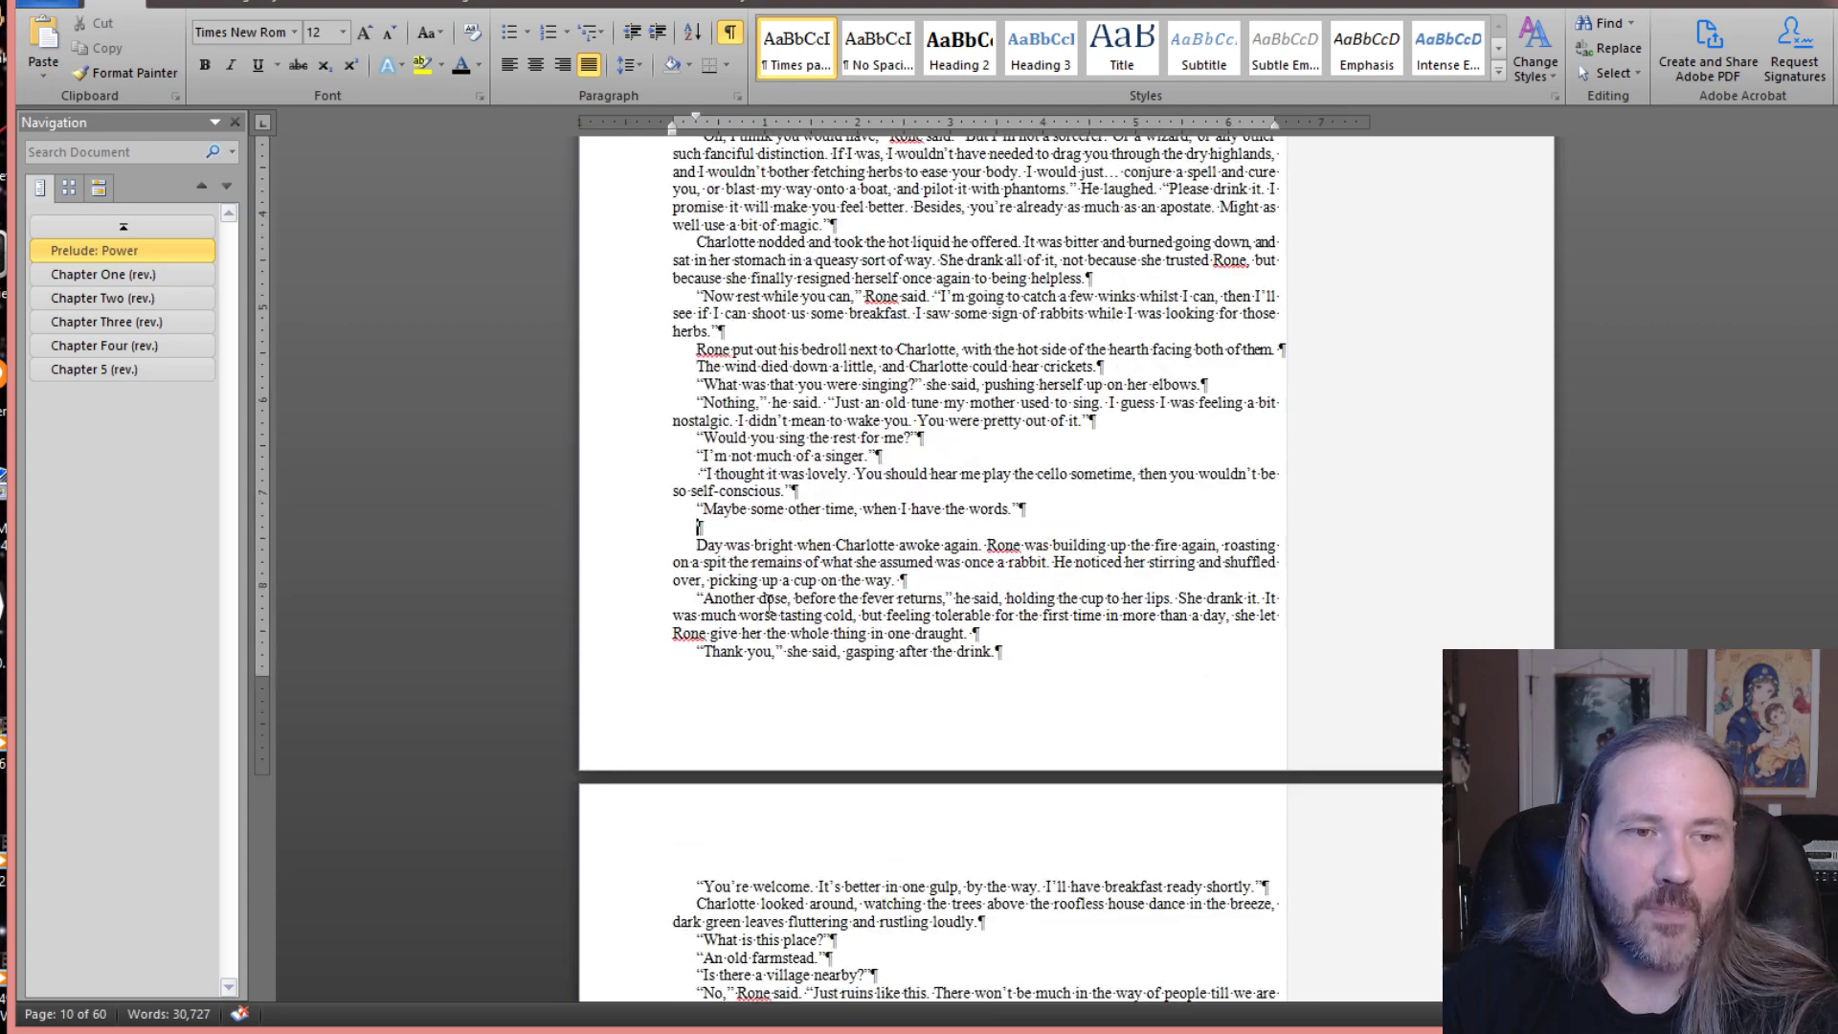
scroll(859, 581, down, 9)
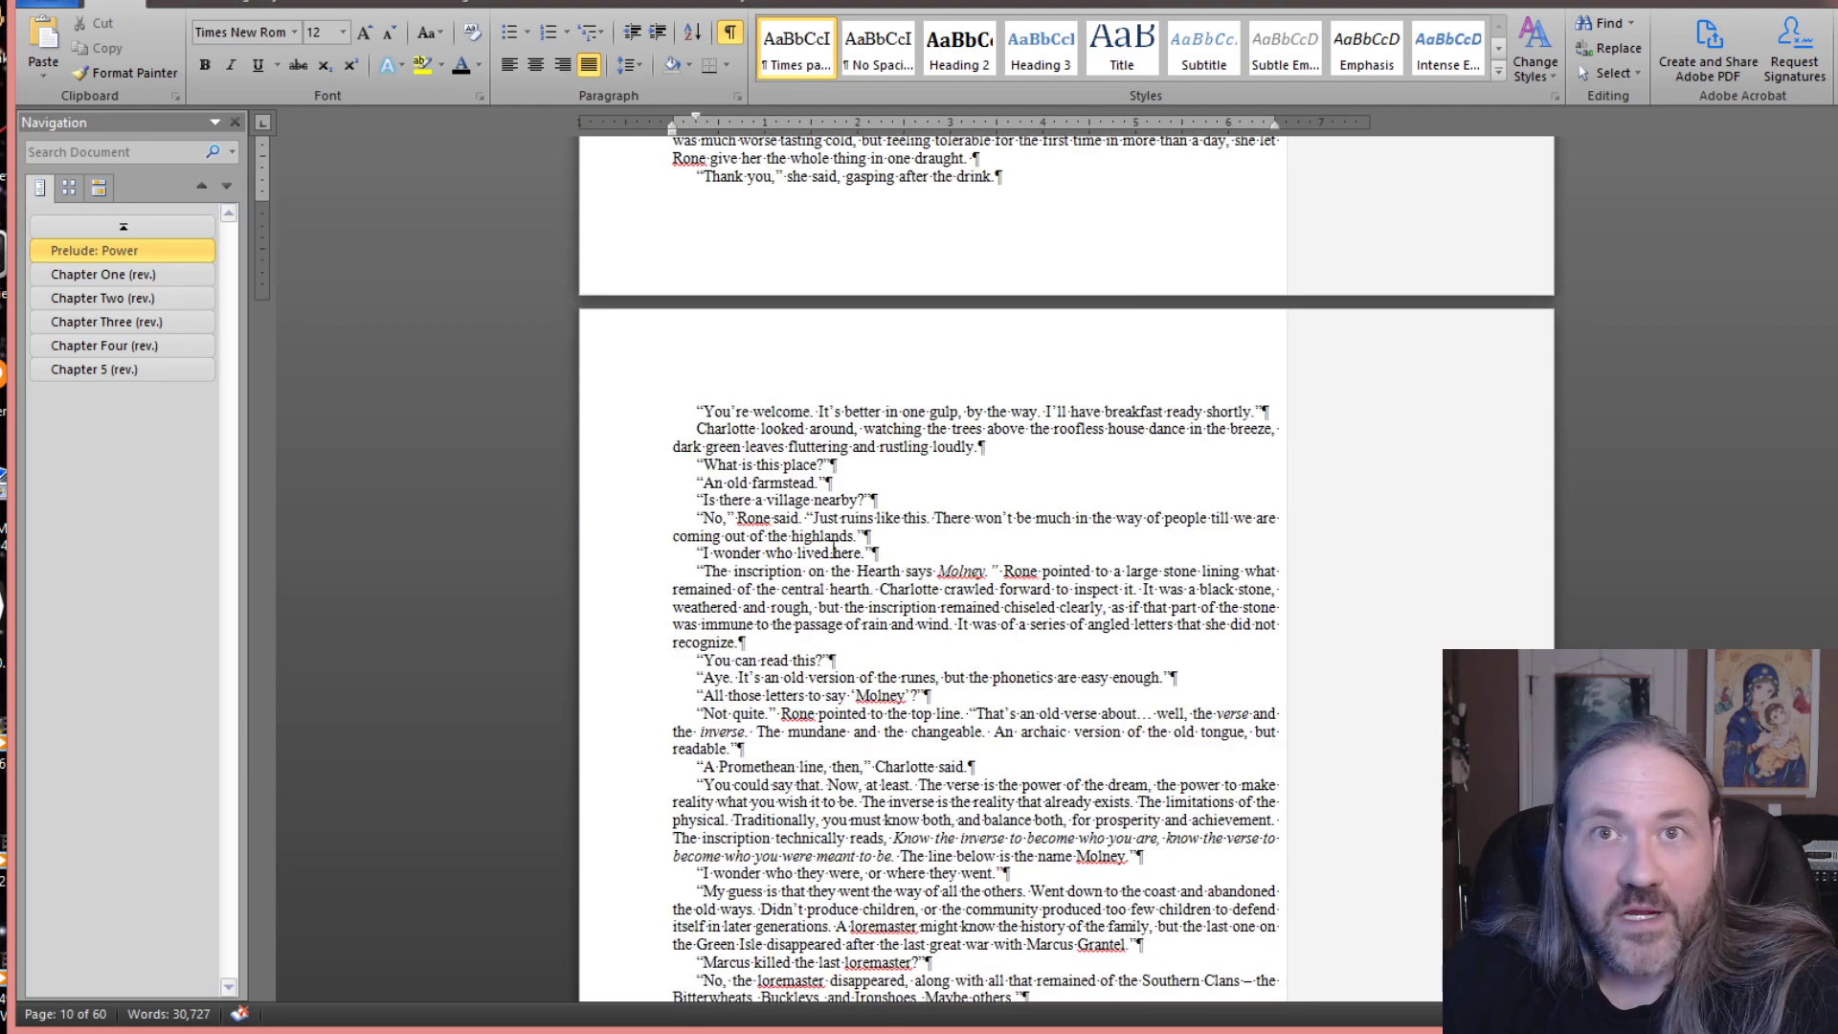
- Add a new paragraph after the last line of Chapter Four and insert a Next Page section break before the Chapter 5 (rev.) heading
click(185, 374)
scroll(951, 367, down, 10)
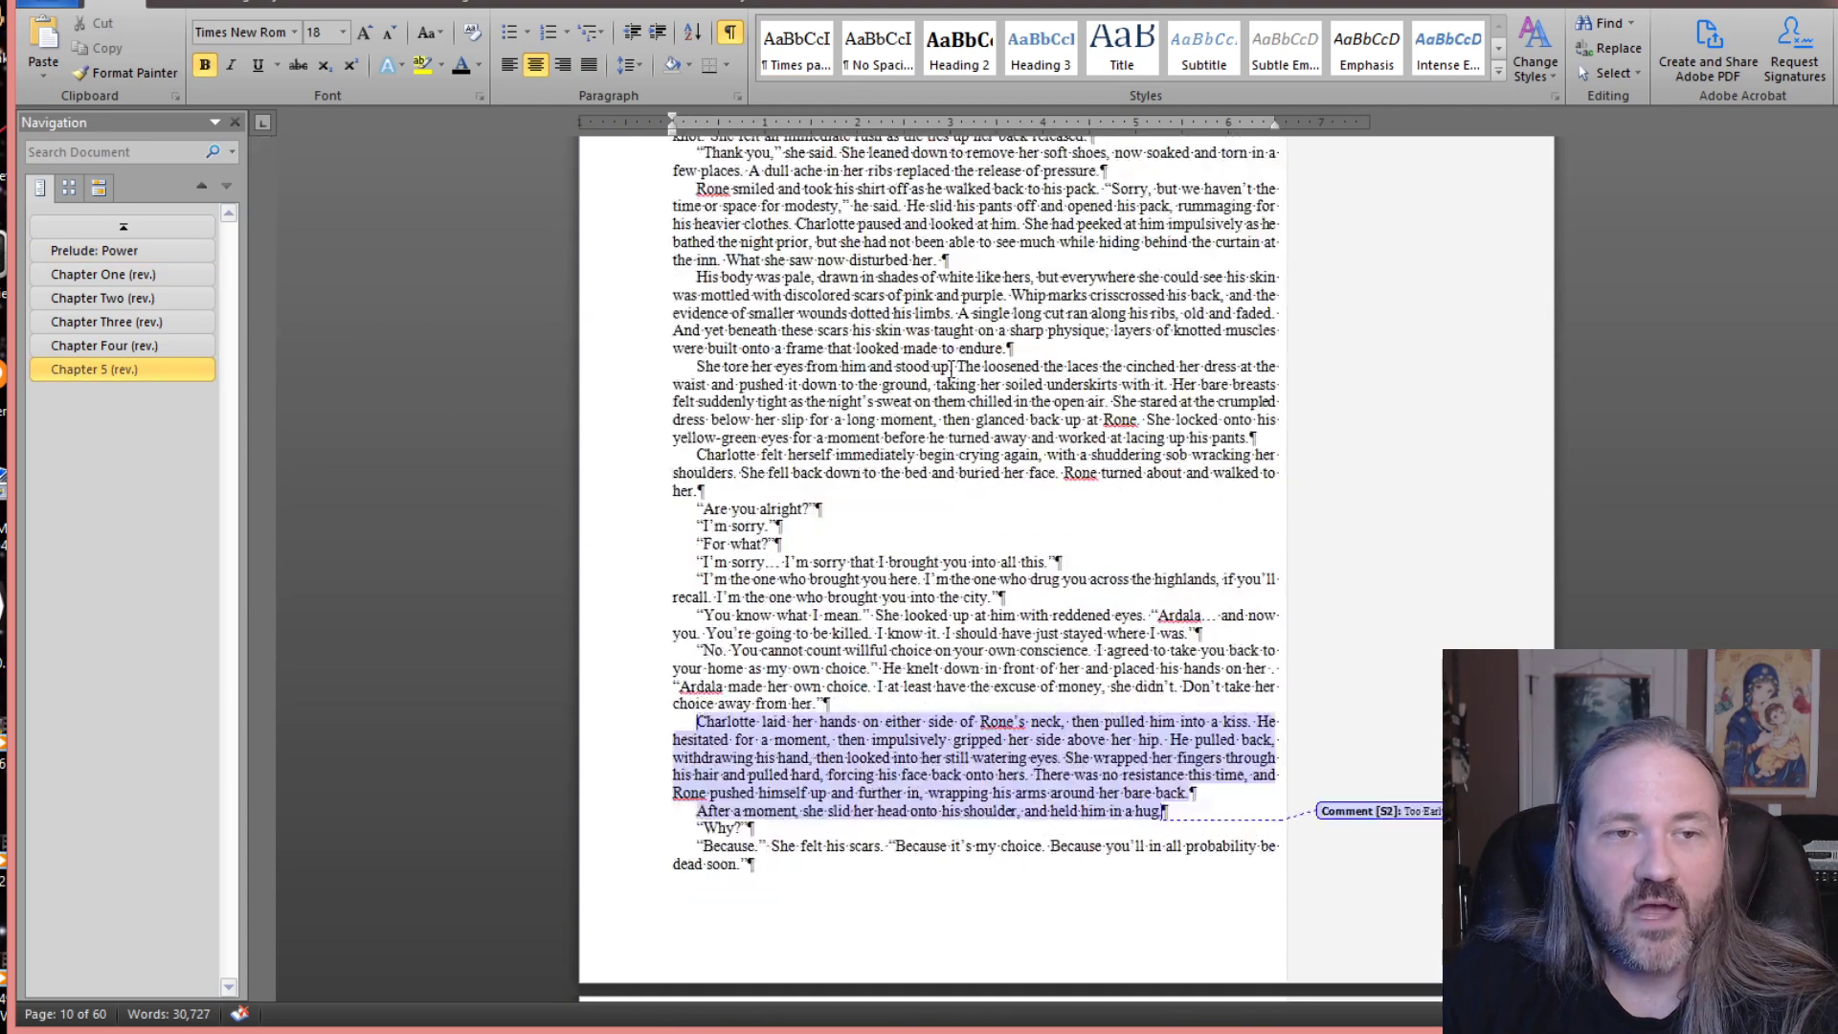
scroll(951, 366, up, 18)
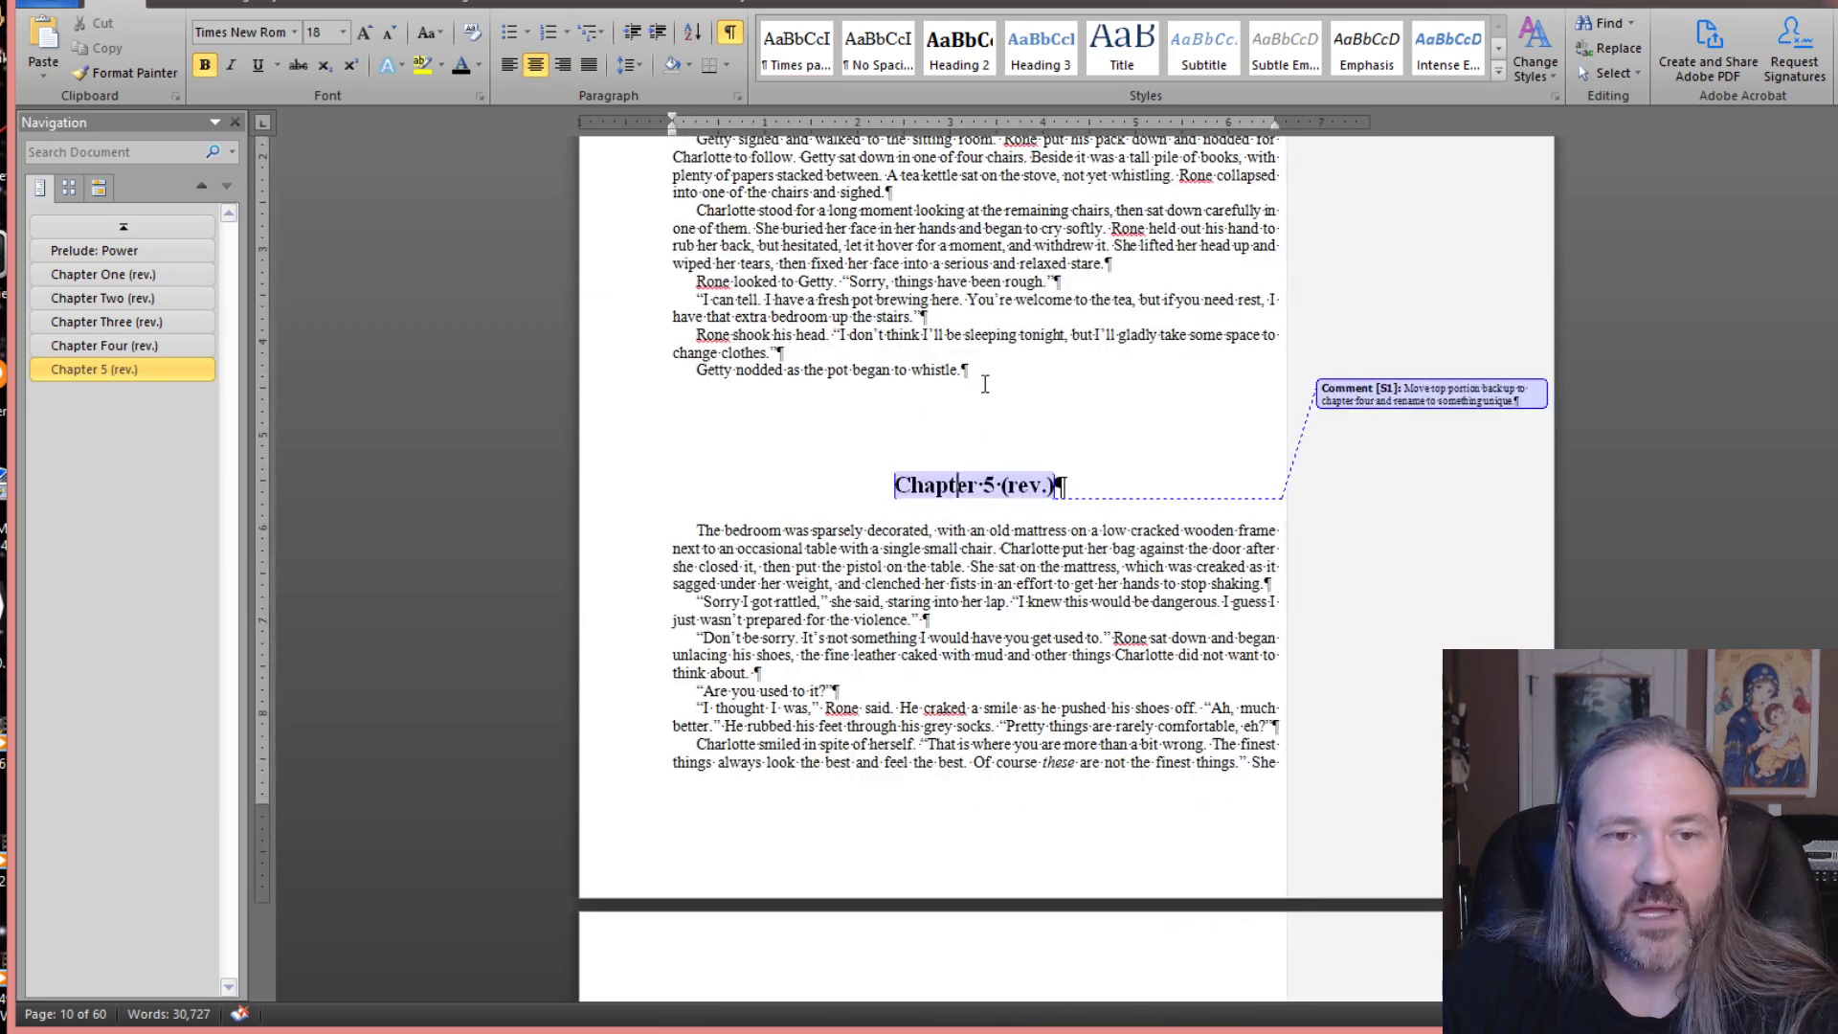
click(985, 384)
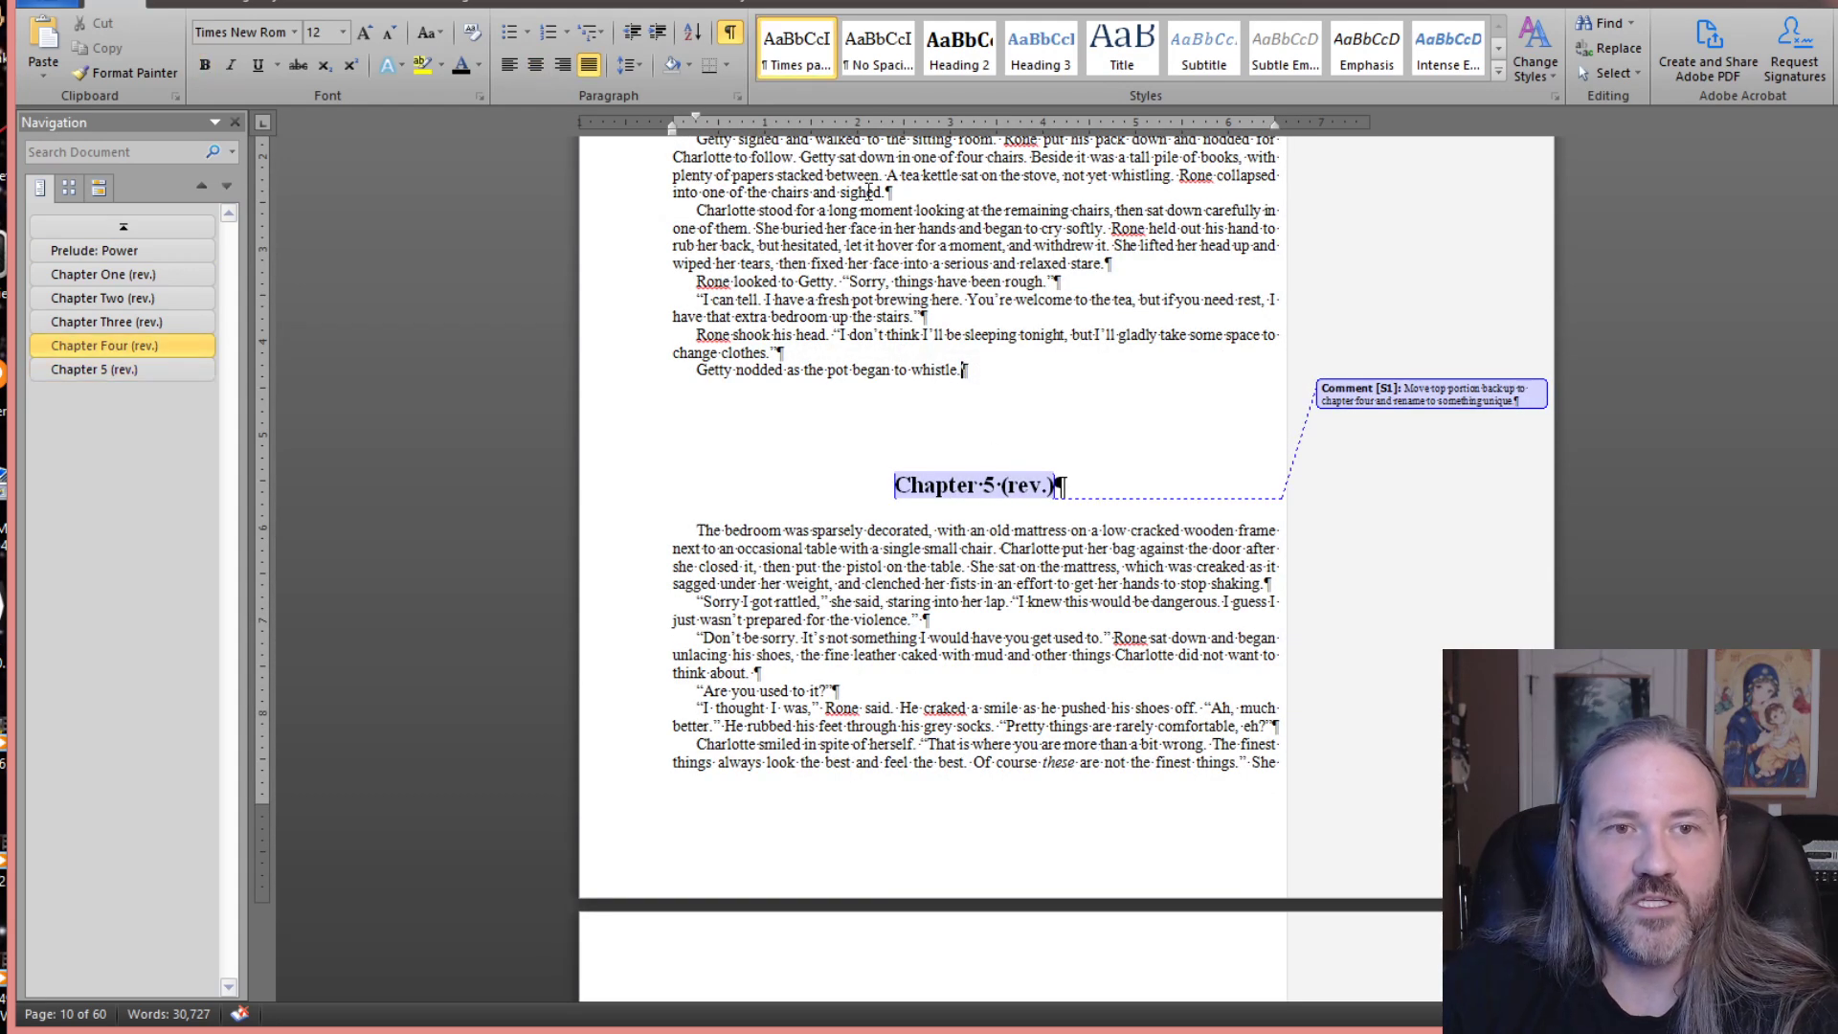
key(Return)
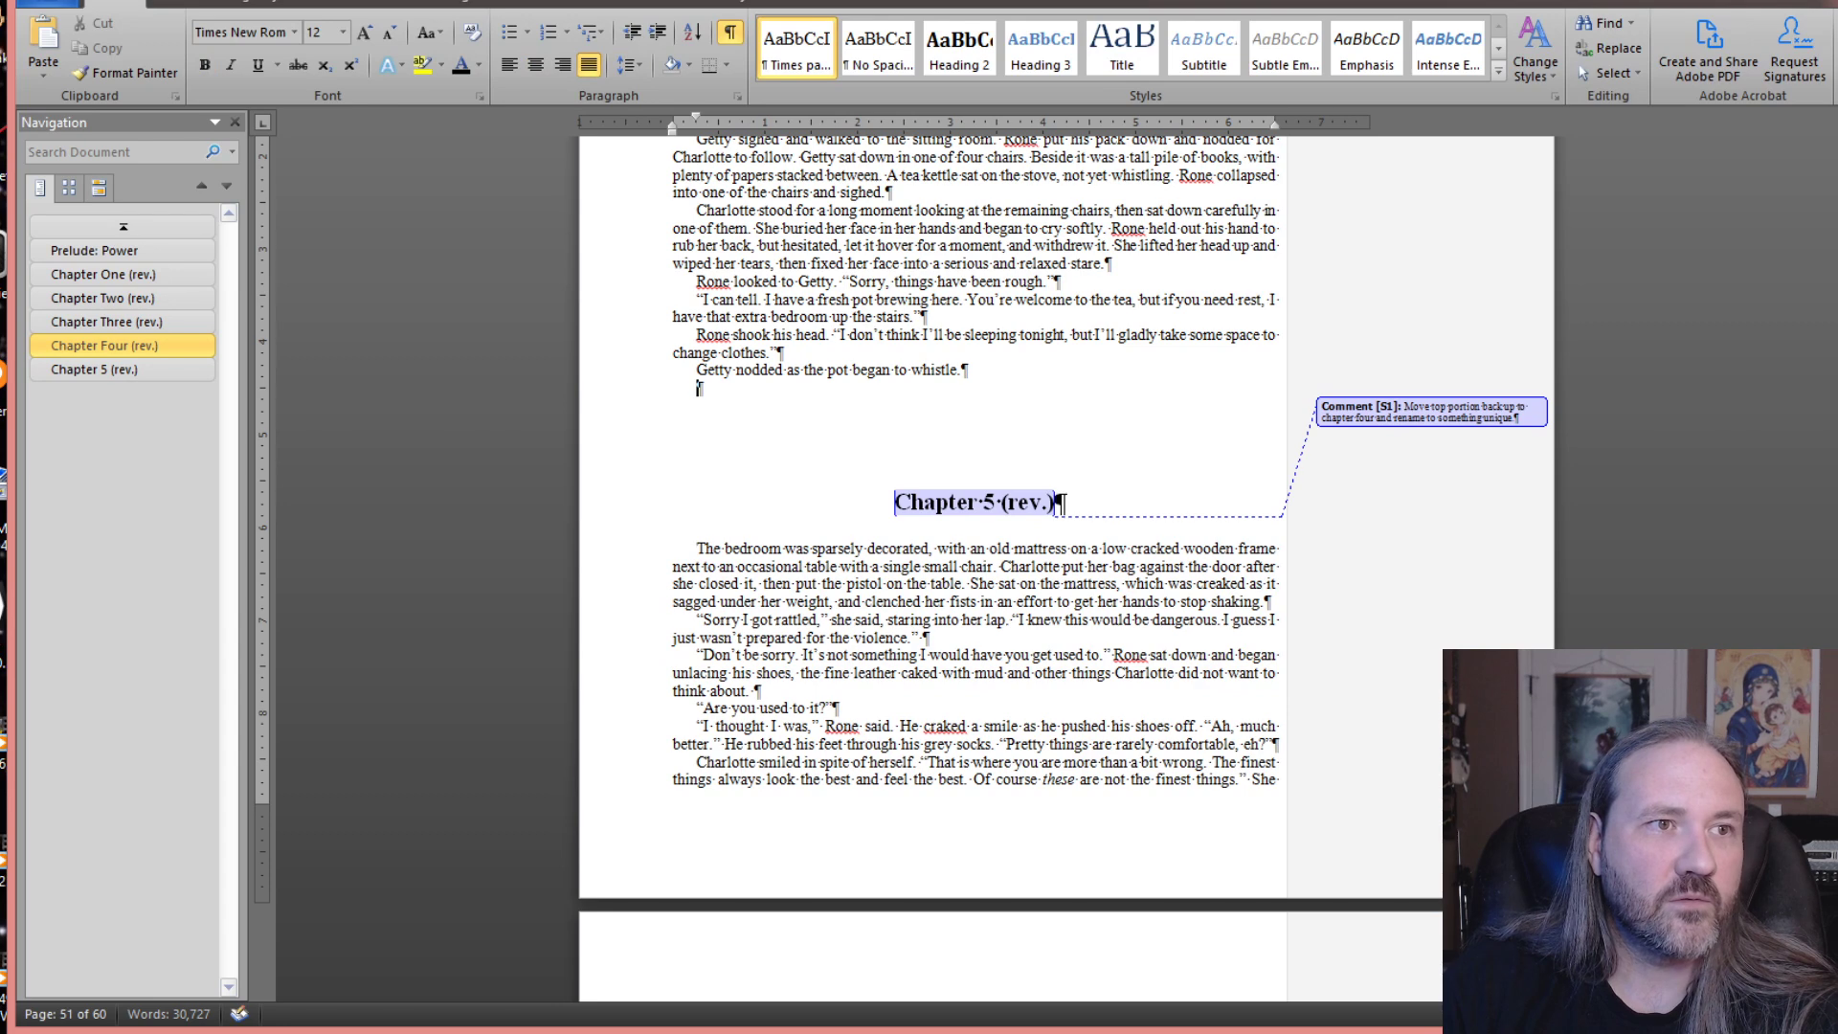
click(278, 3)
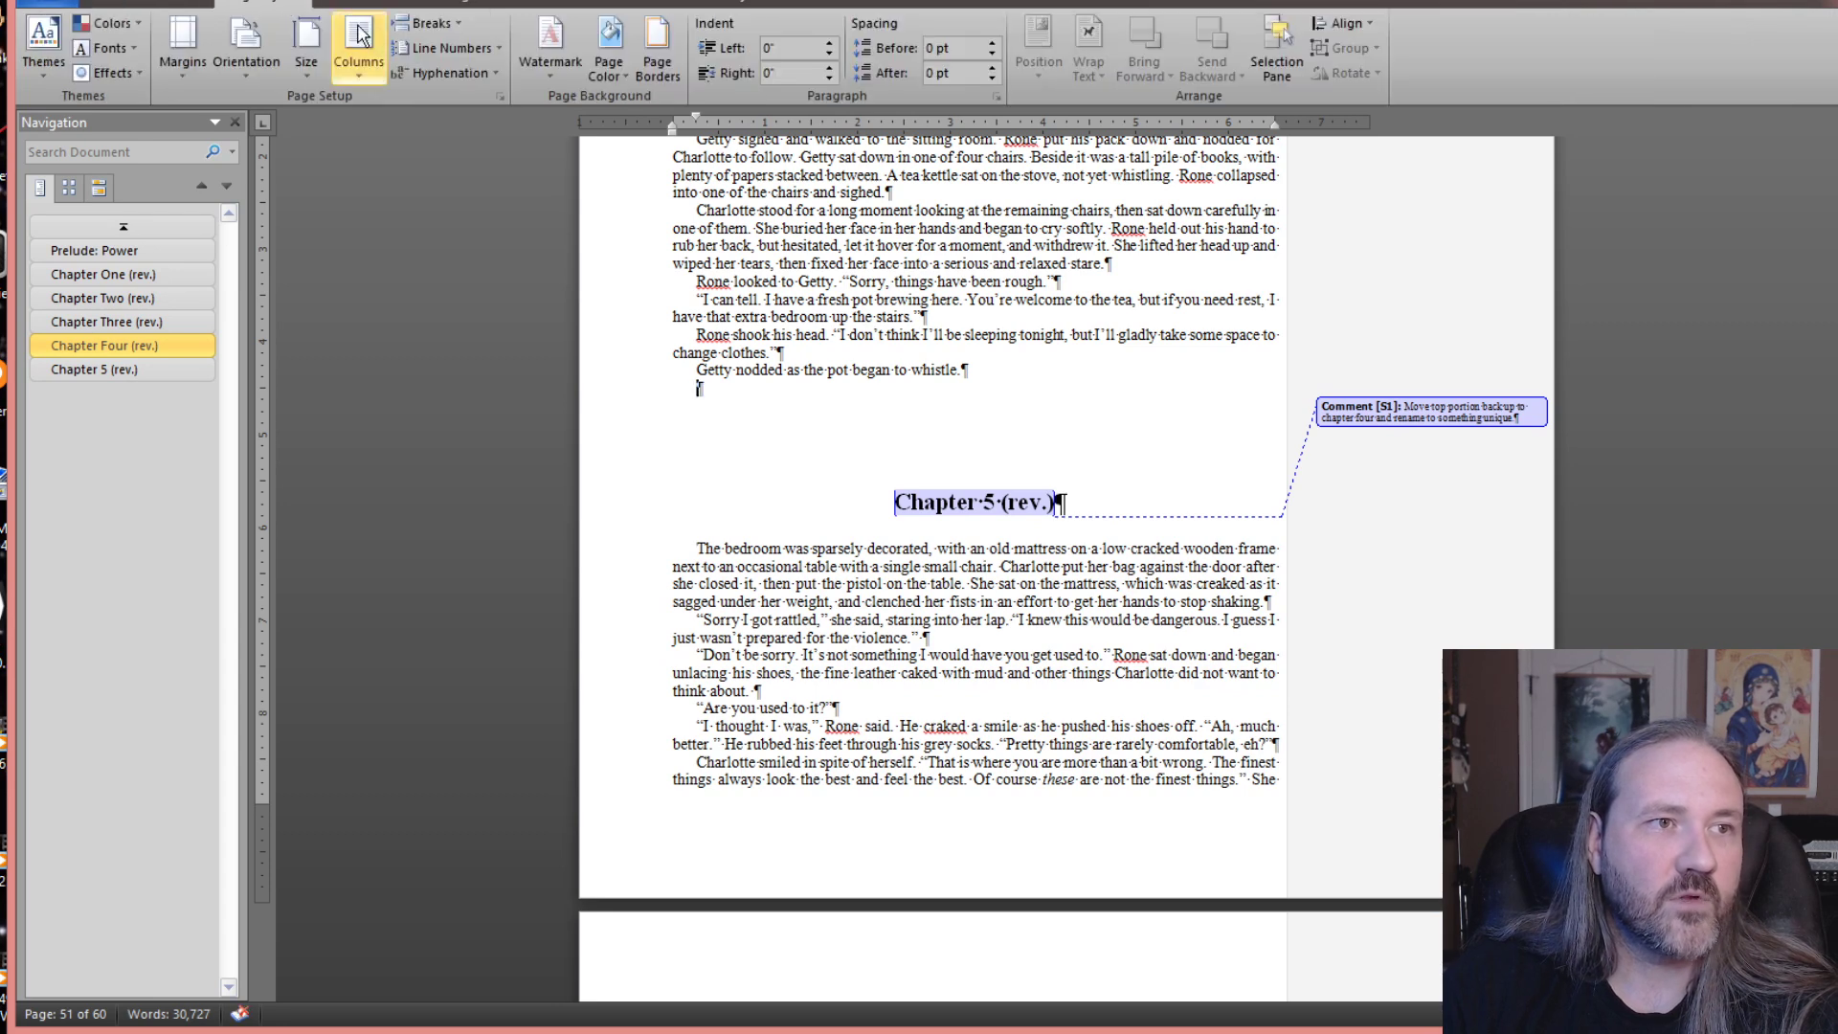
click(455, 36)
click(498, 306)
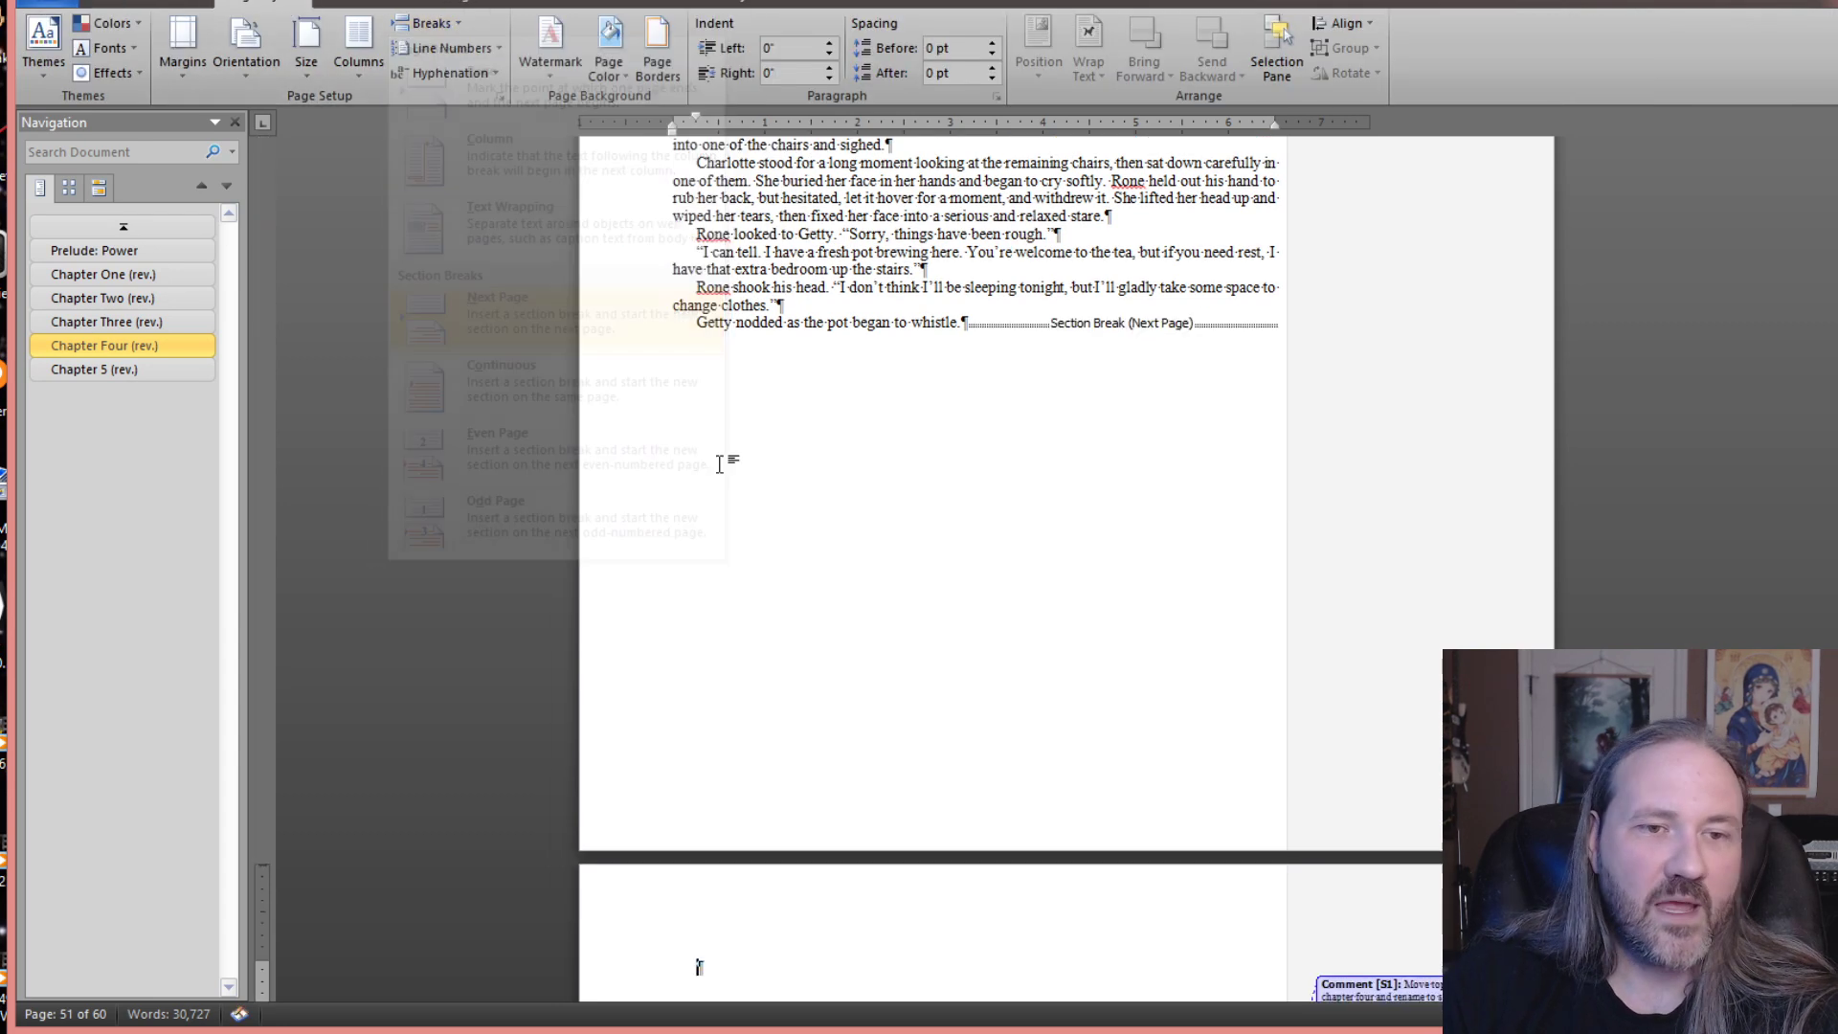
scroll(720, 464, down, 10)
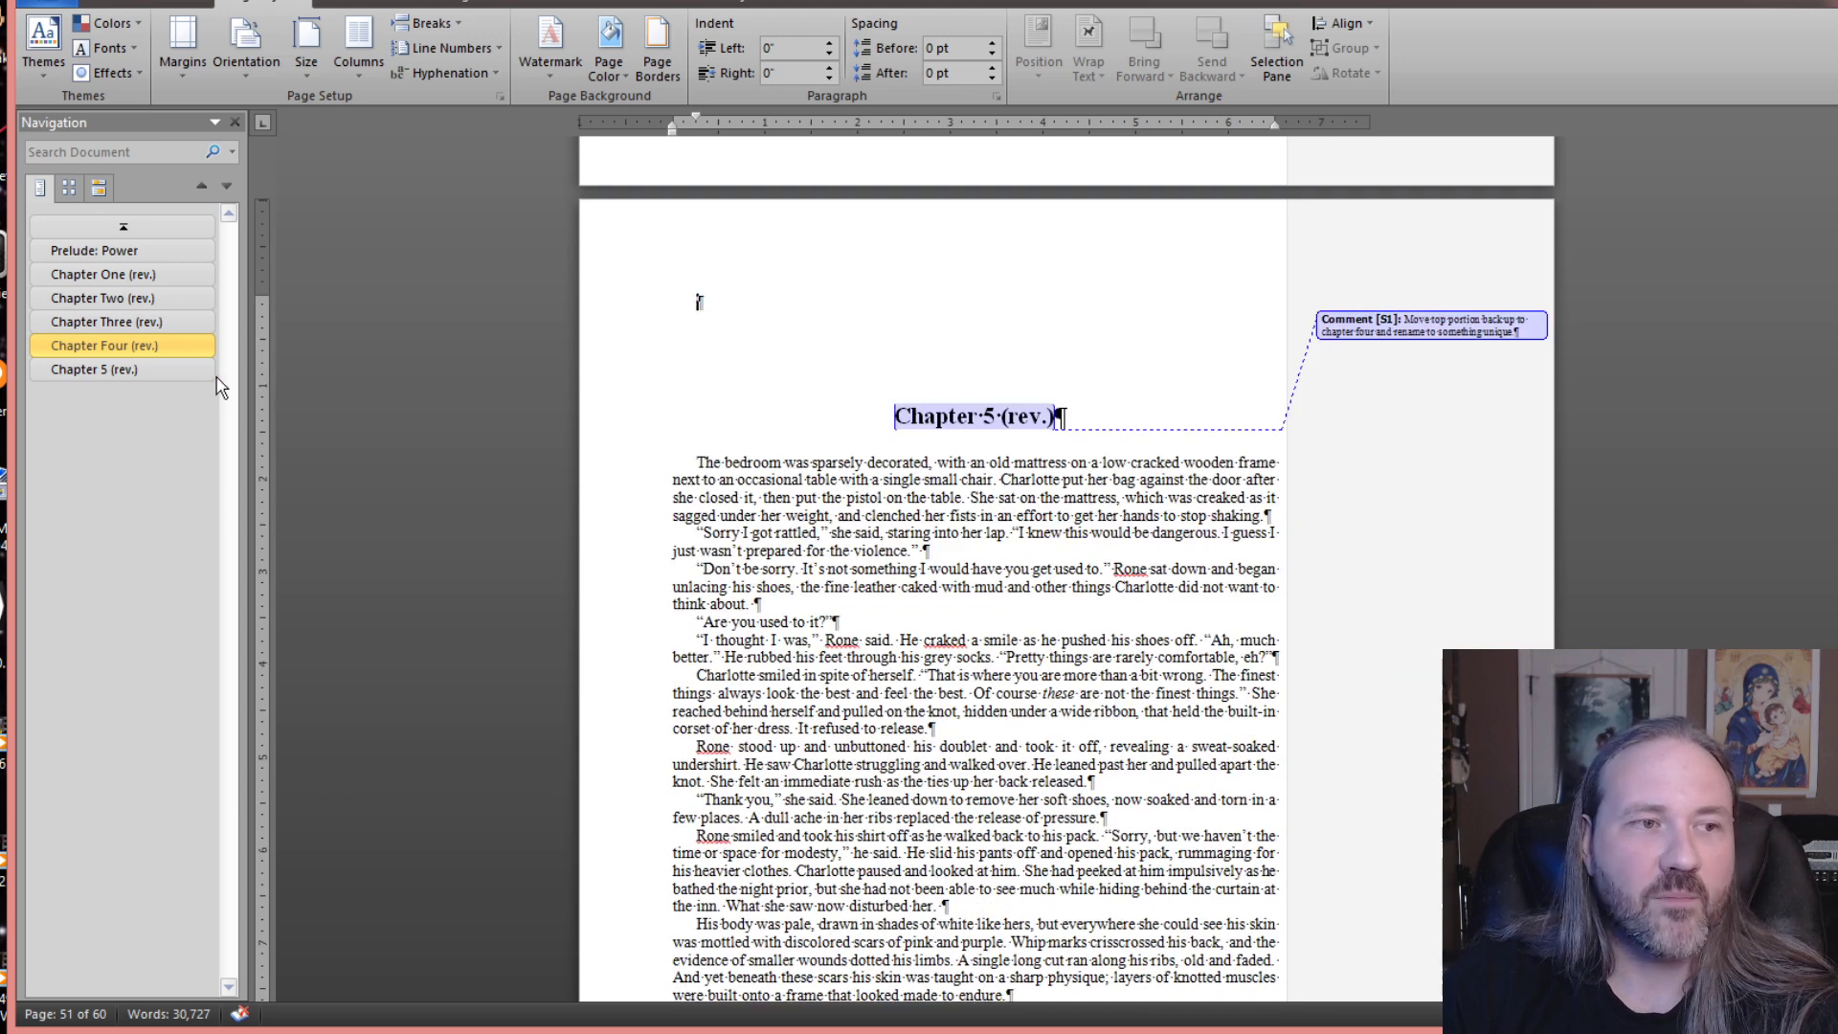
- Insert a Next Page section break in the last empty paragraph above the Chapter Four (rev.) heading
click(130, 343)
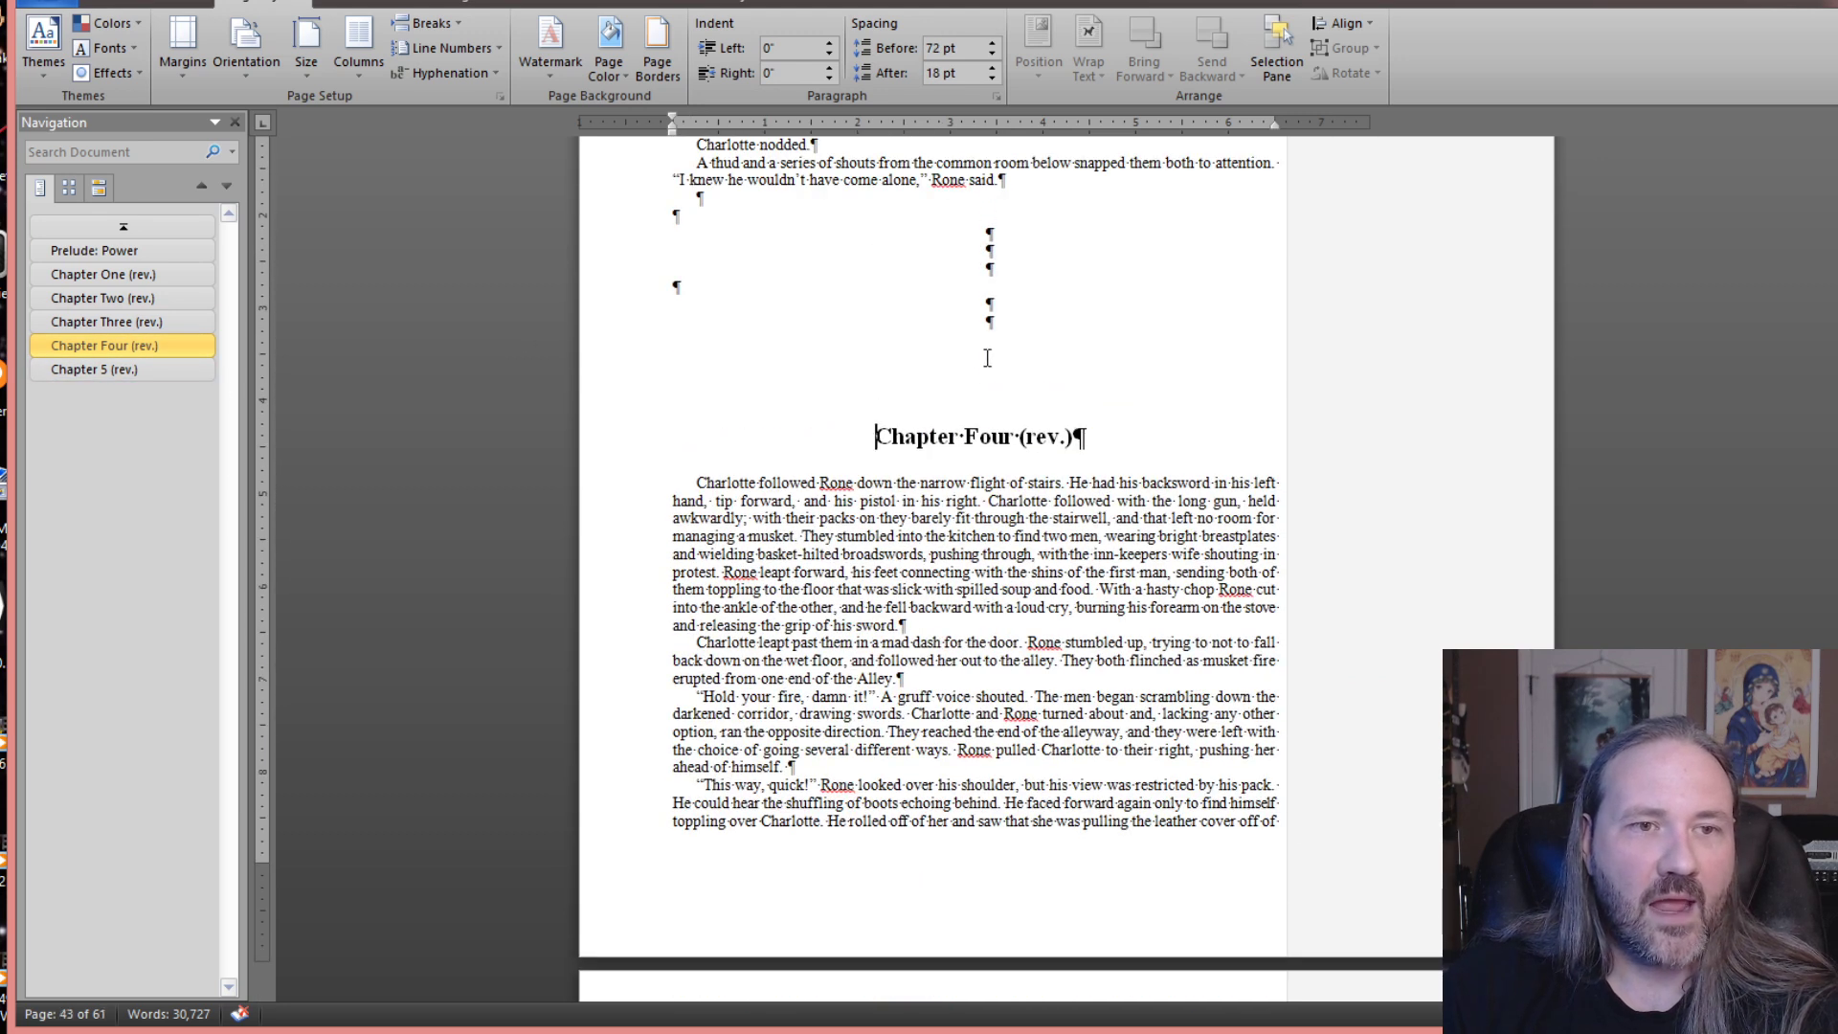
click(988, 366)
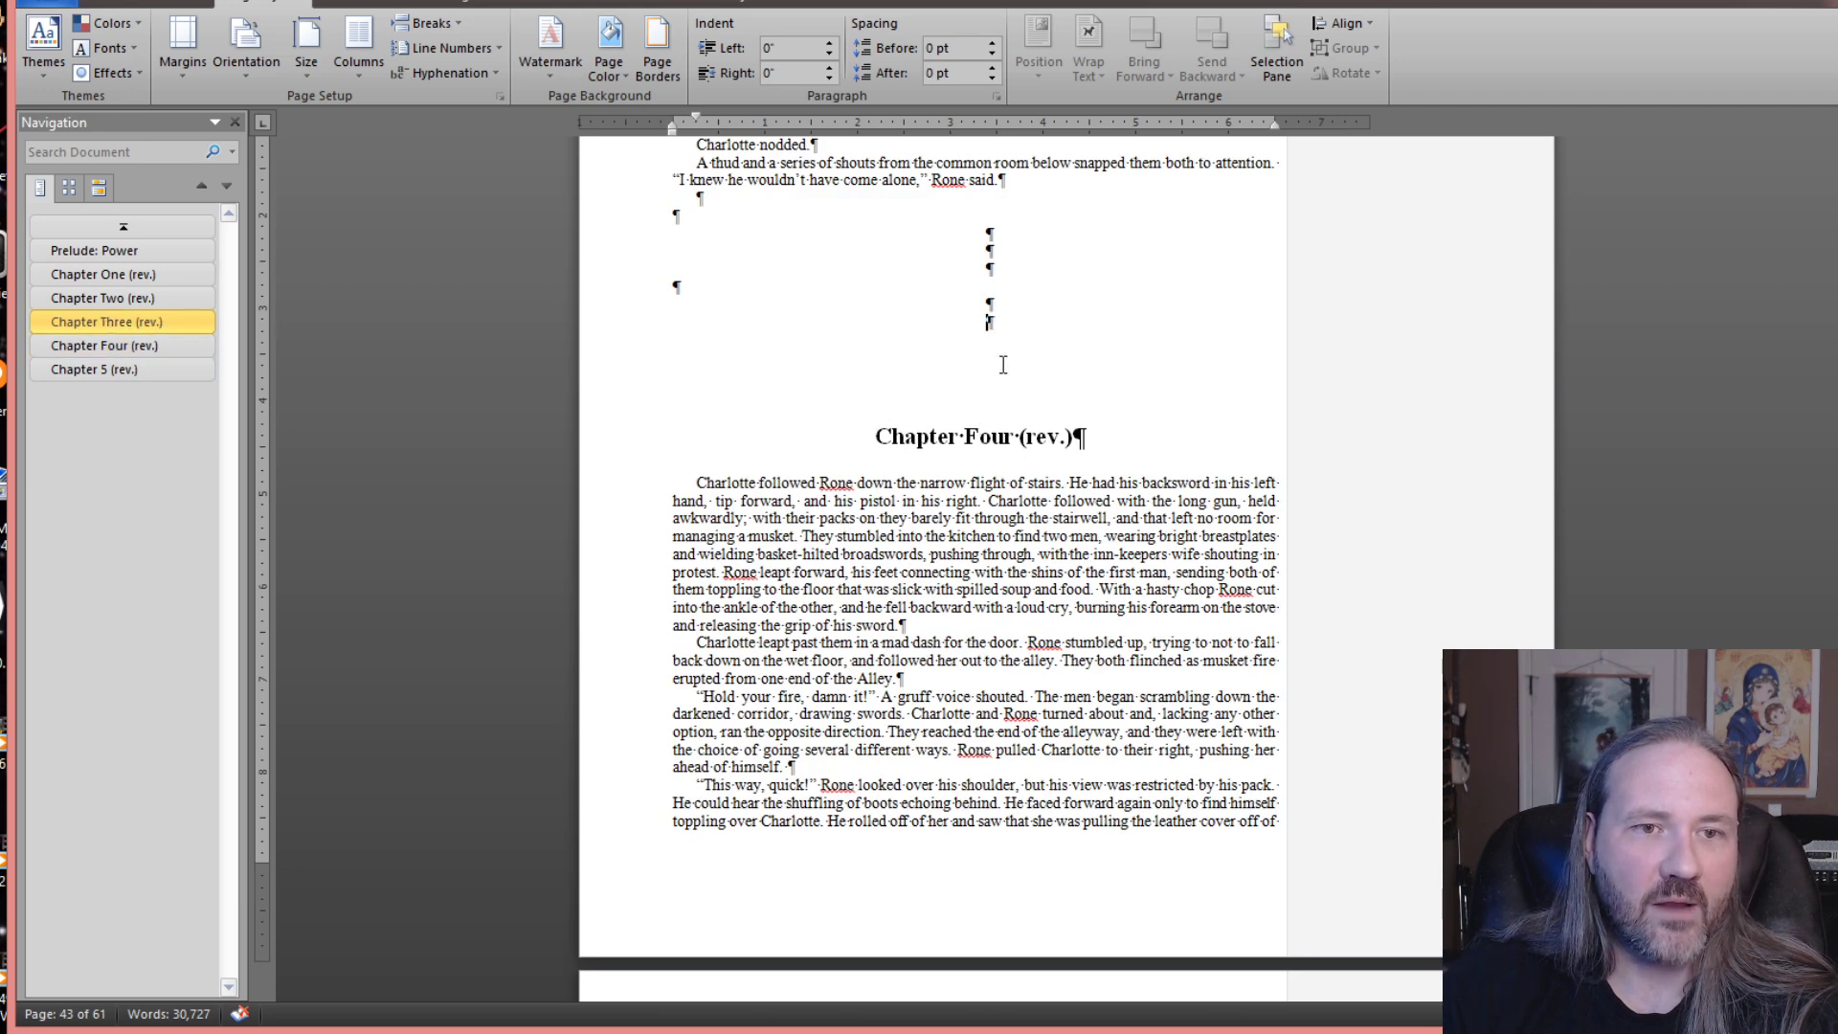
click(445, 24)
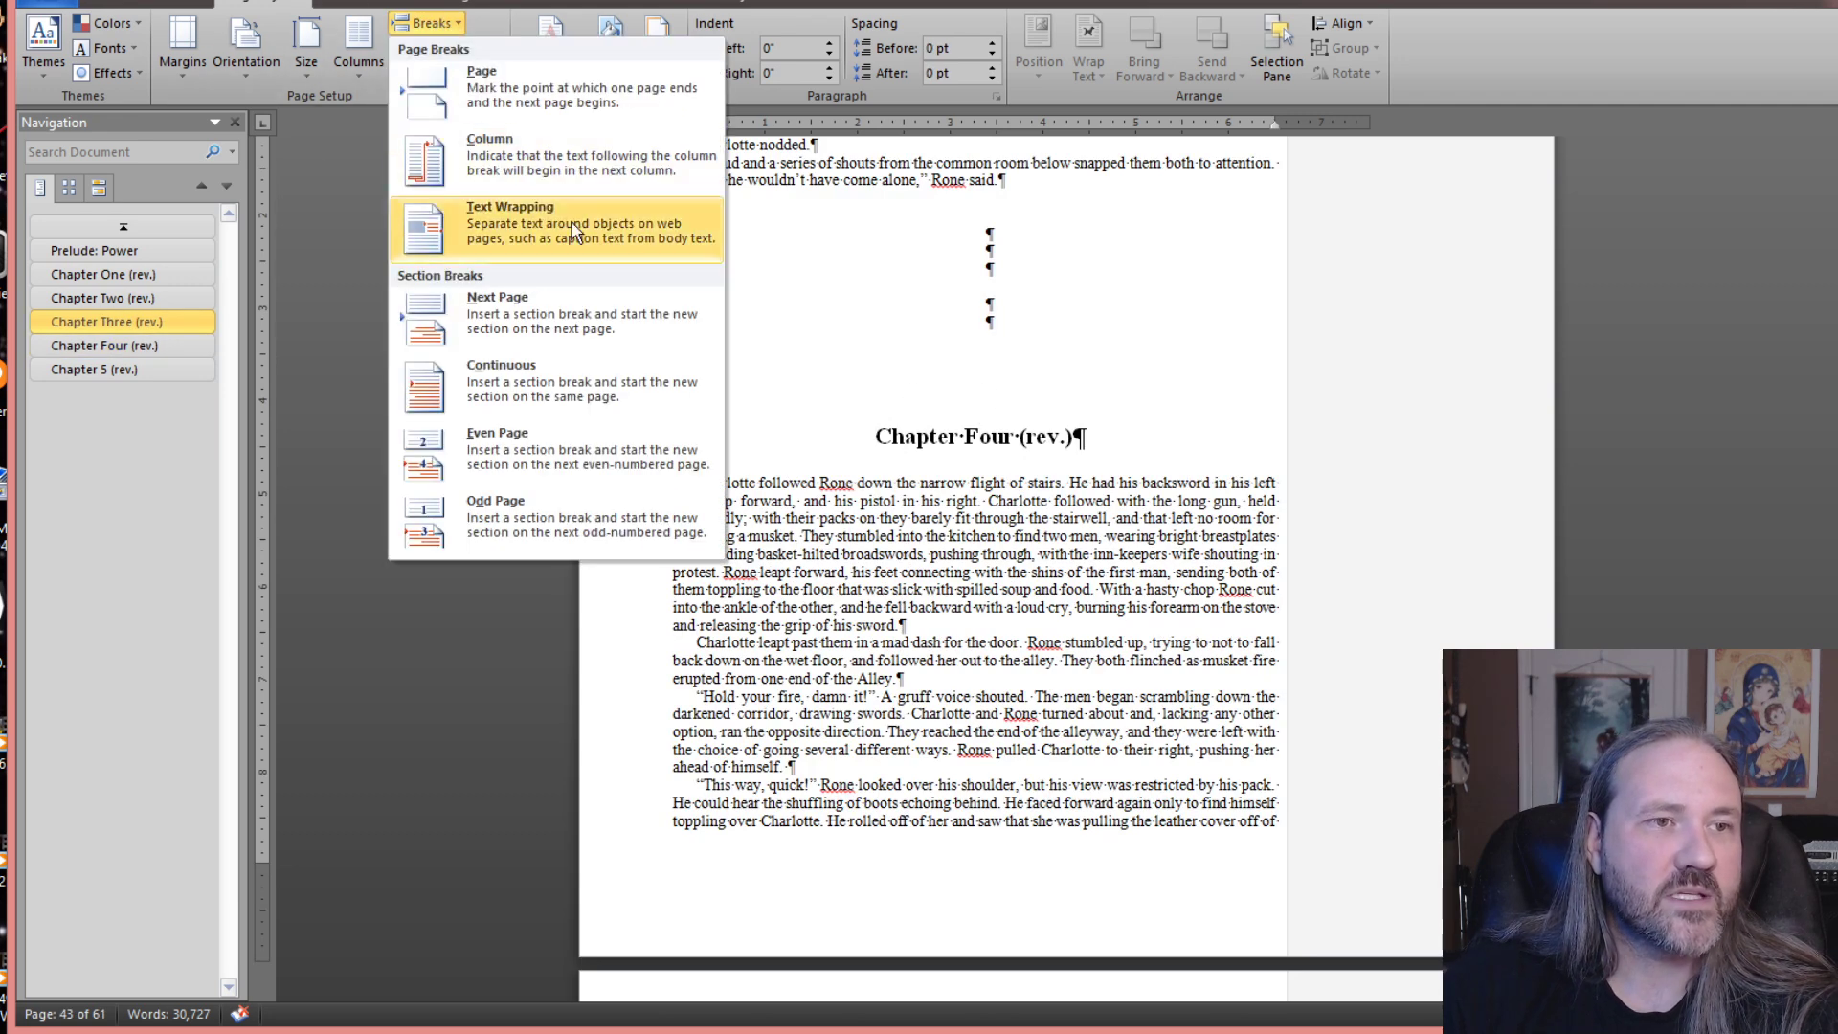
click(479, 302)
- Delete the surplus empty paragraphs between the end of Chapter Three's text and its section break
scroll(898, 385, up, 3)
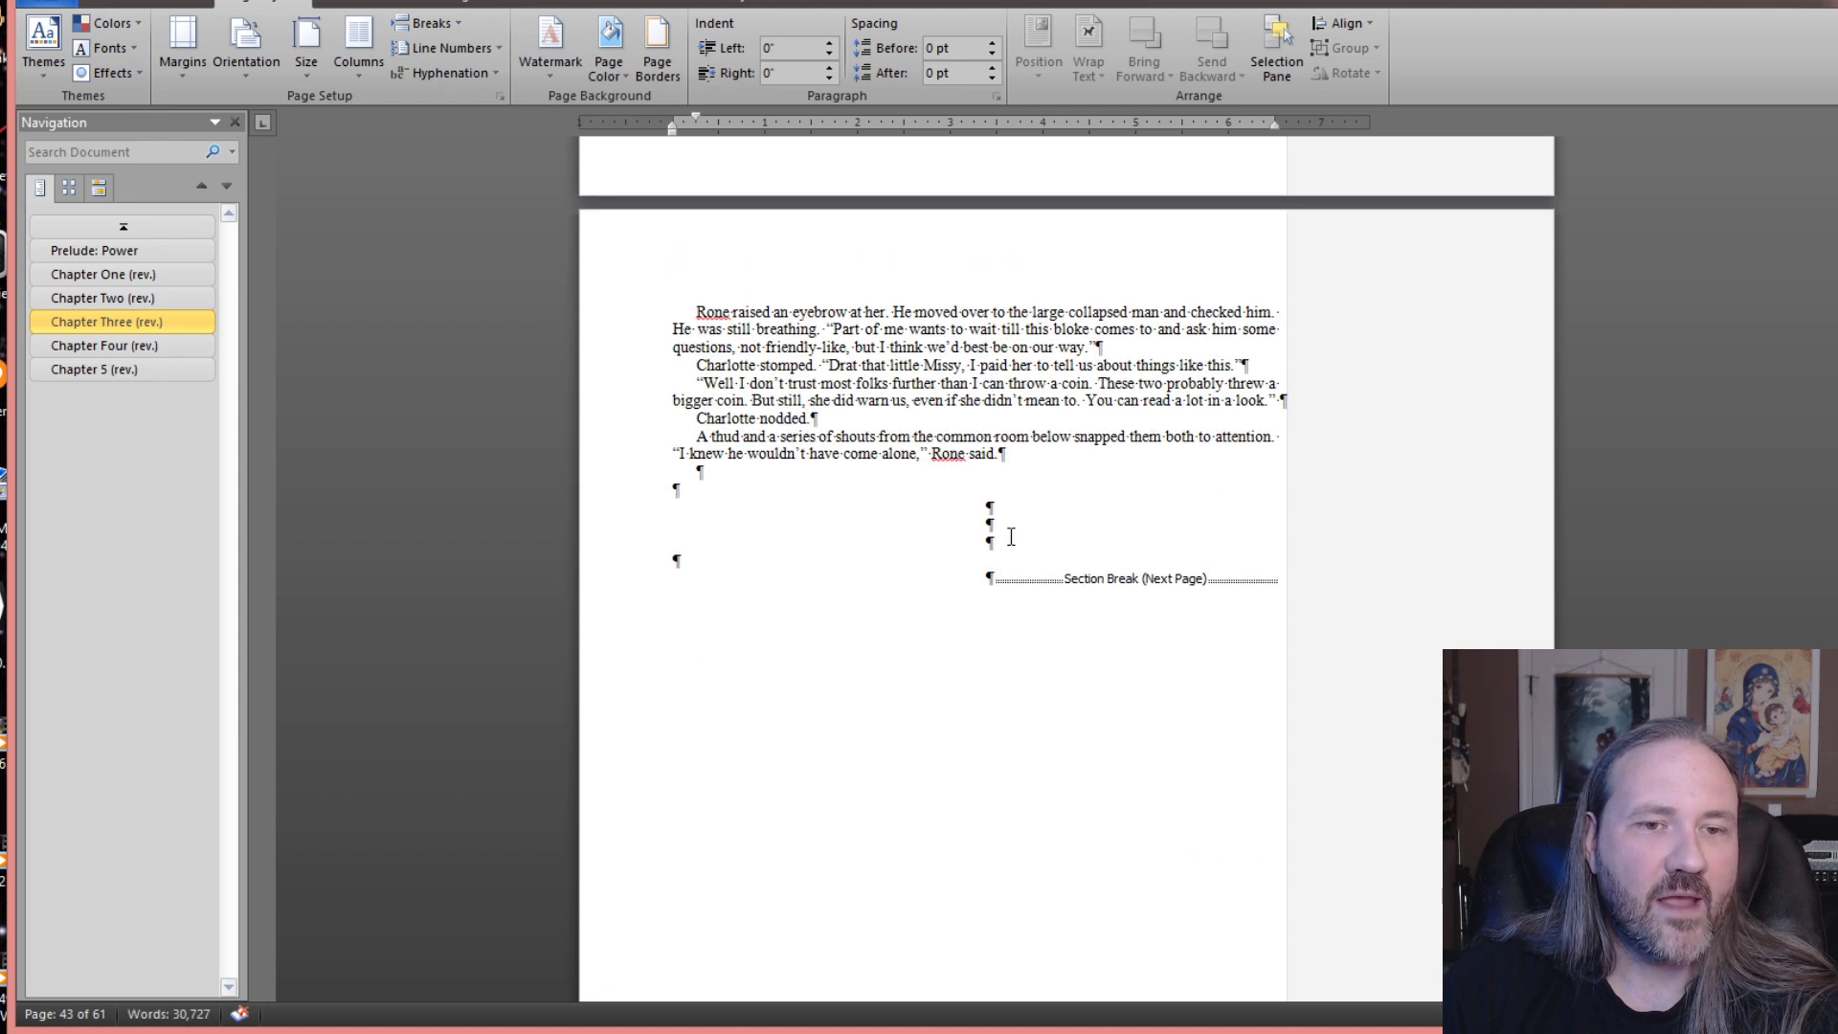
key(BackSpace)
key(BackSpace)
key(BackSpace)
key(BackSpace)
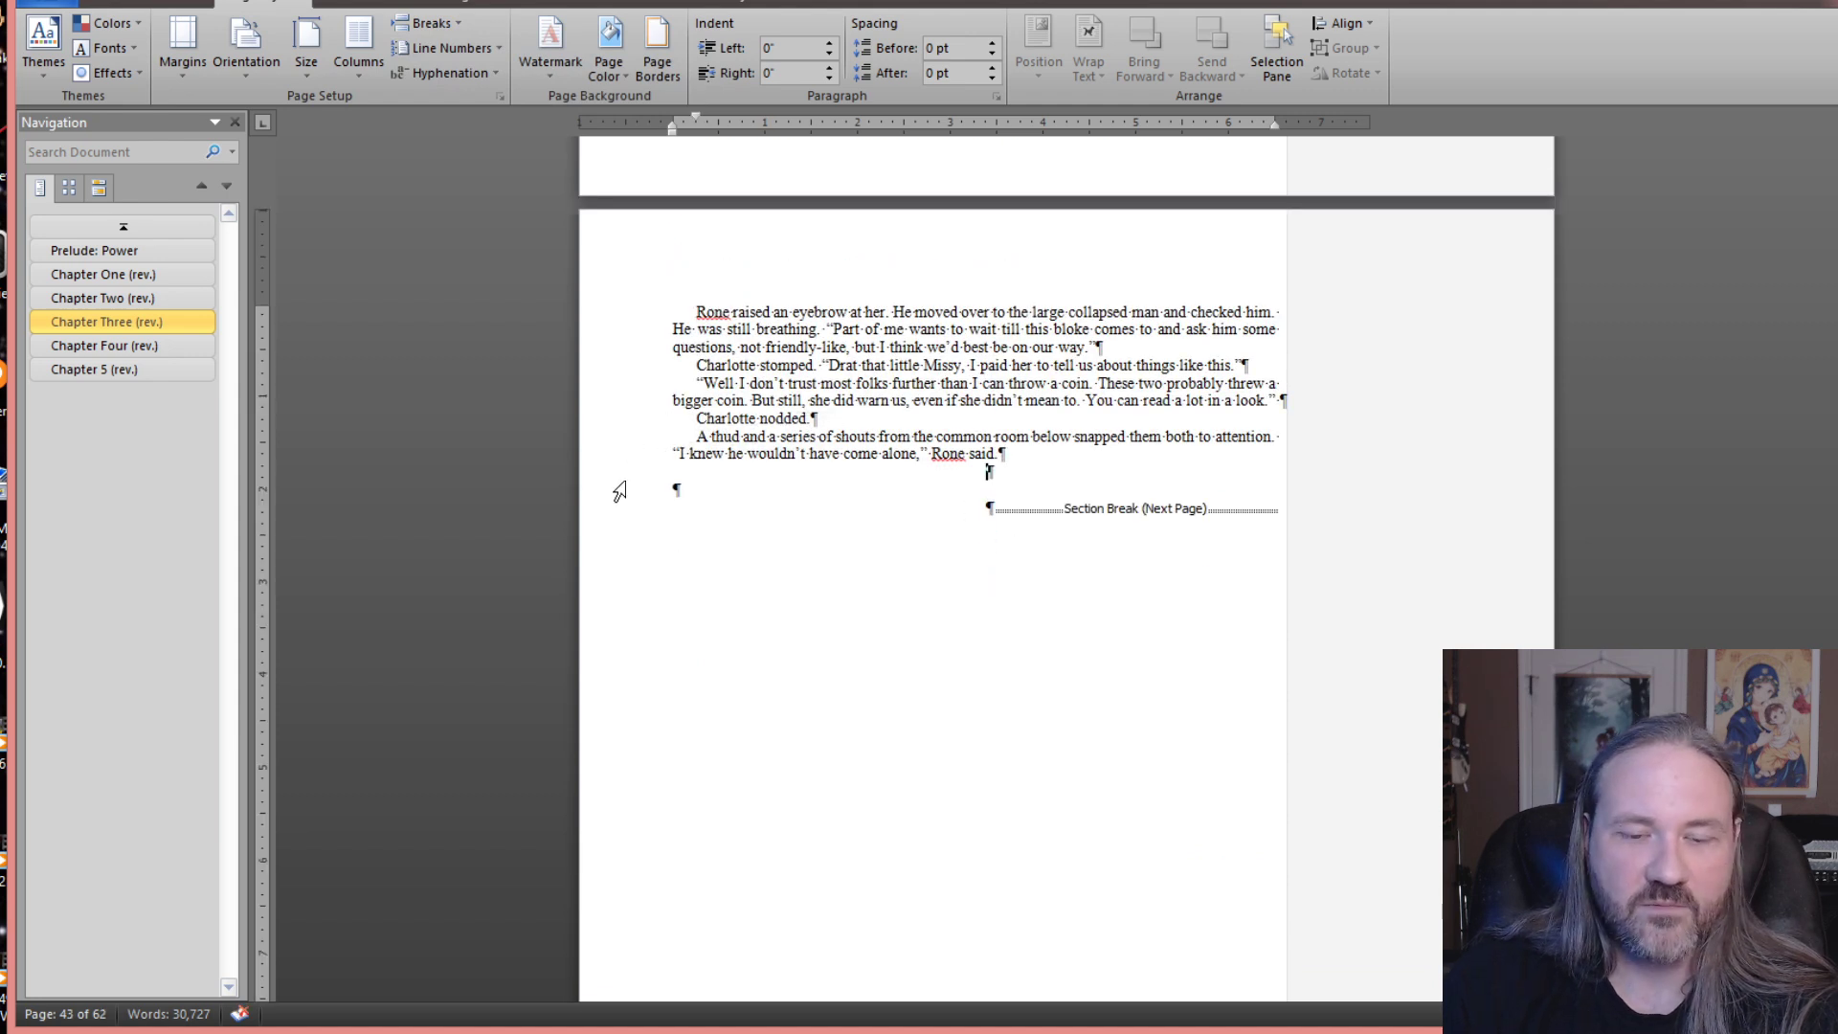
key(BackSpace)
key(BackSpace)
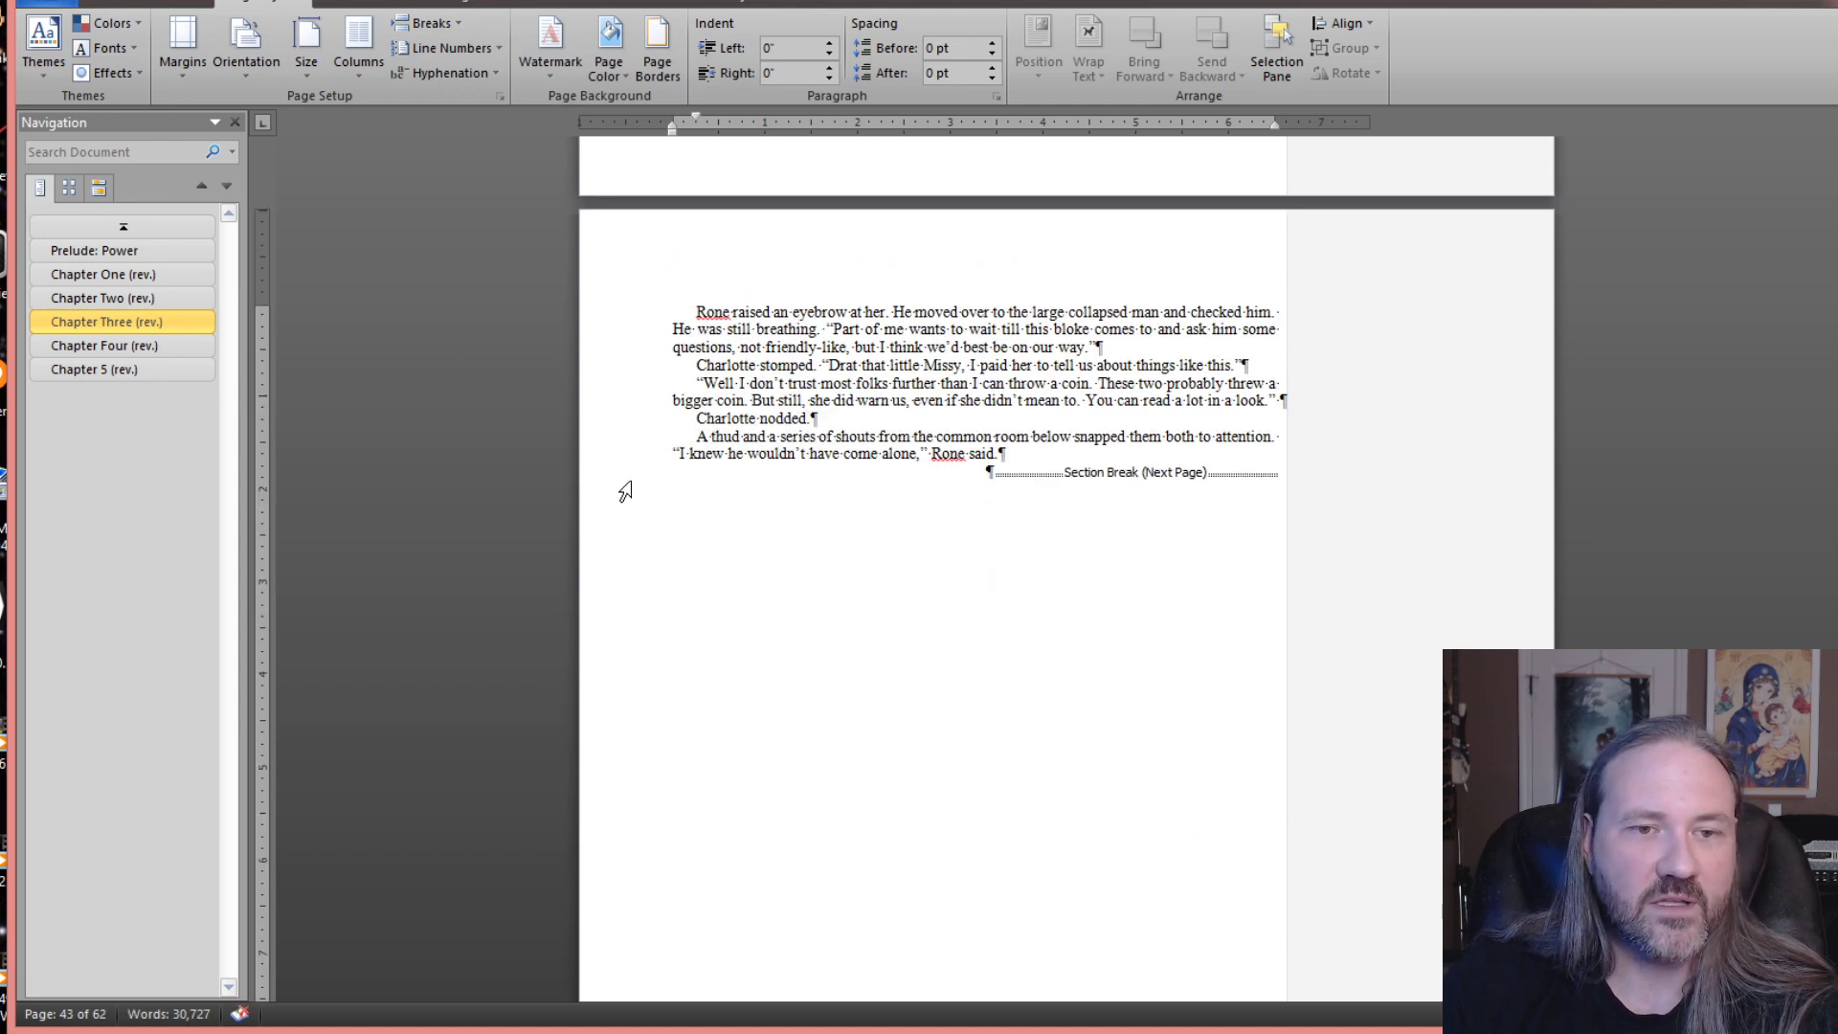
- Replace the empty paragraphs above the Chapter Two (rev.) heading with a single blank line in the Times paragraph style
click(102, 297)
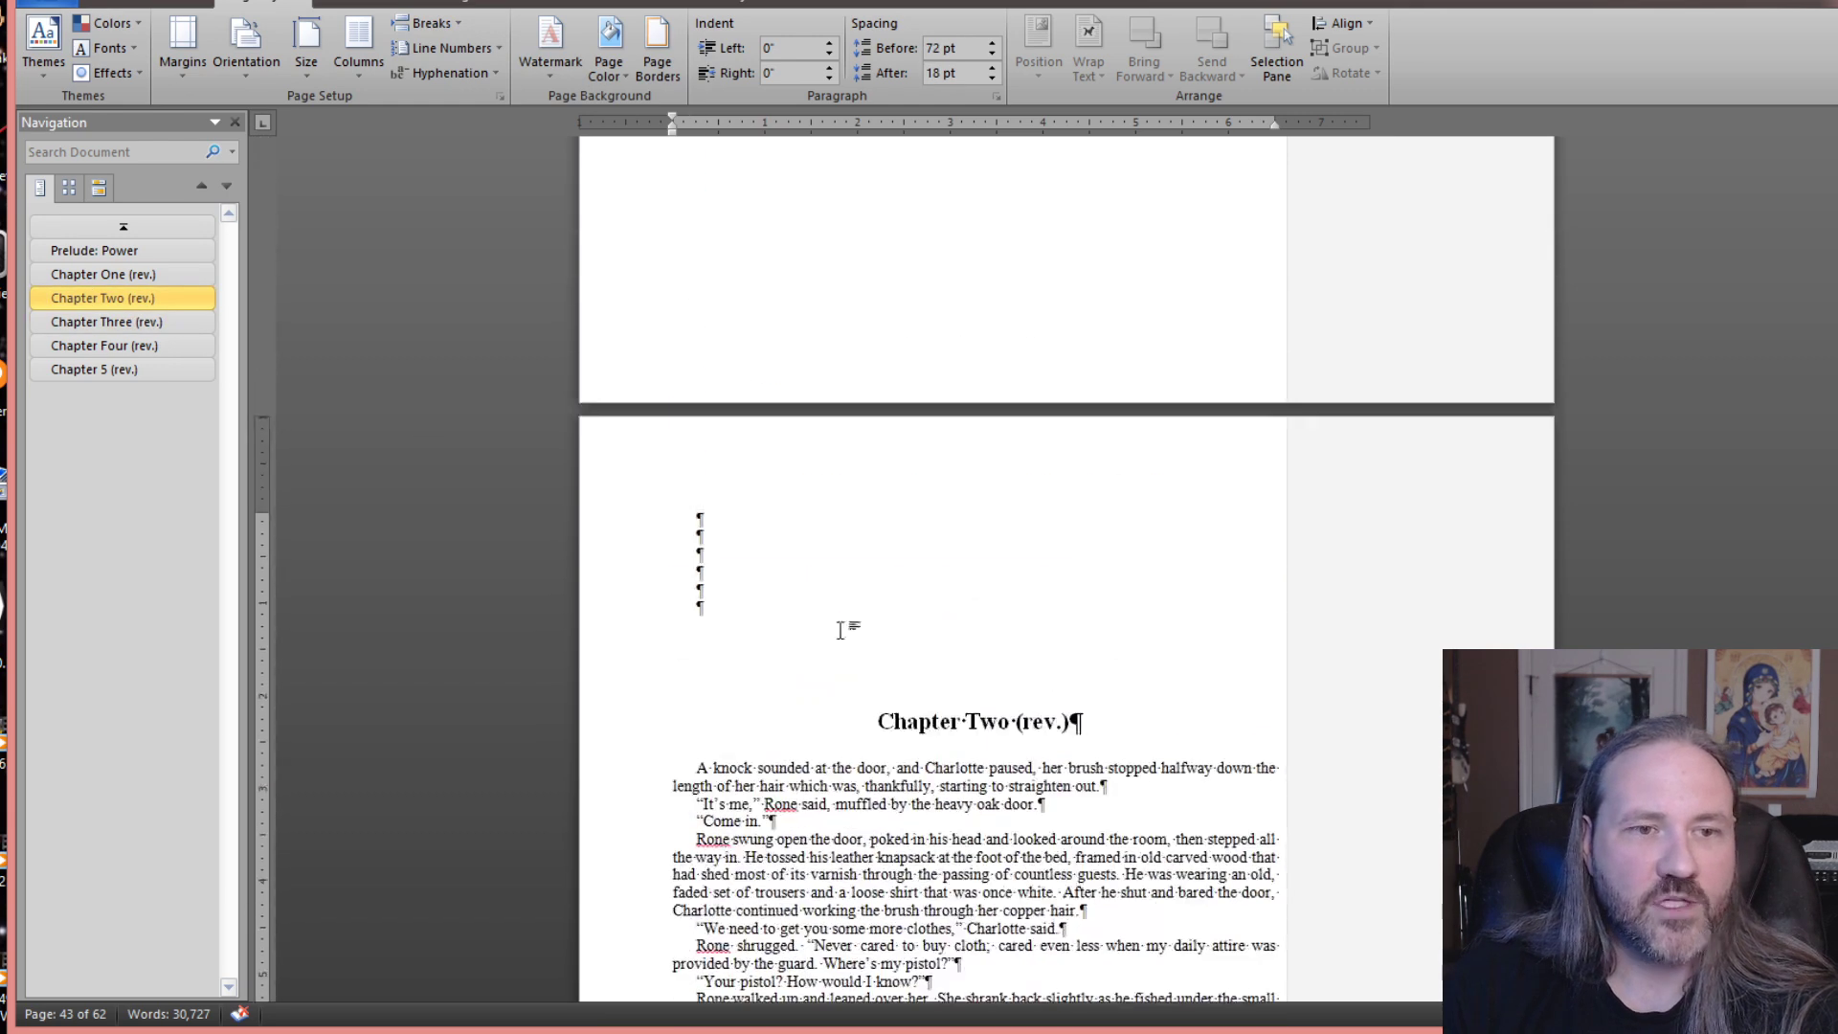
drag(841, 630, 761, 525)
key(BackSpace)
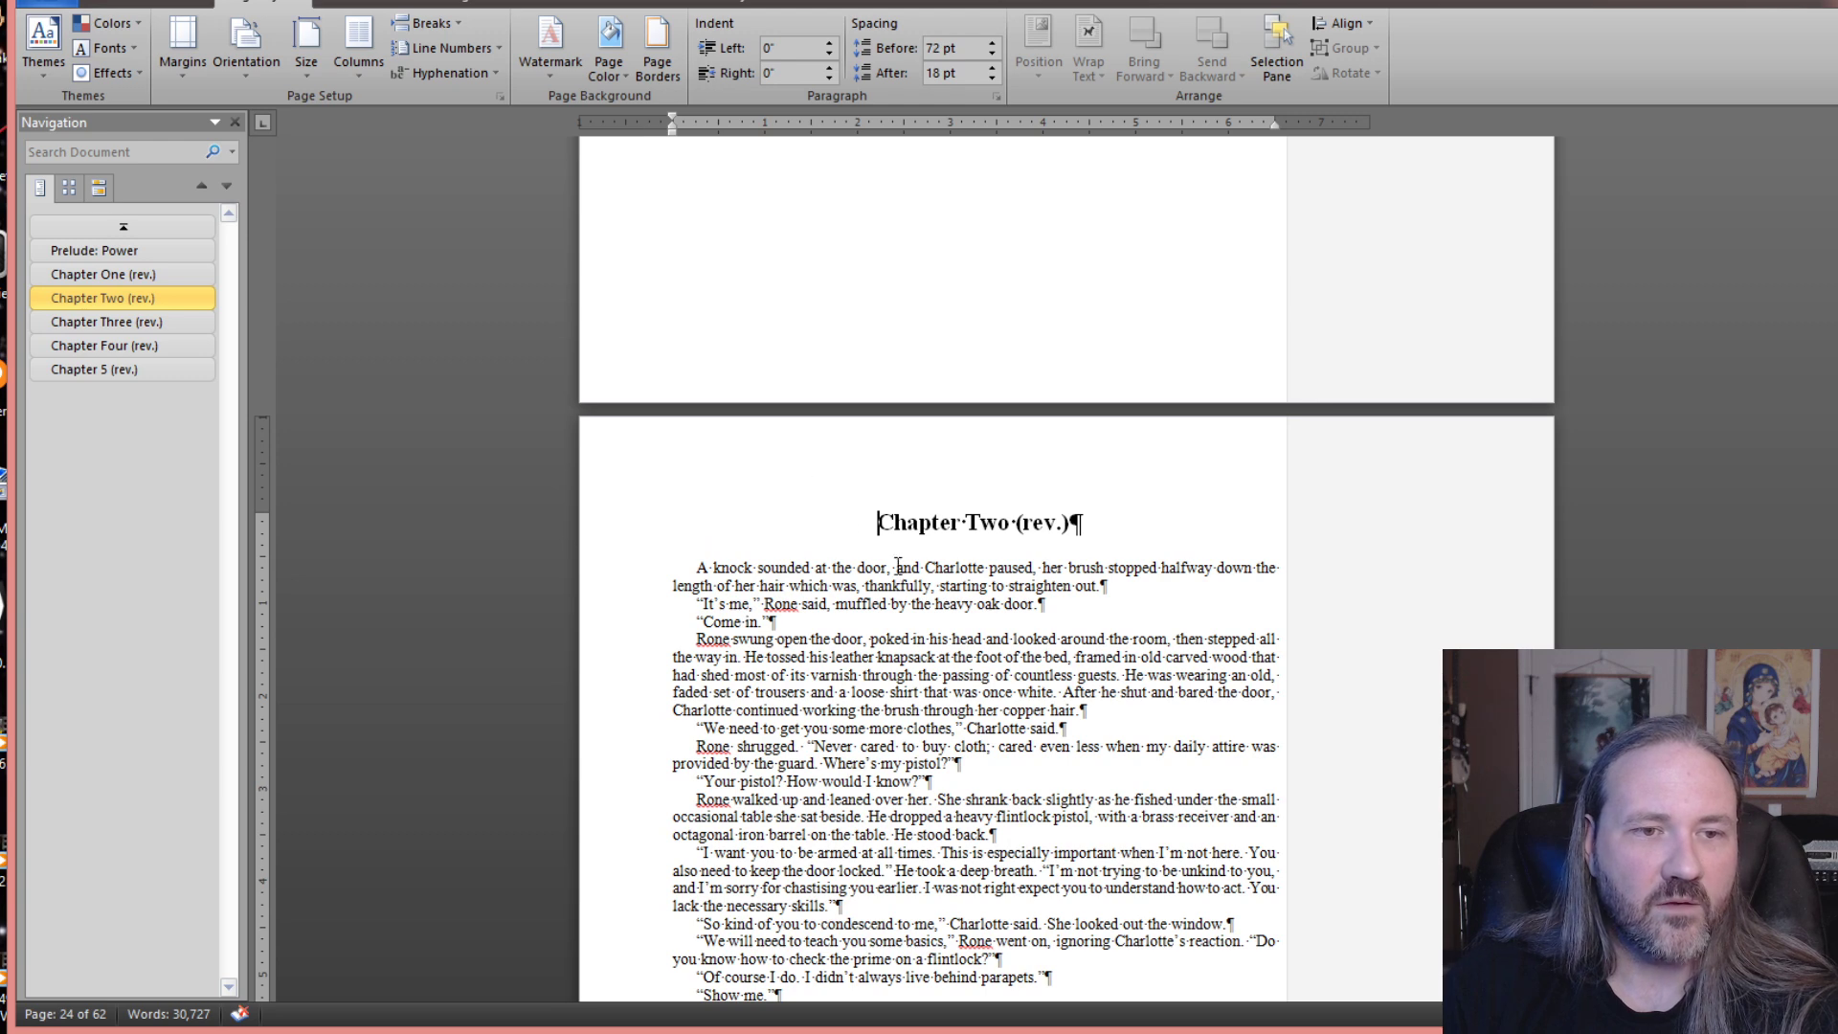
key(Return)
click(960, 529)
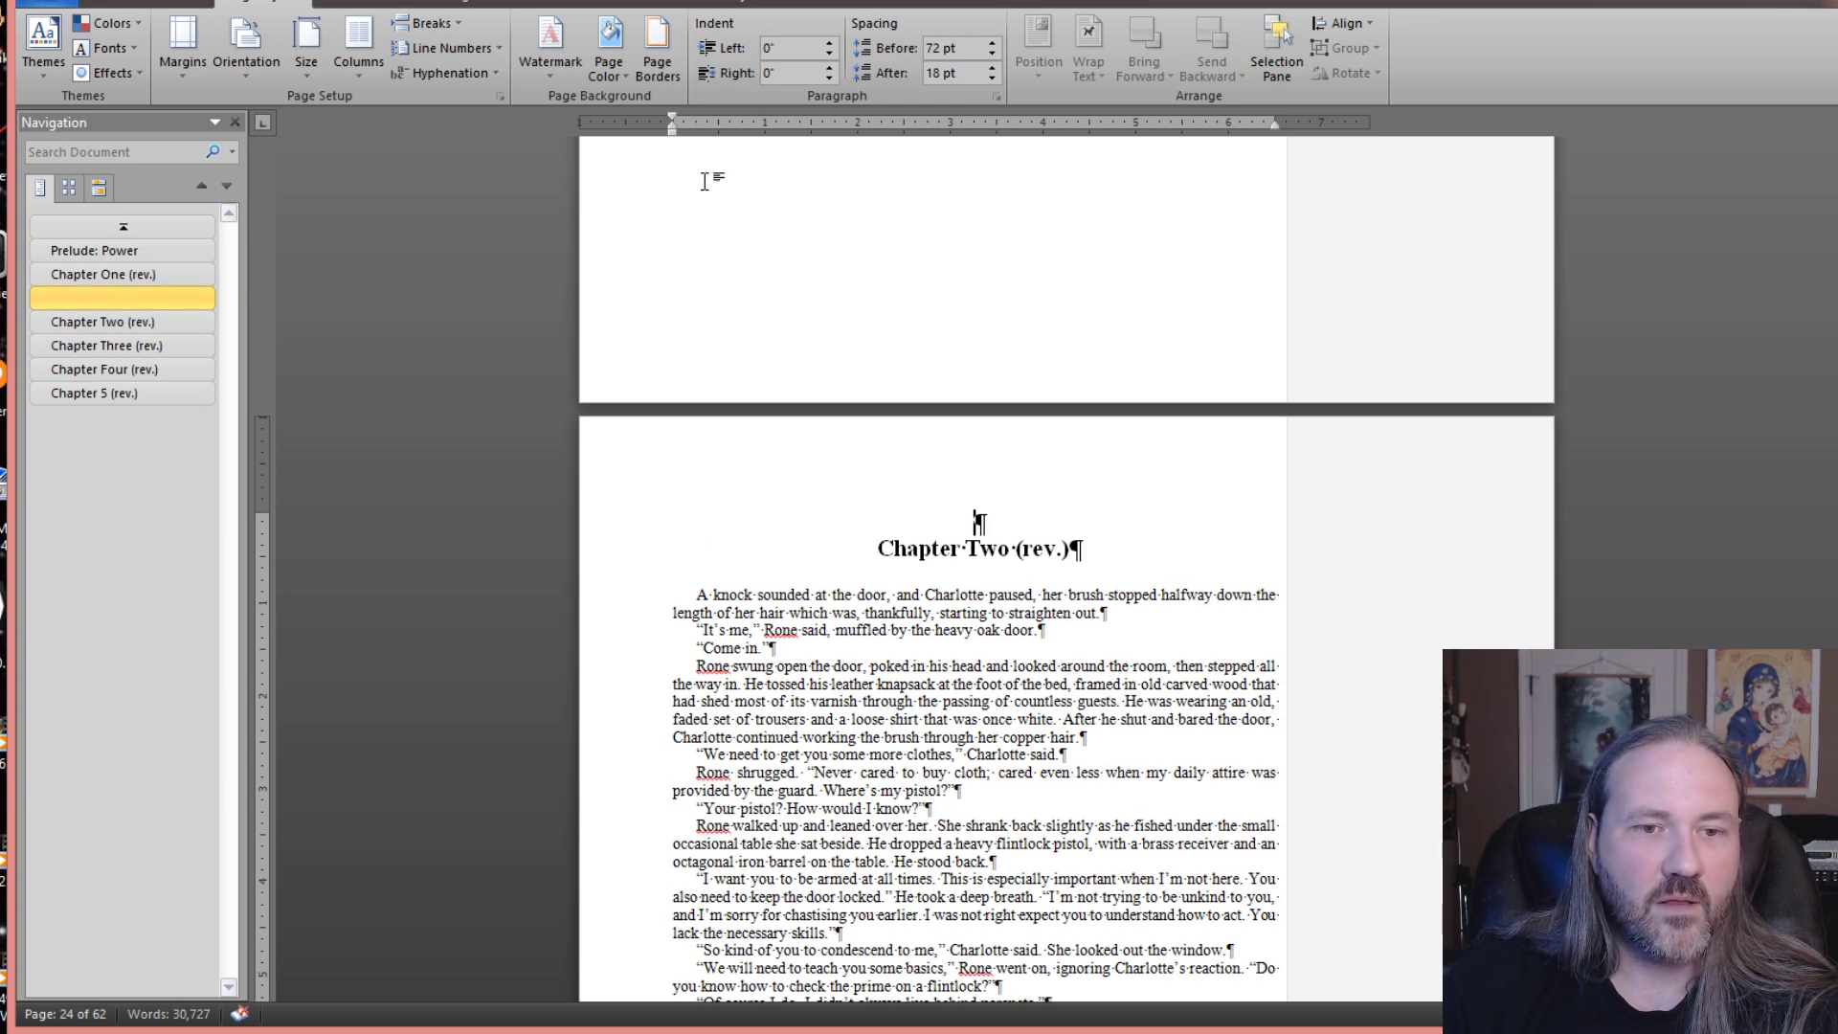
click(180, 4)
click(787, 67)
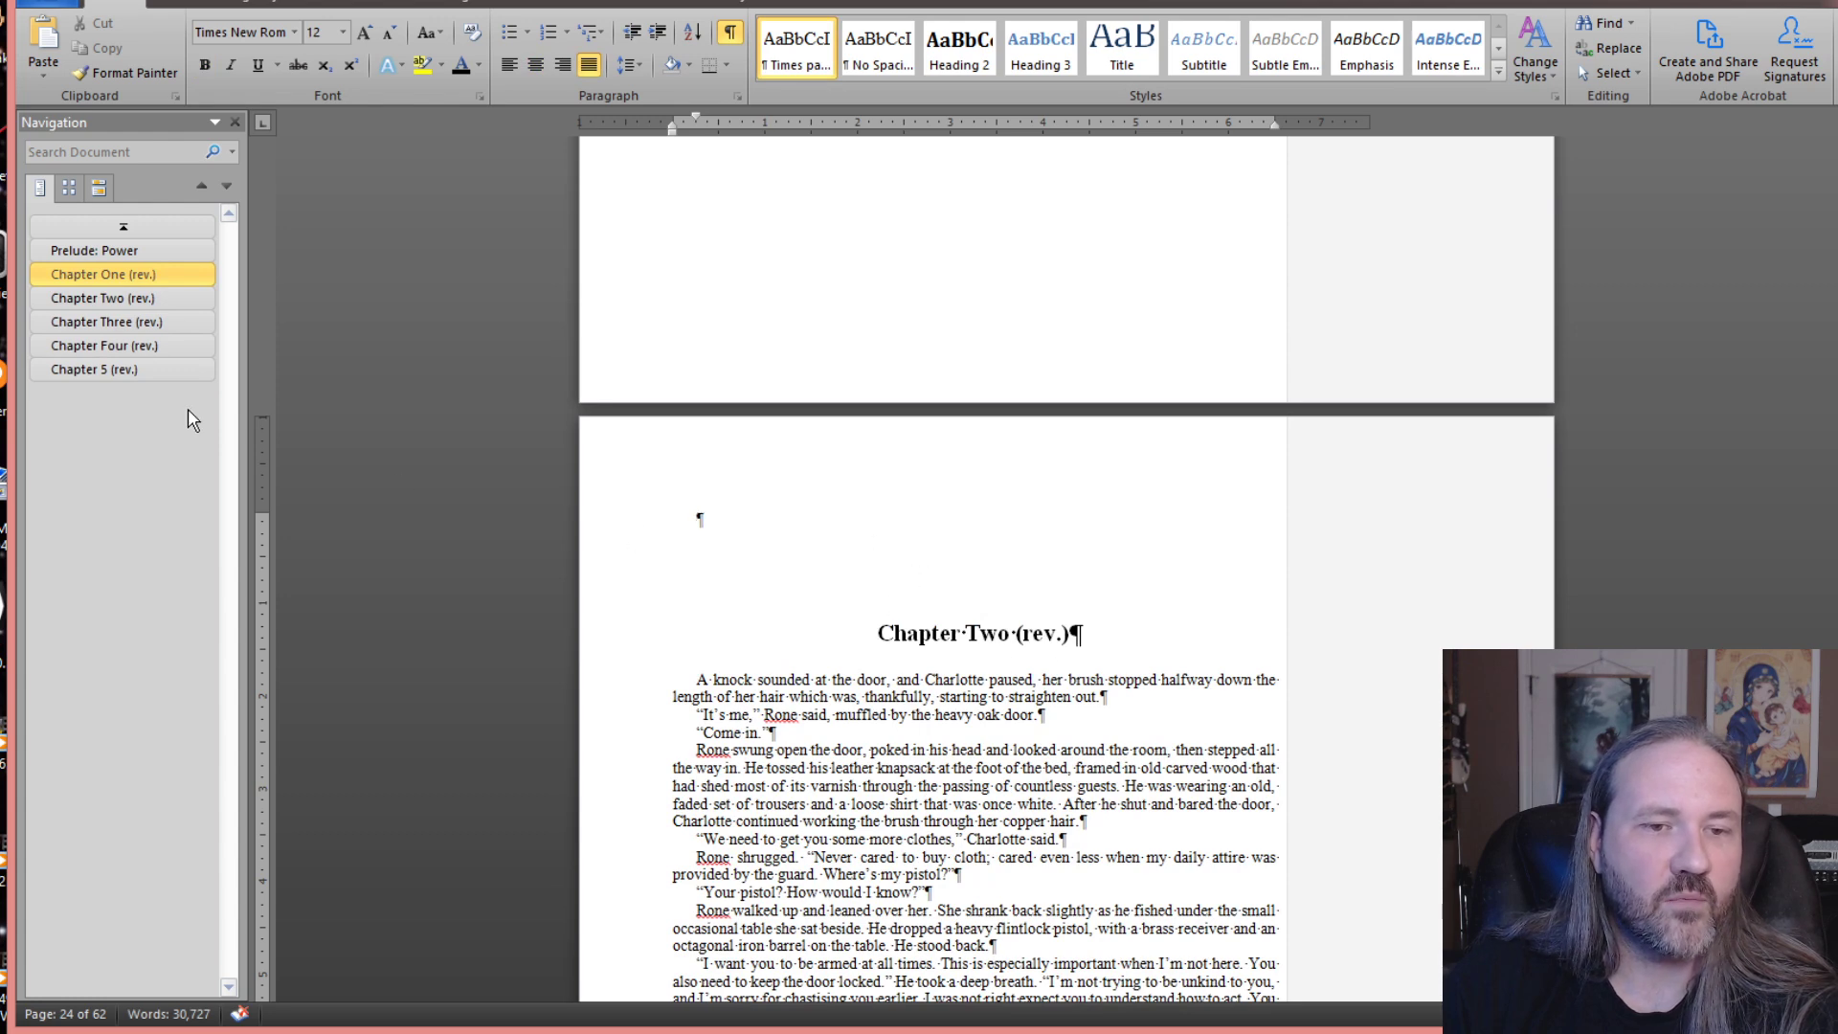
- Check the openings of the Prelude, Chapter One and Chapter Two, and delete all but one empty paragraph above the Chapter Three (rev.) heading
click(96, 250)
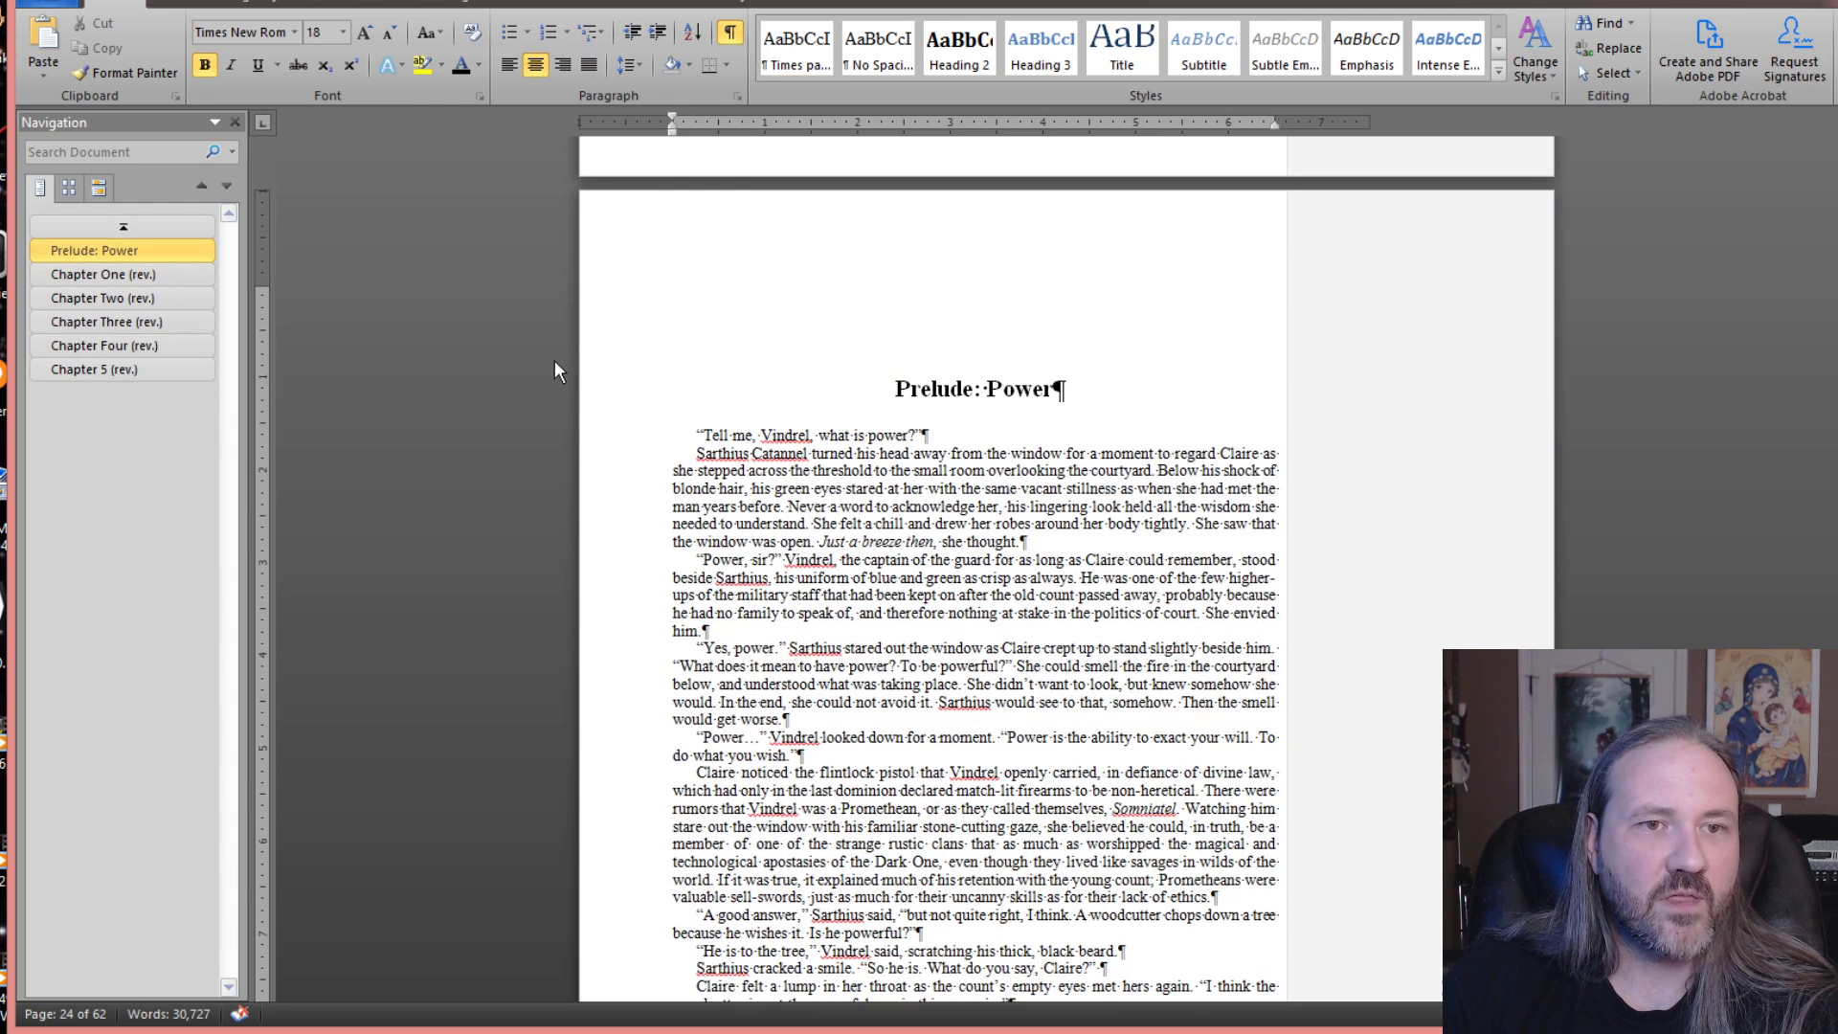
click(107, 273)
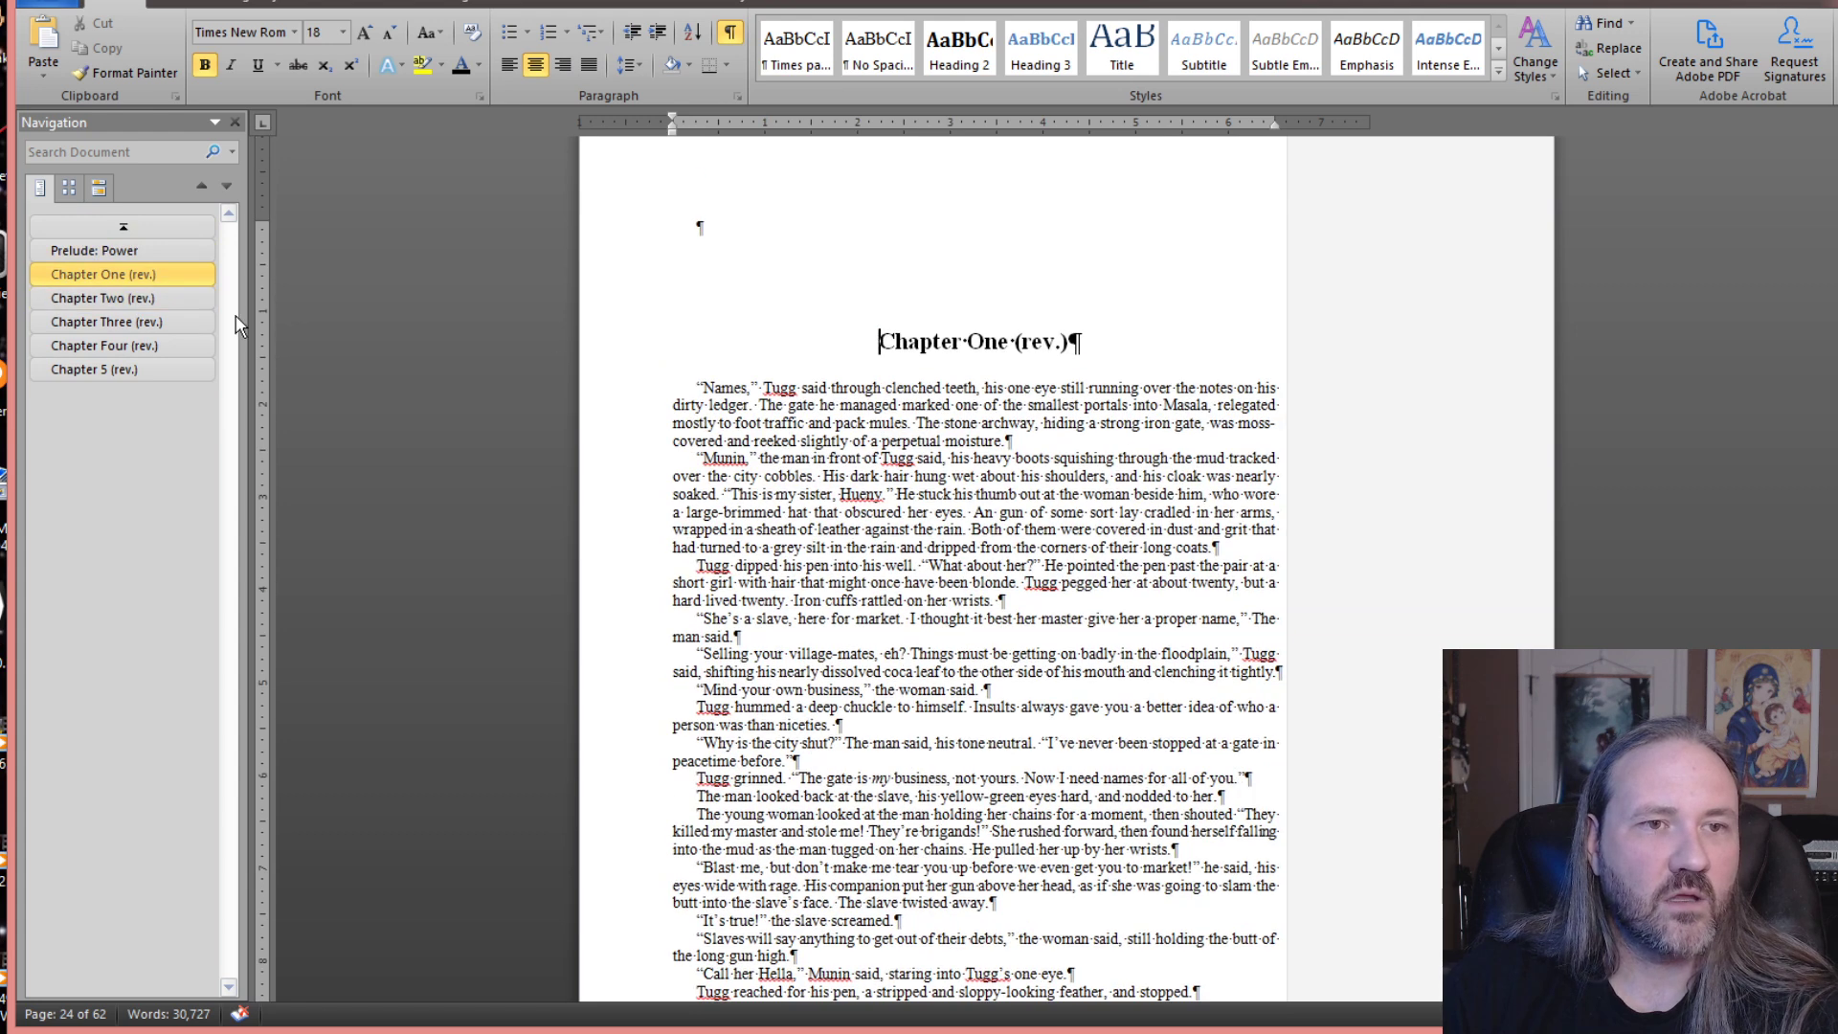
click(124, 298)
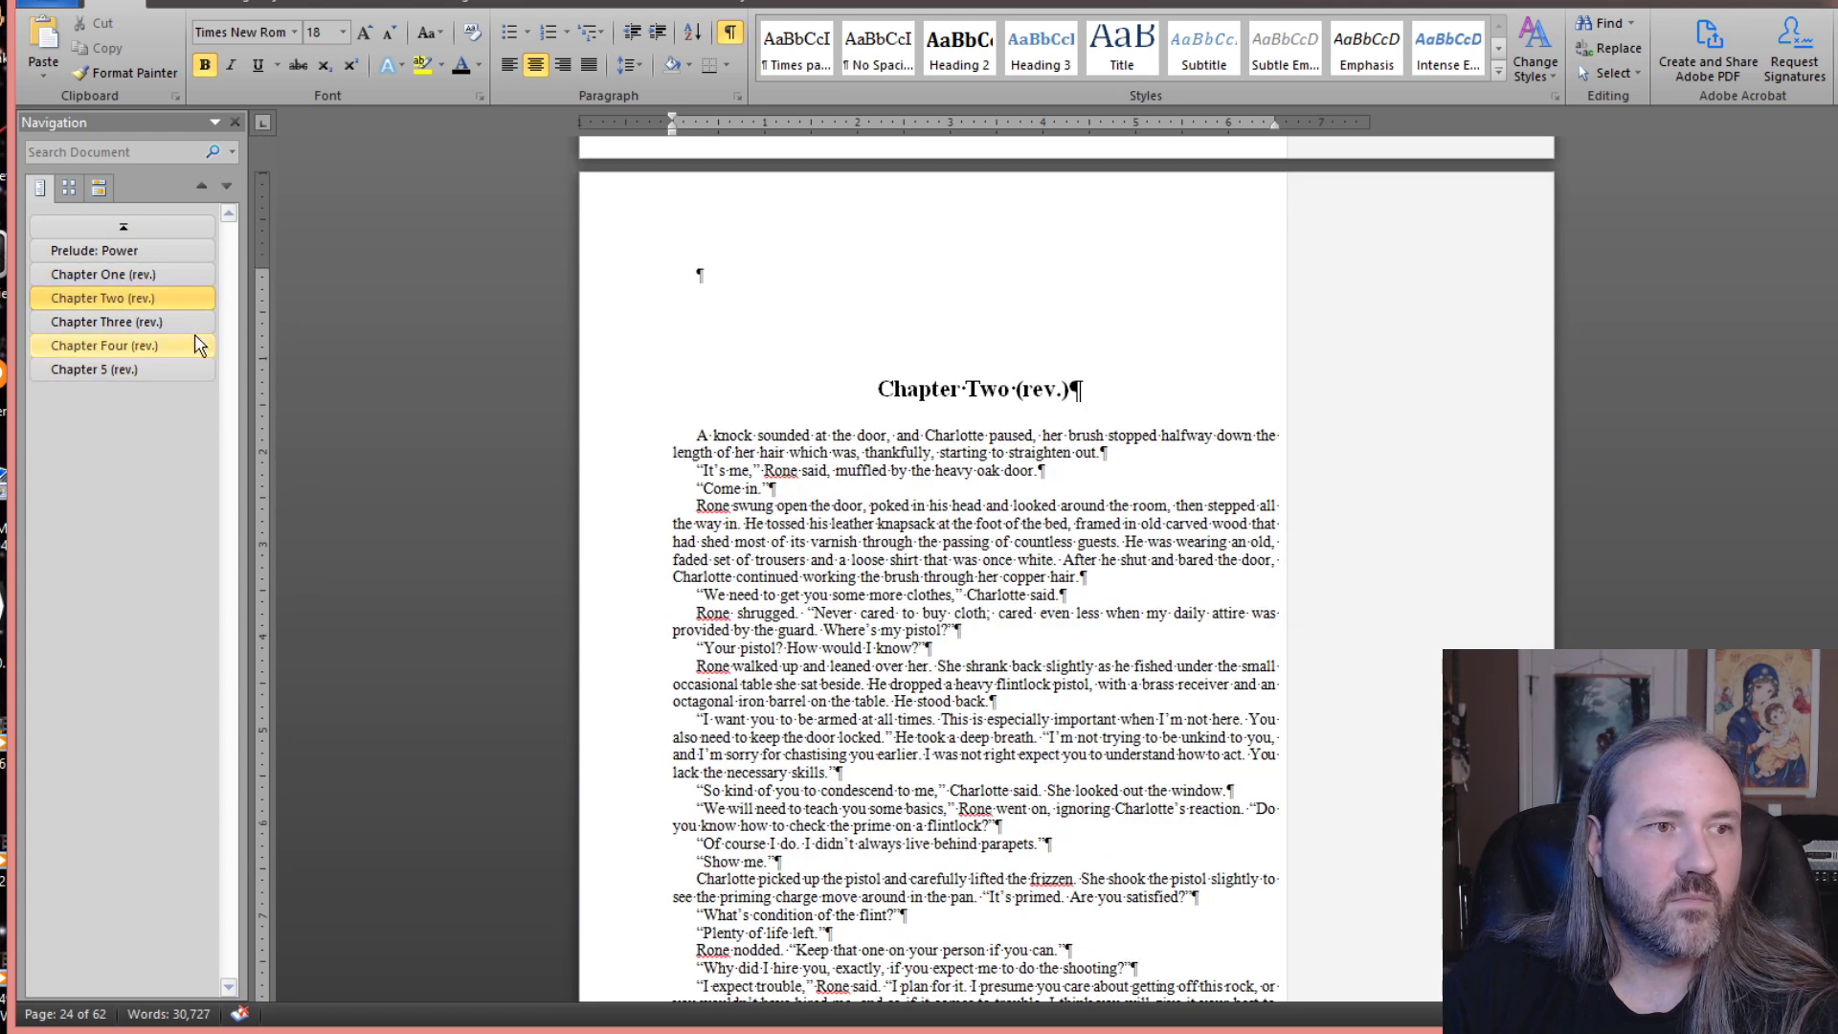
click(125, 322)
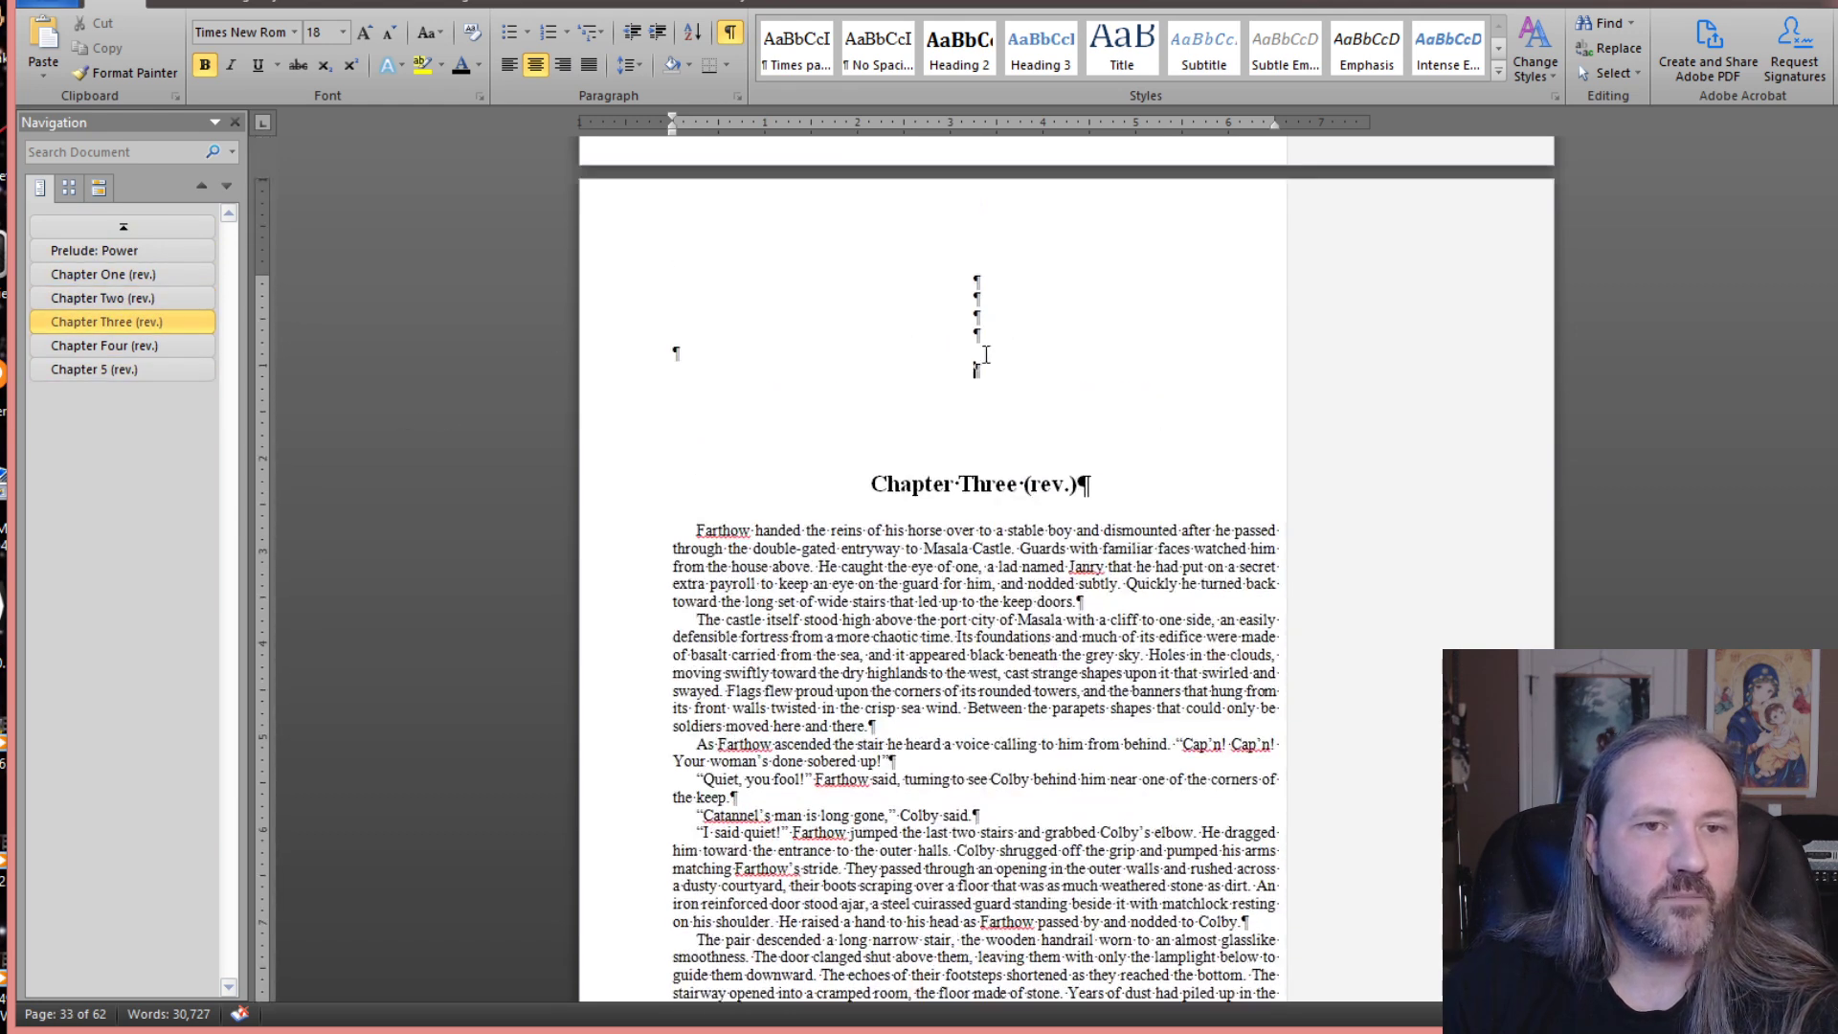
drag(986, 354, 965, 271)
key(Delete)
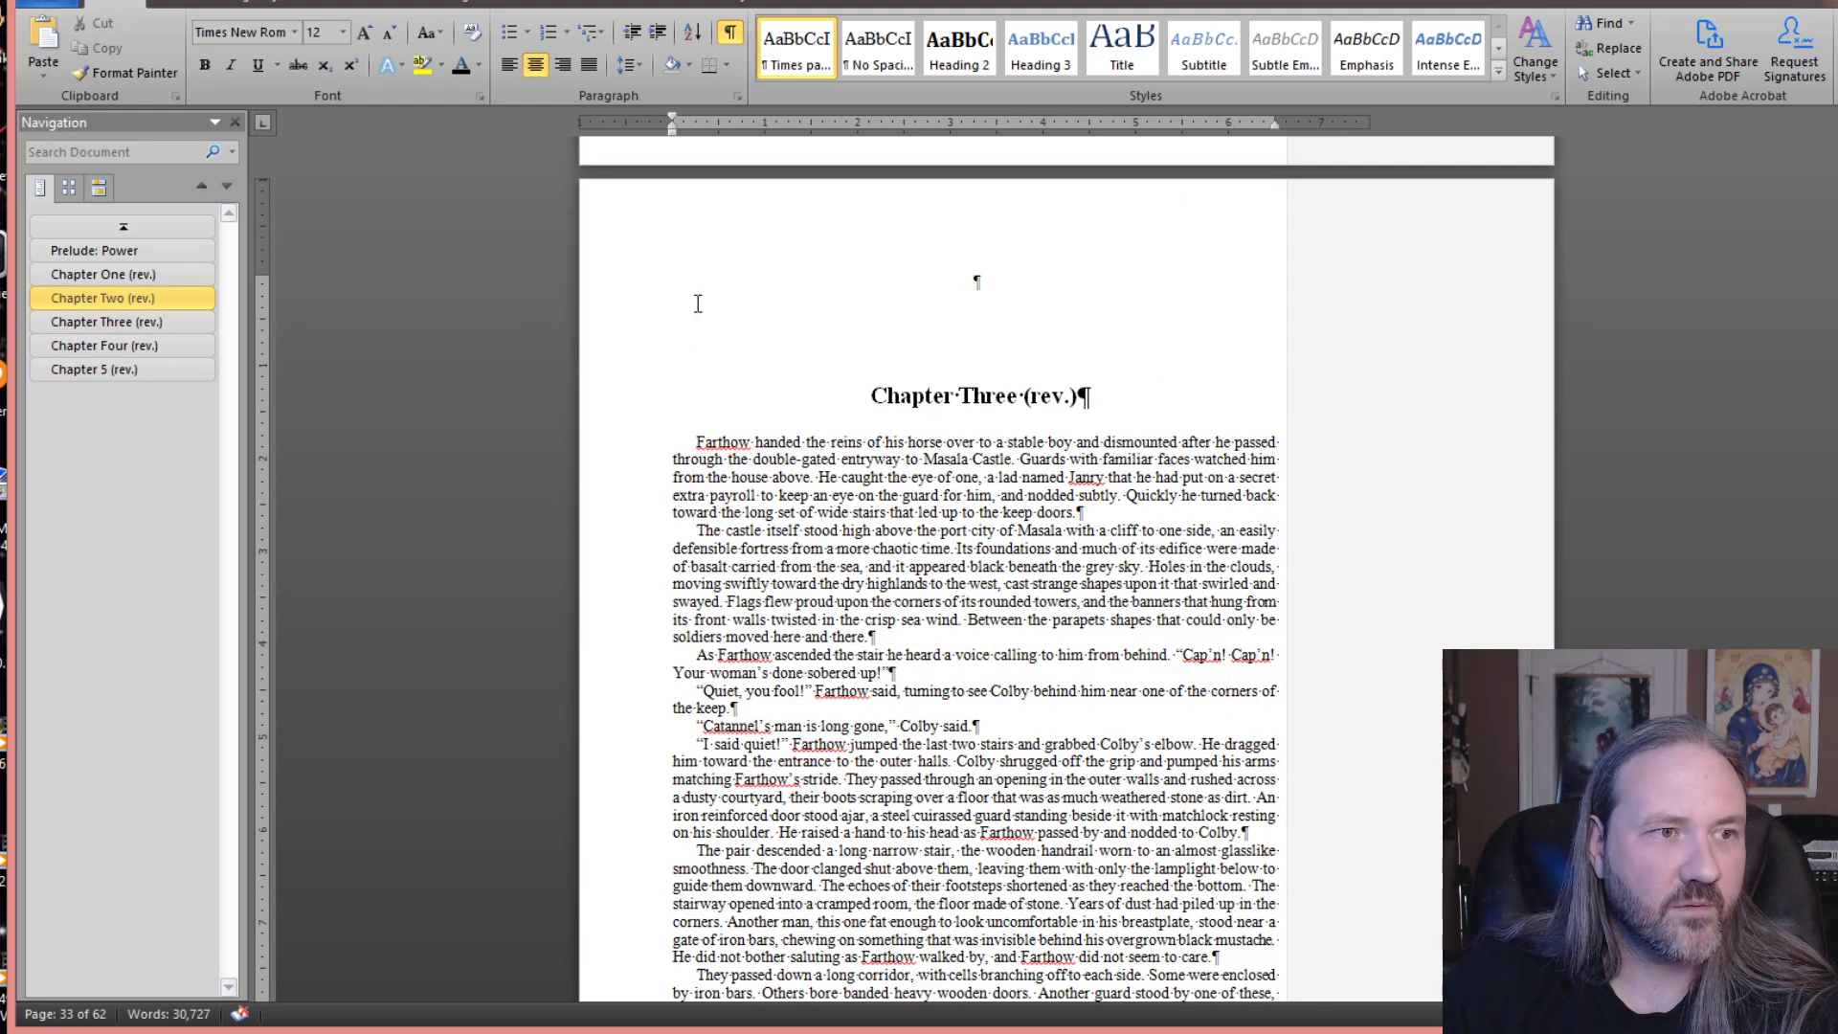
- Check the opening pages of Chapters Three, Four and 5 for consistent heading placement and section starts
click(132, 322)
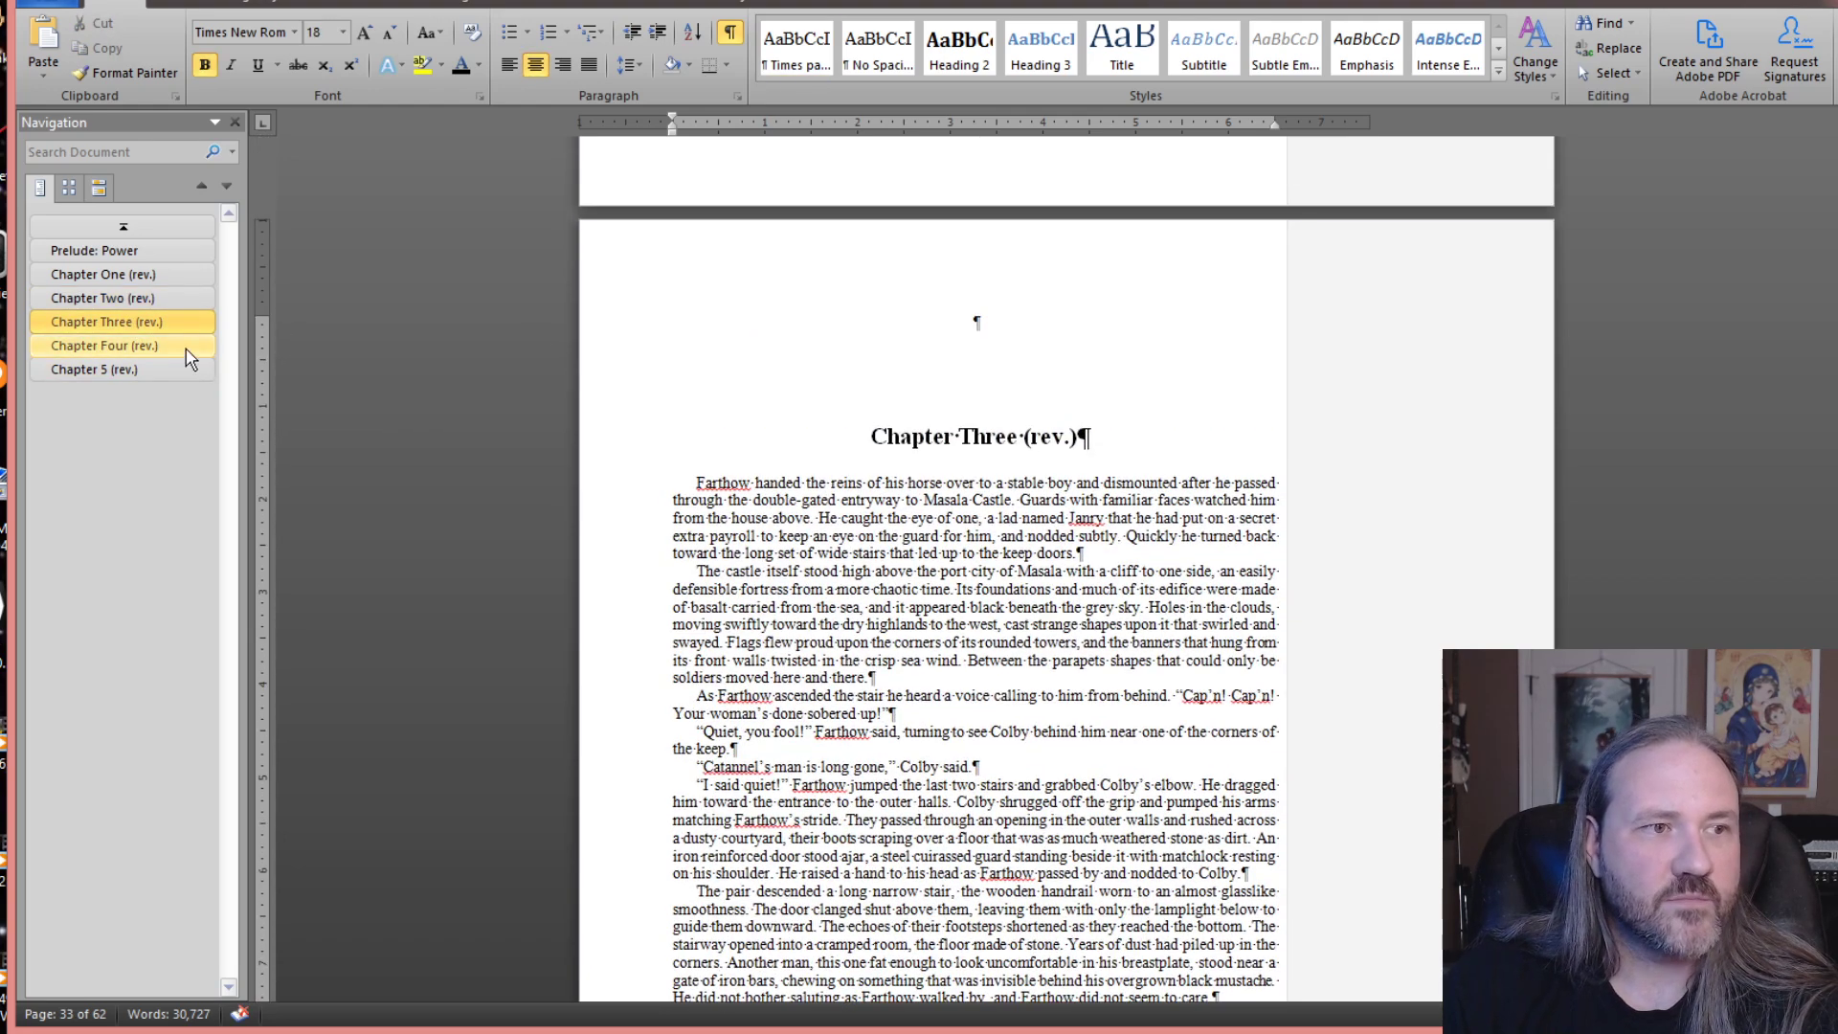
click(189, 347)
click(189, 369)
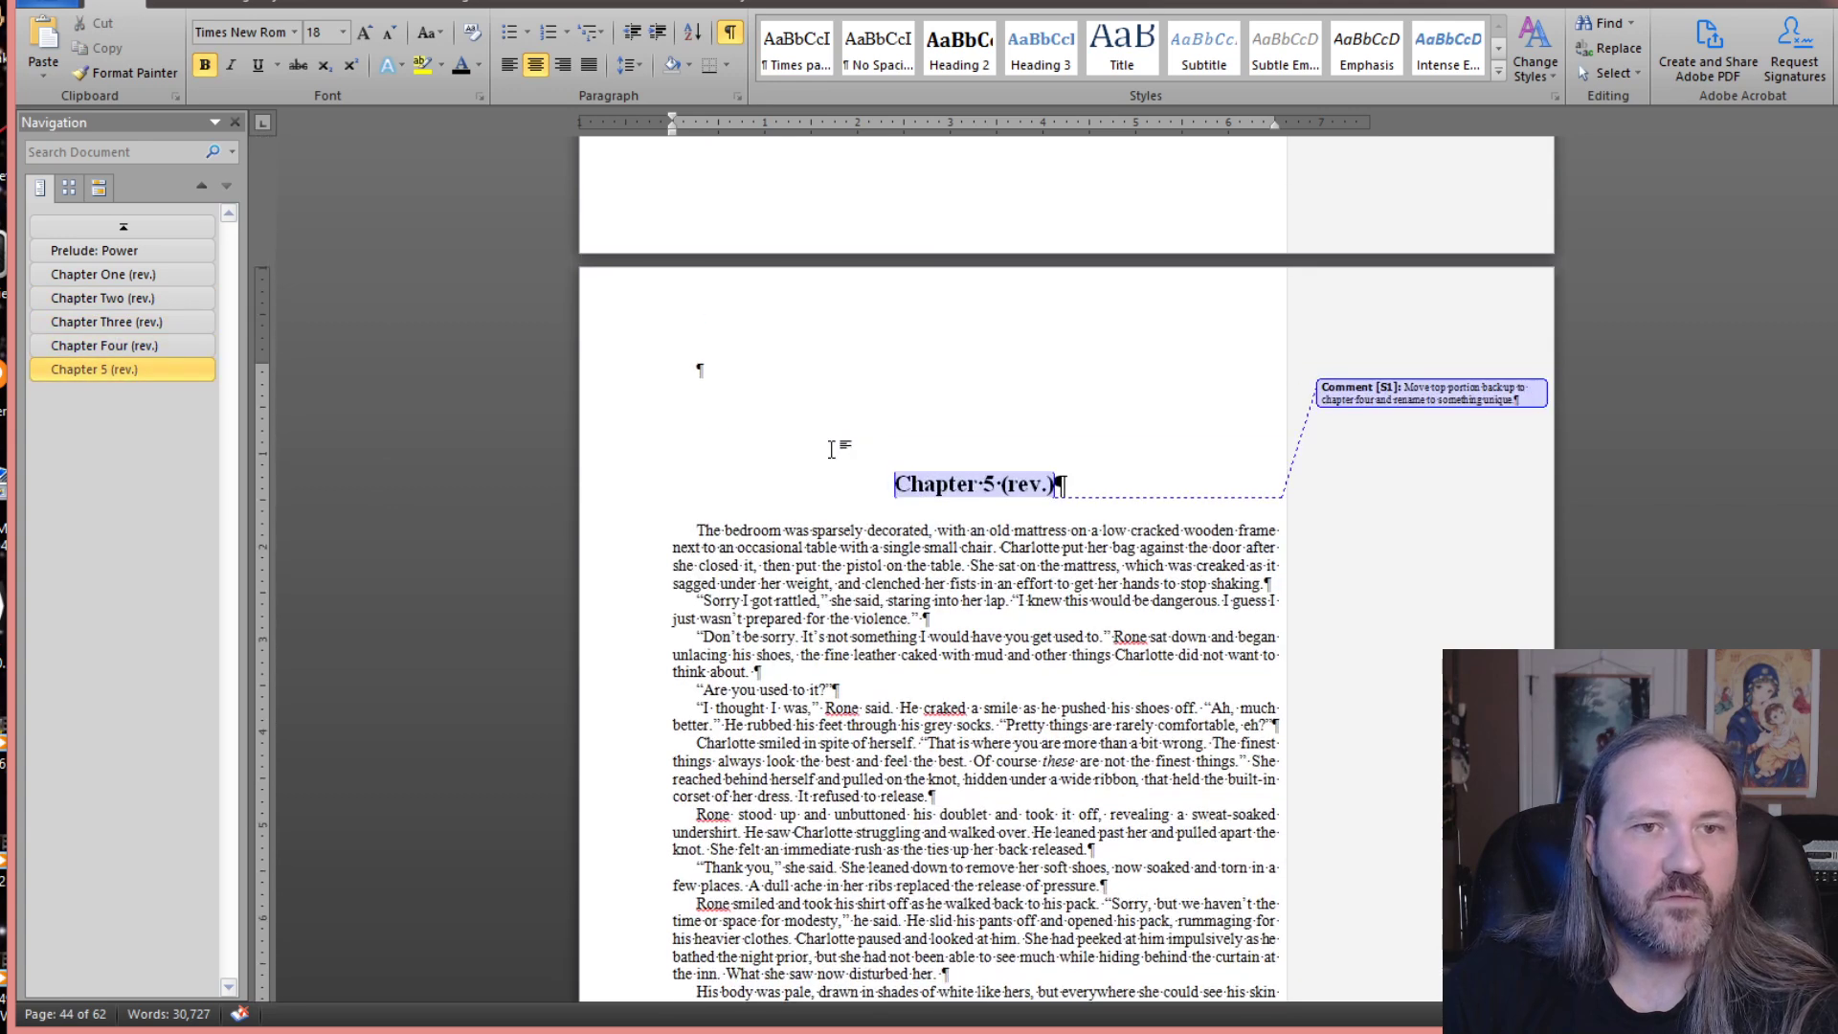
scroll(831, 450, up, 5)
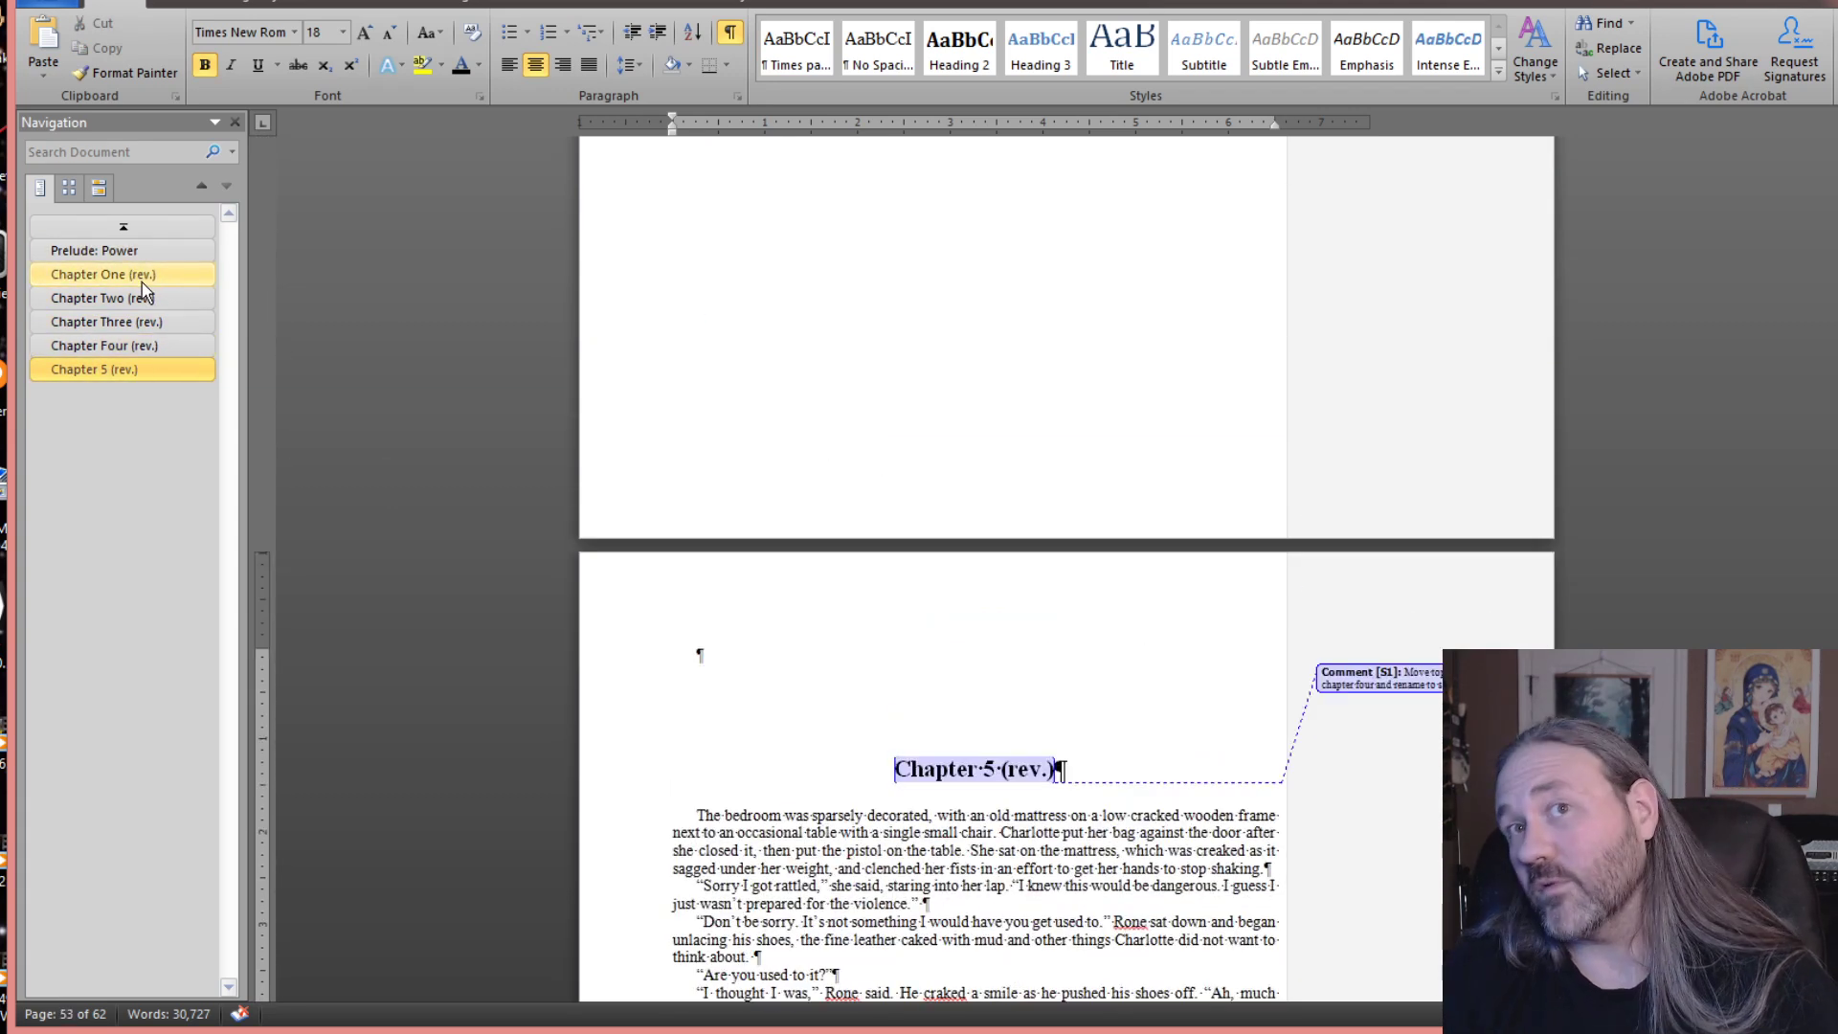
scroll(1379, 305, down, 5)
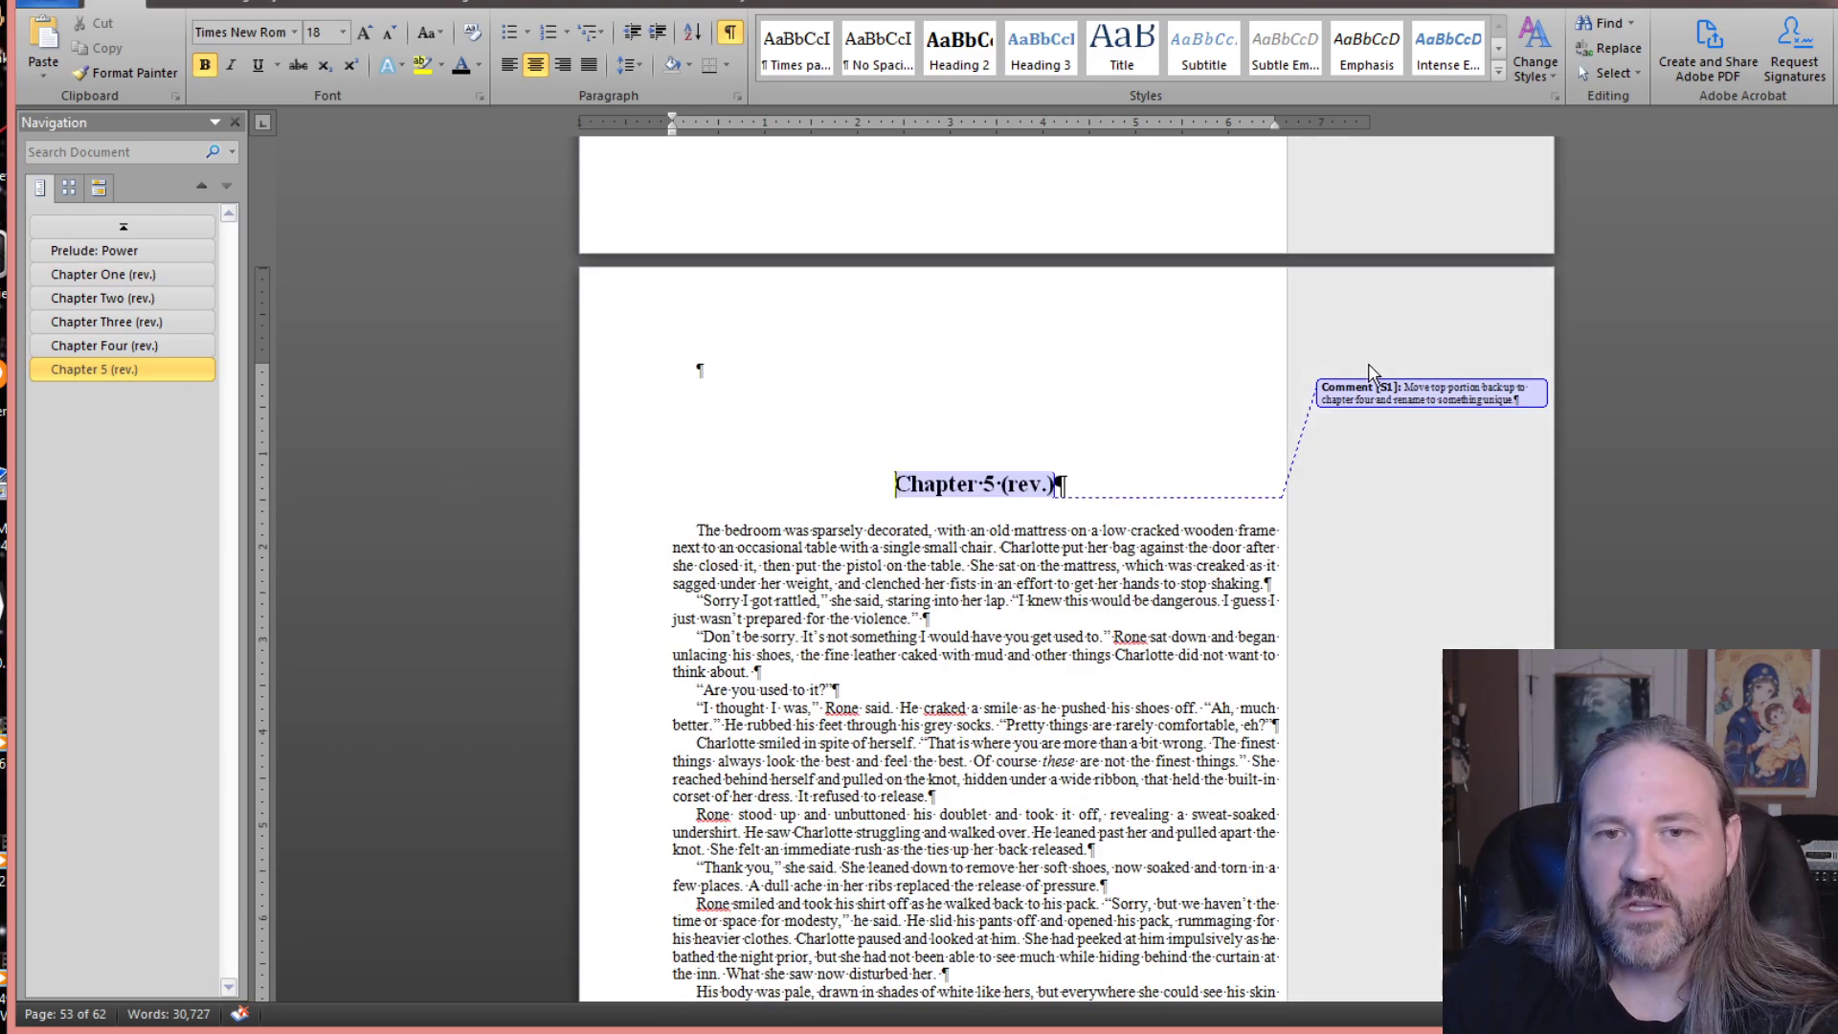
- Delete the surplus empty paragraphs on the blank final page after the page break that follows "End of Act I"
scroll(1379, 470, down, 15)
scroll(1264, 431, up, 3)
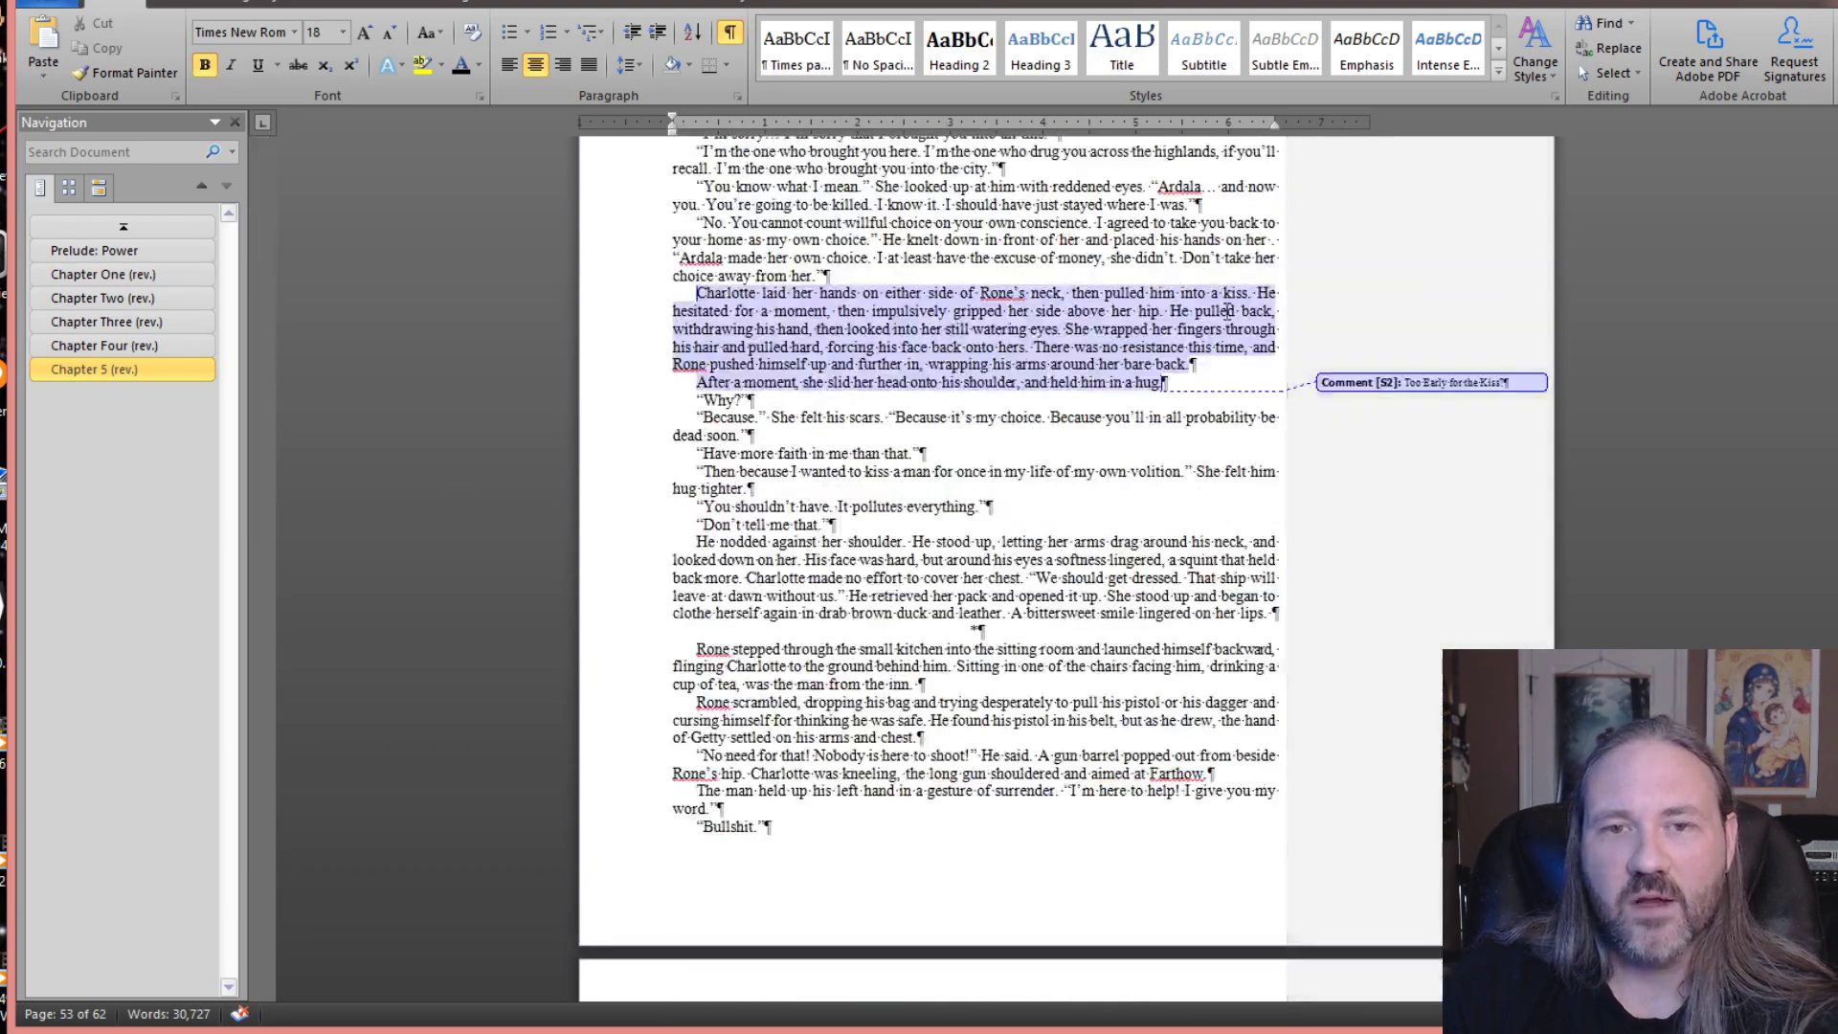
scroll(1244, 426, down, 20)
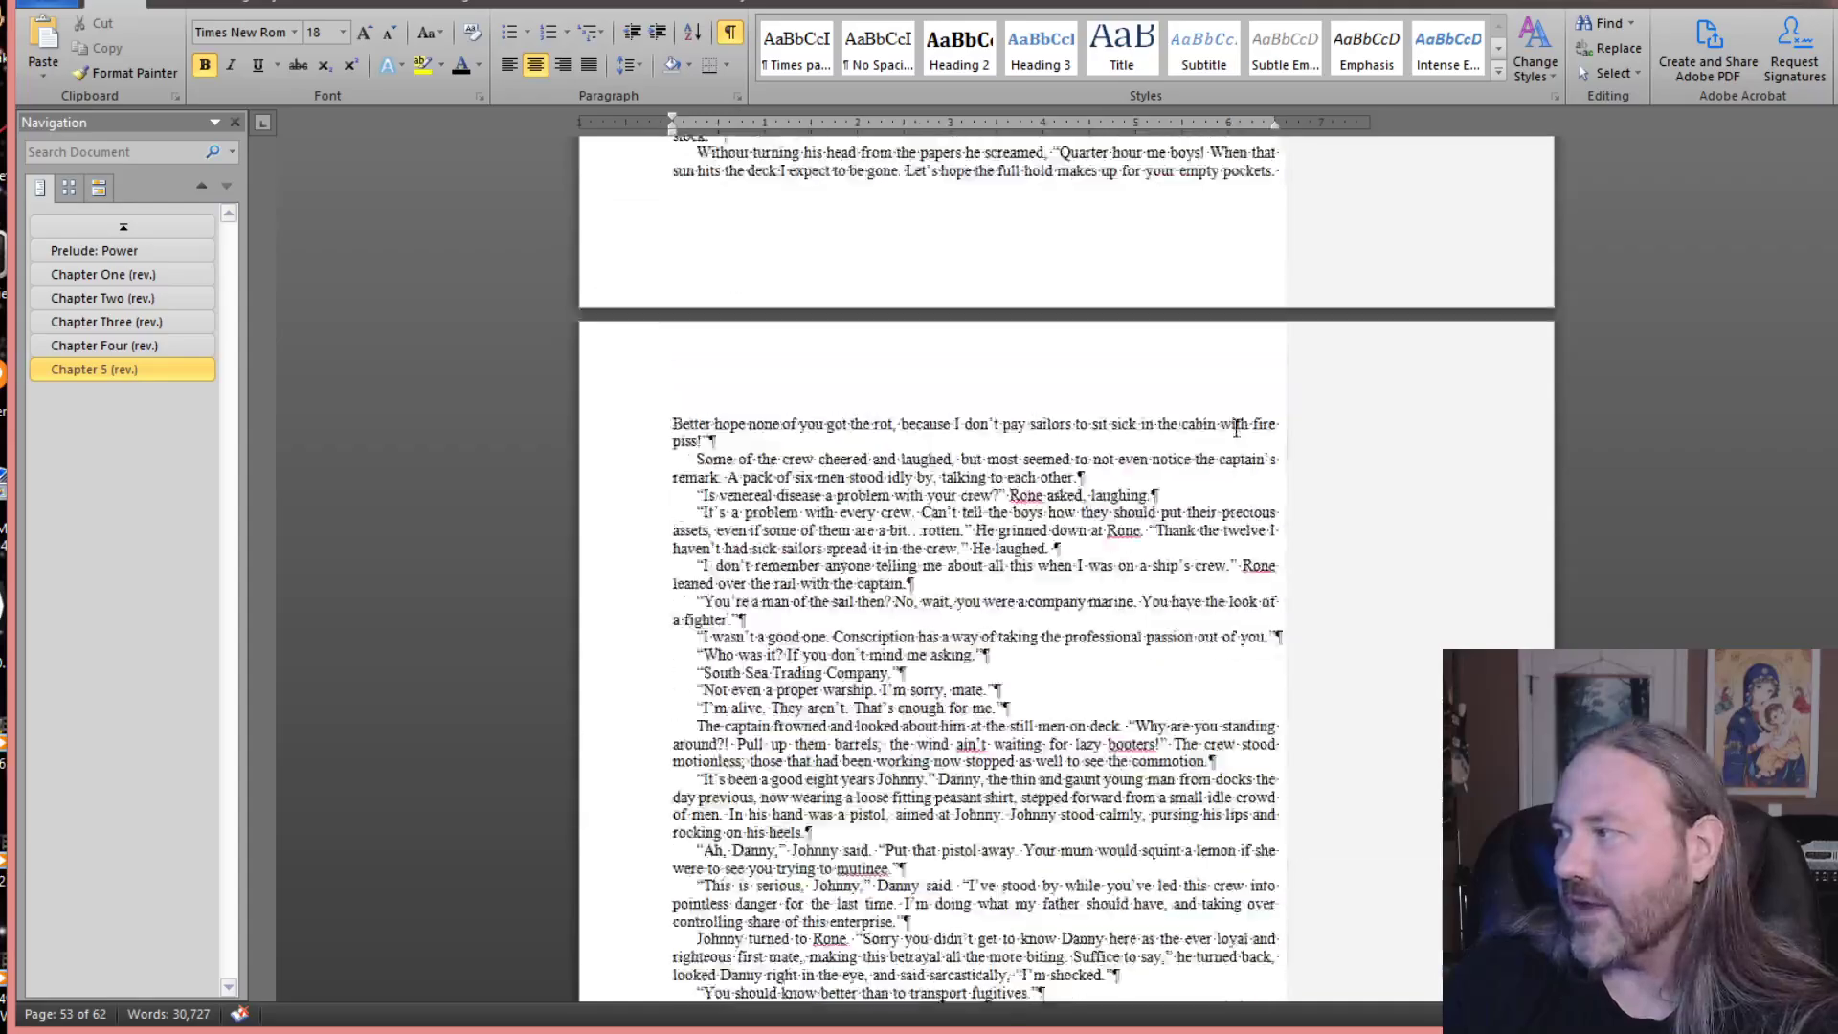
scroll(1226, 437, down, 20)
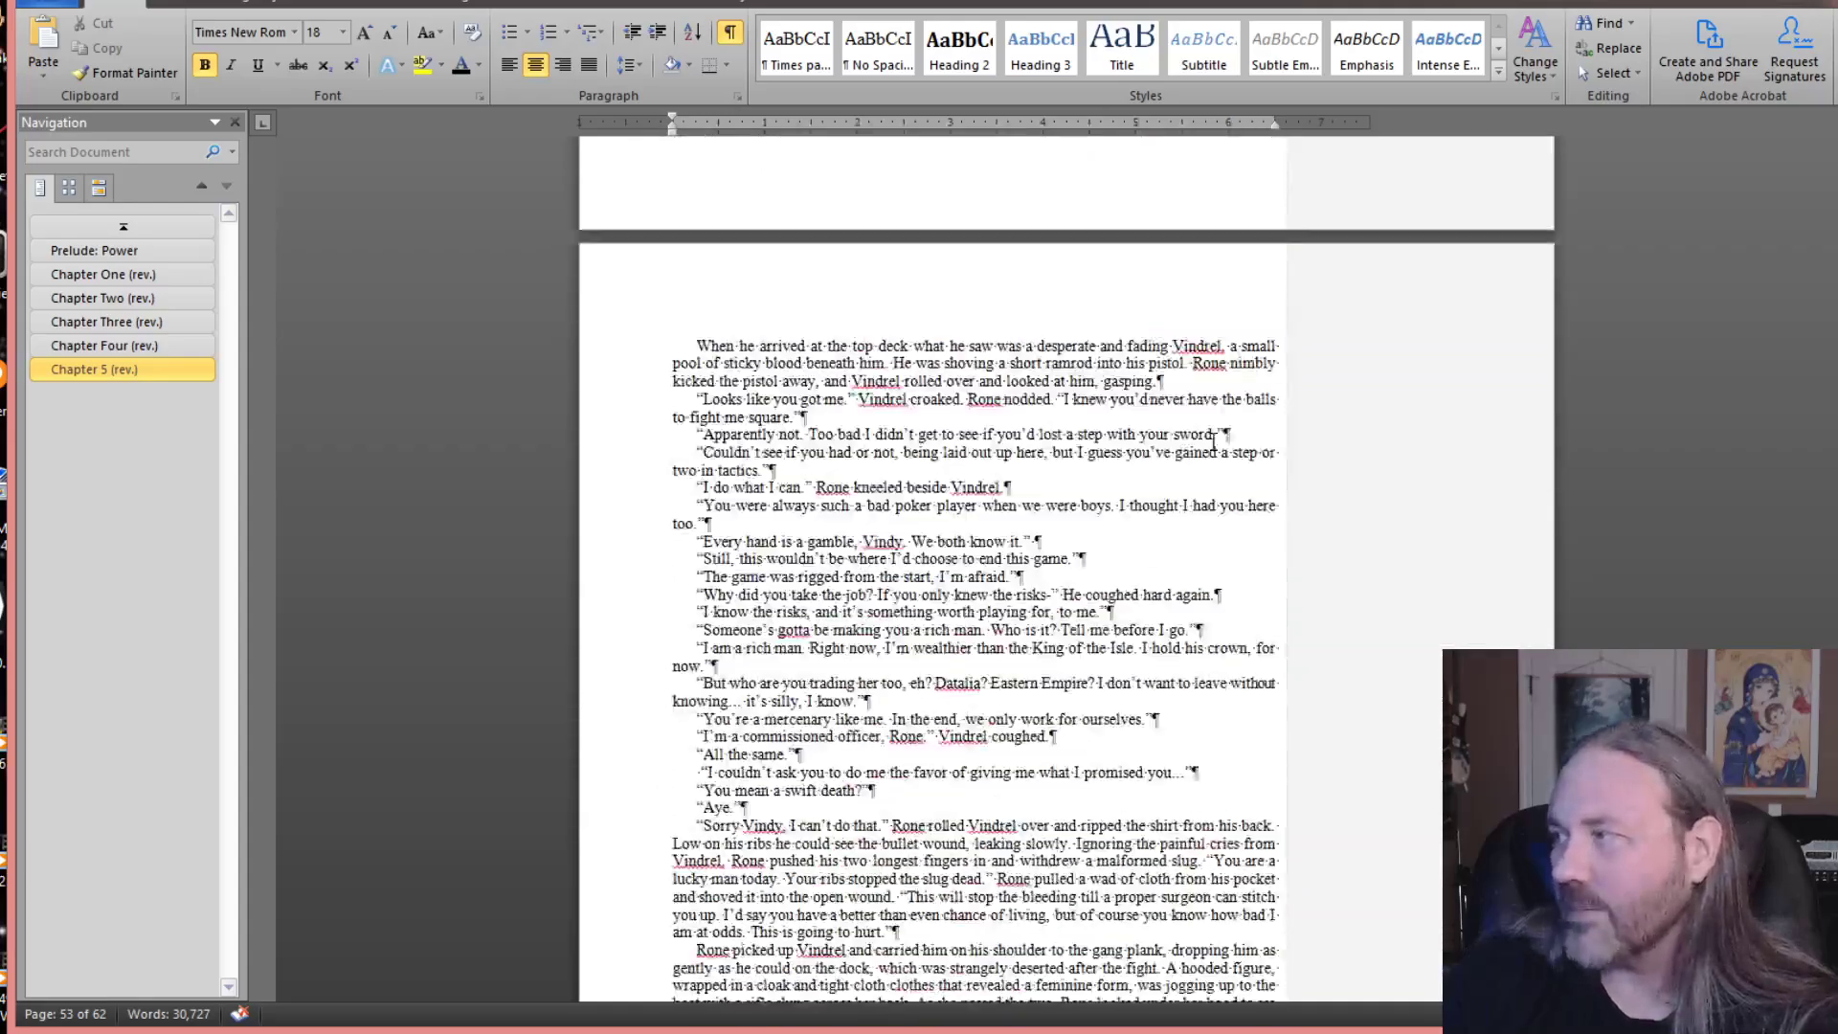
scroll(1212, 437, down, 6)
scroll(1212, 438, up, 6)
scroll(1209, 430, down, 6)
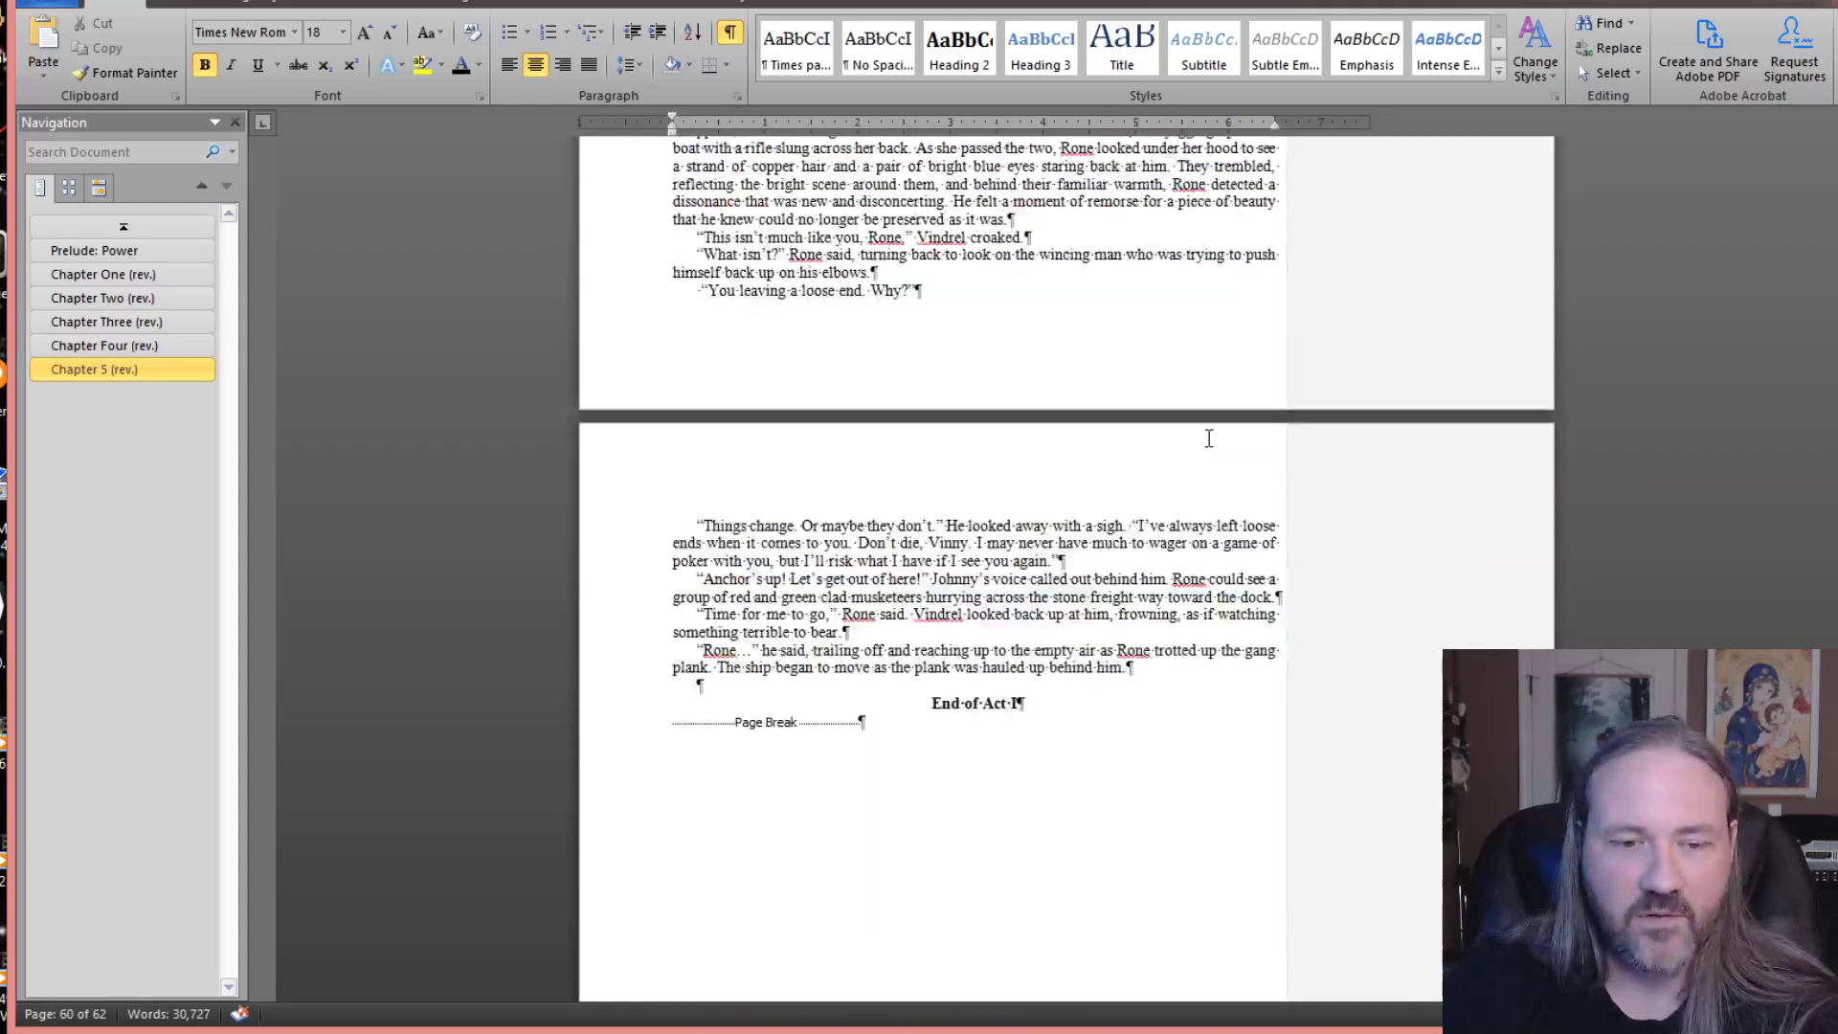
scroll(1111, 424, down, 3)
click(882, 464)
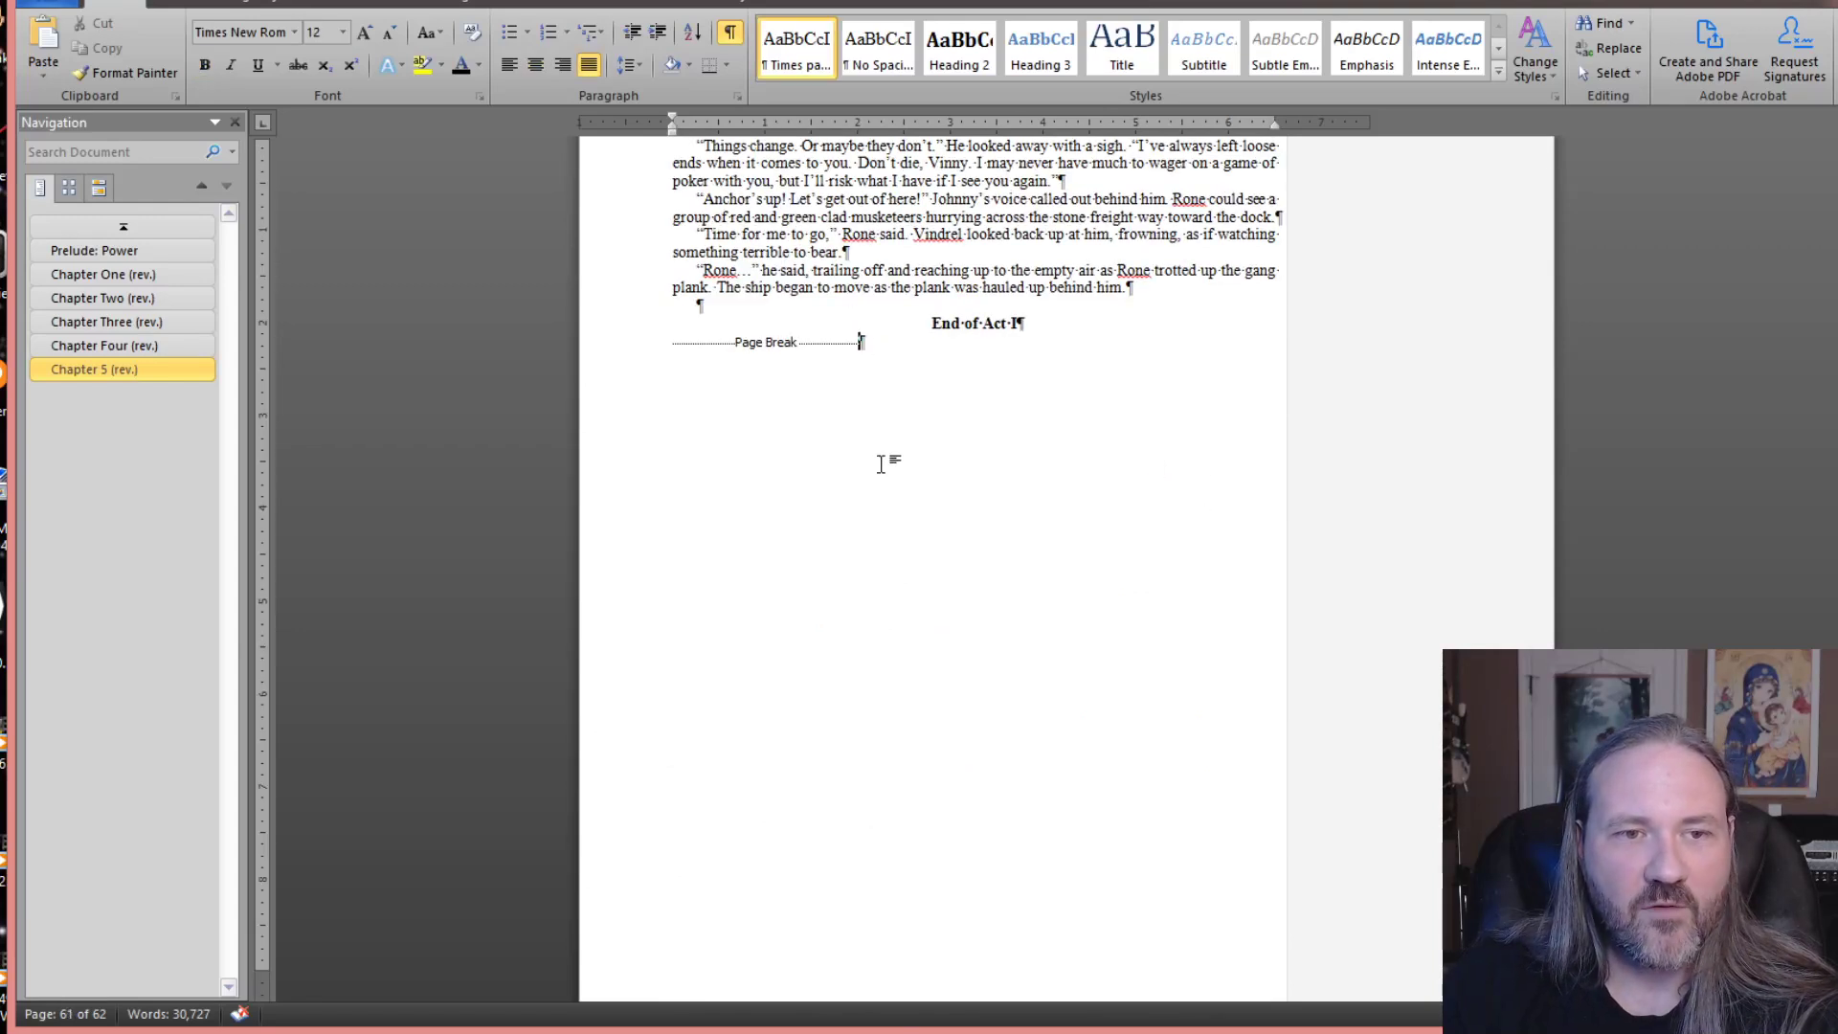
scroll(879, 468, down, 10)
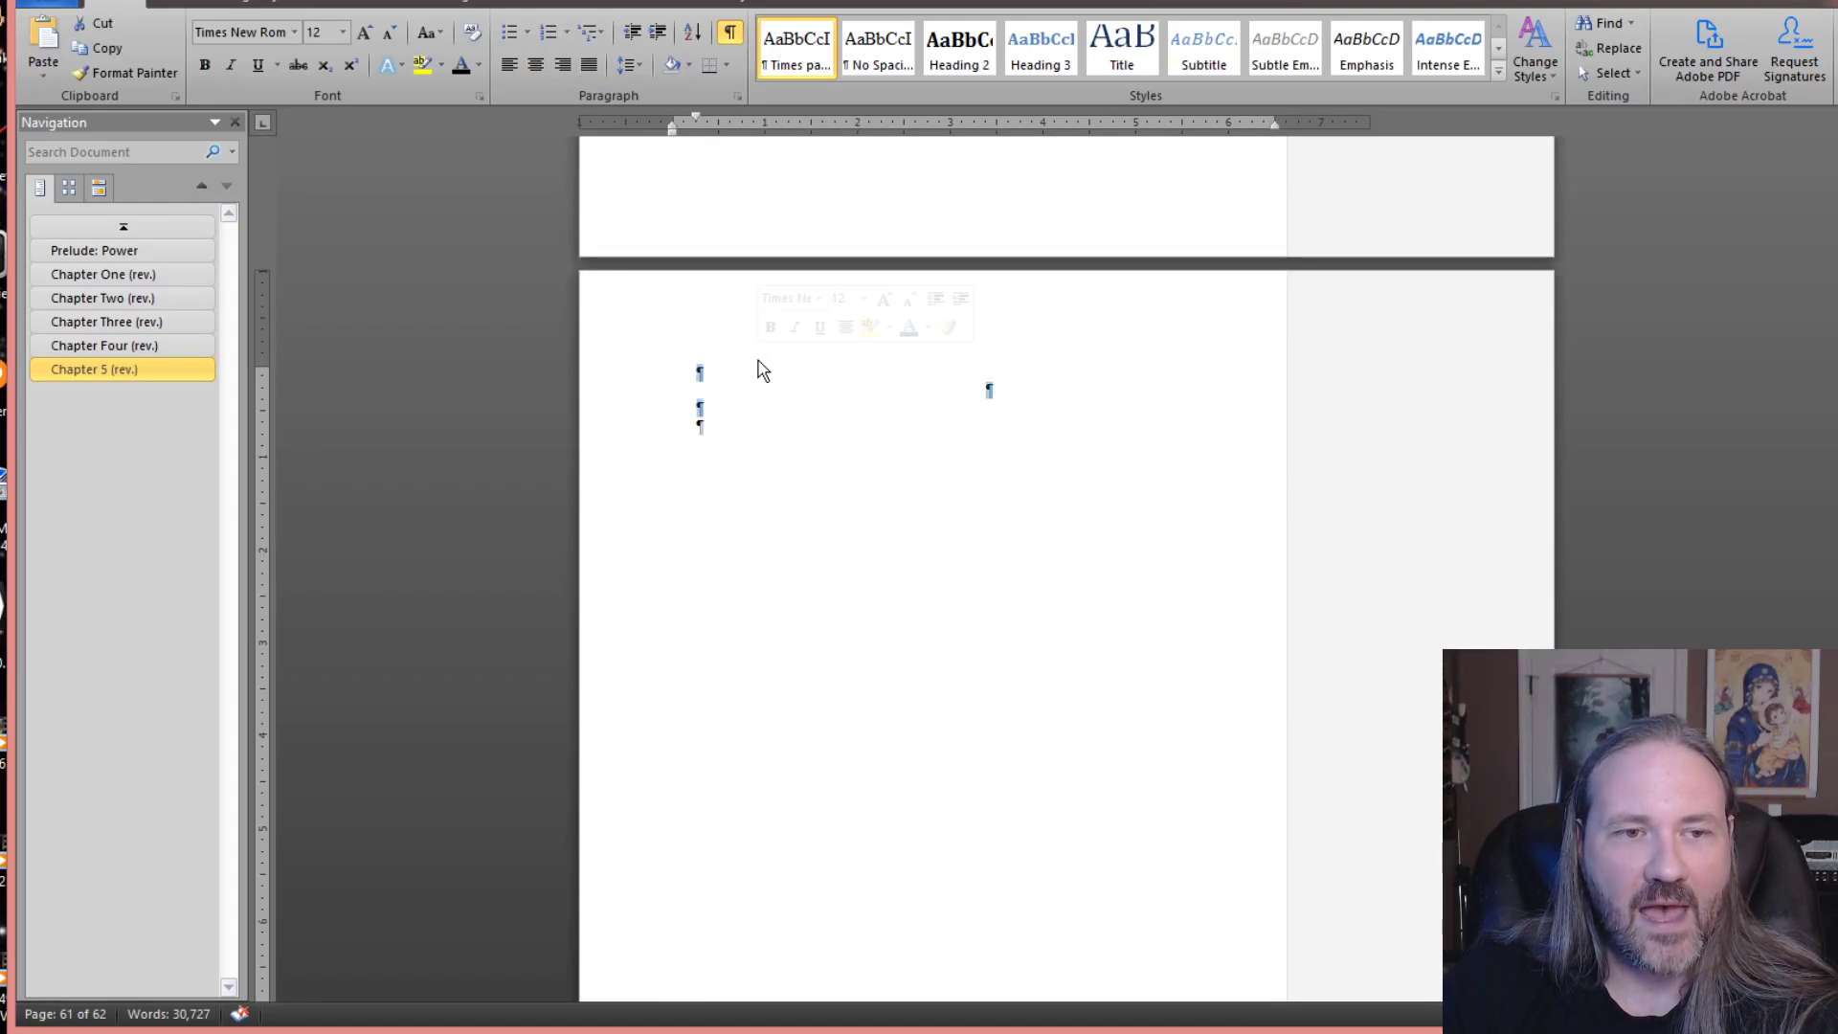
key(BackSpace)
key(BackSpace)
key(BackSpace)
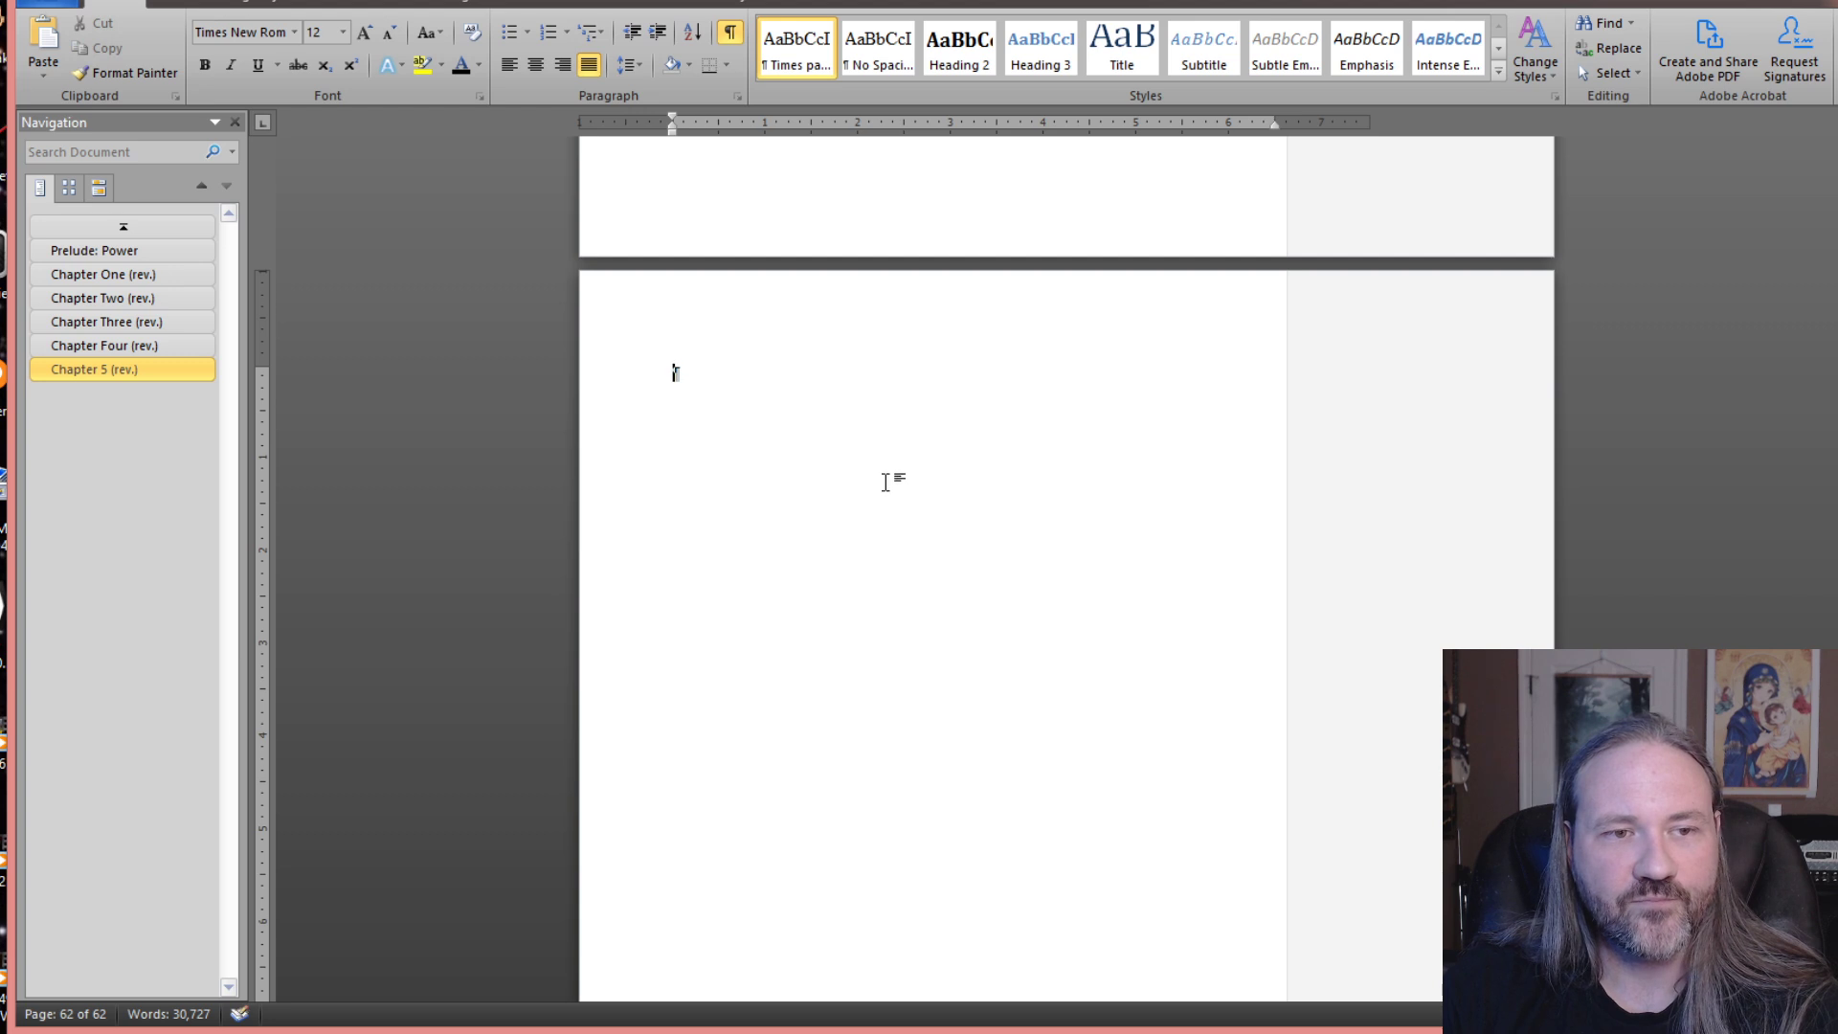
scroll(883, 483, down, 3)
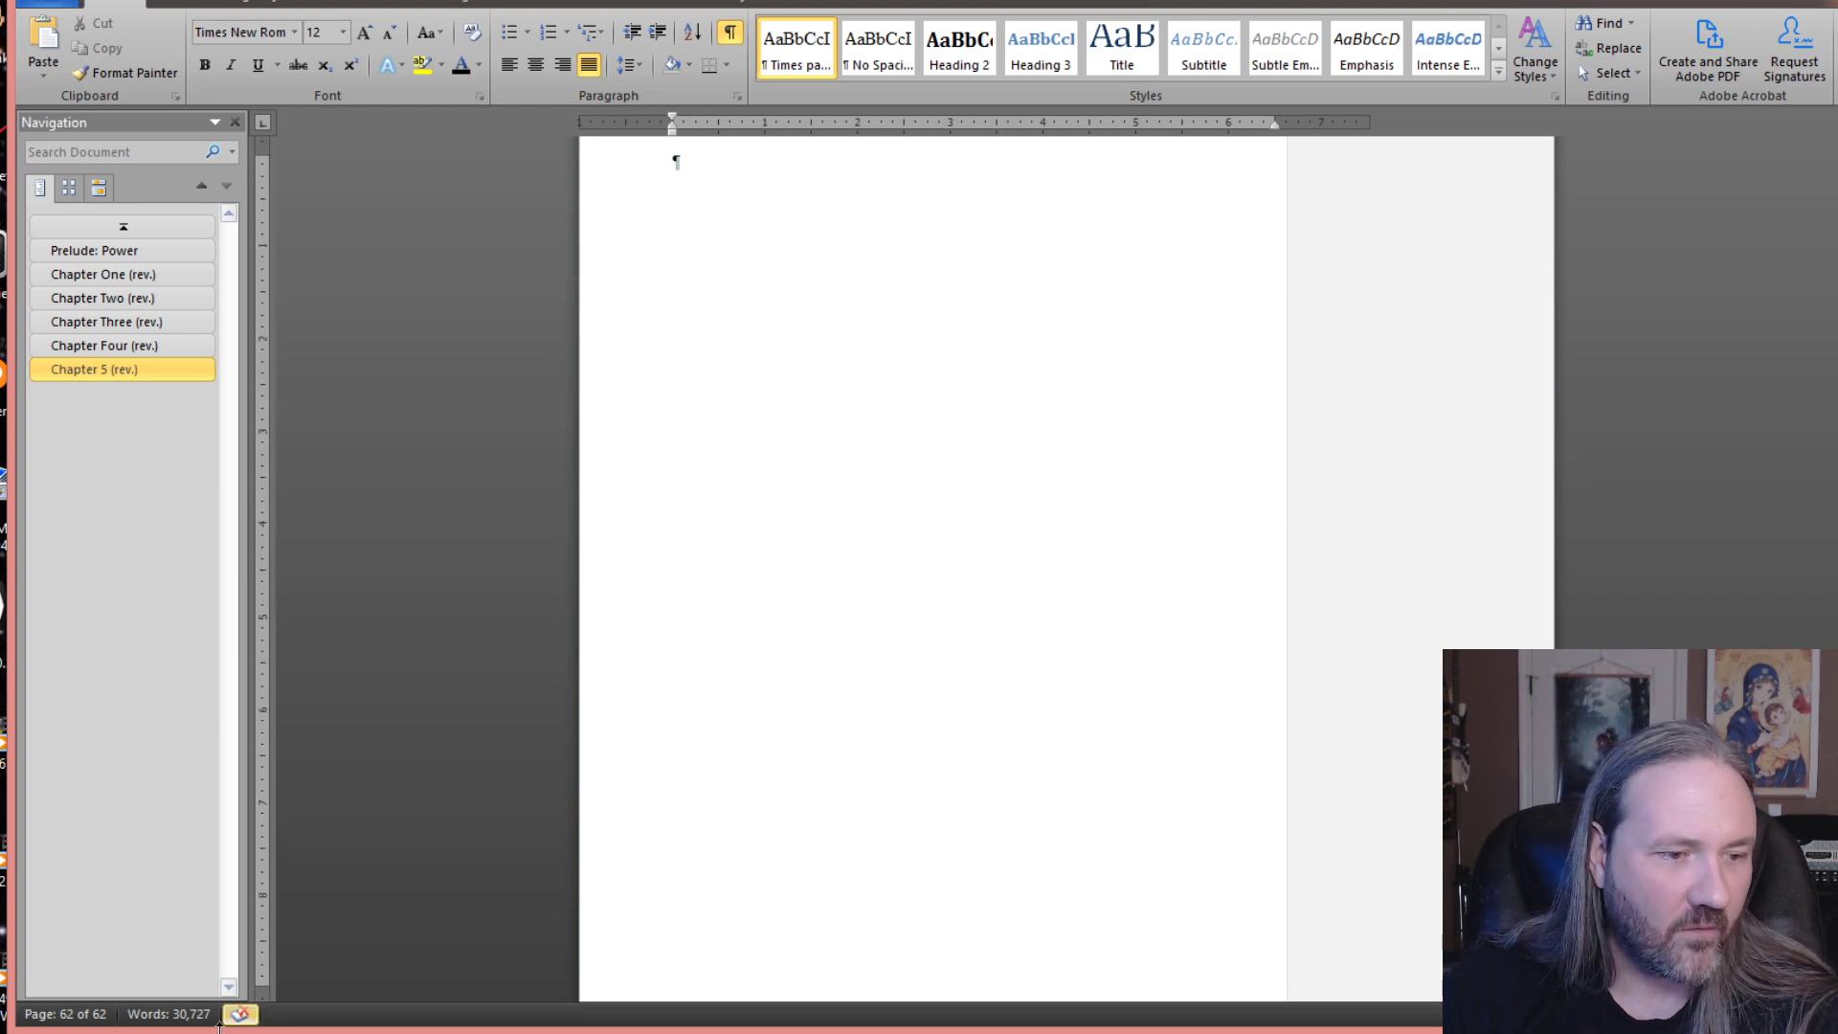
- Open the recent document Voices of the Void 9-24-19.docx and bring its window to the front
mouse_move(240, 1020)
right_click(175, 1017)
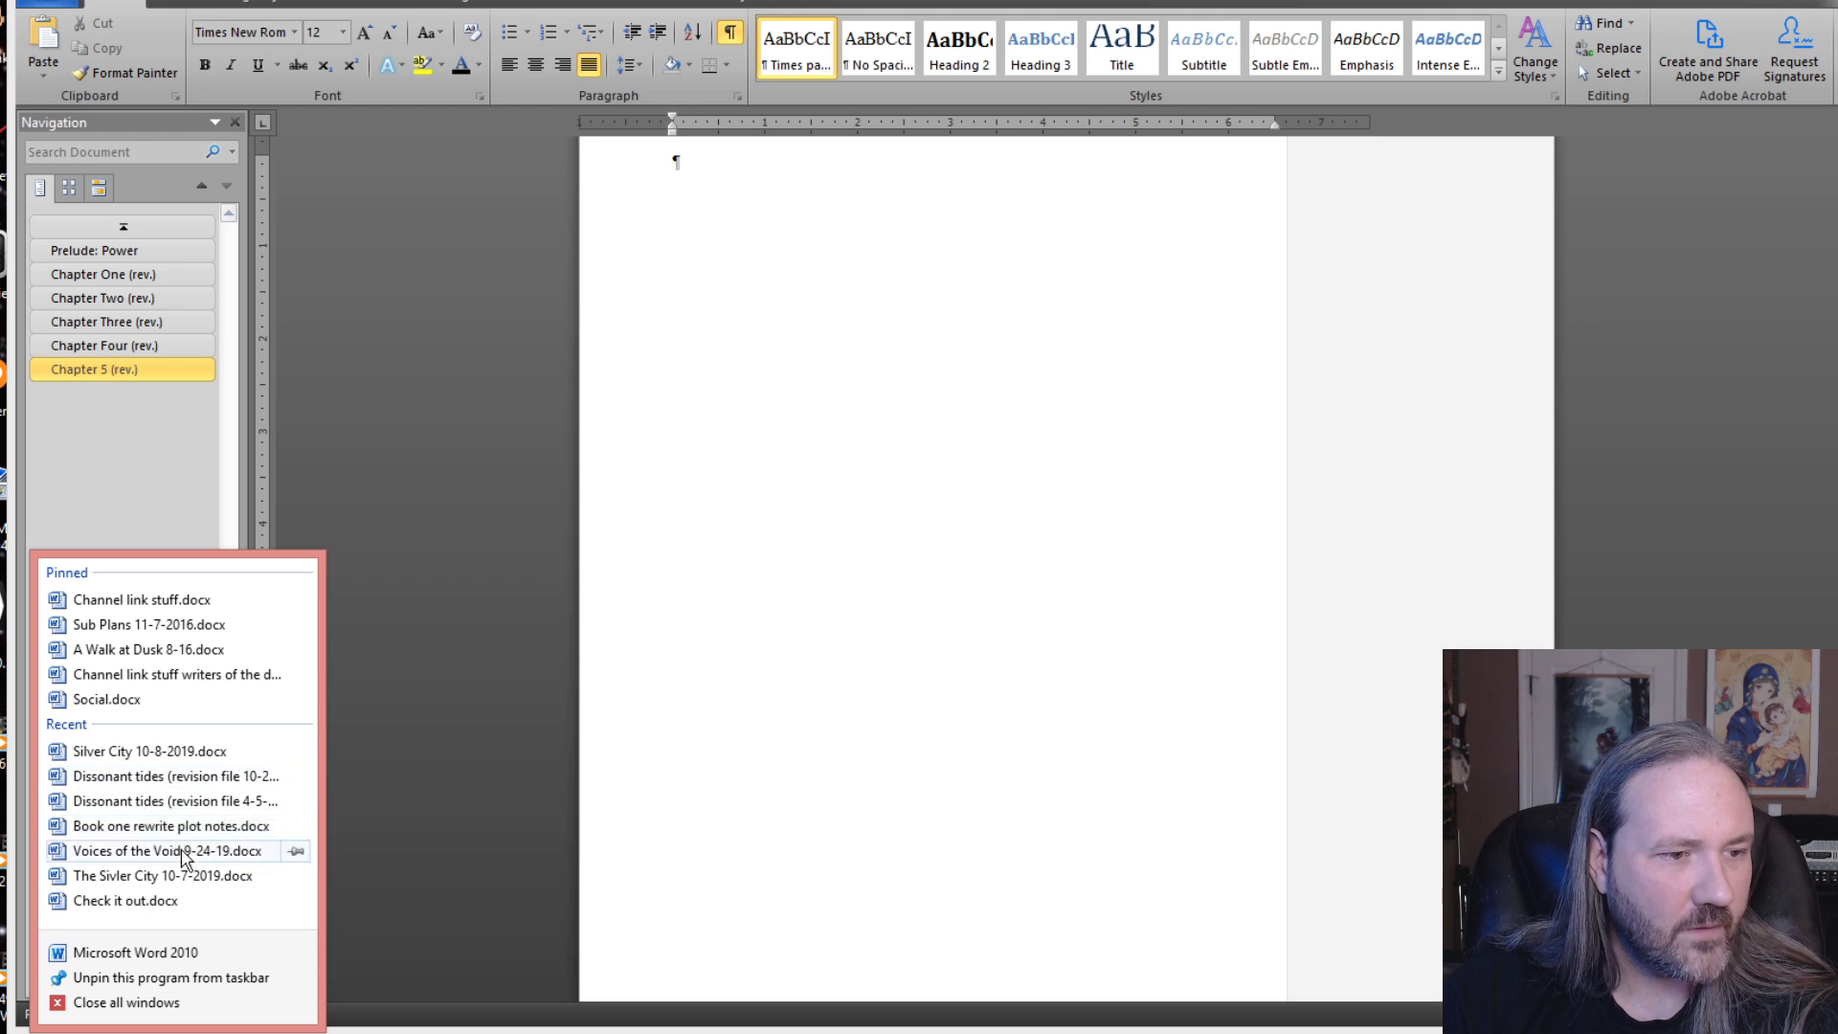
click(1318, 398)
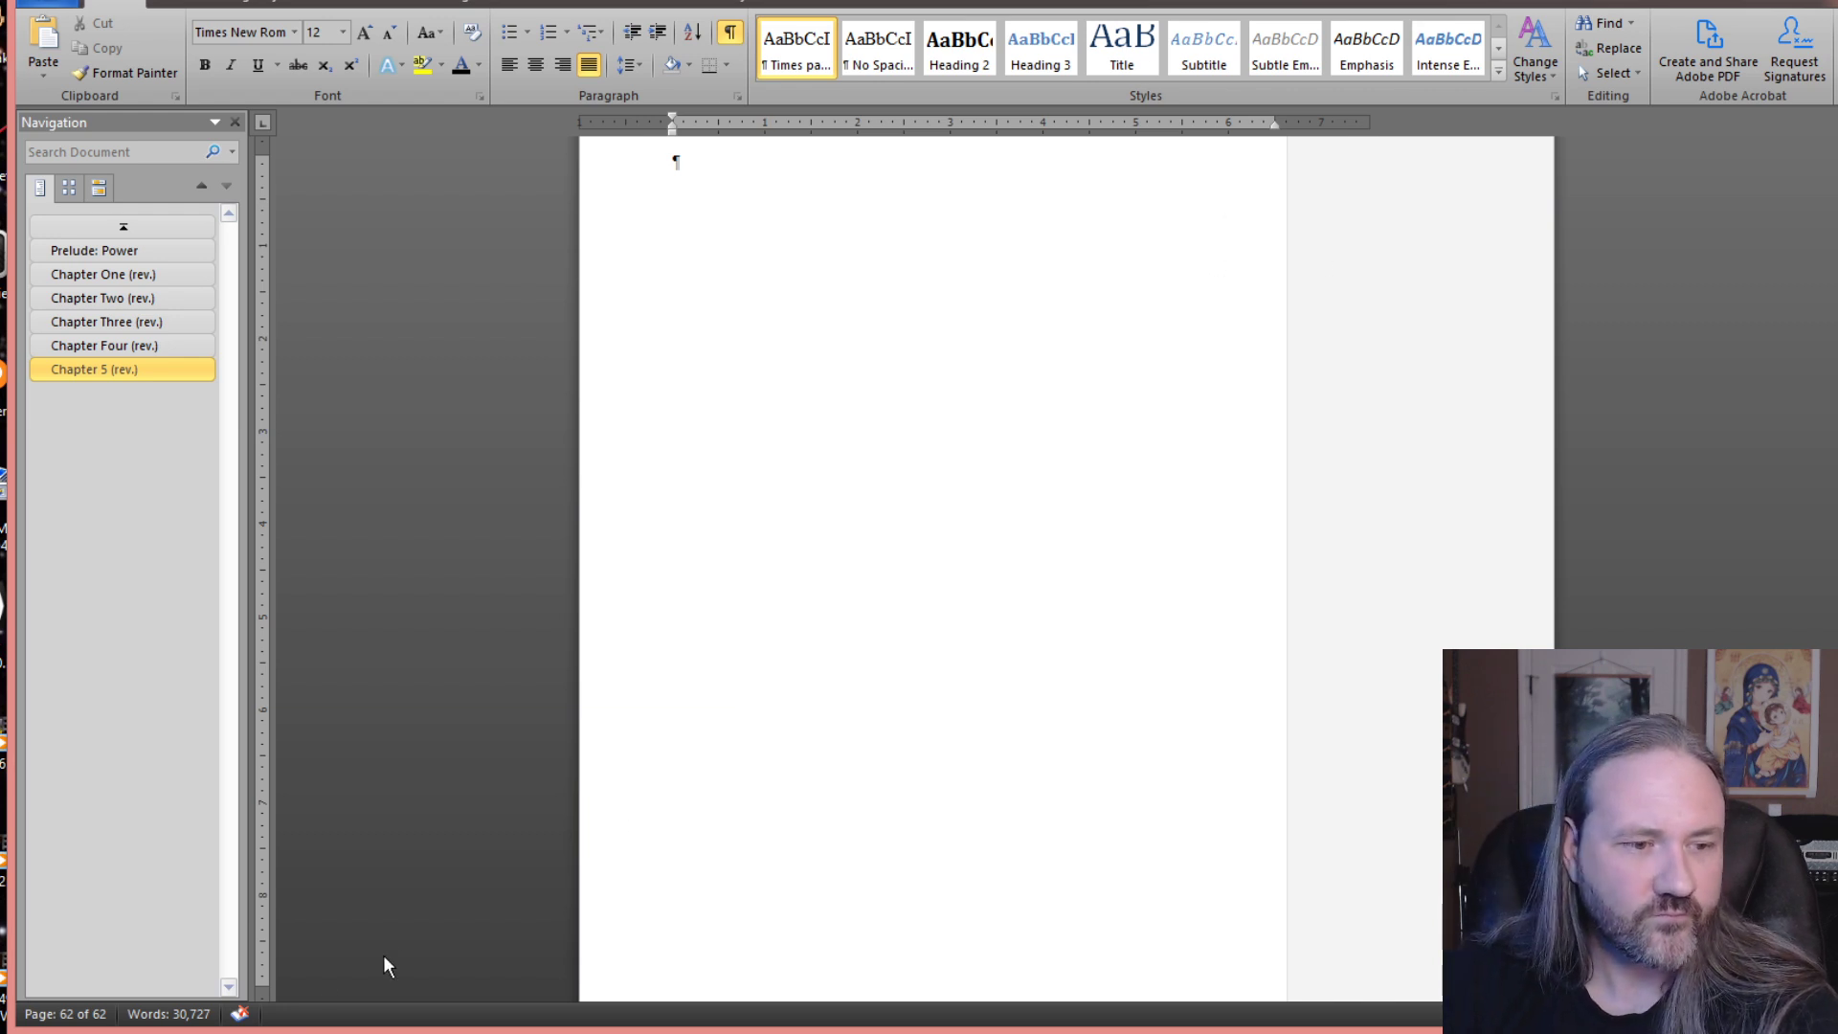
mouse_move(287, 1029)
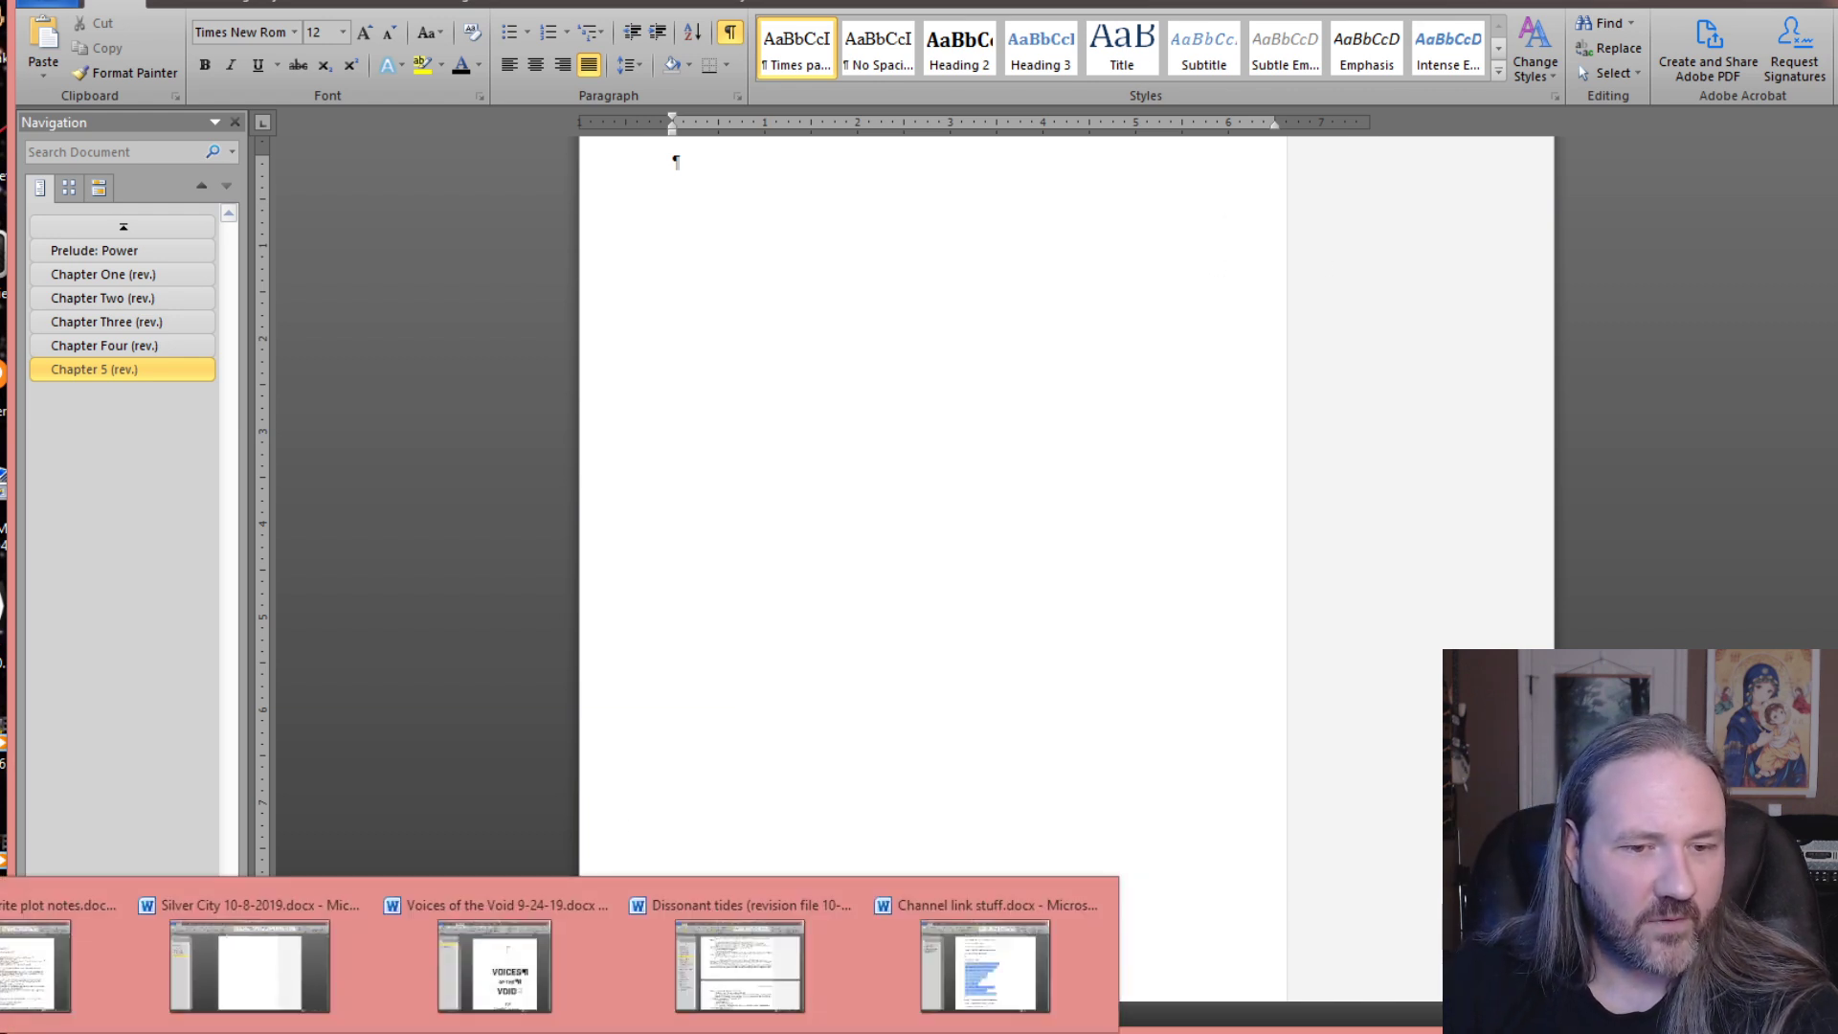
right_click(287, 1029)
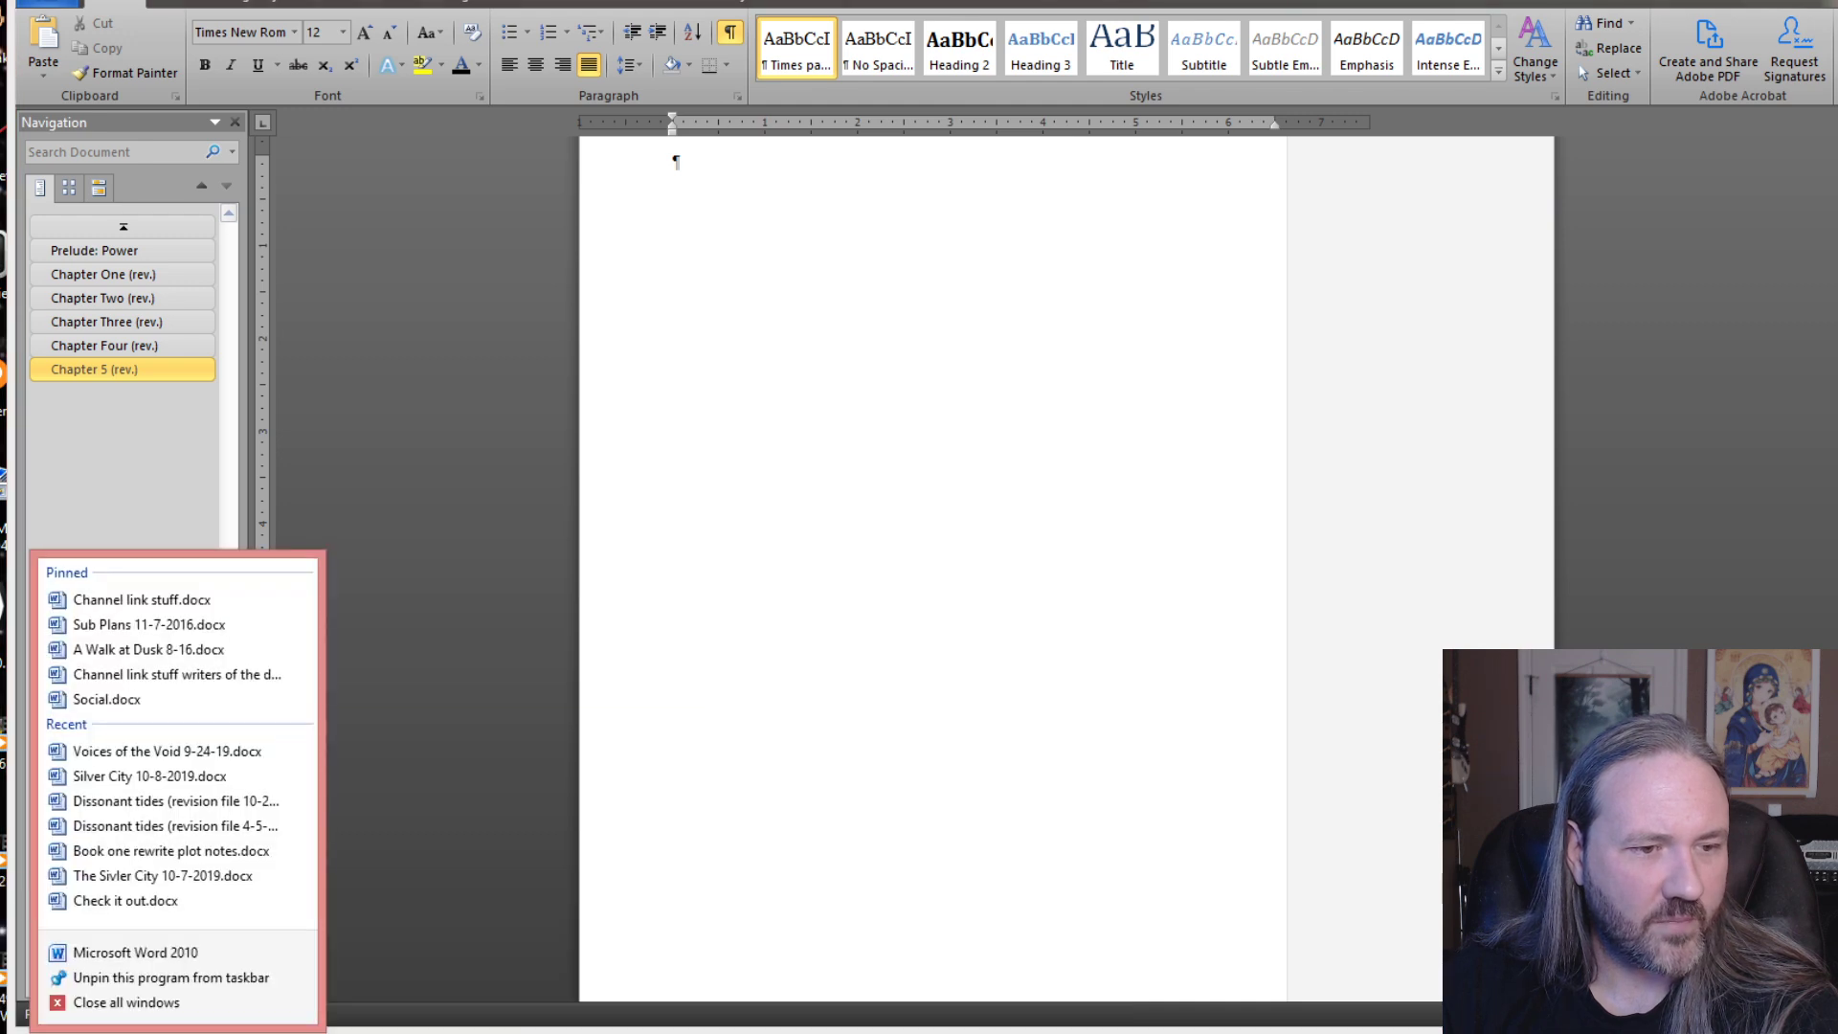
click(288, 1029)
click(494, 966)
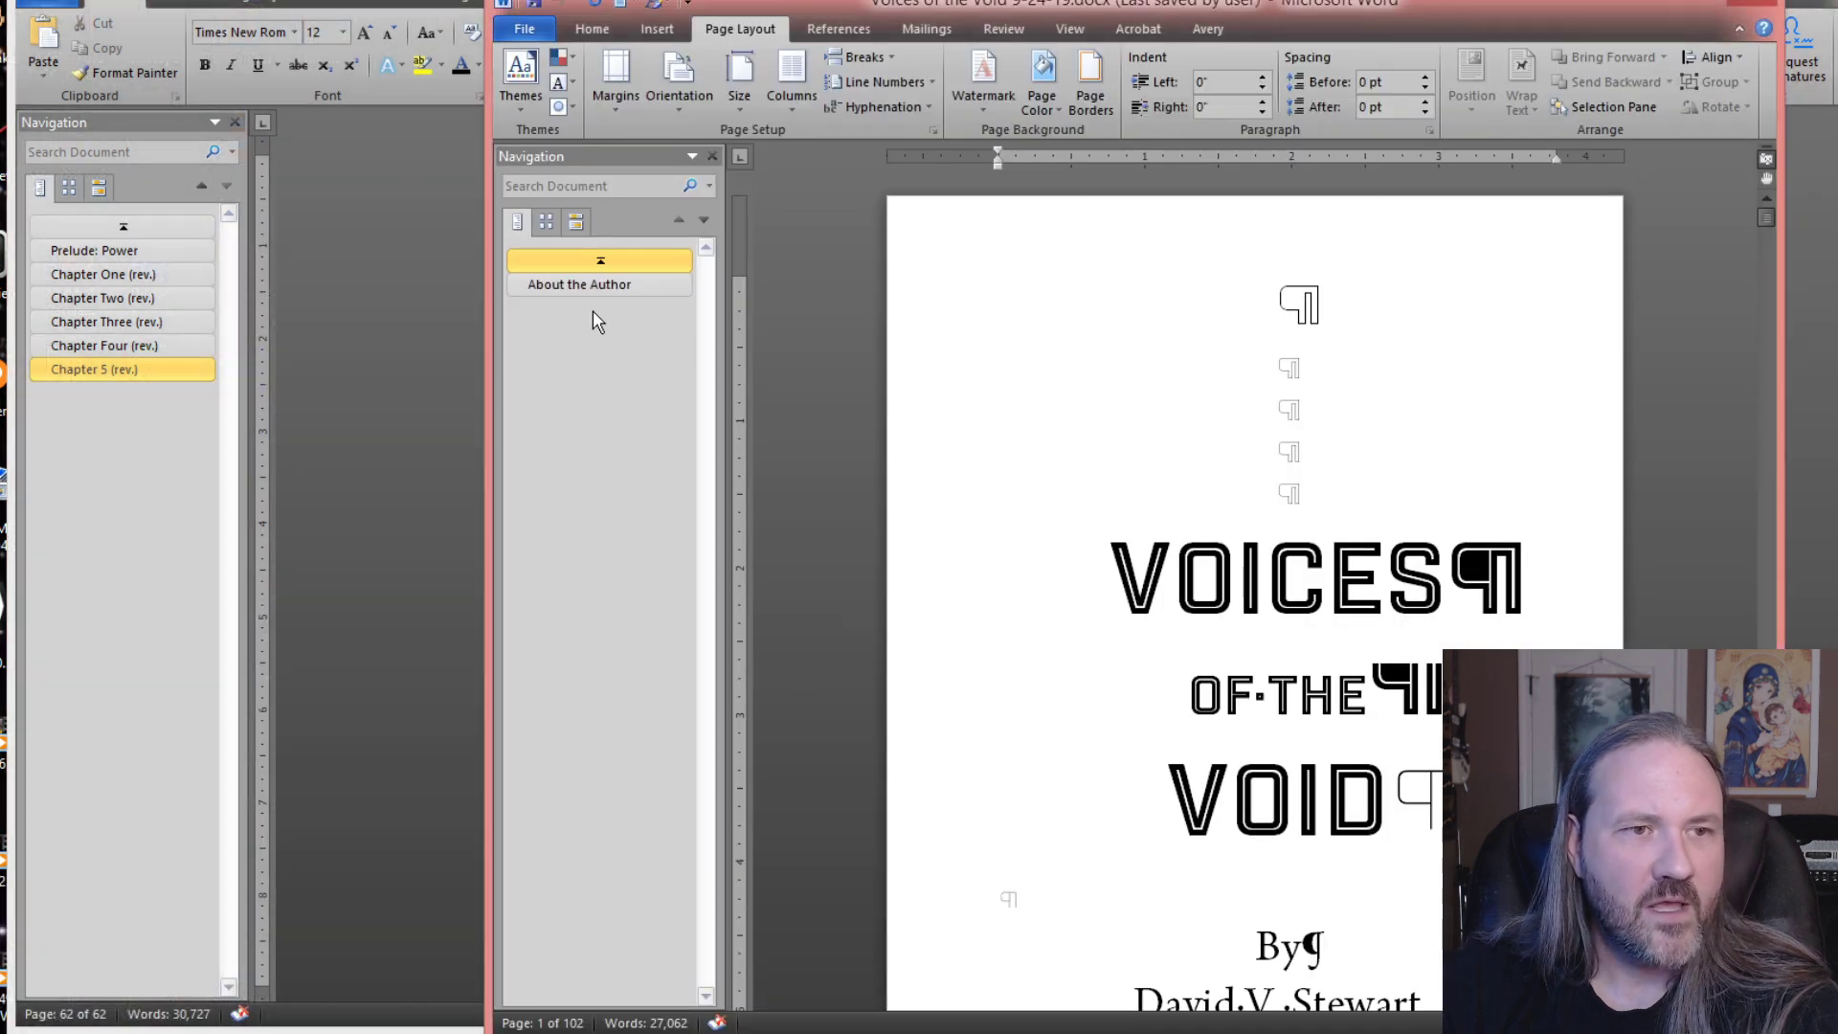
- Copy the whole About the Author section, including its heading and photo, and paste it onto the manuscript's final page
click(580, 284)
scroll(1166, 416, up, 2)
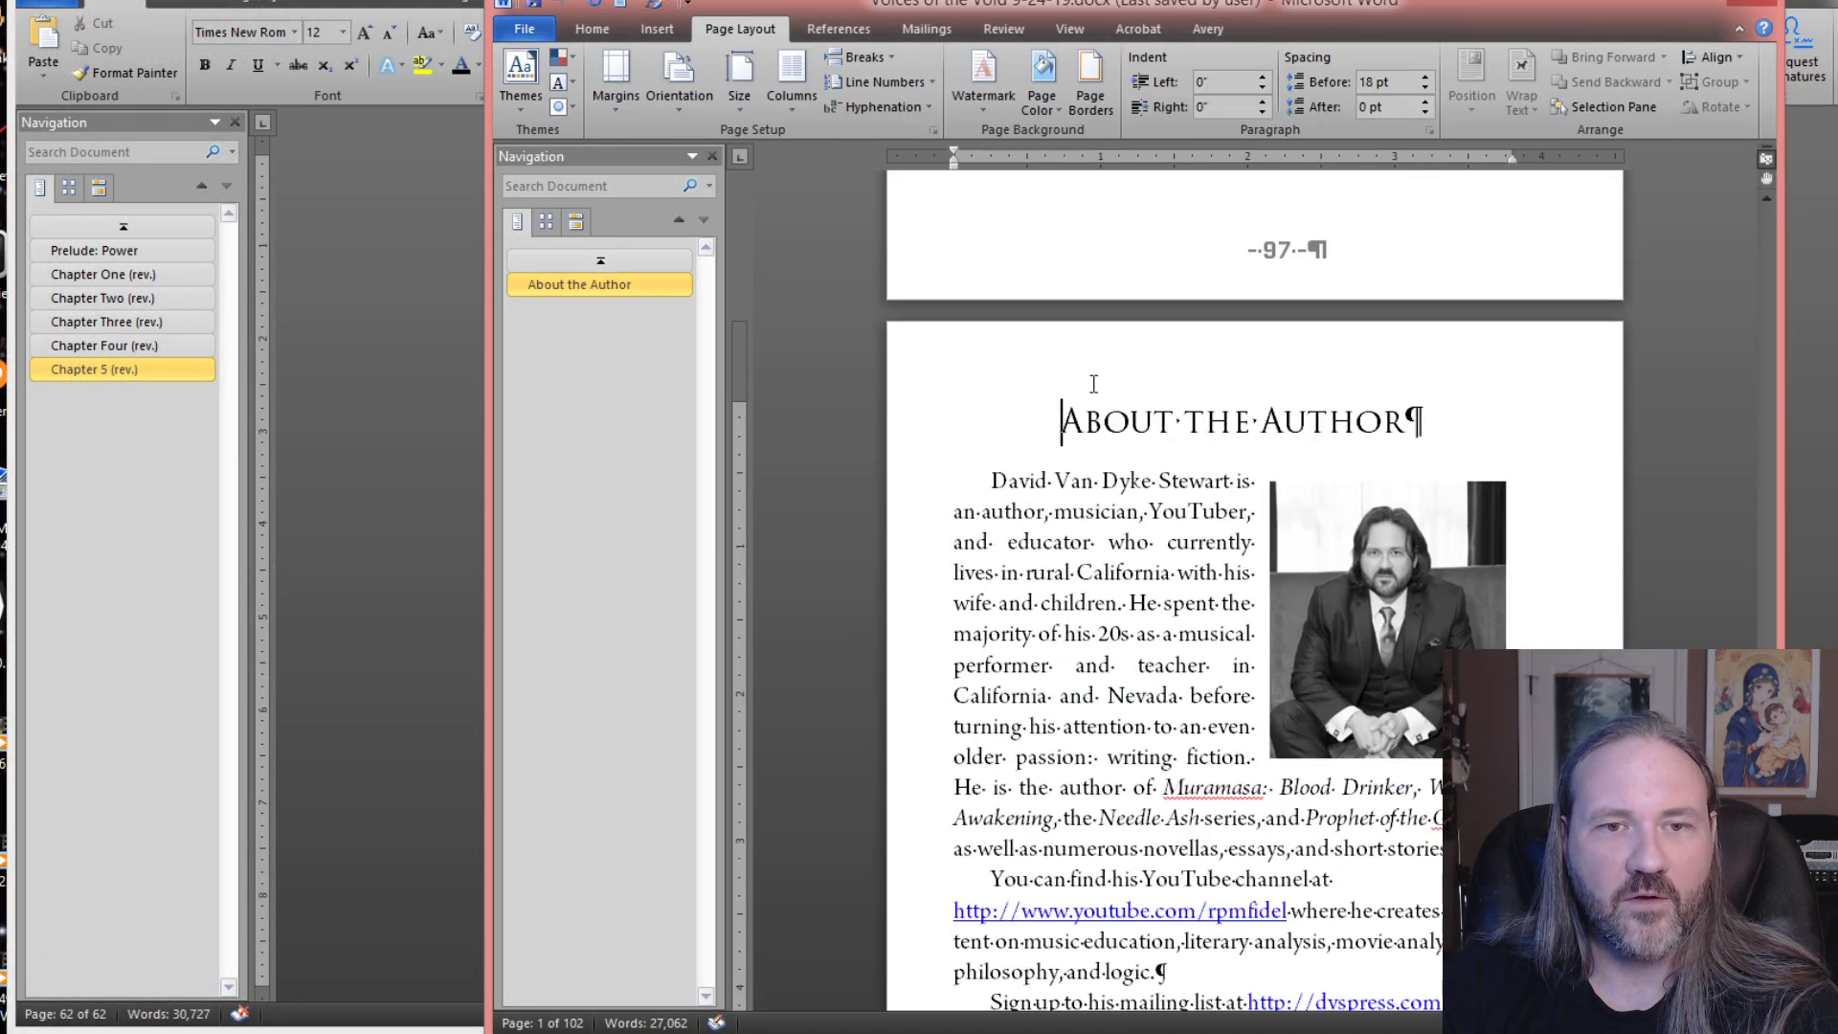
drag(1167, 417, 1331, 894)
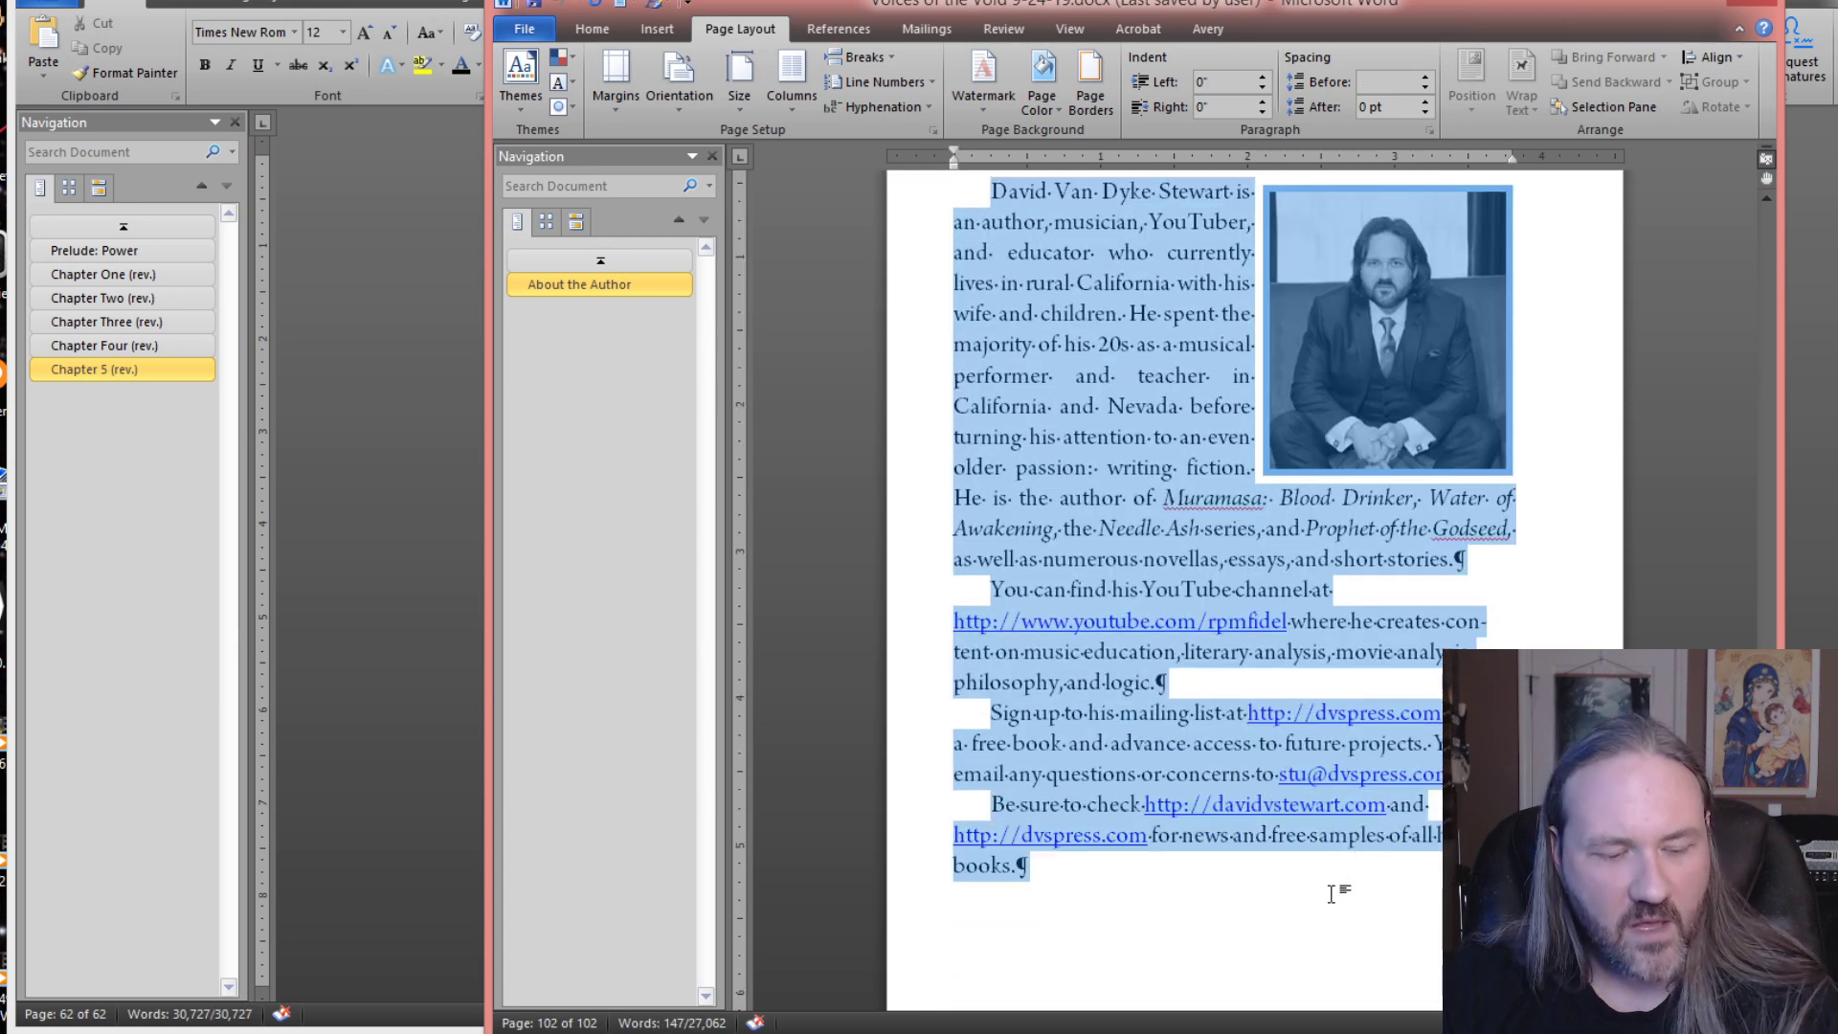
click(238, 630)
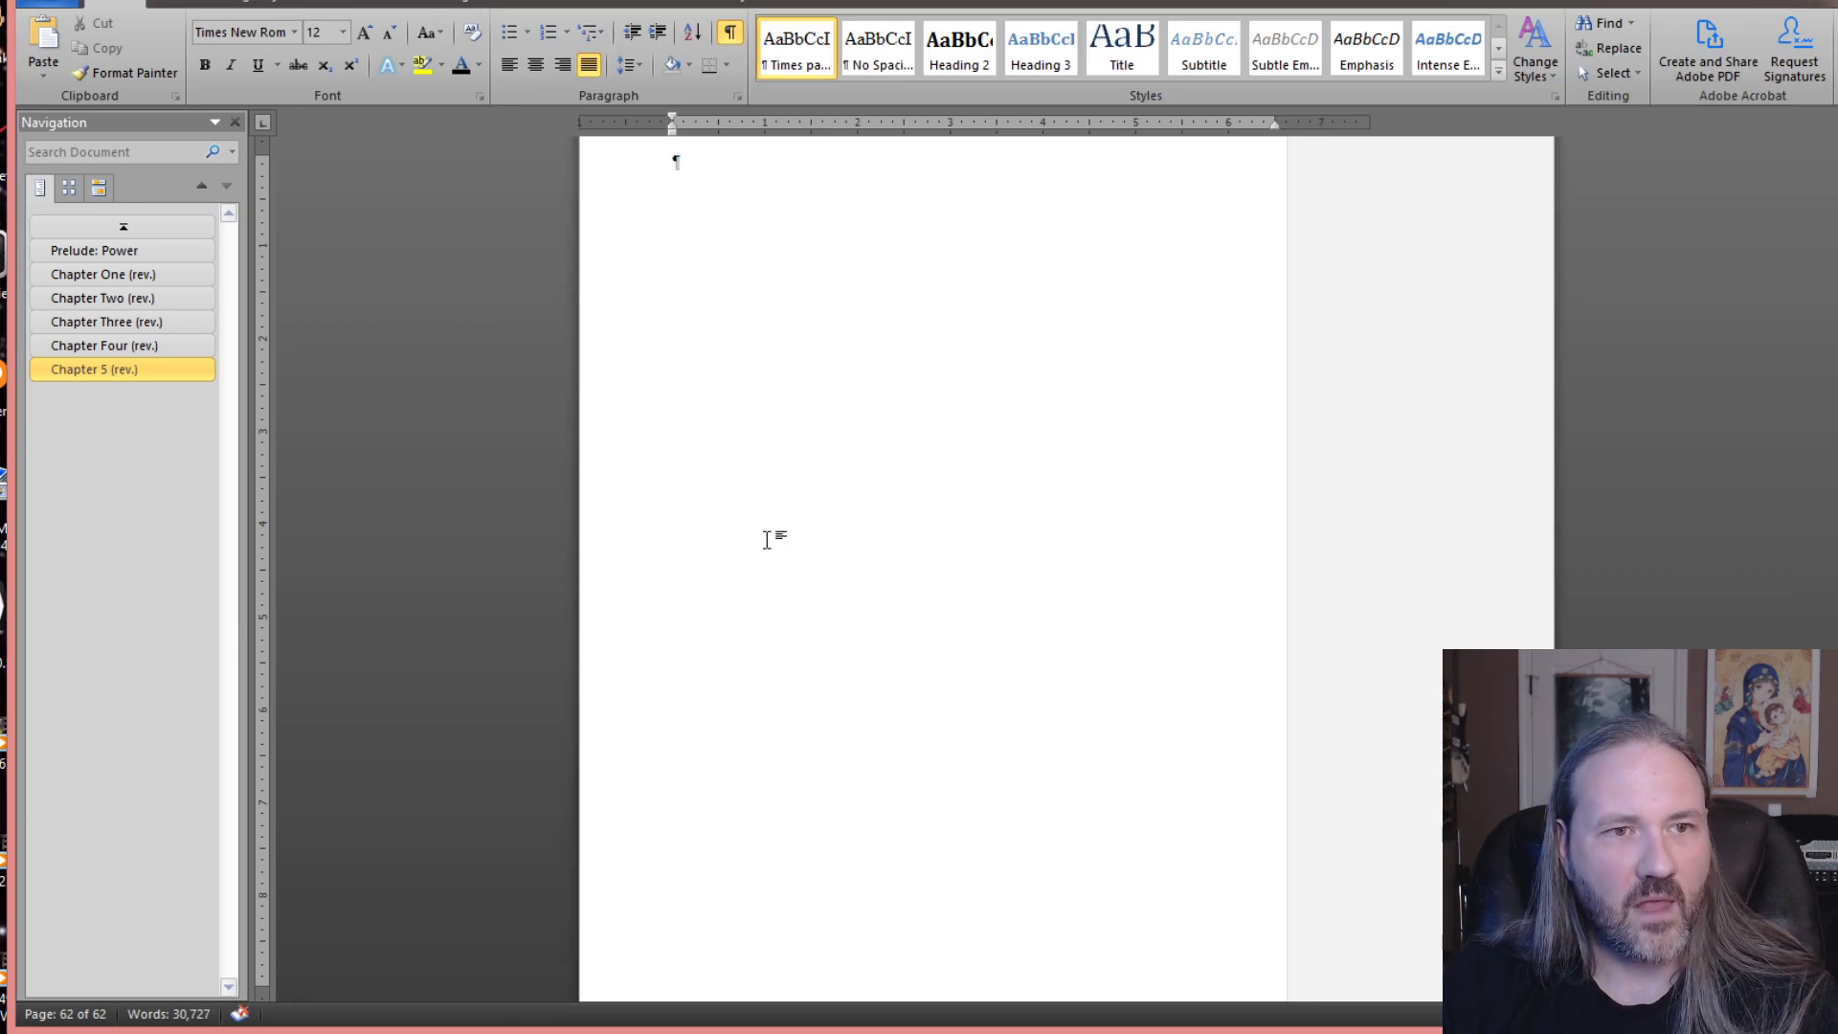
scroll(767, 540, up, 2)
key(ctrl+v)
- Move the author photo to the left of the biography text and check the manuscript's closing pages
drag(980, 668, 713, 639)
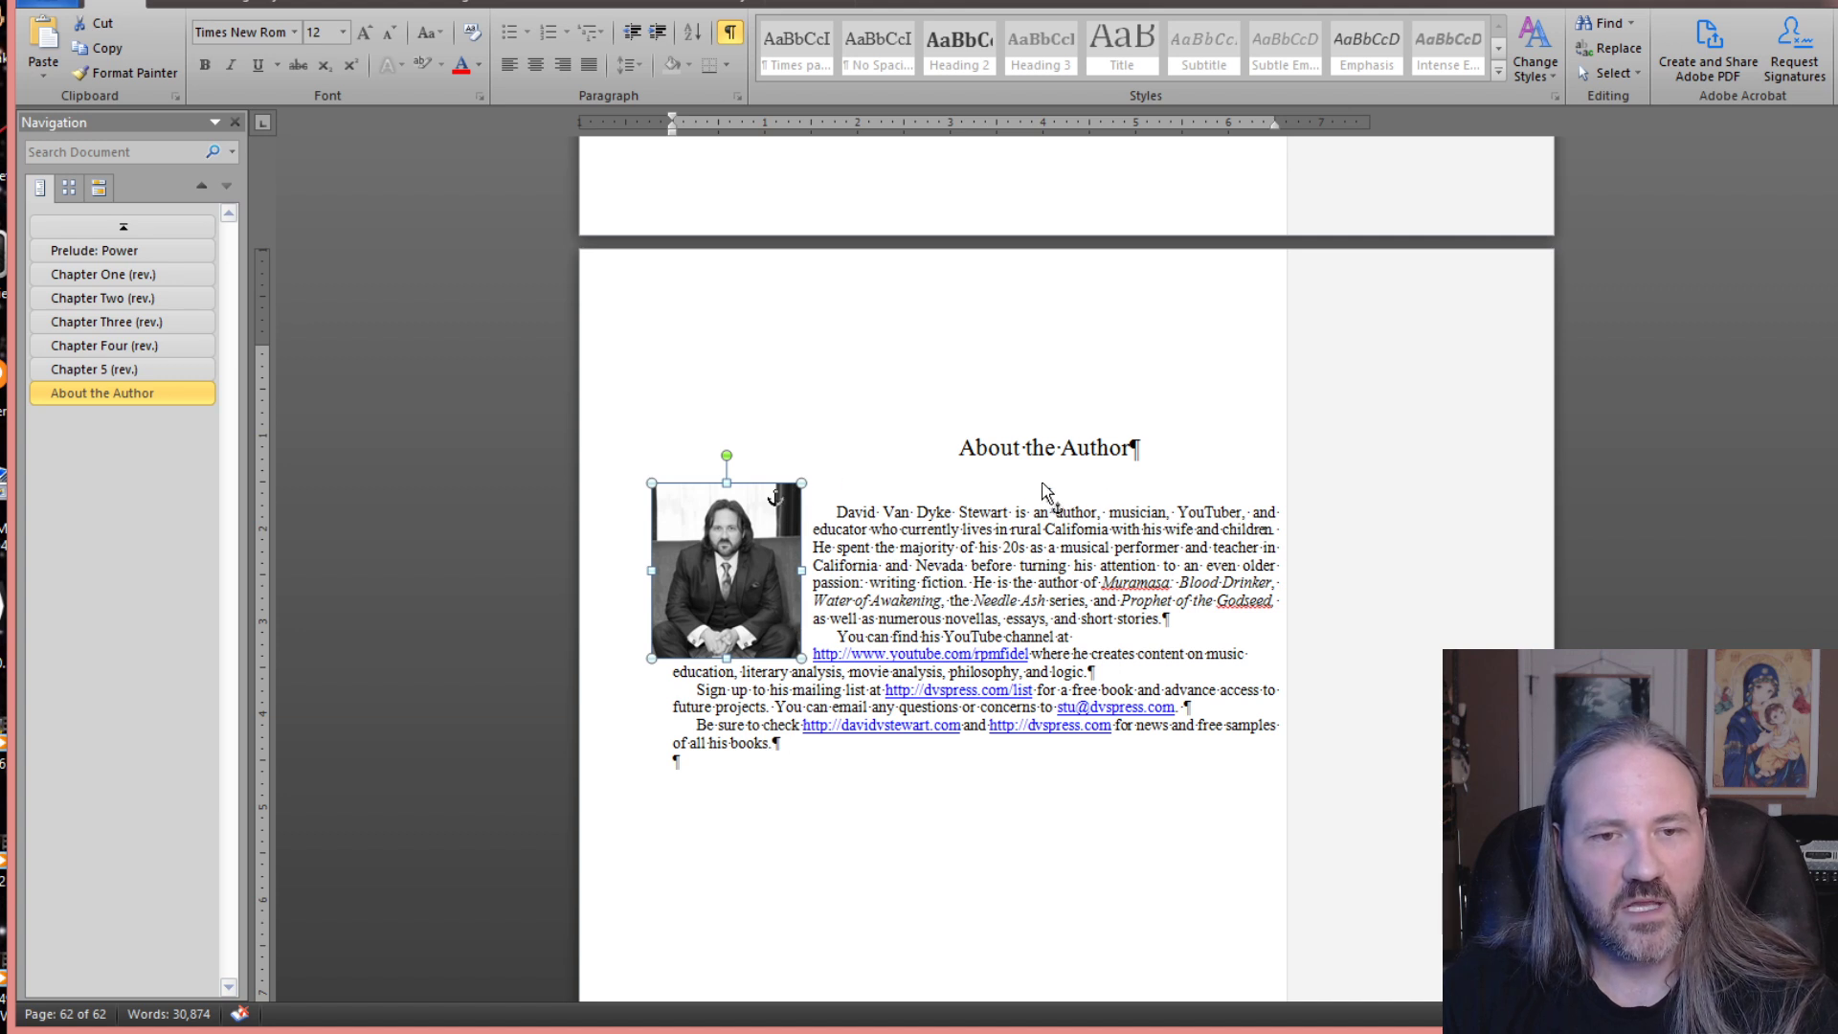
mouse_move(727, 566)
mouse_down()
mouse_move(751, 603)
mouse_move(732, 569)
mouse_up()
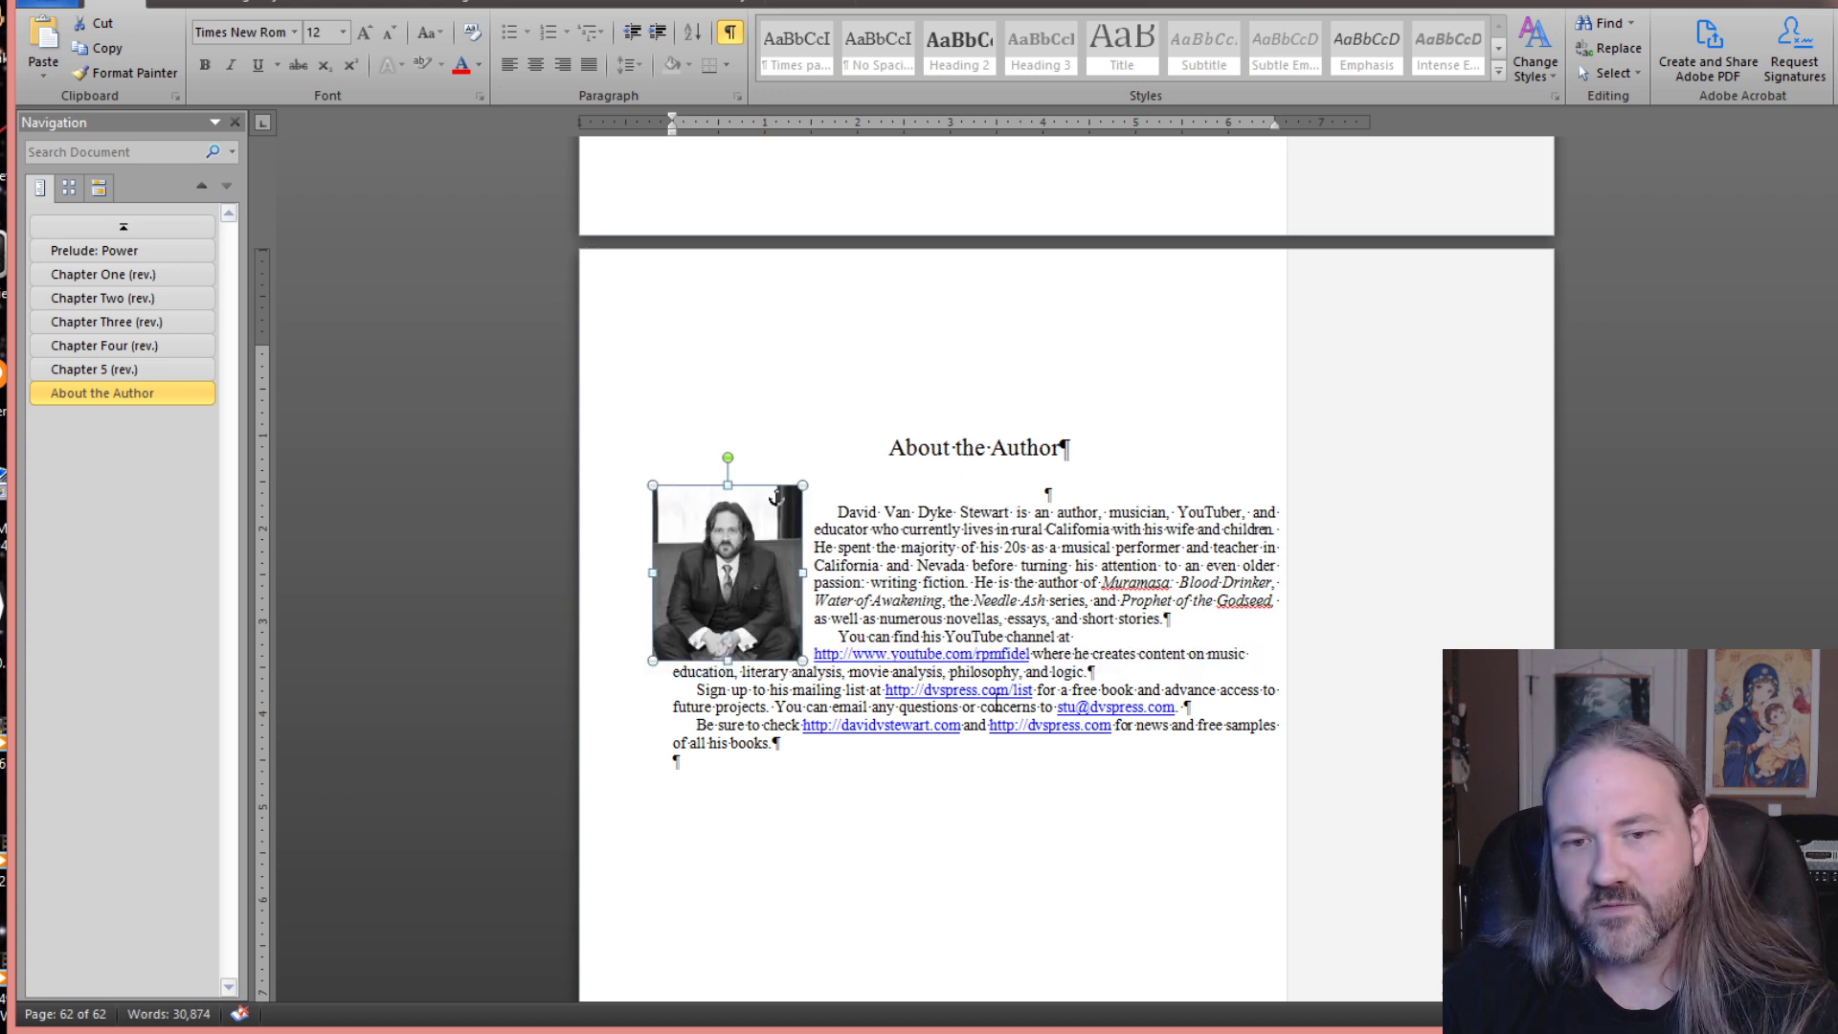
scroll(934, 714, down, 3)
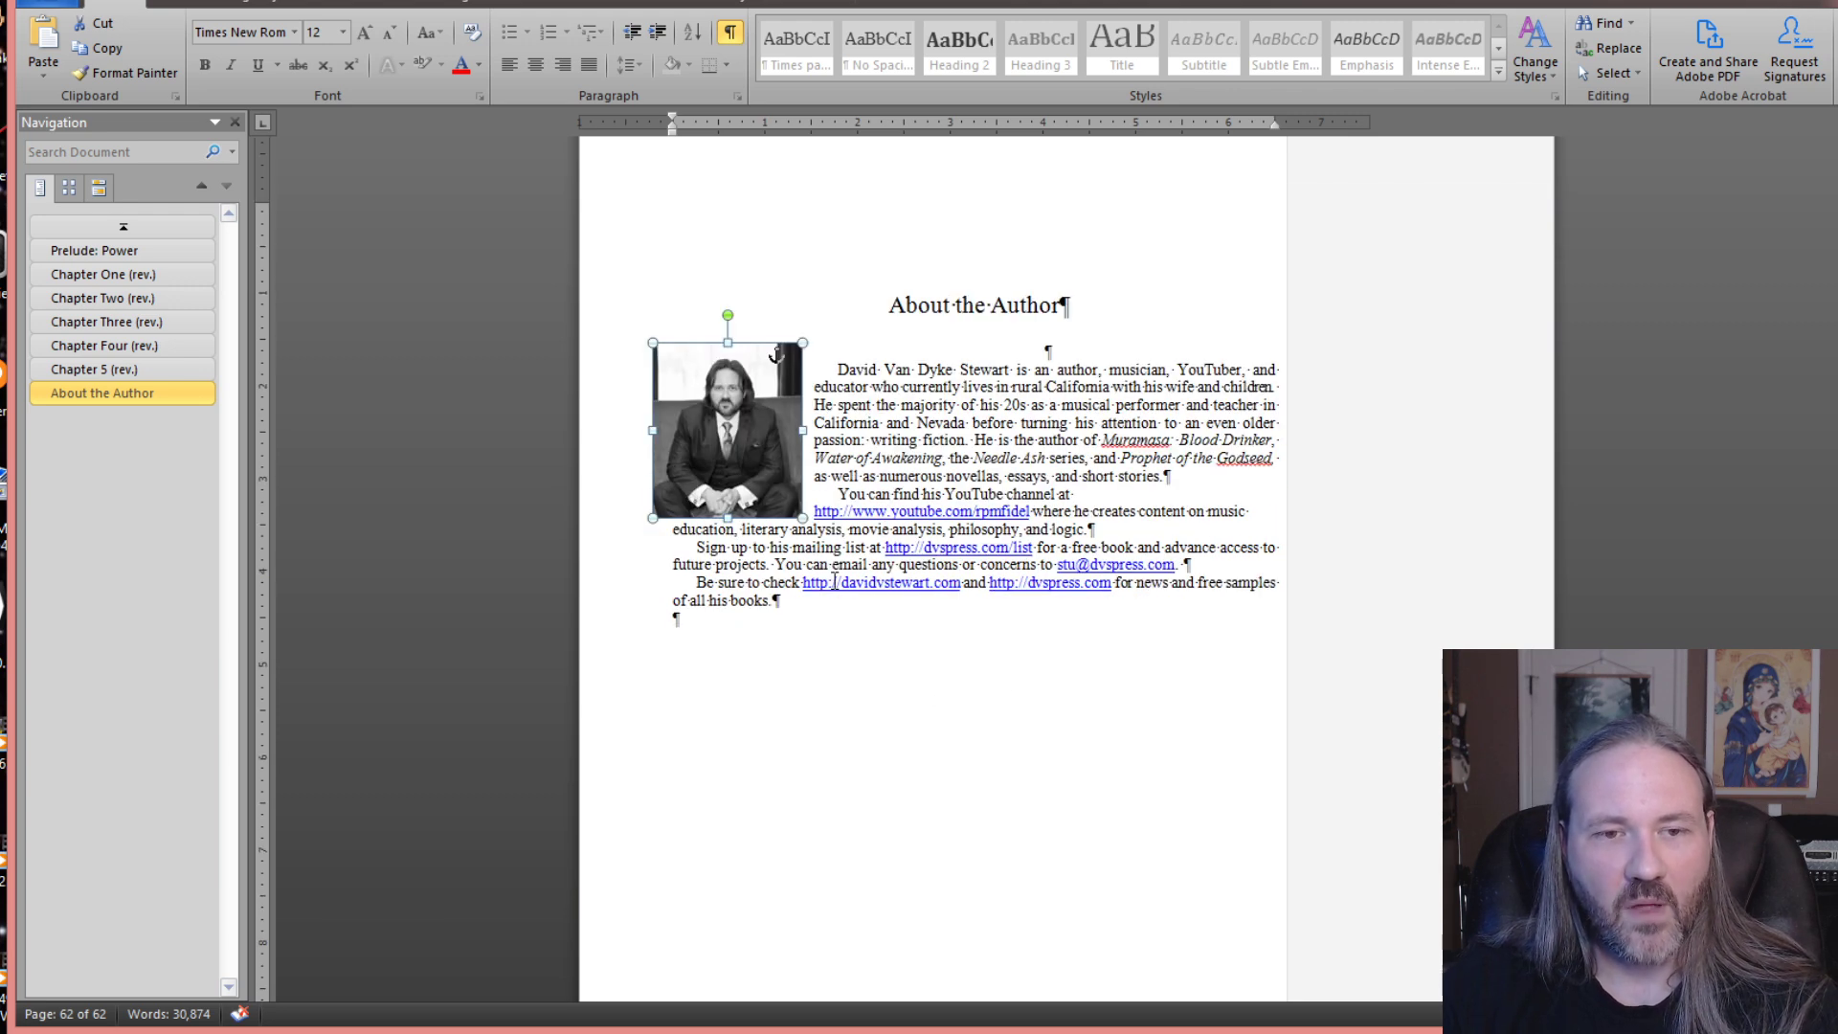
scroll(840, 573, up, 20)
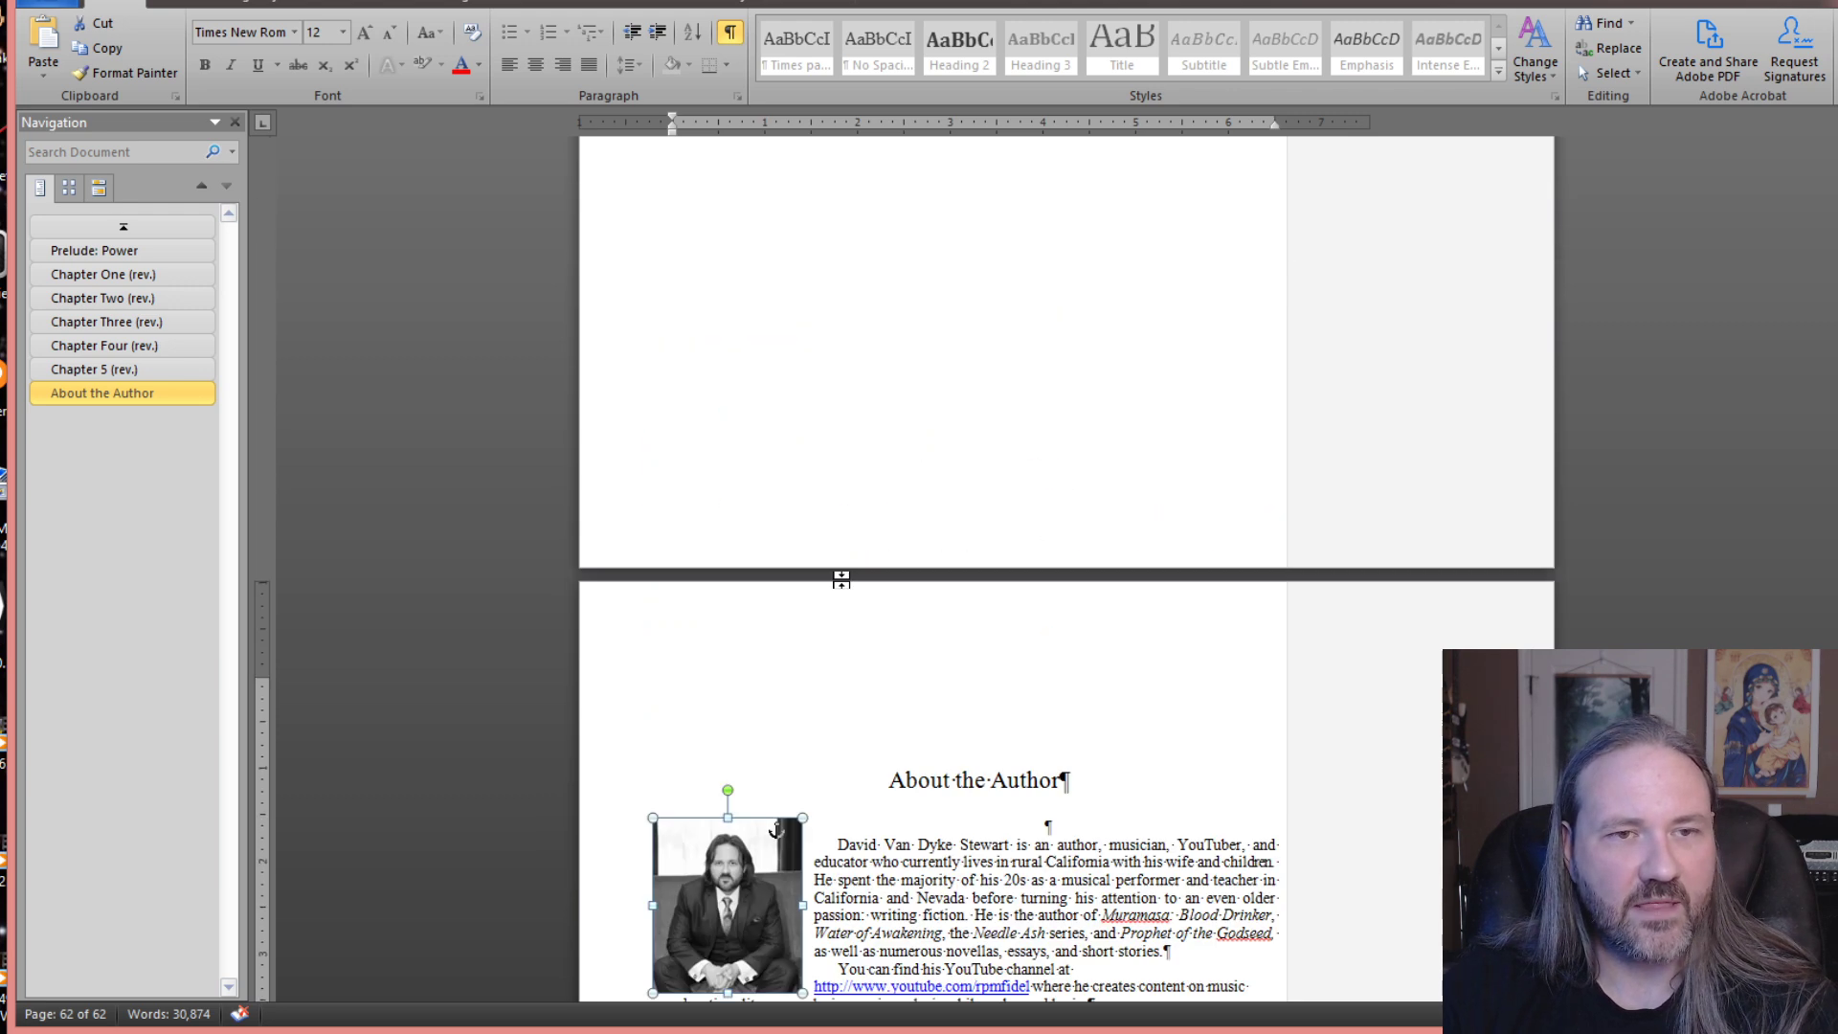
scroll(835, 595, down, 10)
scroll(835, 594, down, 15)
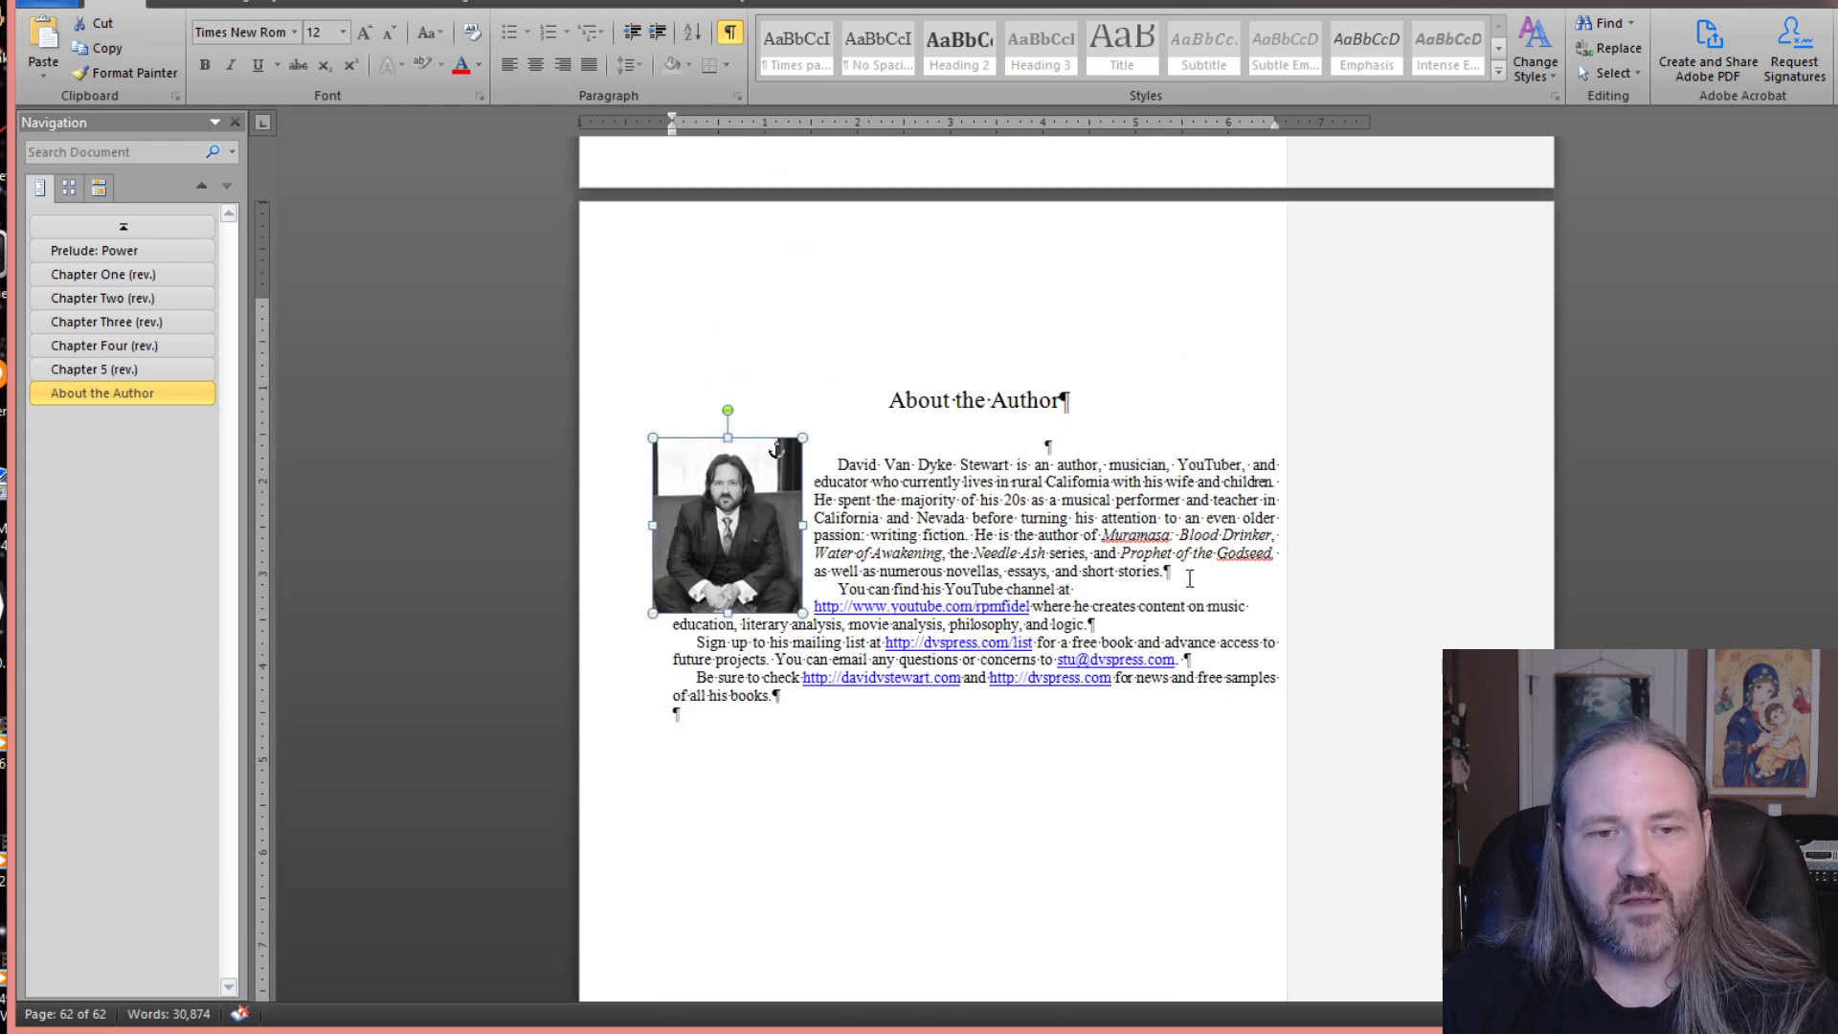
scroll(1098, 525, up, 20)
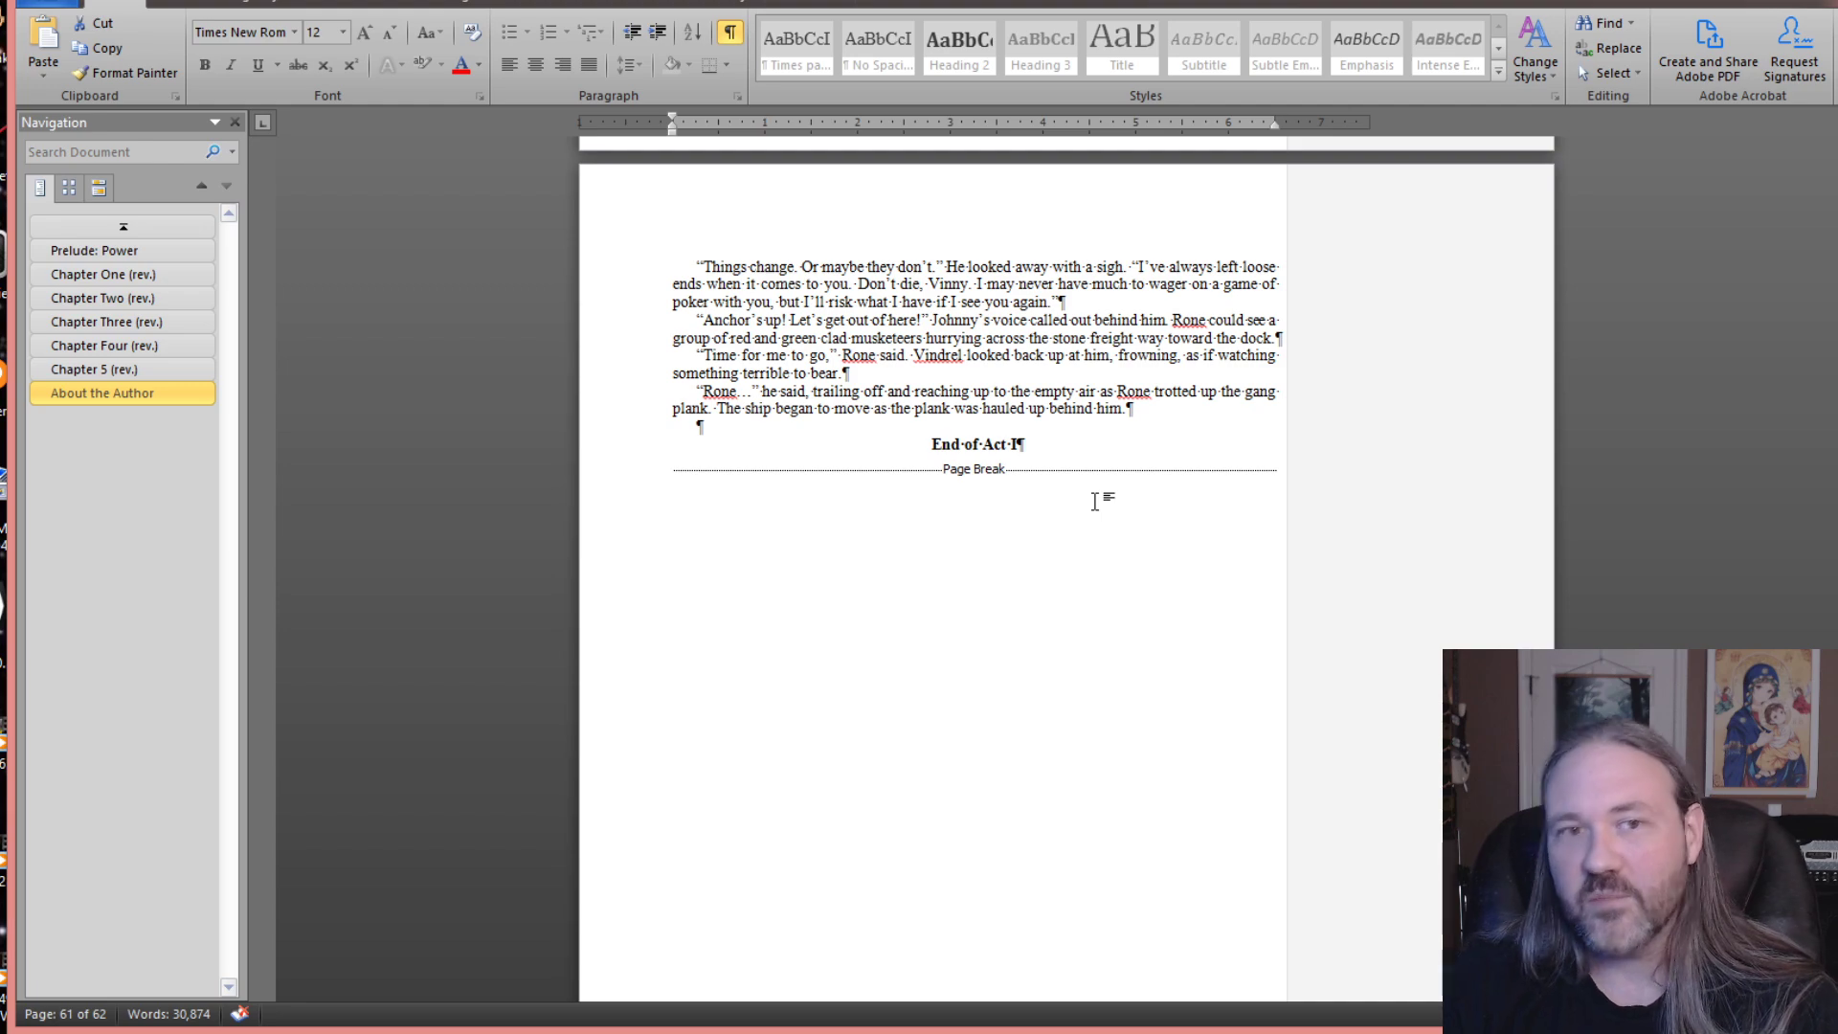
scroll(1095, 502, up, 15)
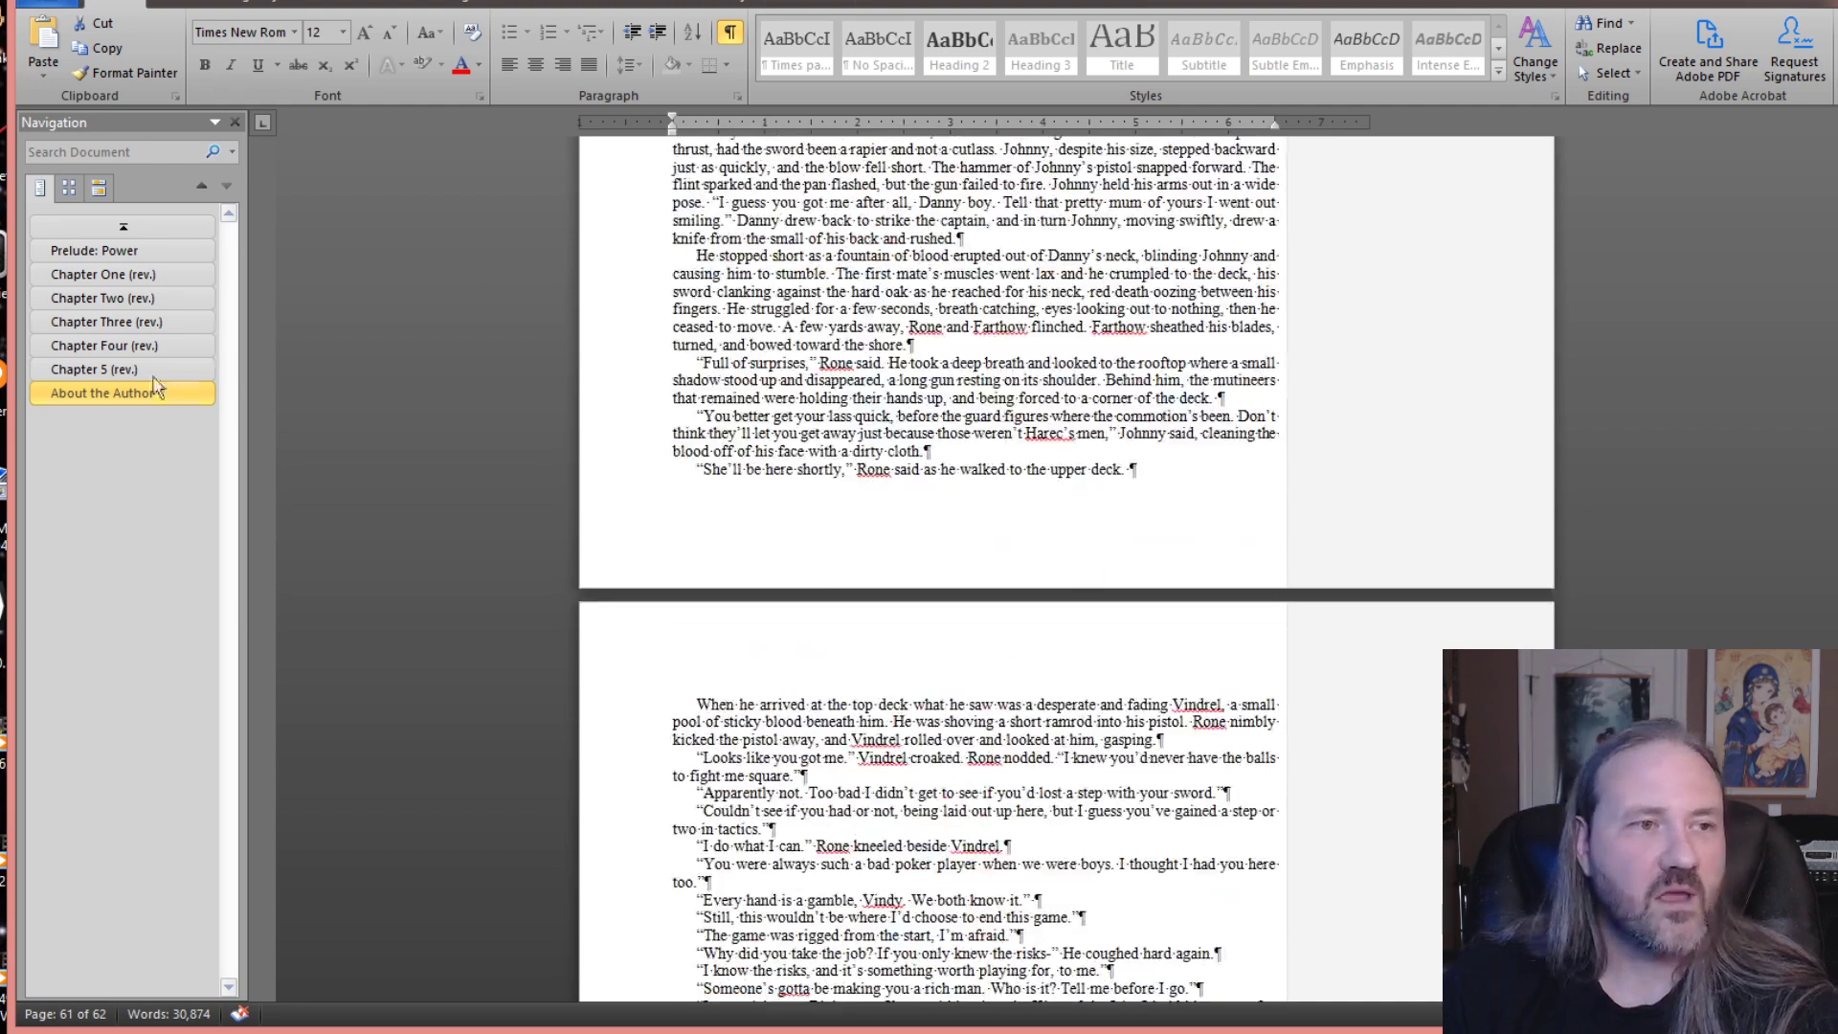
- Insert an Automatic Table 1 table of contents in the empty heading paragraph above the section break preceding the Prelude
click(129, 250)
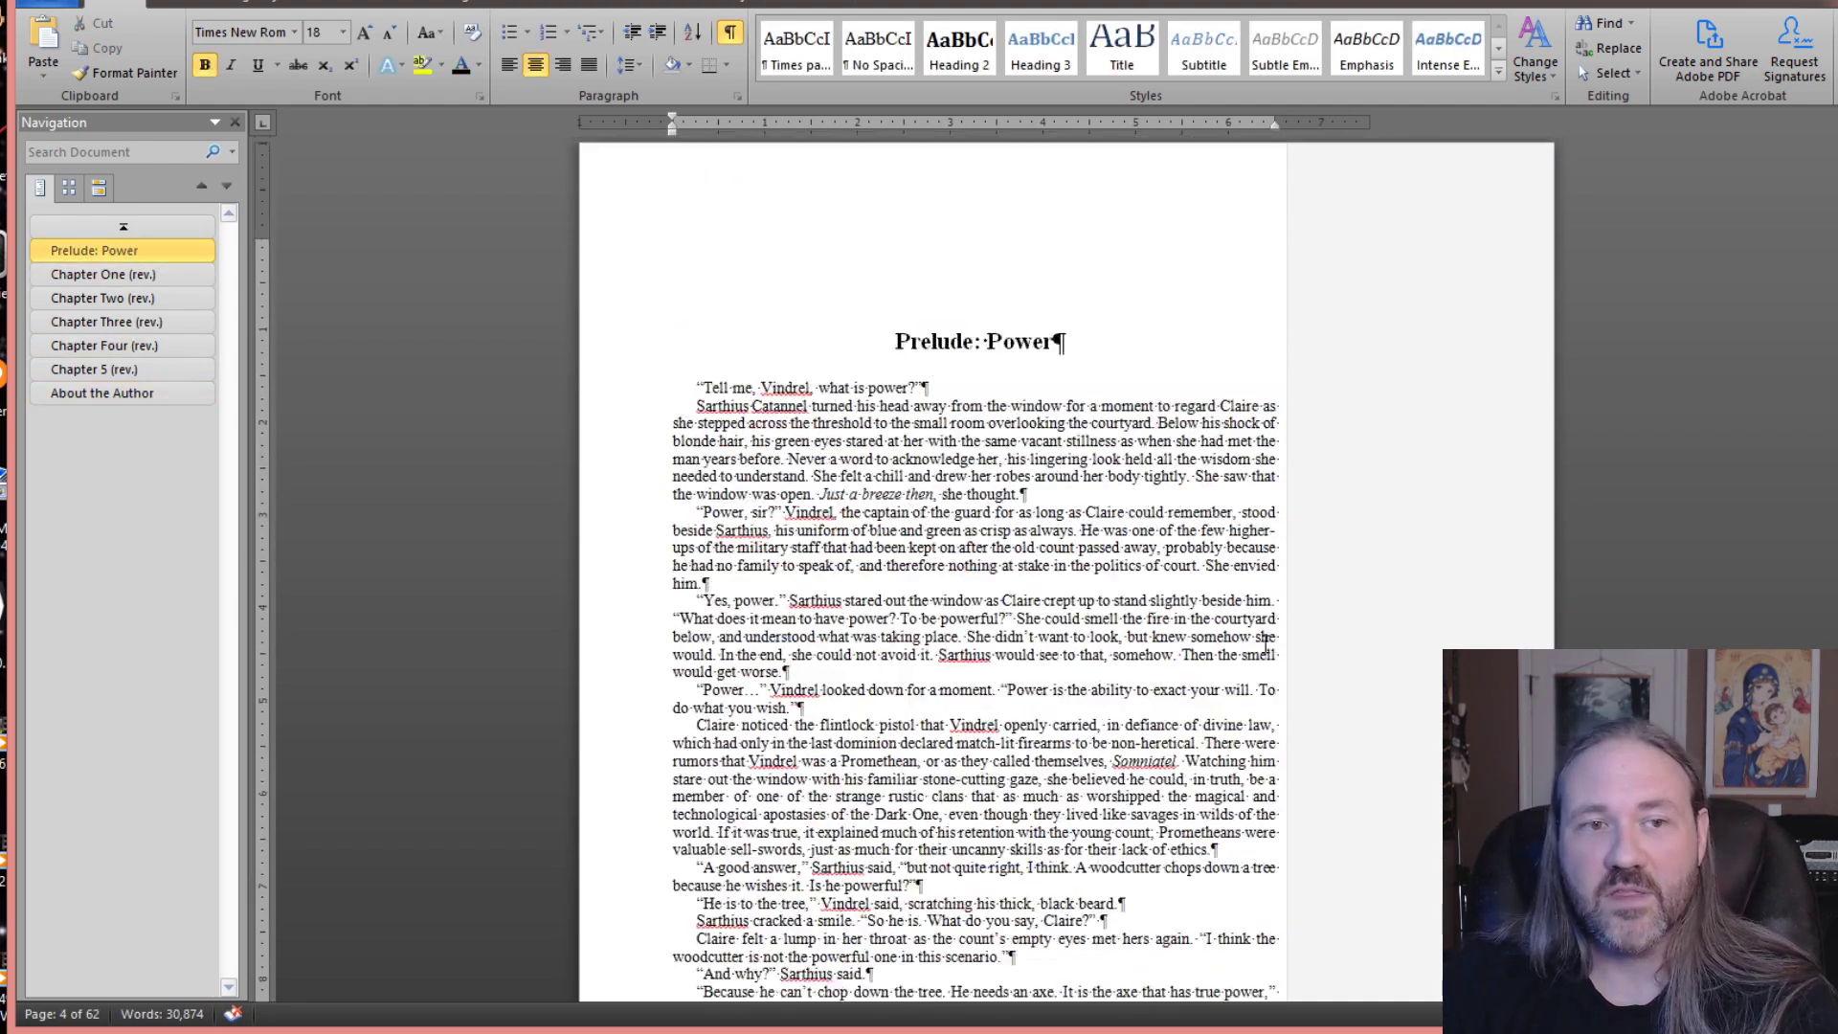
scroll(1265, 644, up, 15)
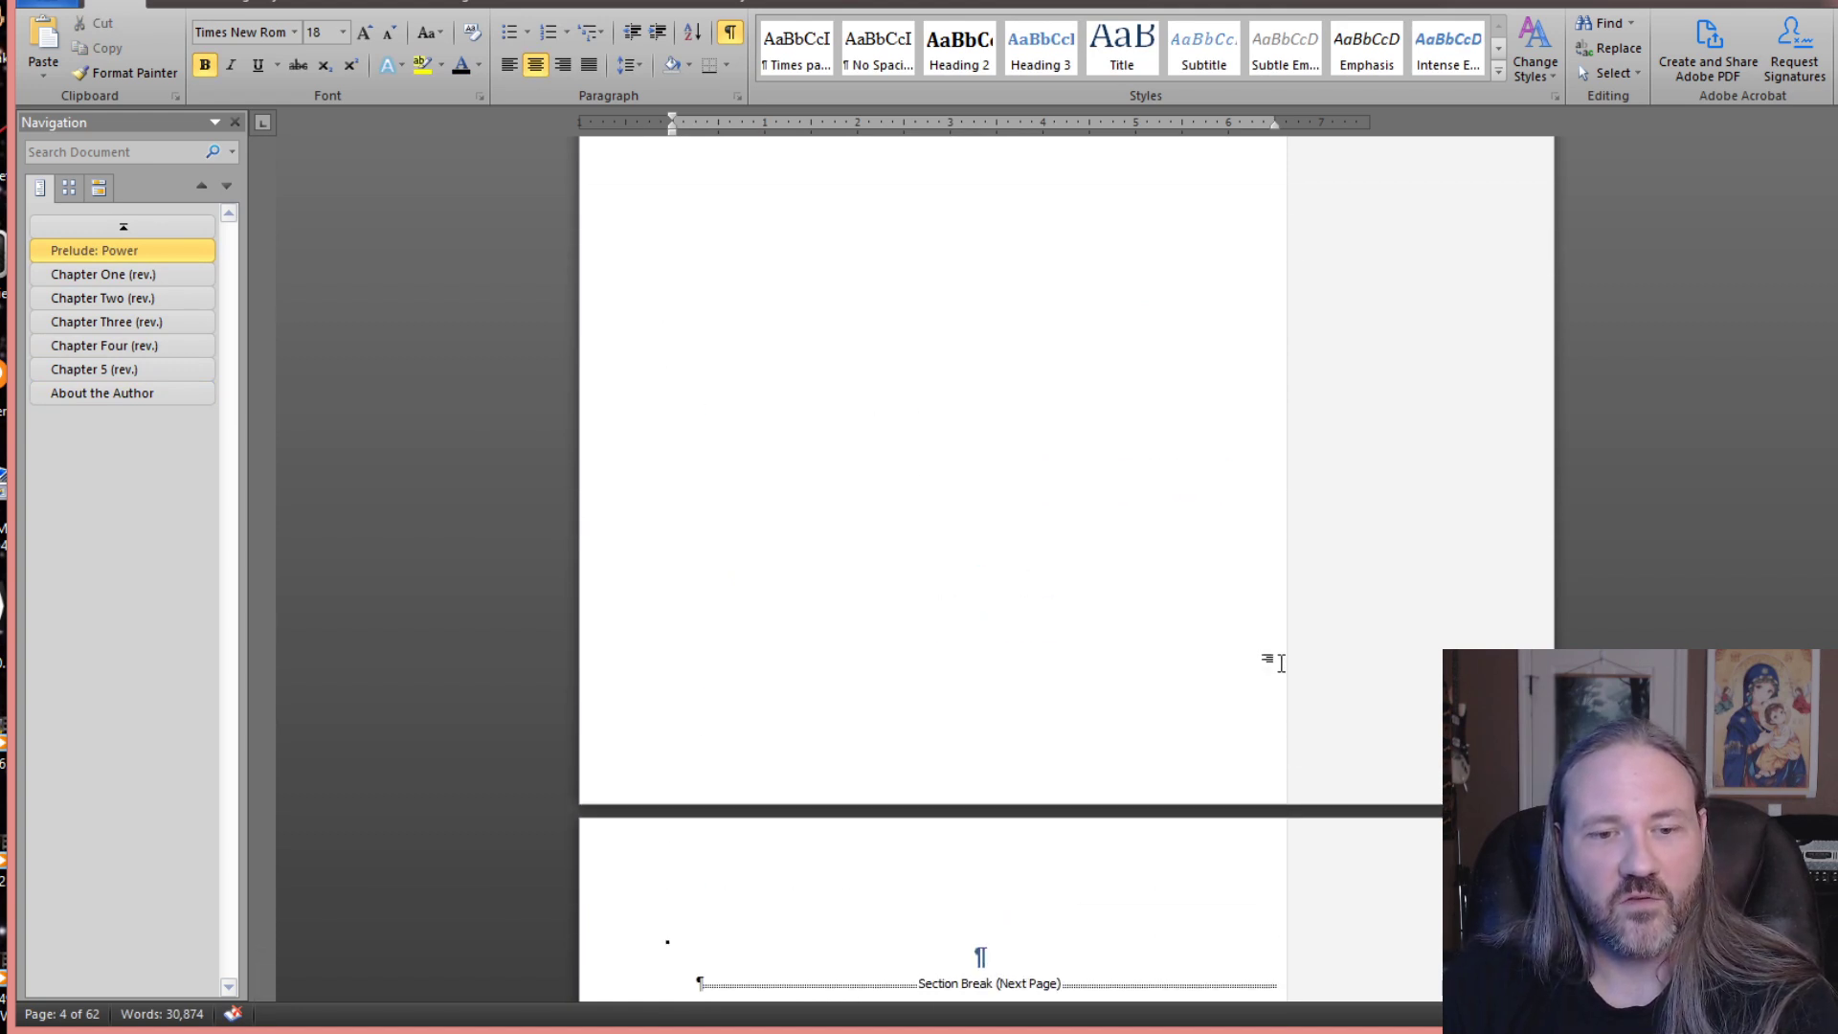
scroll(1281, 662, up, 10)
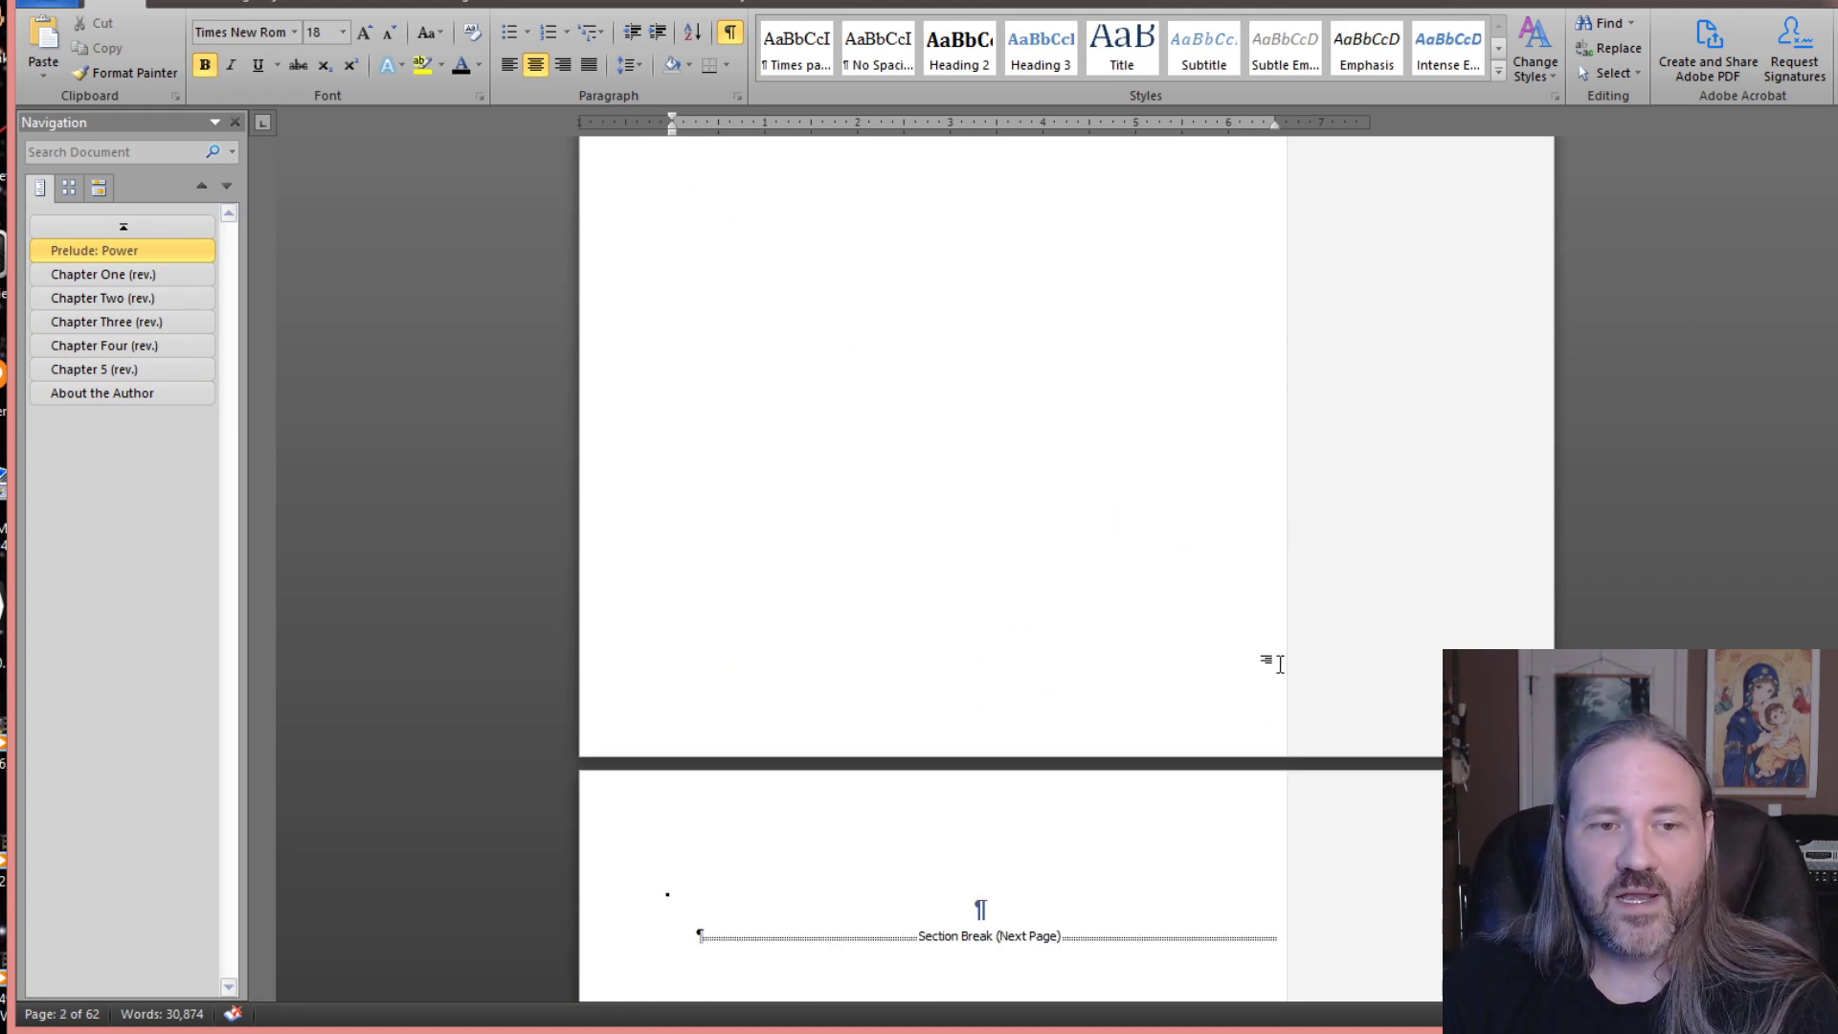
scroll(1280, 664, down, 2)
click(976, 718)
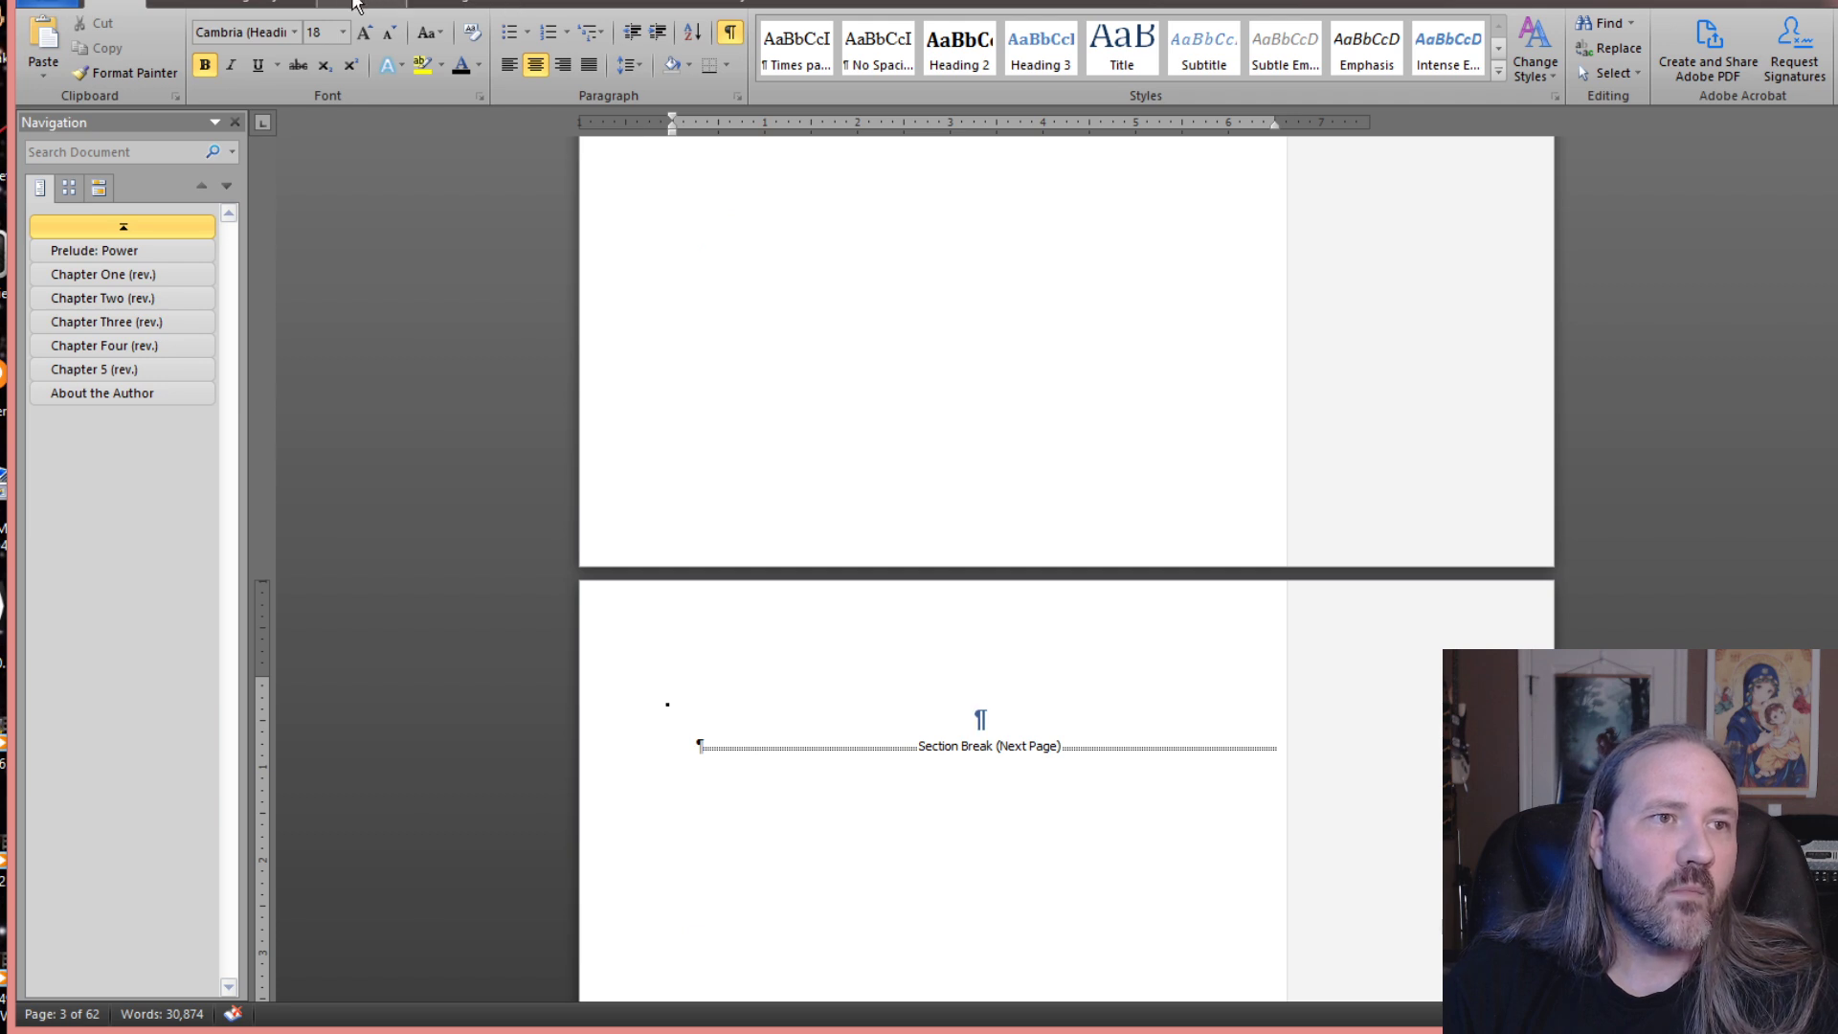
click(359, 5)
click(67, 64)
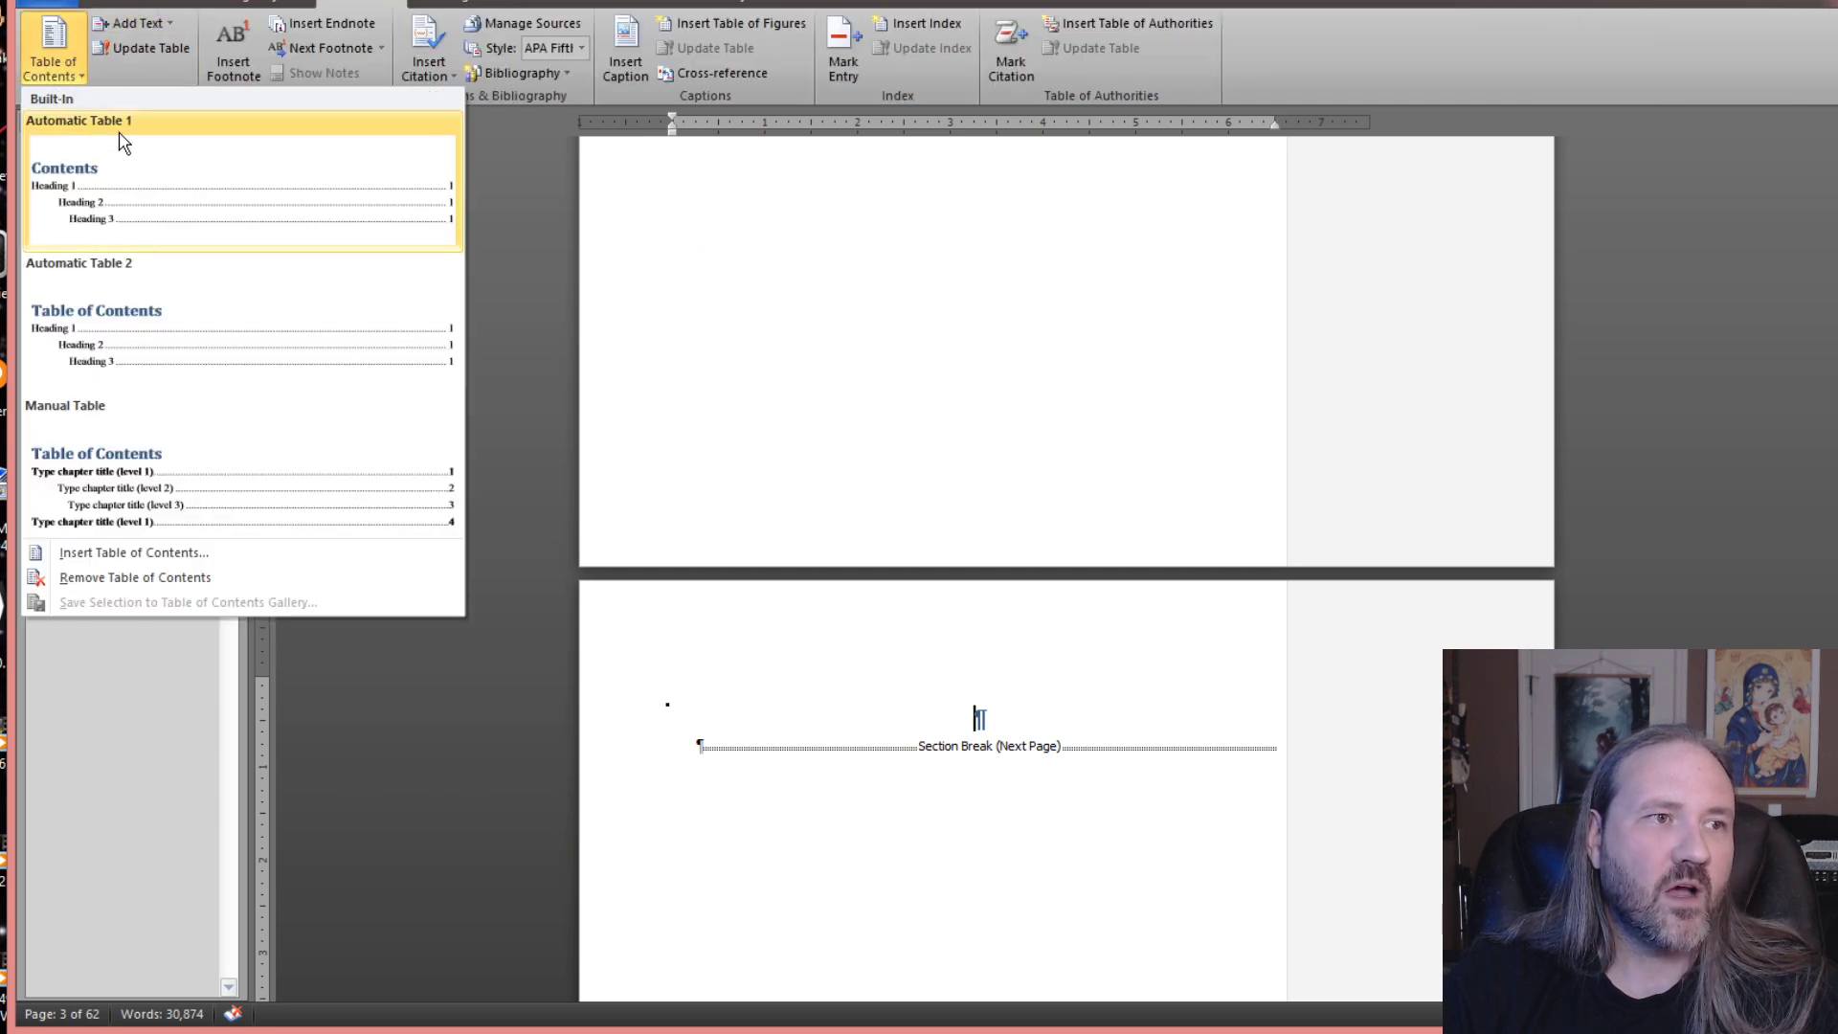
click(127, 170)
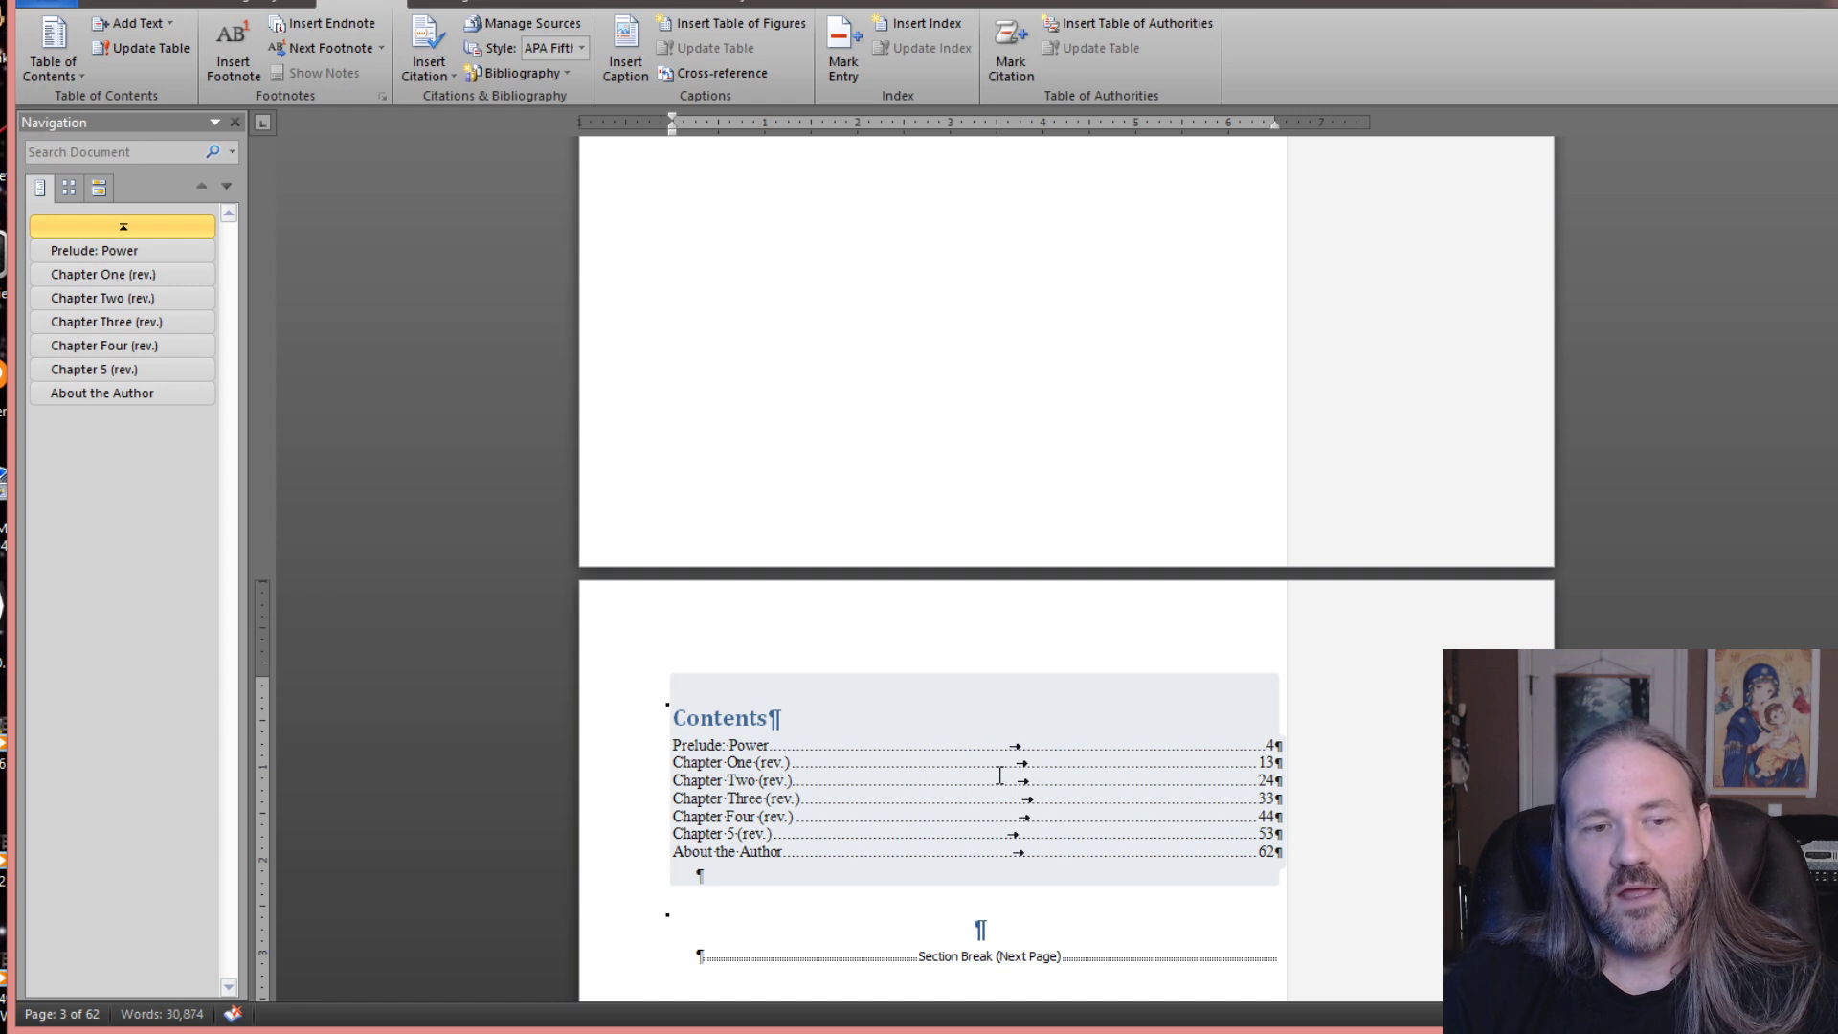
- Delete the empty heading paragraph between the table of contents and the next-page section break
scroll(820, 757, down, 2)
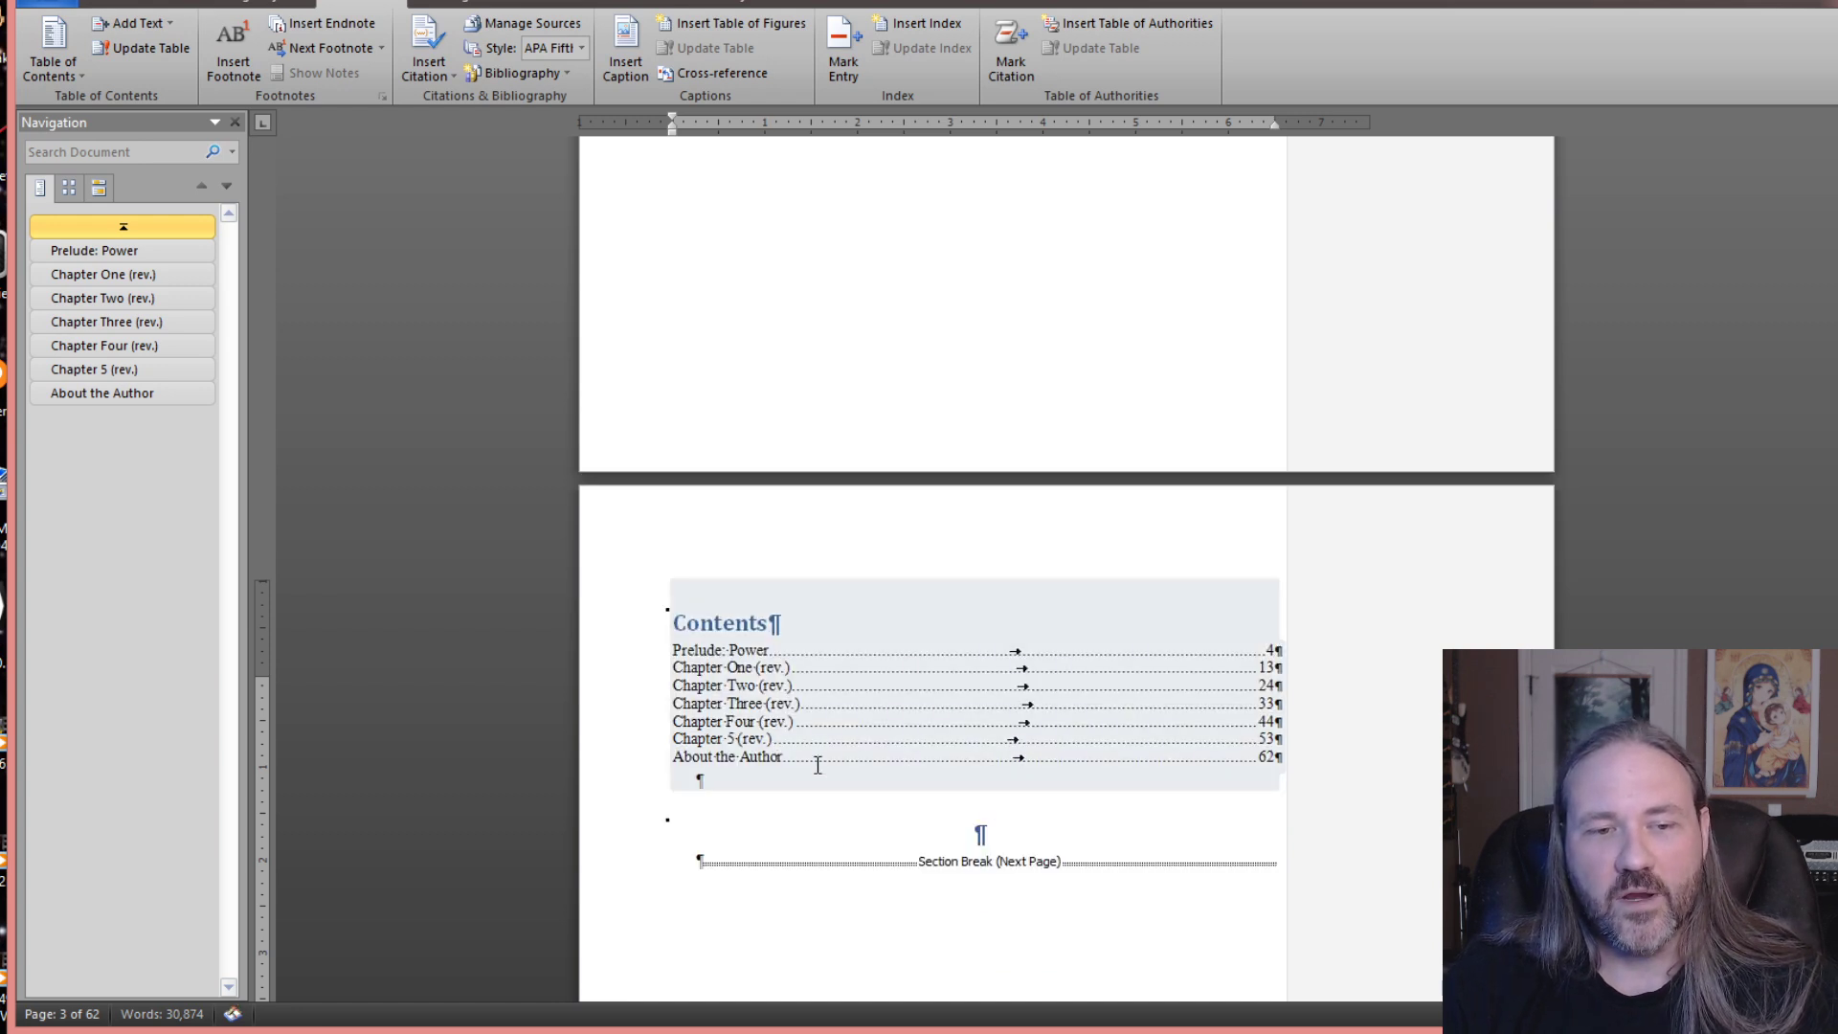
scroll(817, 766, down, 2)
click(814, 786)
key(Delete)
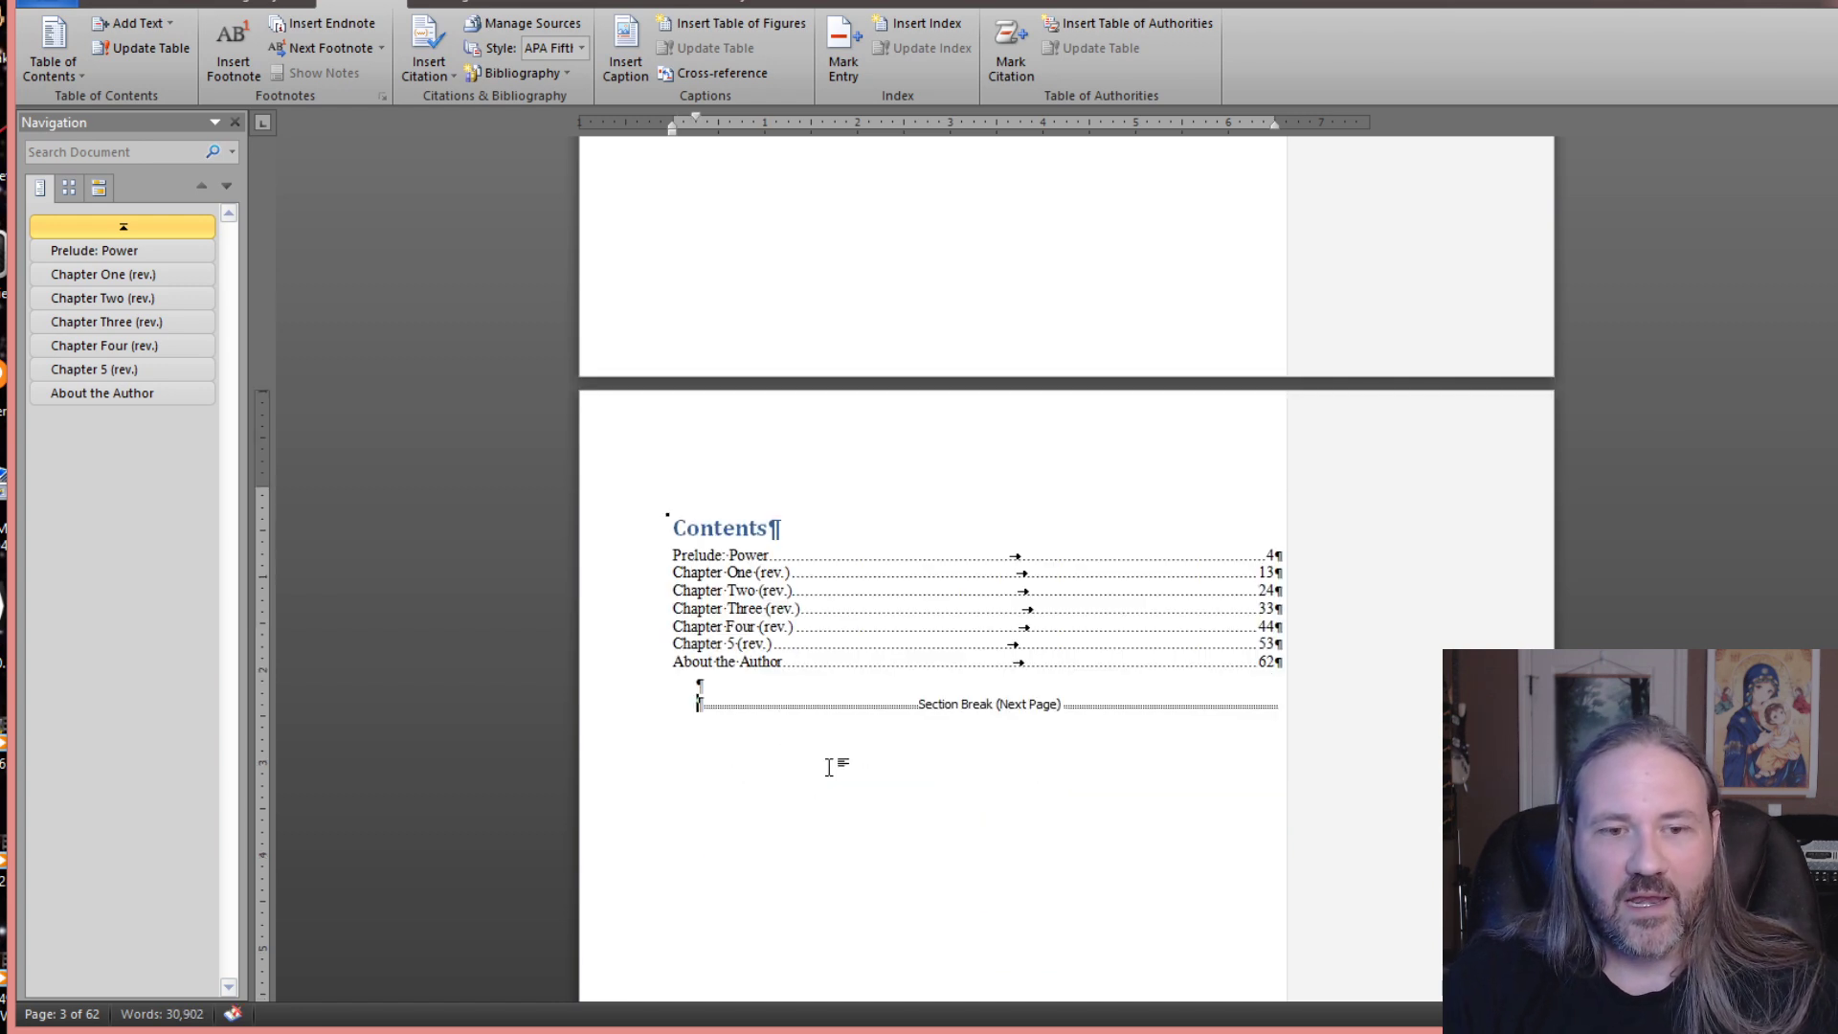
- Change the Contents title above the chapter list to black text and centre it
click(787, 670)
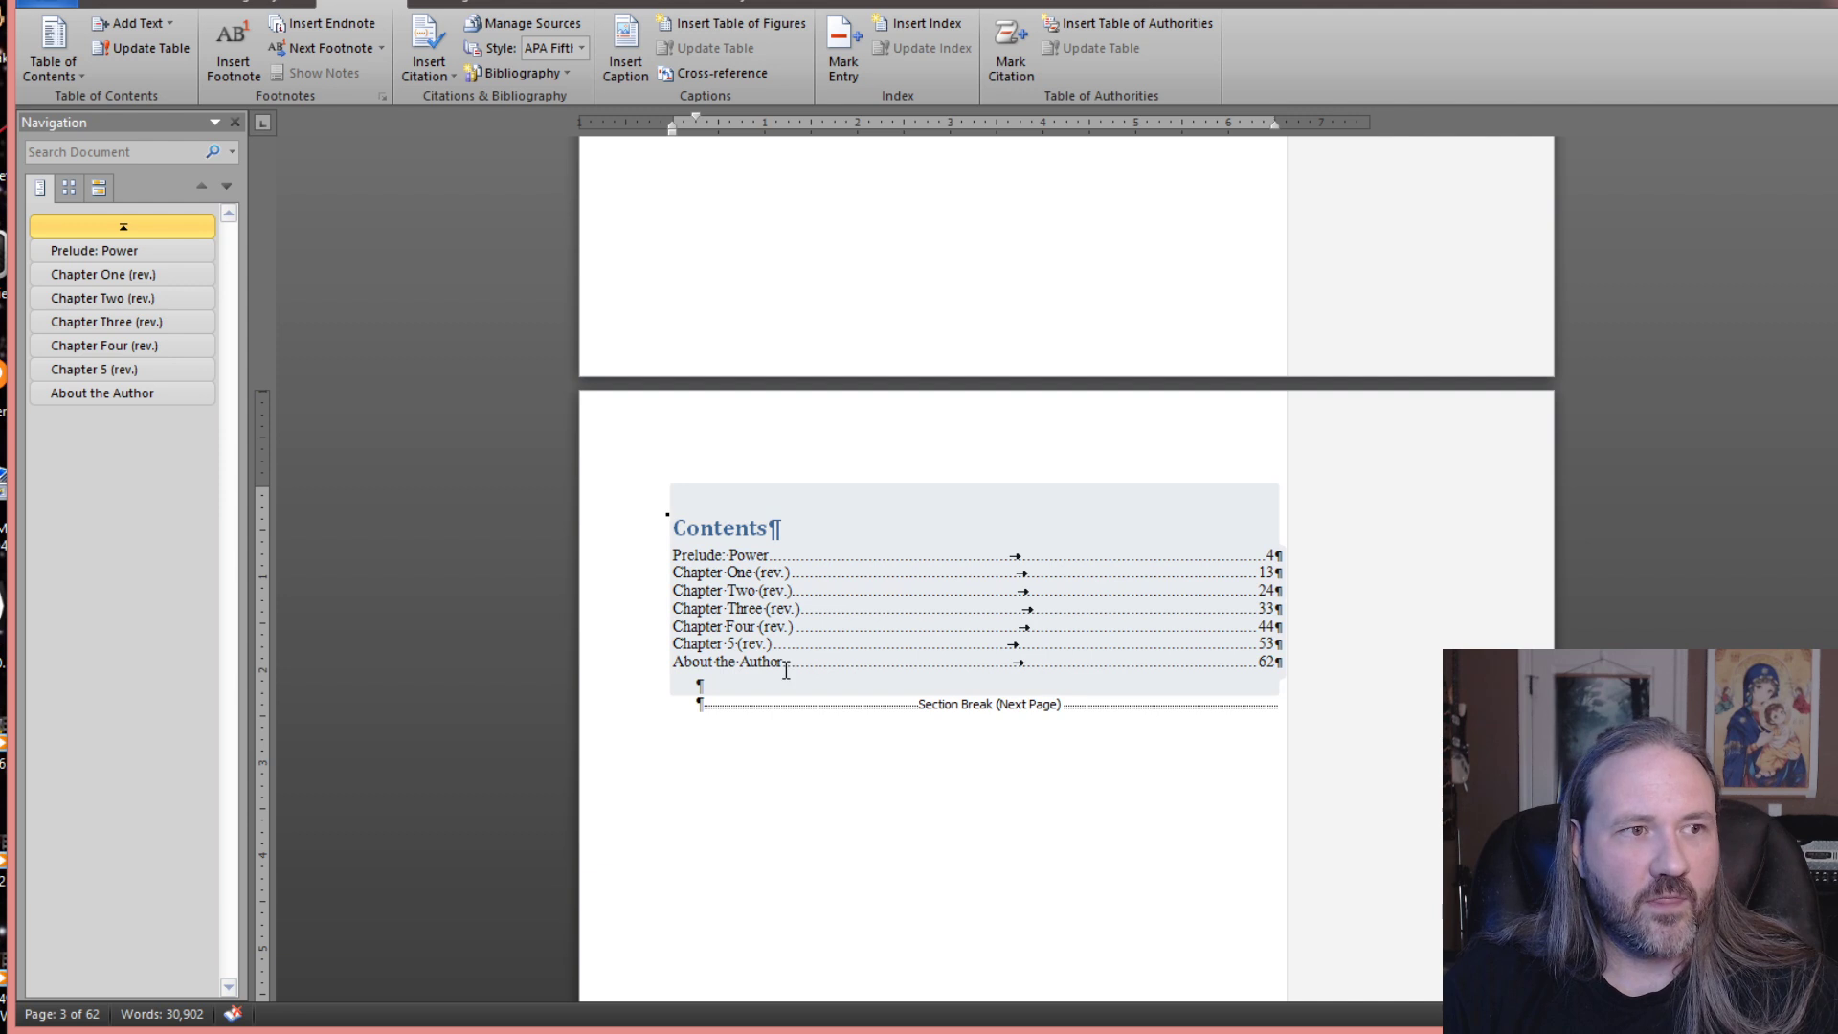
click(768, 526)
drag(768, 530, 665, 525)
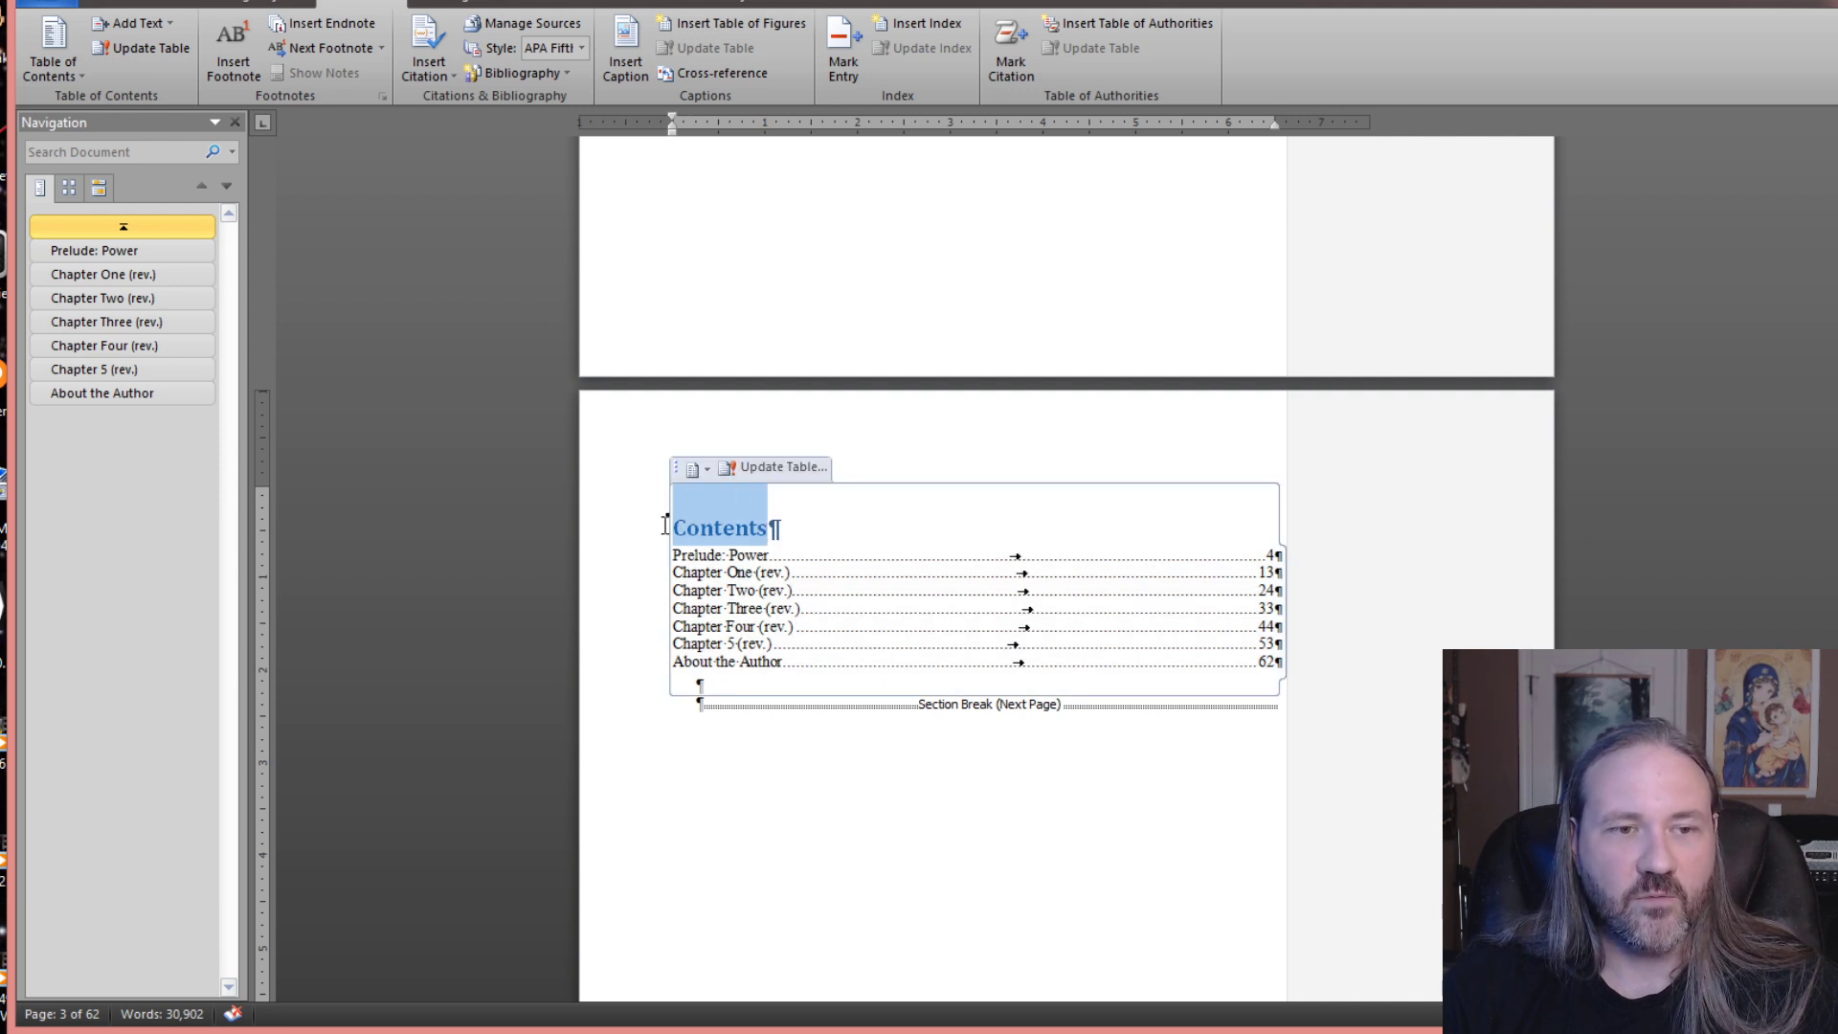
click(113, 4)
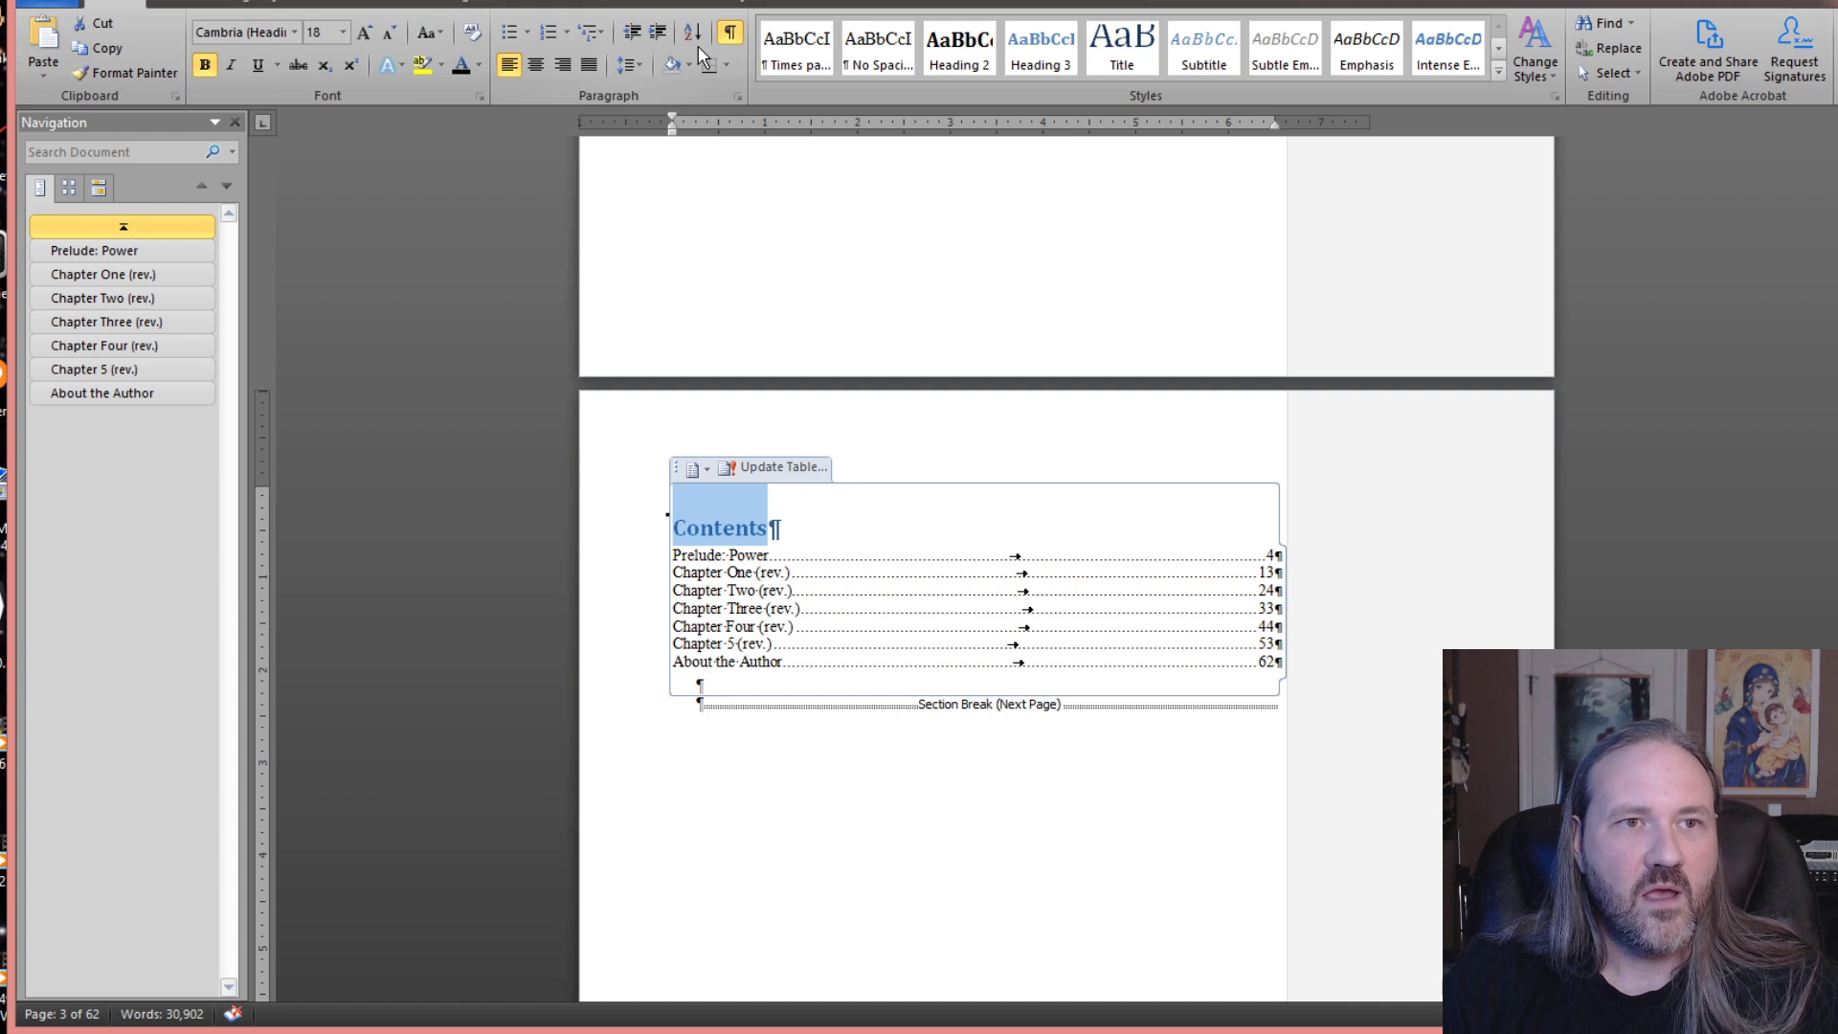
click(479, 66)
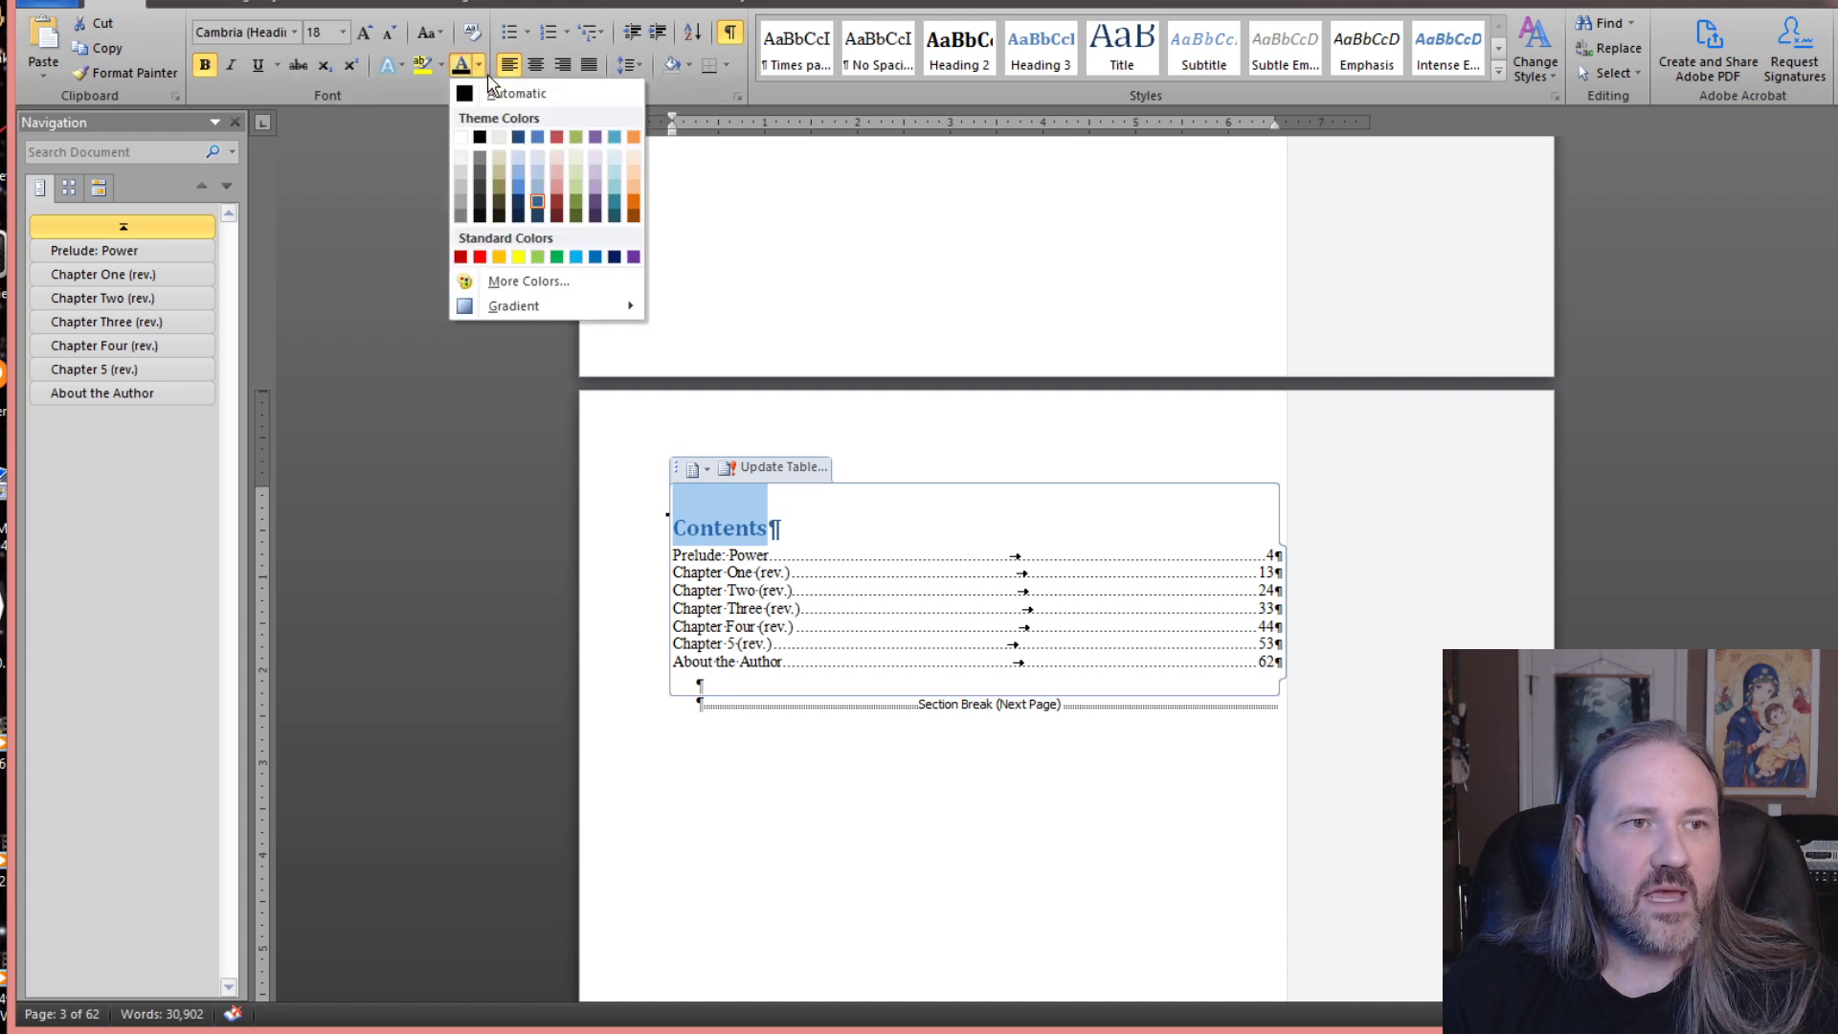
click(525, 135)
click(537, 66)
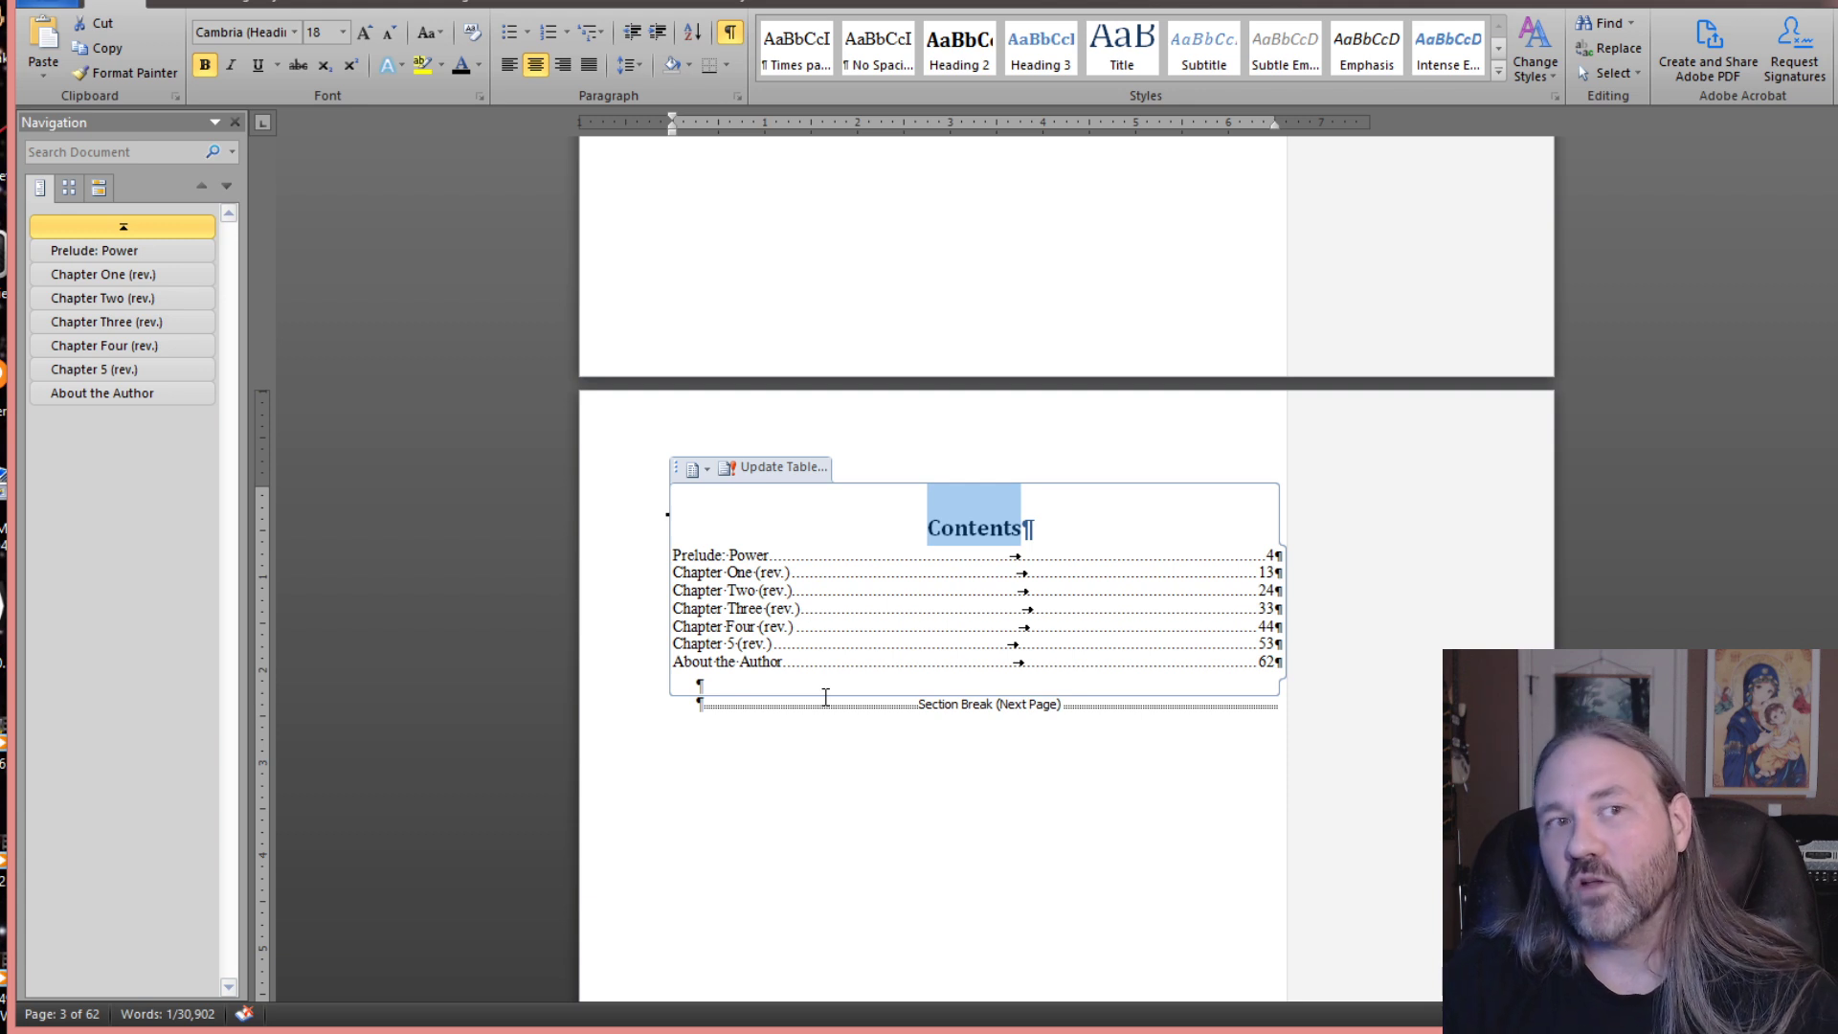
click(950, 624)
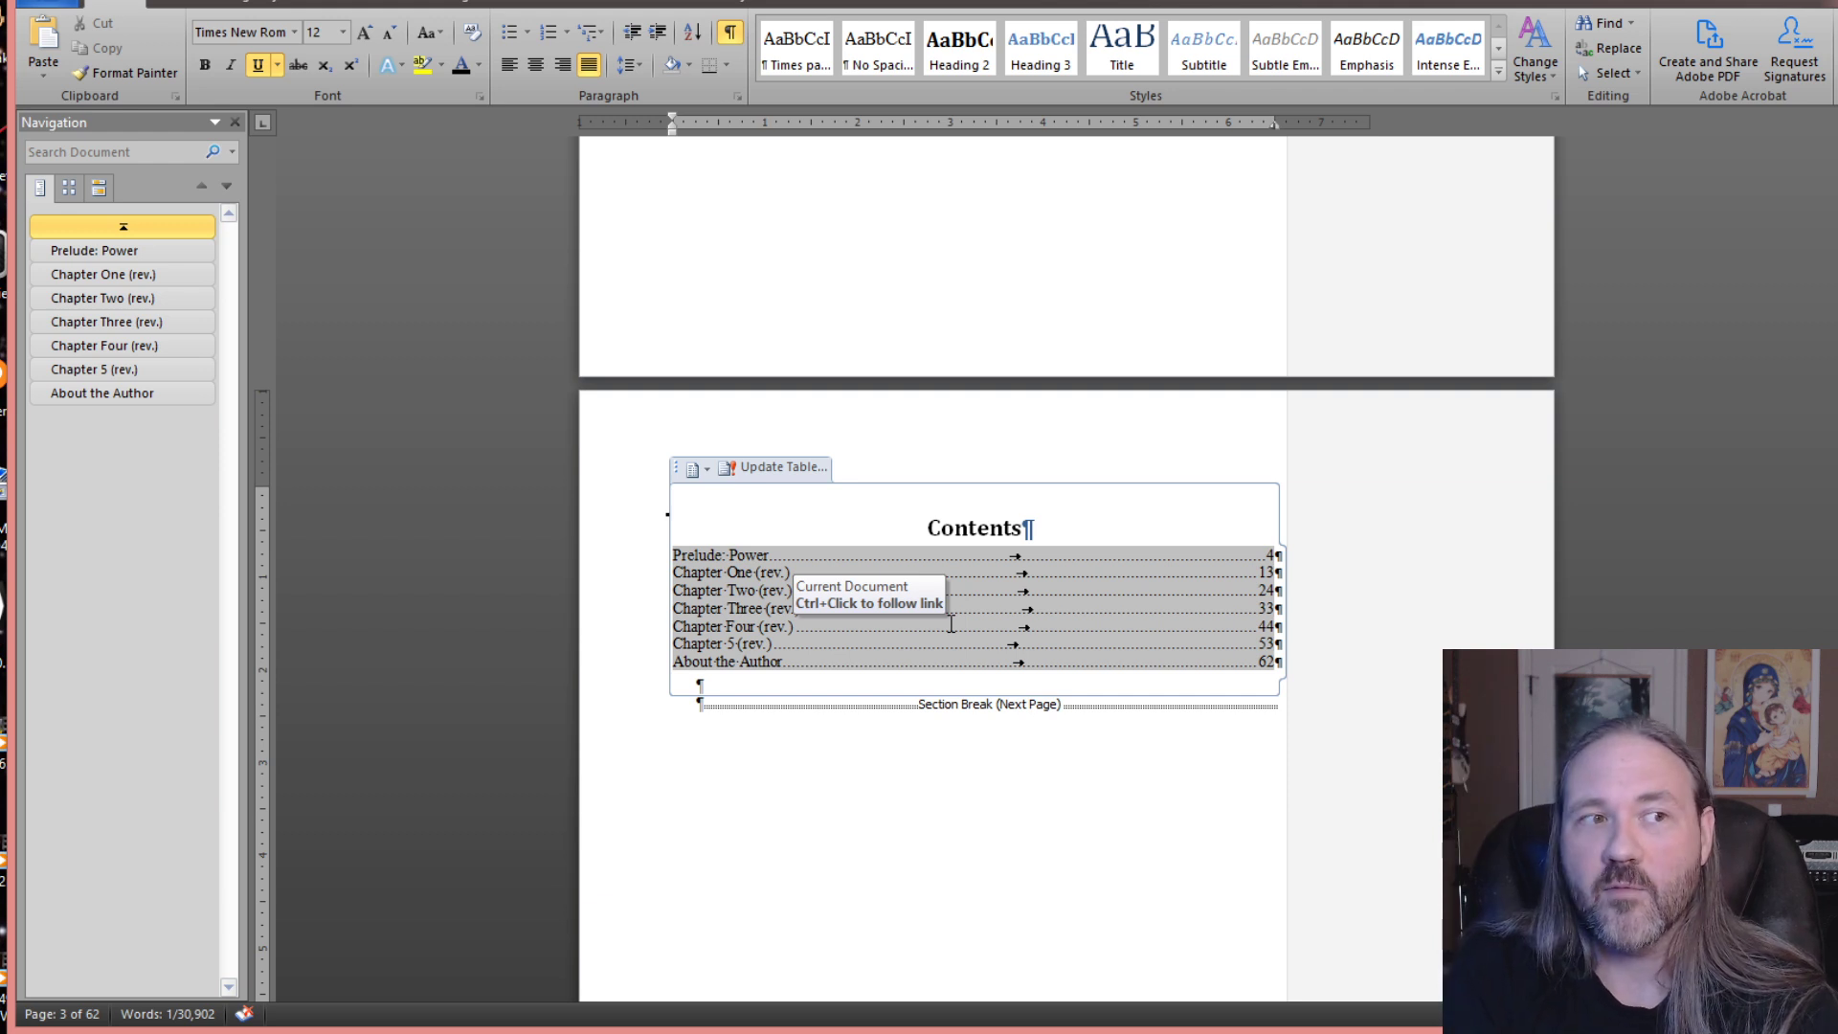
click(943, 537)
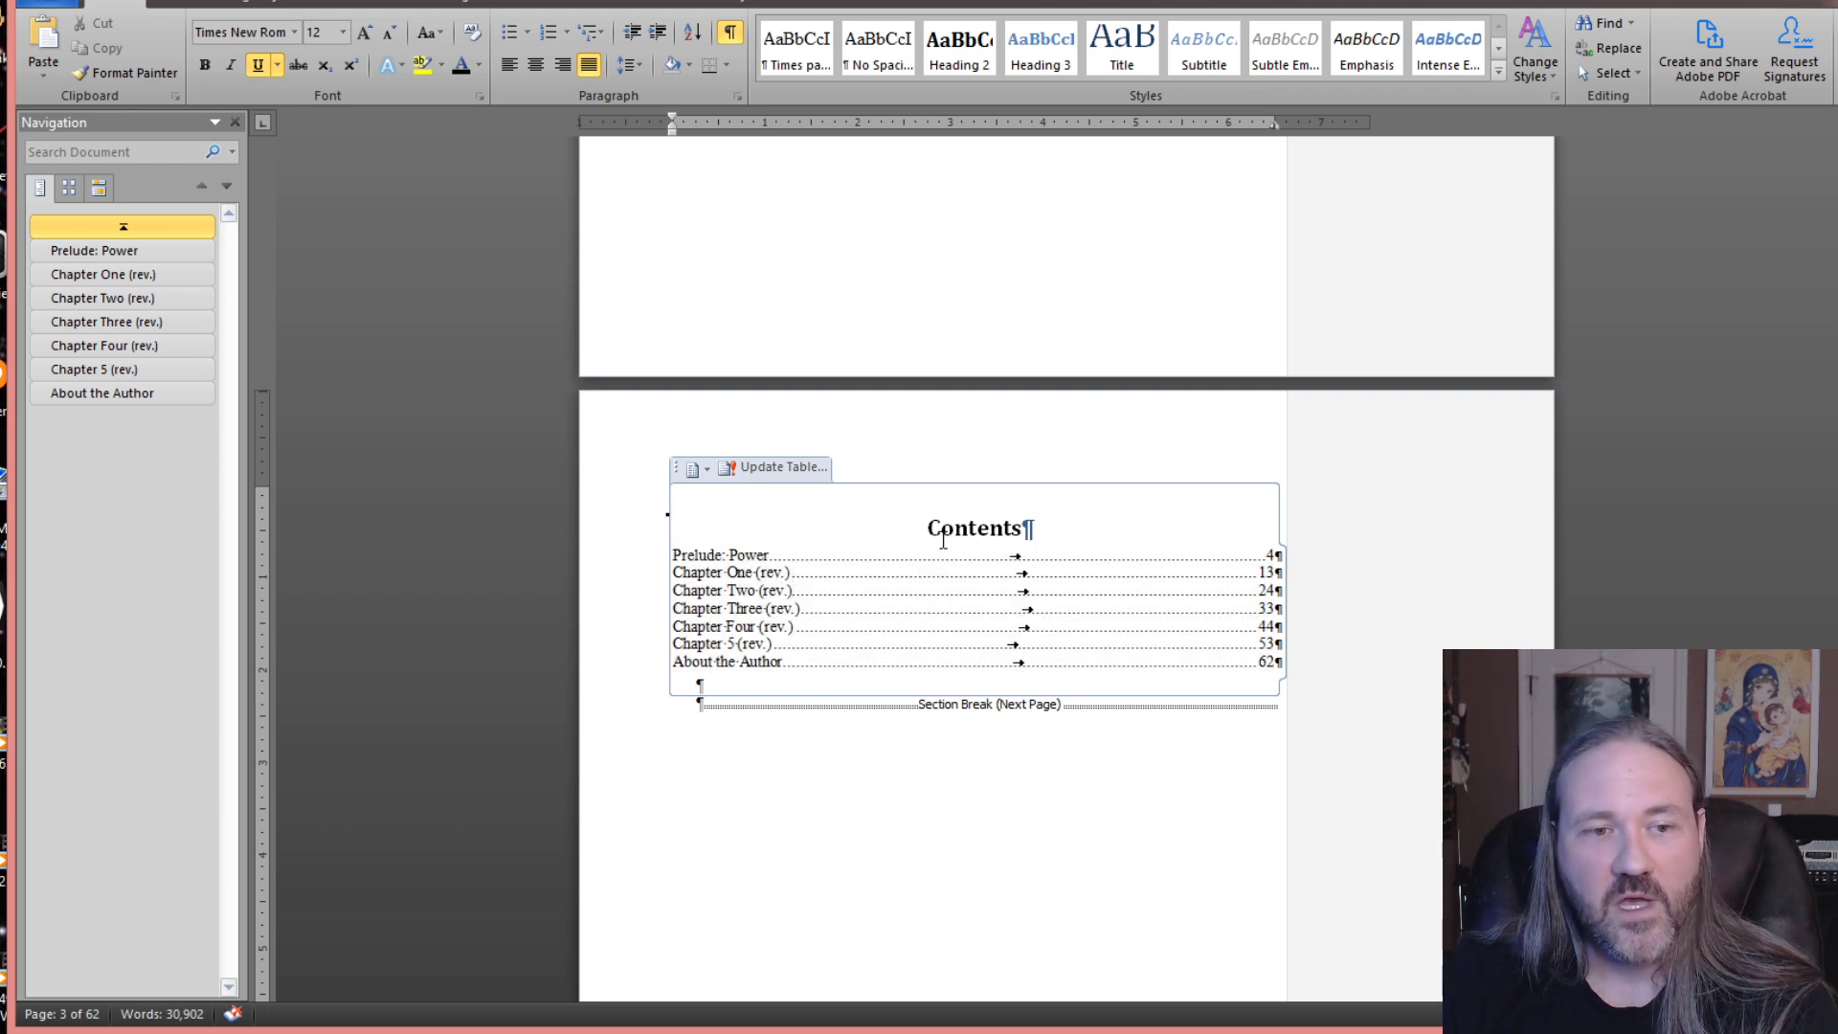